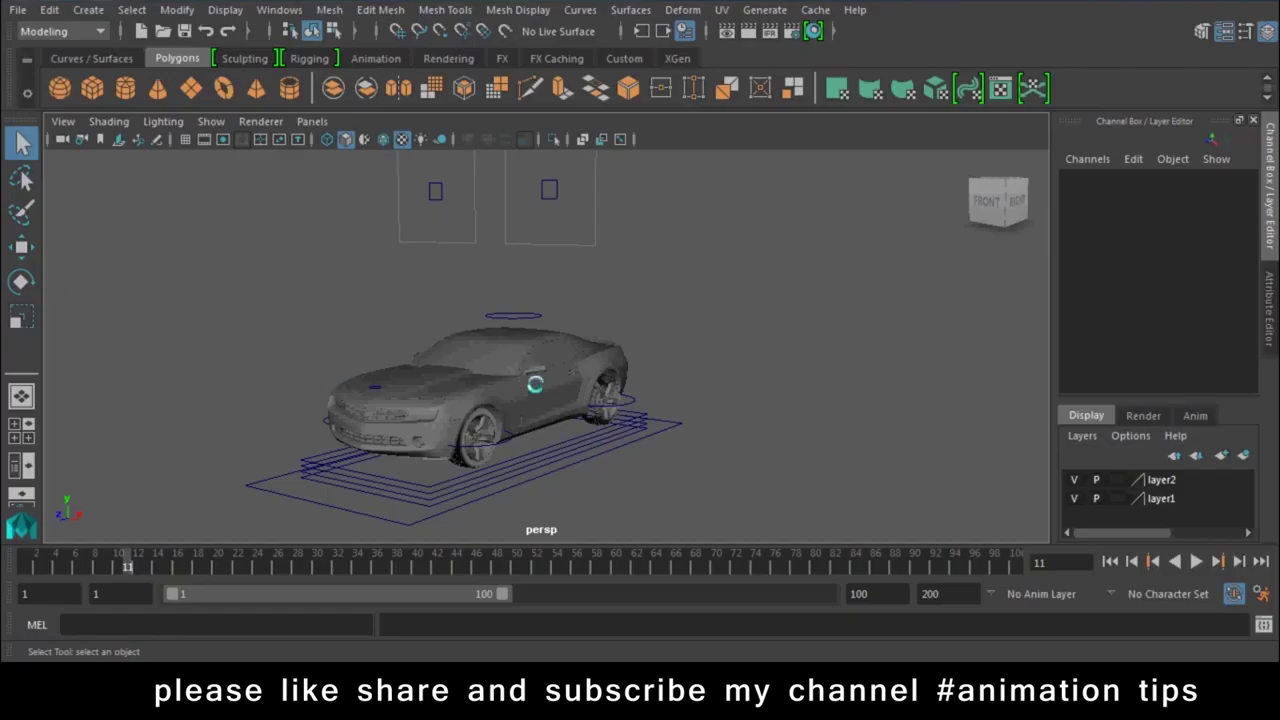
# Step: Orbit to the car's front and raise the hood control open
pyautogui.moveTo(535, 384)
pyautogui.keyDown('alt'); pyautogui.mouseDown()
pyautogui.moveTo(500, 408)
pyautogui.moveTo(561, 477)
pyautogui.moveTo(614, 423)
pyautogui.moveTo(603, 429)
pyautogui.moveTo(657, 443)
pyautogui.mouseUp(); pyautogui.keyUp('alt')
pyautogui.click(330, 321)
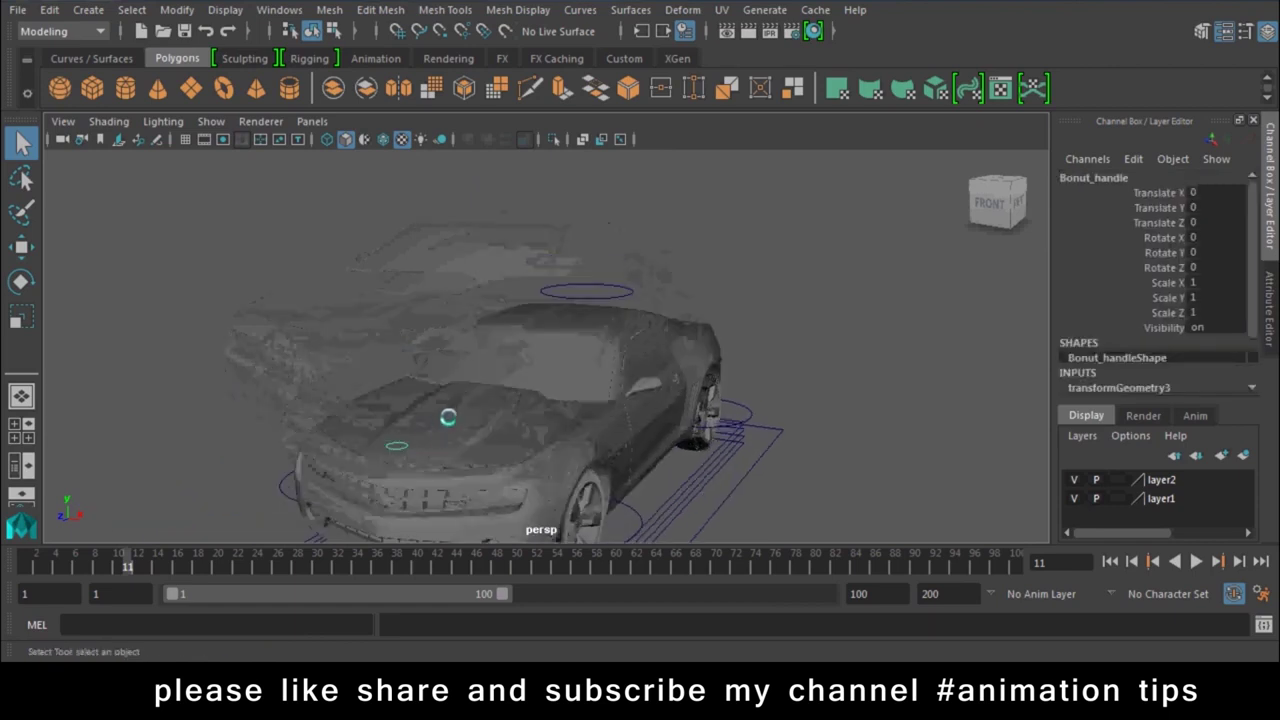
pyautogui.keyDown('alt'); pyautogui.moveTo(330, 321); pyautogui.dragTo(371, 300); pyautogui.keyUp('alt')
pyautogui.press('w')
pyautogui.moveTo(337, 371)
pyautogui.mouseDown()
pyautogui.moveTo(333, 232)
pyautogui.moveTo(337, 395)
pyautogui.mouseUp()
# Step: Check the Stairing steering control and the Master_Car_Ctrl control
pyautogui.click(614, 290)
pyautogui.keyDown('alt'); pyautogui.moveTo(575, 342); pyautogui.dragTo(654, 297); pyautogui.keyUp('alt')
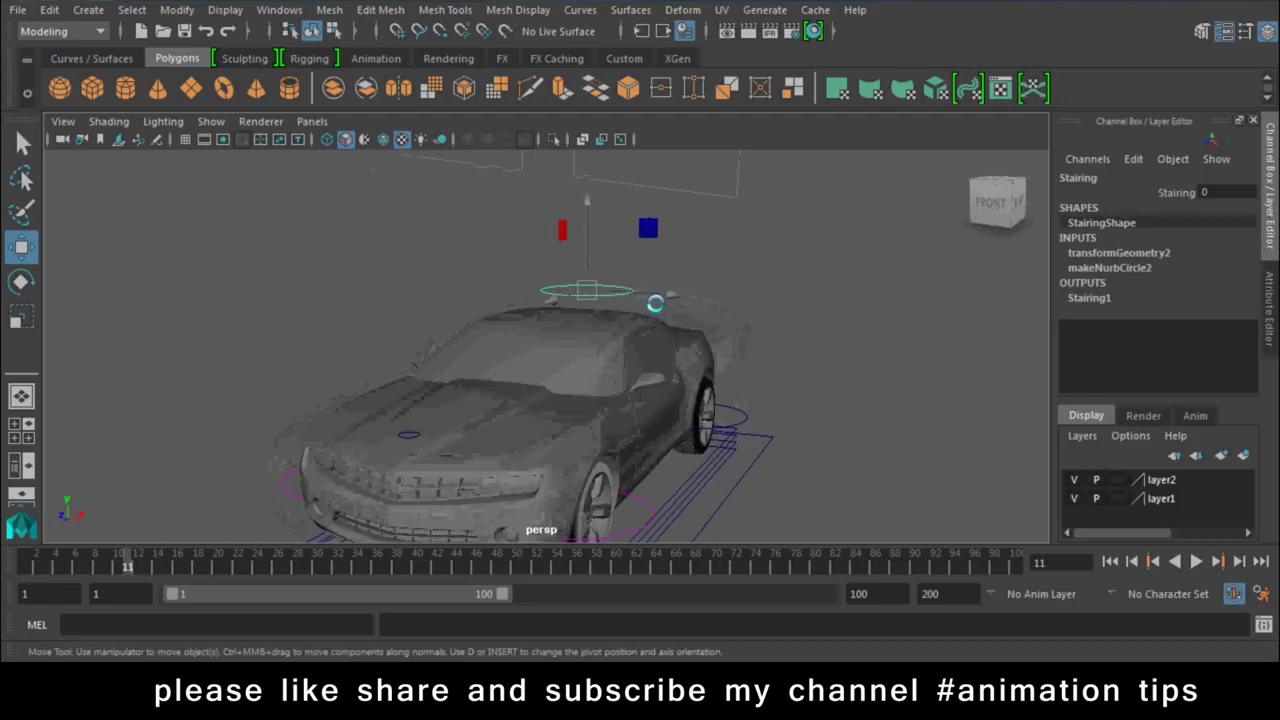
pyautogui.press('e')
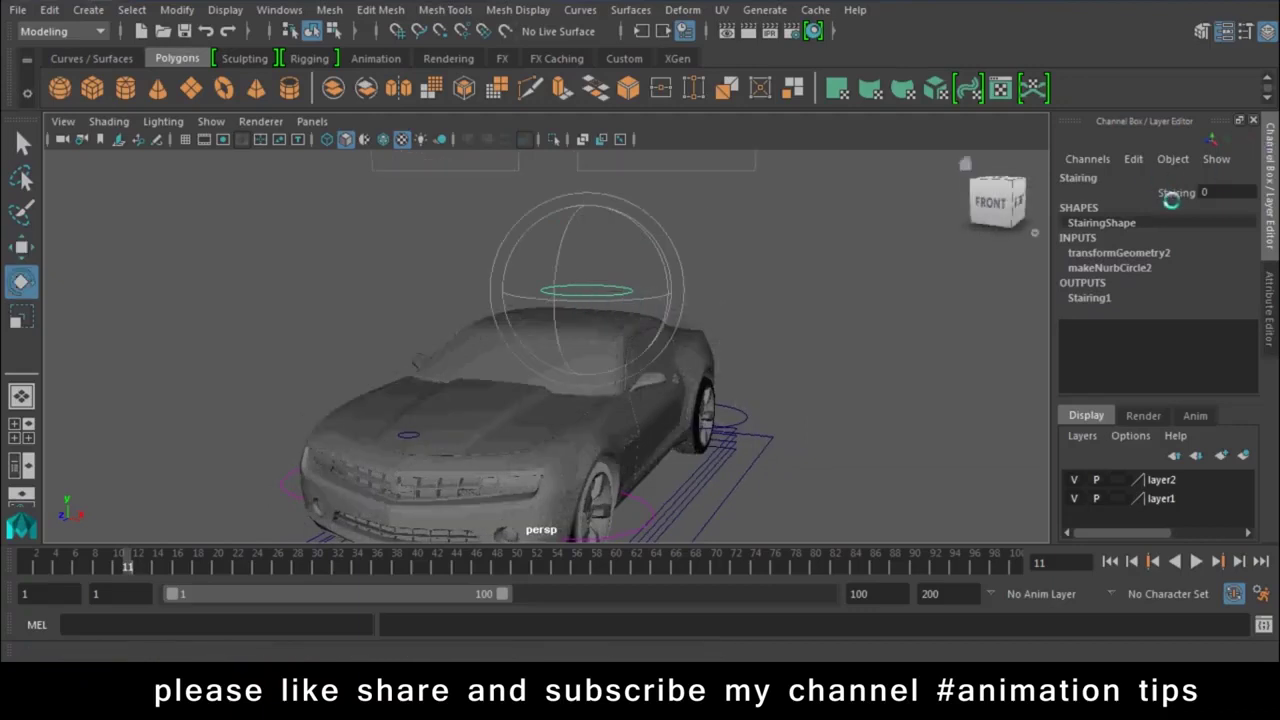
pyautogui.click(1172, 193)
pyautogui.moveTo(723, 467)
pyautogui.keyDown('alt'); pyautogui.mouseDown()
pyautogui.moveTo(737, 363)
pyautogui.moveTo(528, 396)
pyautogui.moveTo(538, 440)
pyautogui.moveTo(754, 549)
pyautogui.mouseUp(); pyautogui.keyUp('alt')
pyautogui.click(723, 397)
pyautogui.press('w')
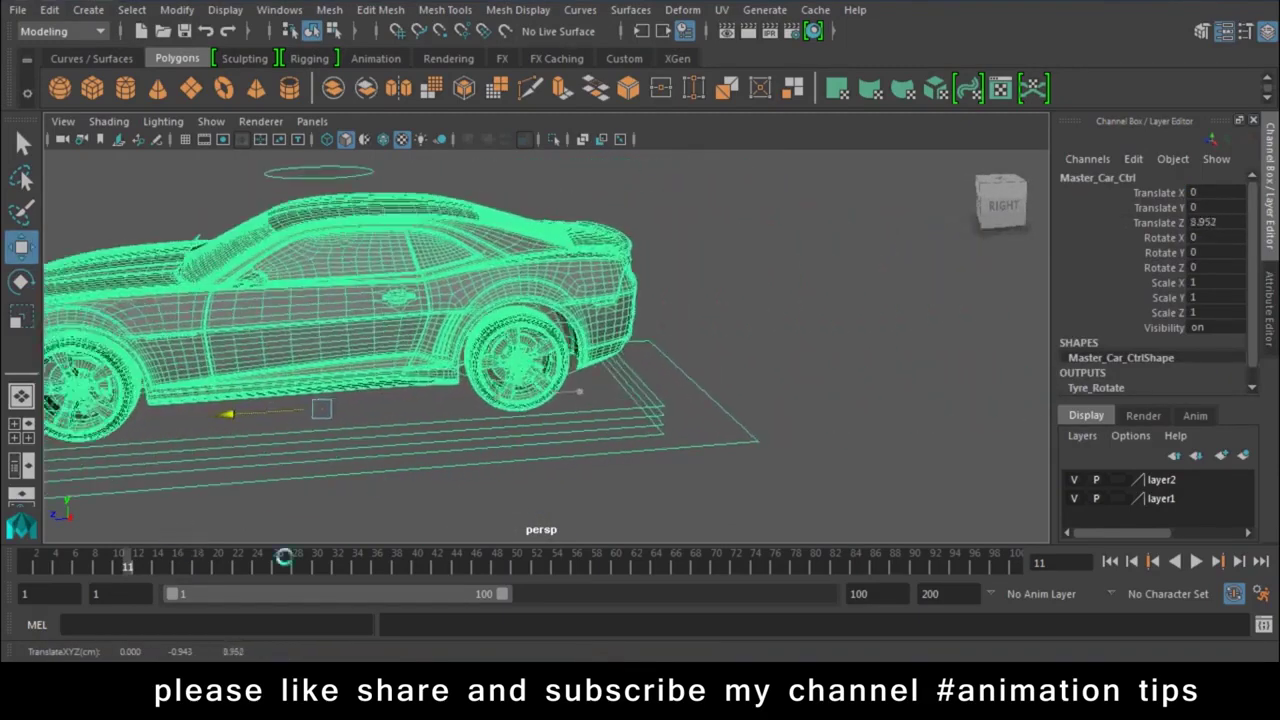
# Step: Select the front wheel control, test moving it down and up, and undo
pyautogui.keyDown('alt'); pyautogui.moveTo(754, 549); pyautogui.dragTo(594, 523, button='middle'); pyautogui.keyUp('alt')
pyautogui.click(594, 523)
pyautogui.press('5')
pyautogui.moveTo(594, 523)
pyautogui.keyDown('alt'); pyautogui.mouseDown()
pyautogui.moveTo(603, 451)
pyautogui.moveTo(716, 428)
pyautogui.mouseUp(); pyautogui.keyUp('alt')
pyautogui.keyDown('alt'); pyautogui.moveTo(716, 428); pyautogui.dragTo(641, 426, button='right'); pyautogui.keyUp('alt')
pyautogui.click(608, 370)
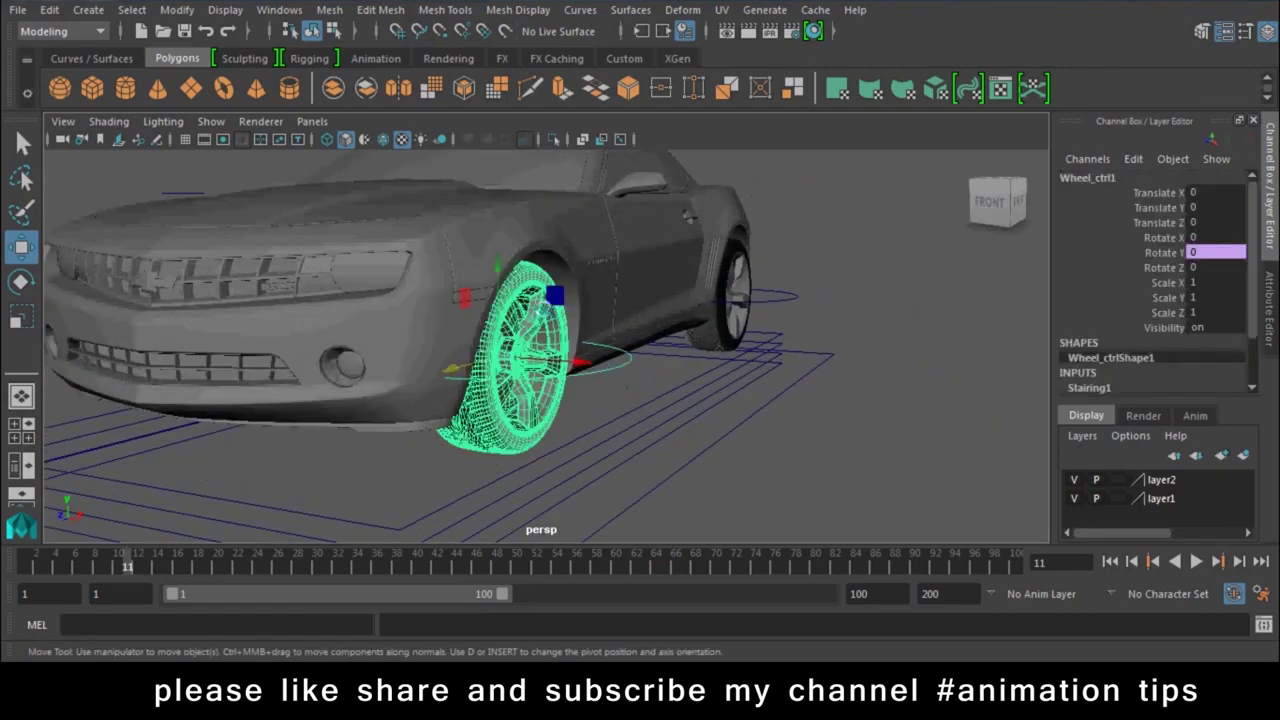
pyautogui.moveTo(498, 264); pyautogui.dragTo(498, 290)
pyautogui.moveTo(556, 340); pyautogui.dragTo(558, 286)
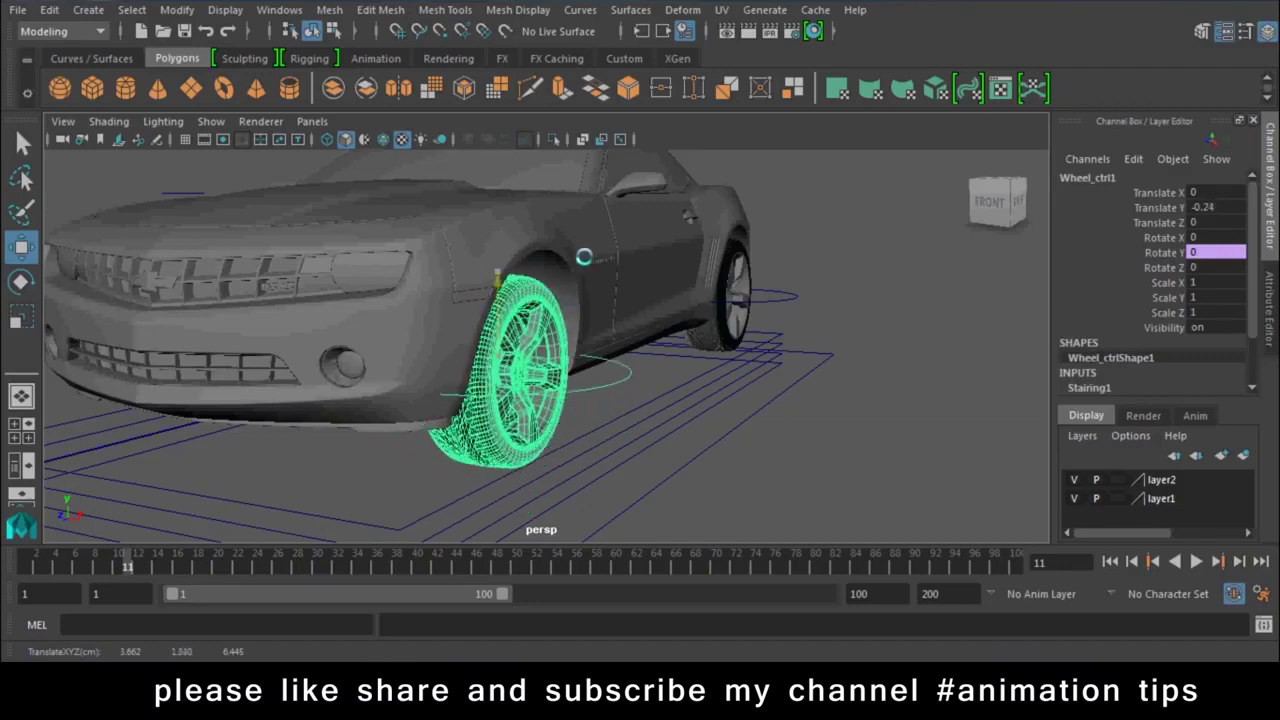
pyautogui.hotkey('ctrl', 'z')
# Step: Return the front wheel to rest and frame the car's front bumper
pyautogui.moveTo(562, 262)
pyautogui.keyDown('alt'); pyautogui.mouseDown()
pyautogui.moveTo(521, 263)
pyautogui.moveTo(510, 525)
pyautogui.mouseUp(); pyautogui.keyUp('alt')
pyautogui.scroll(3, 545, 262)
pyautogui.scroll(-5, 545, 262)
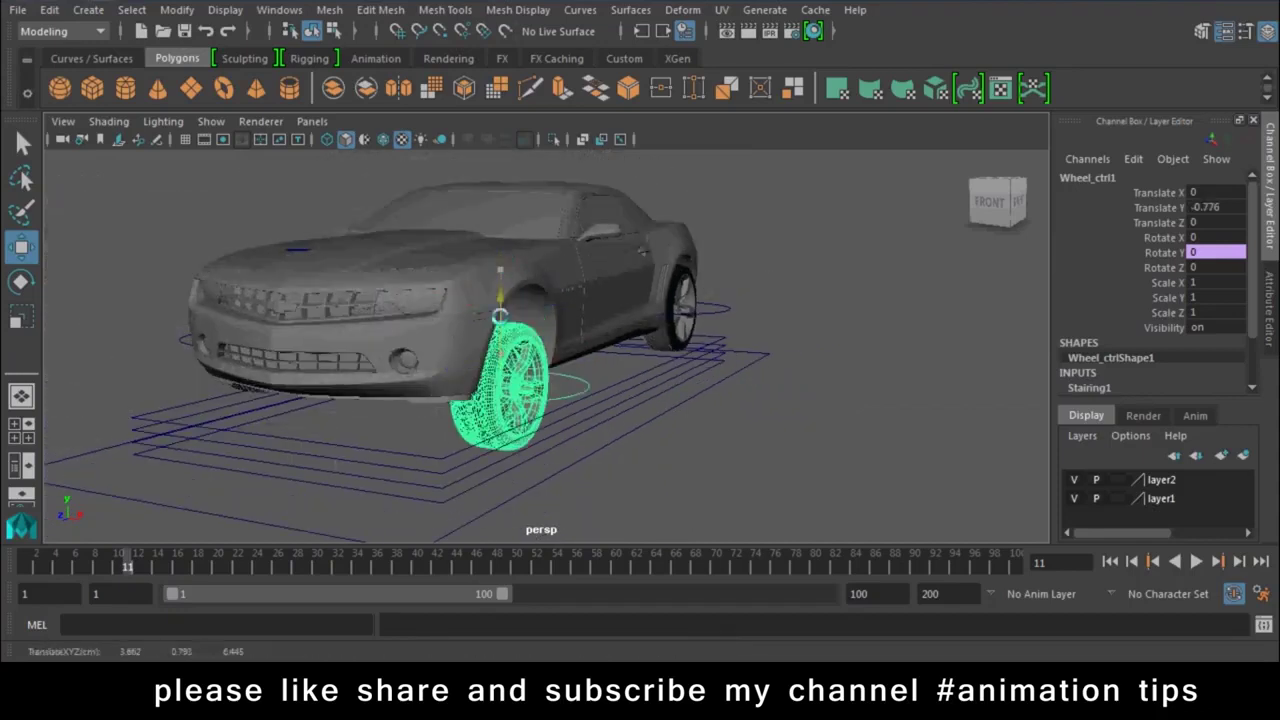
pyautogui.hotkey('ctrl', 'z')
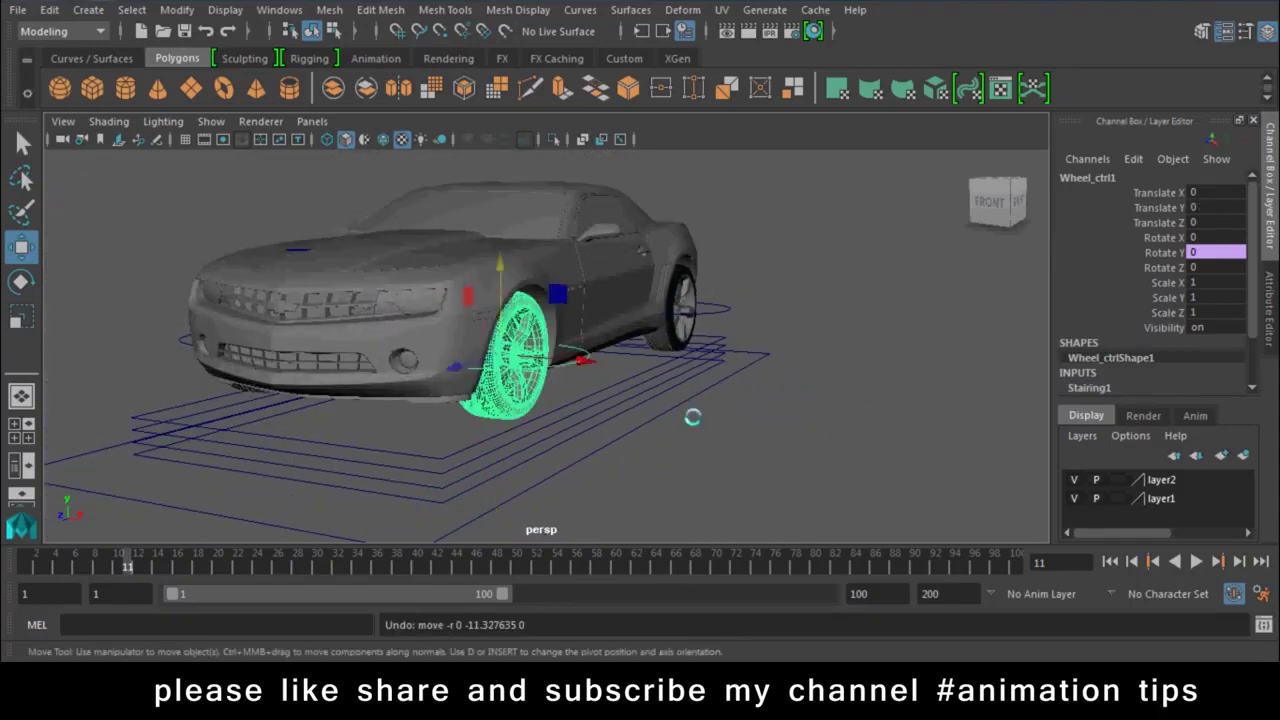
pyautogui.scroll(3, 670, 405)
pyautogui.scroll(3, 700, 445)
pyautogui.keyDown('alt'); pyautogui.moveTo(714, 466); pyautogui.dragTo(700, 450); pyautogui.keyUp('alt')
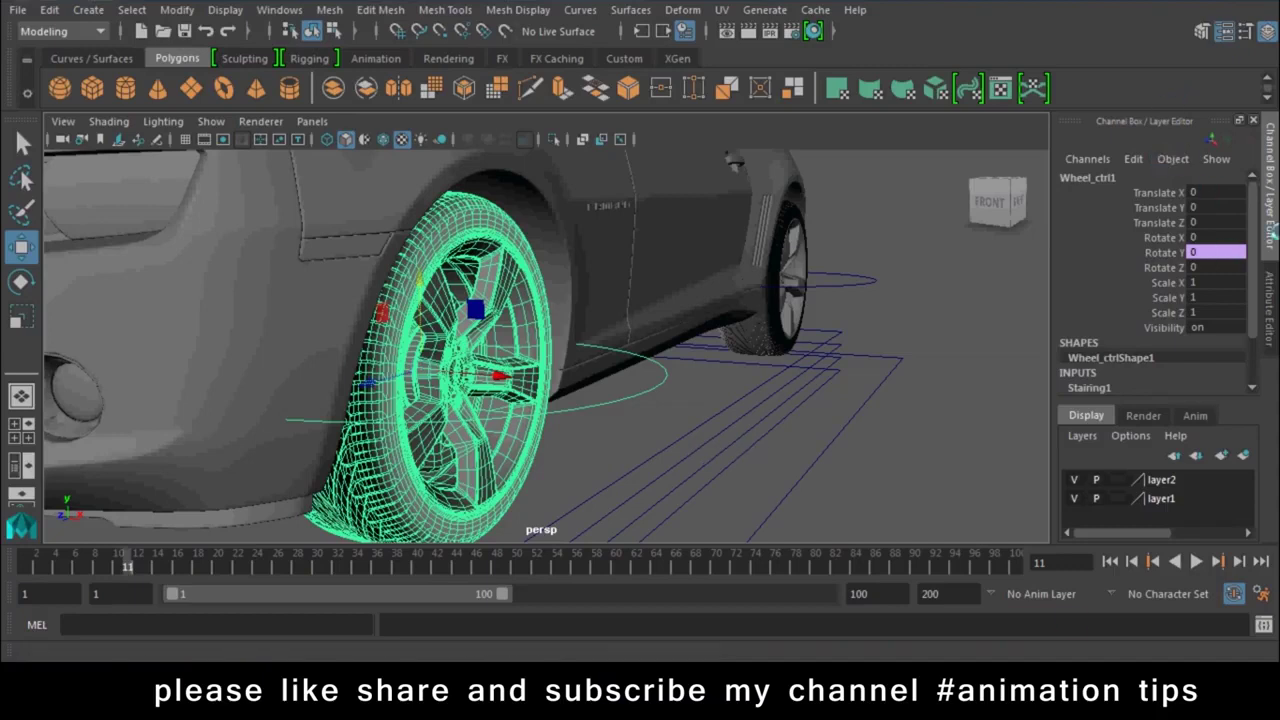
# Step: Enable Wheel_ctrl1's Trans Limit Y minimum and maximum under Limit Information > Translate
pyautogui.click(1270, 305)
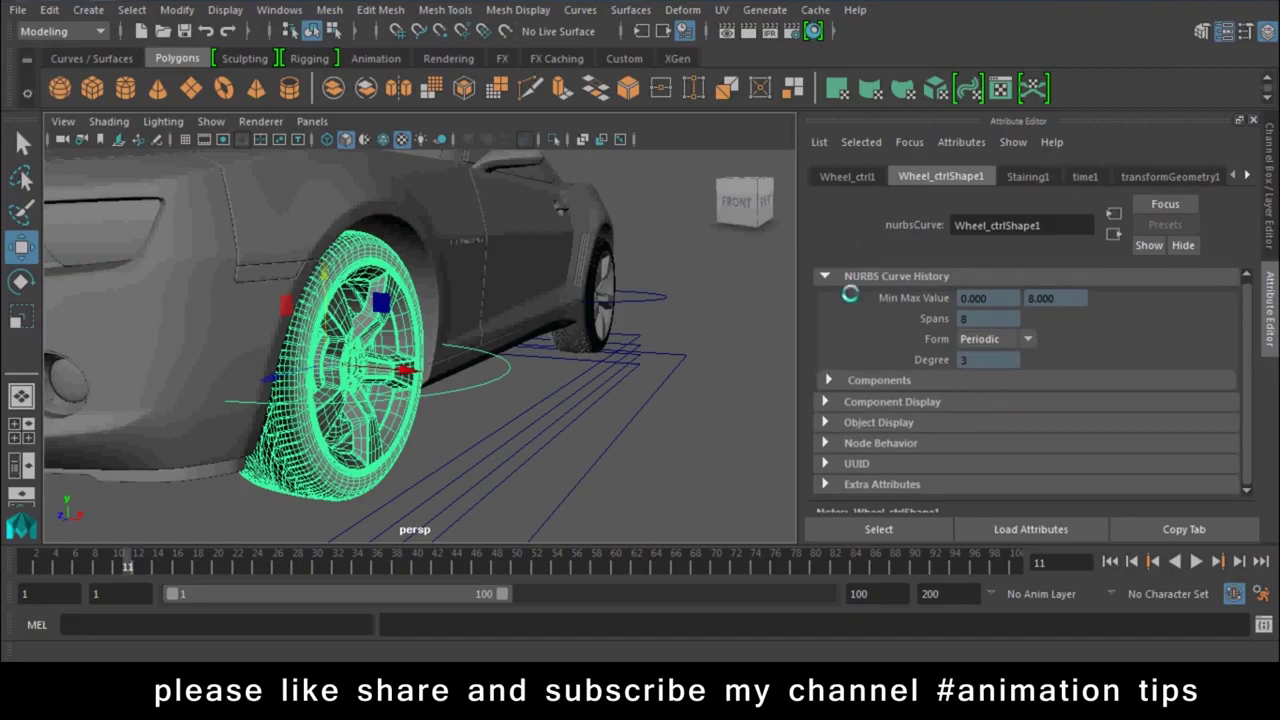
pyautogui.click(822, 174)
pyautogui.scroll(-1, 868, 402)
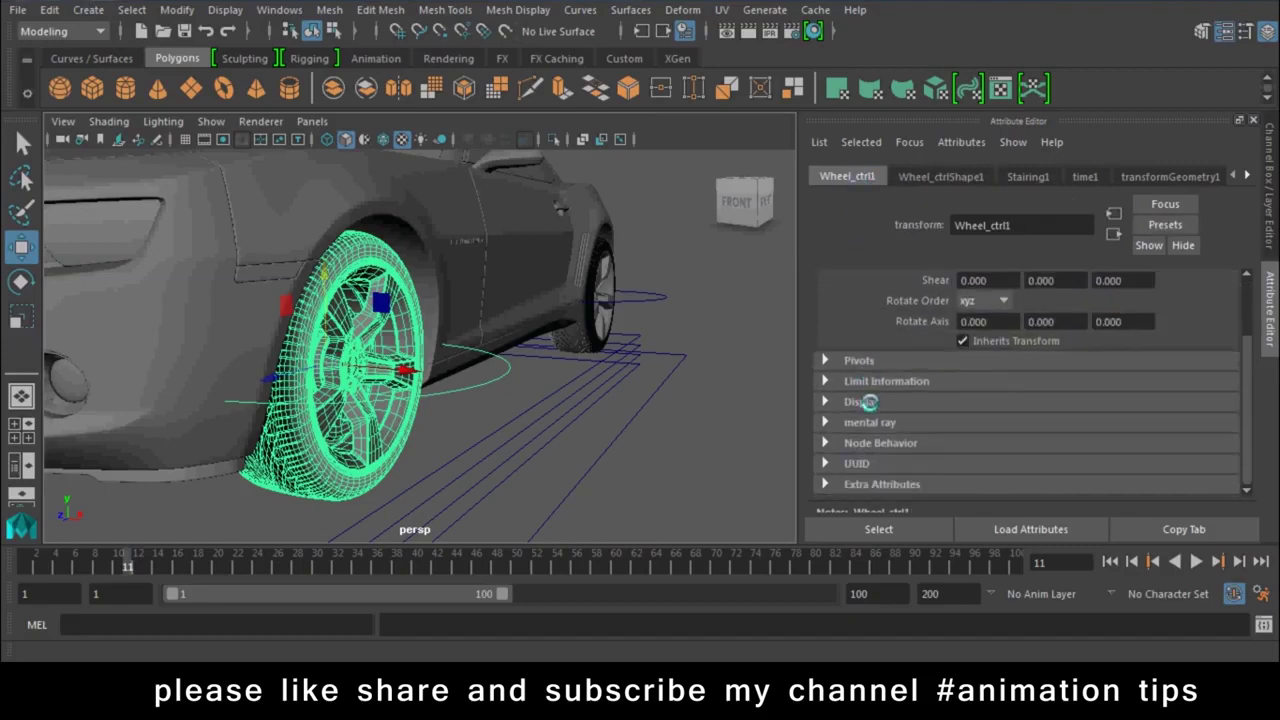
pyautogui.click(825, 381)
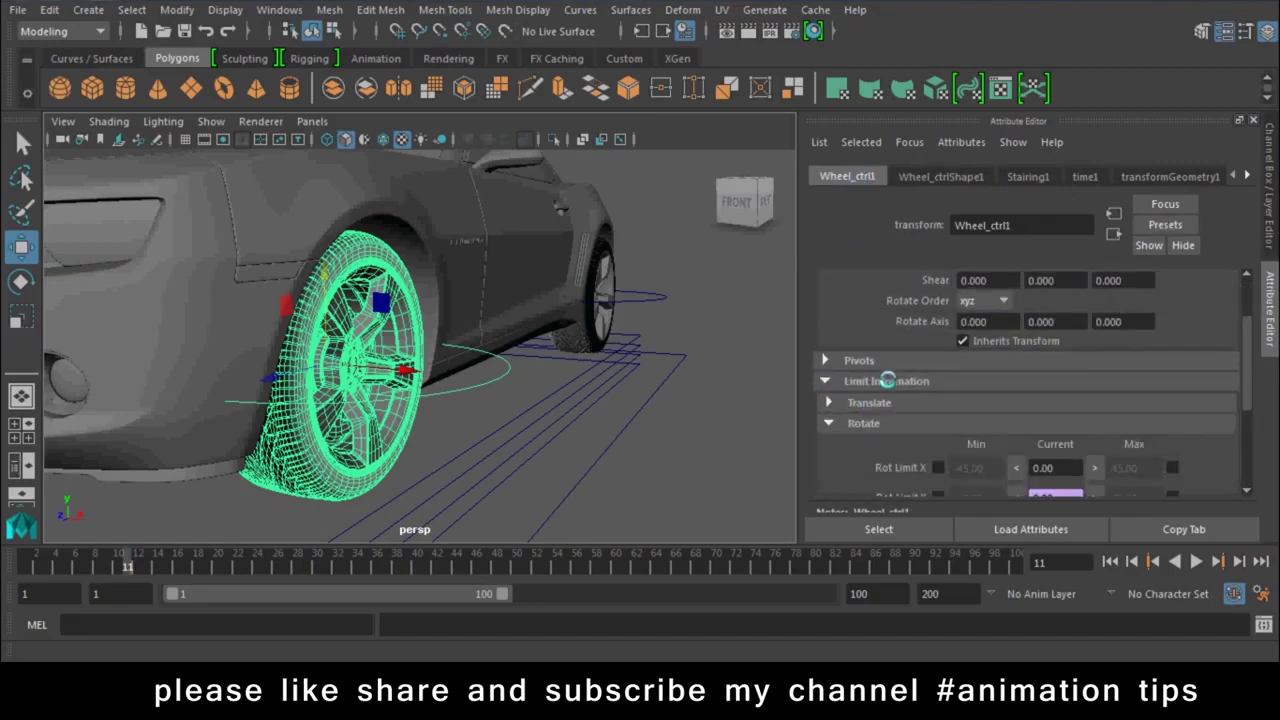
pyautogui.click(826, 421)
pyautogui.click(829, 402)
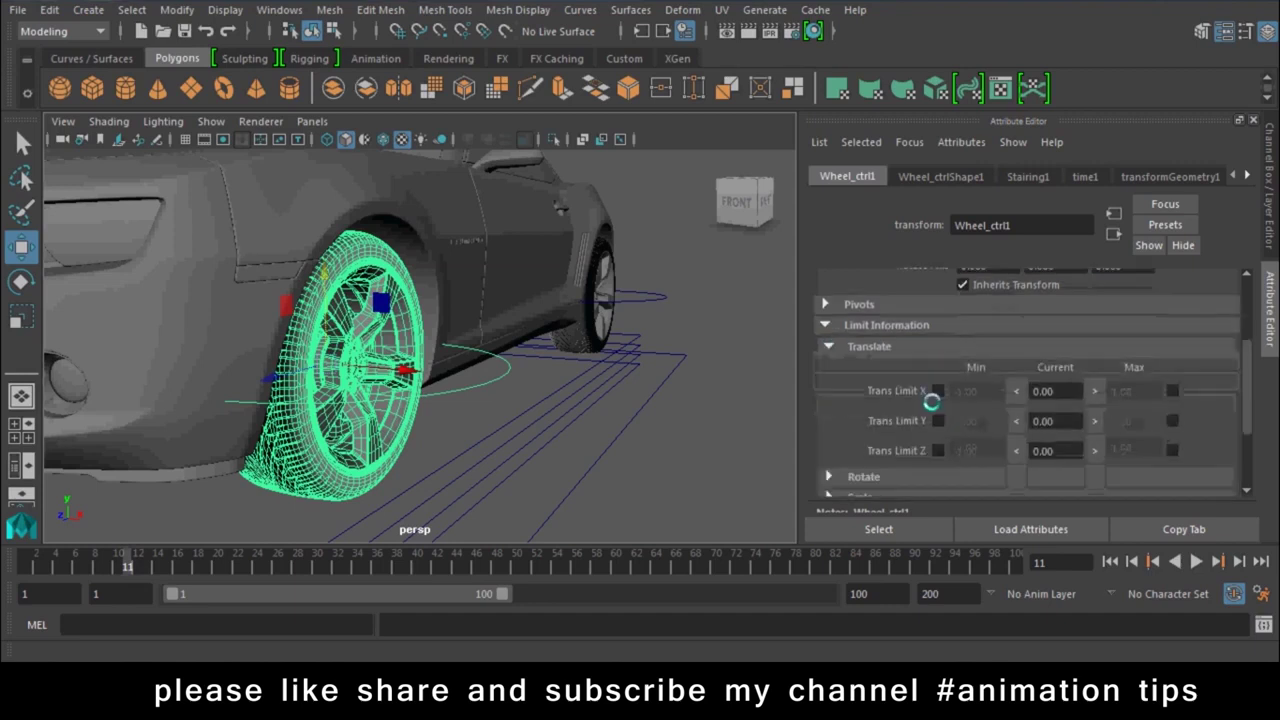
pyautogui.scroll(-2, 880, 390)
pyautogui.click(939, 364)
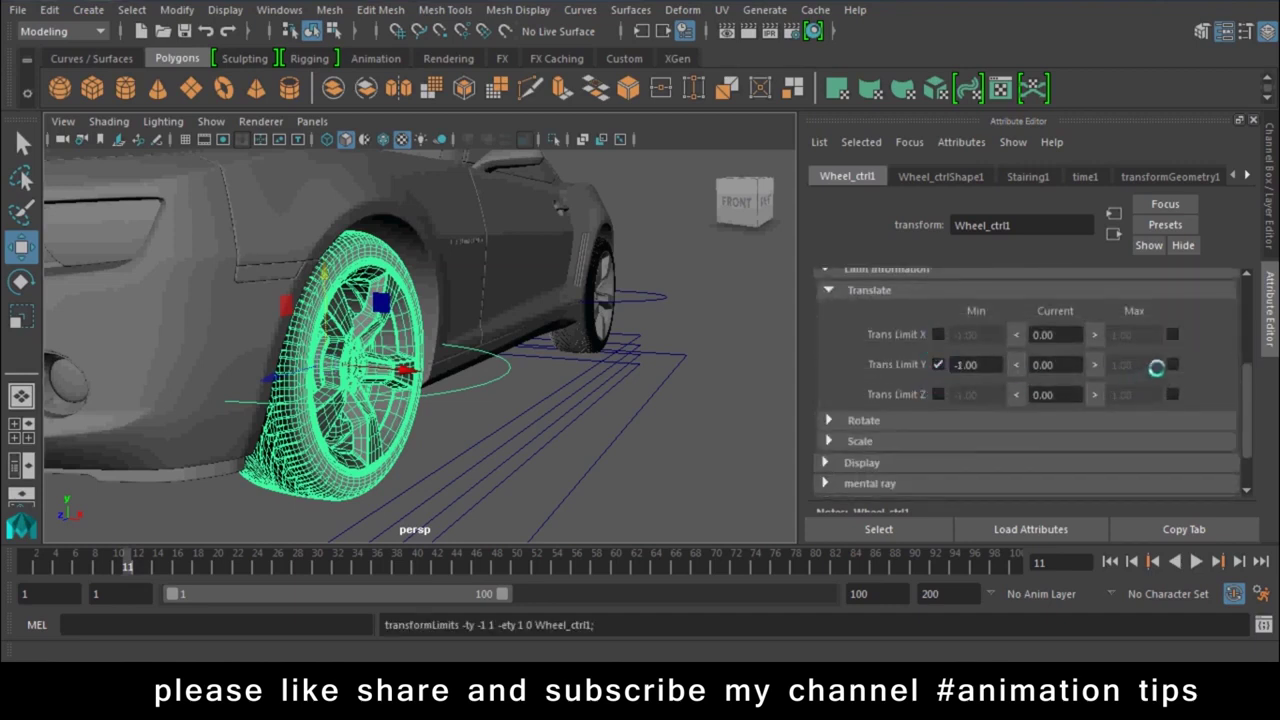
pyautogui.click(1172, 364)
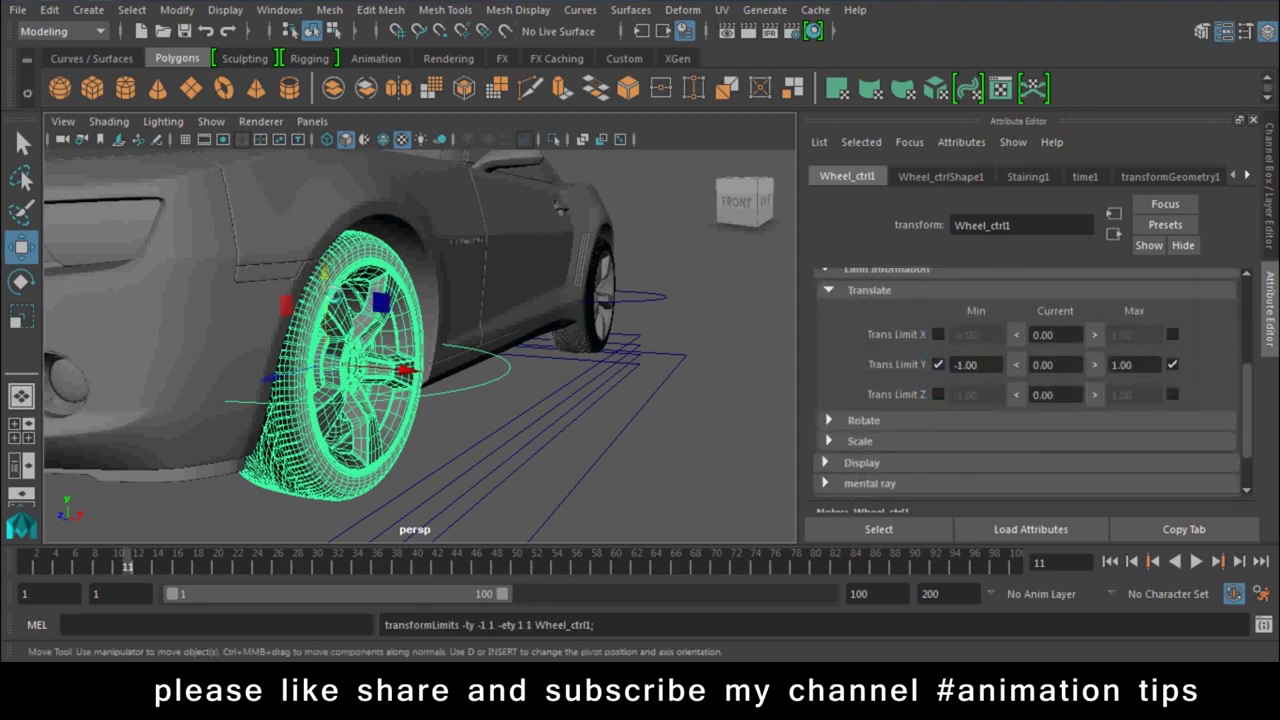
# Step: Test the wheel's travel and set the Y limits to Max 0.40 and Min -0.80
pyautogui.moveTo(328, 280)
pyautogui.mouseDown()
pyautogui.moveTo(340, 340)
pyautogui.moveTo(366, 90)
pyautogui.mouseUp()
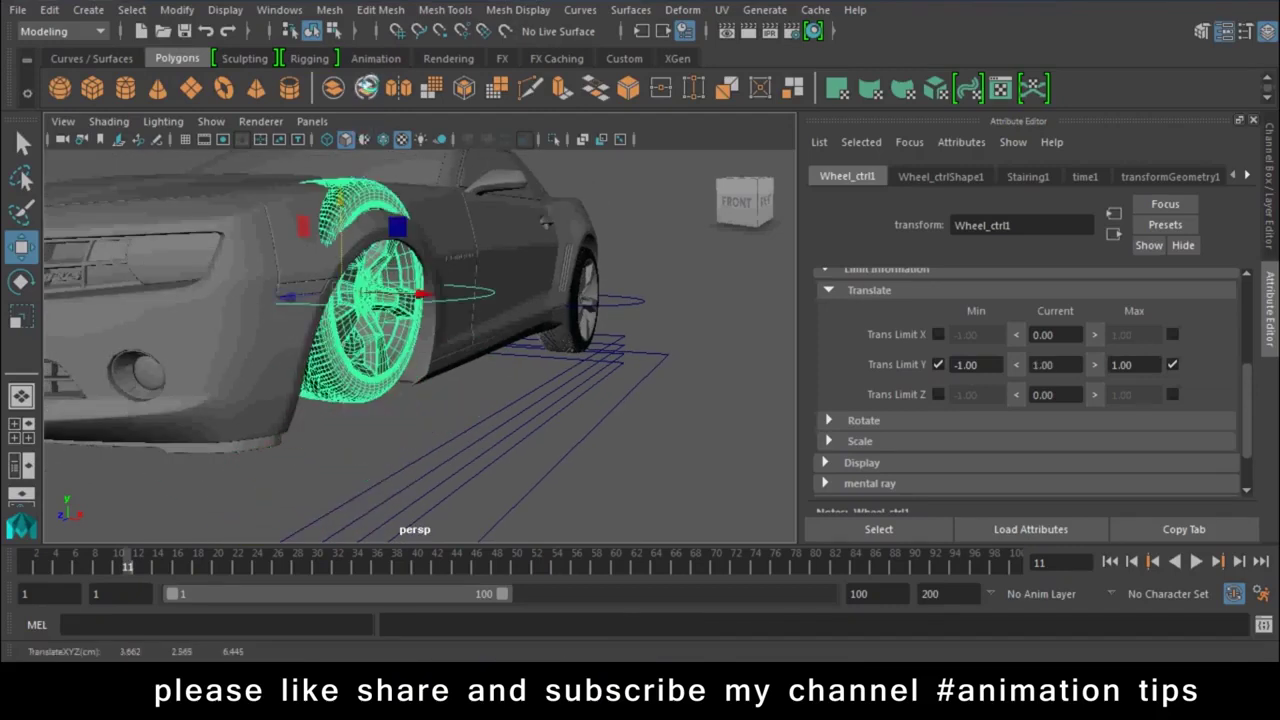
pyautogui.hotkey('ctrl', 'z')
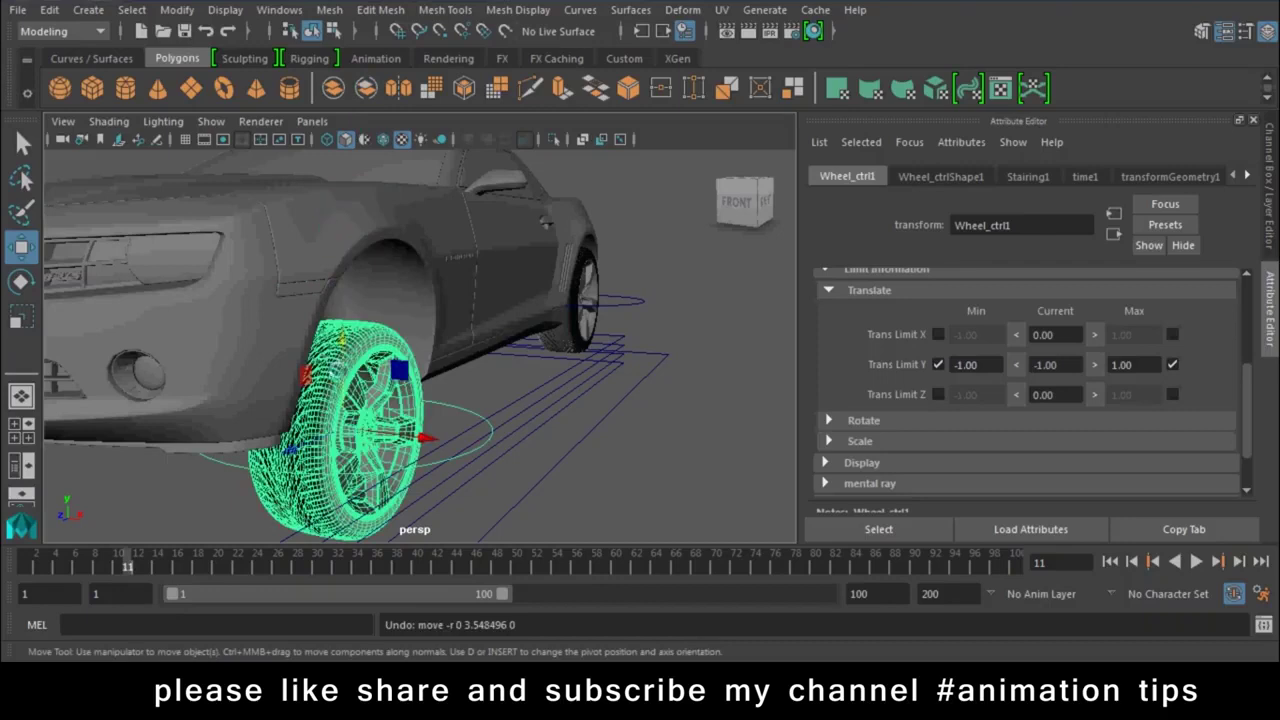
pyautogui.moveTo(342, 340); pyautogui.dragTo(343, 241)
pyautogui.click(1135, 364)
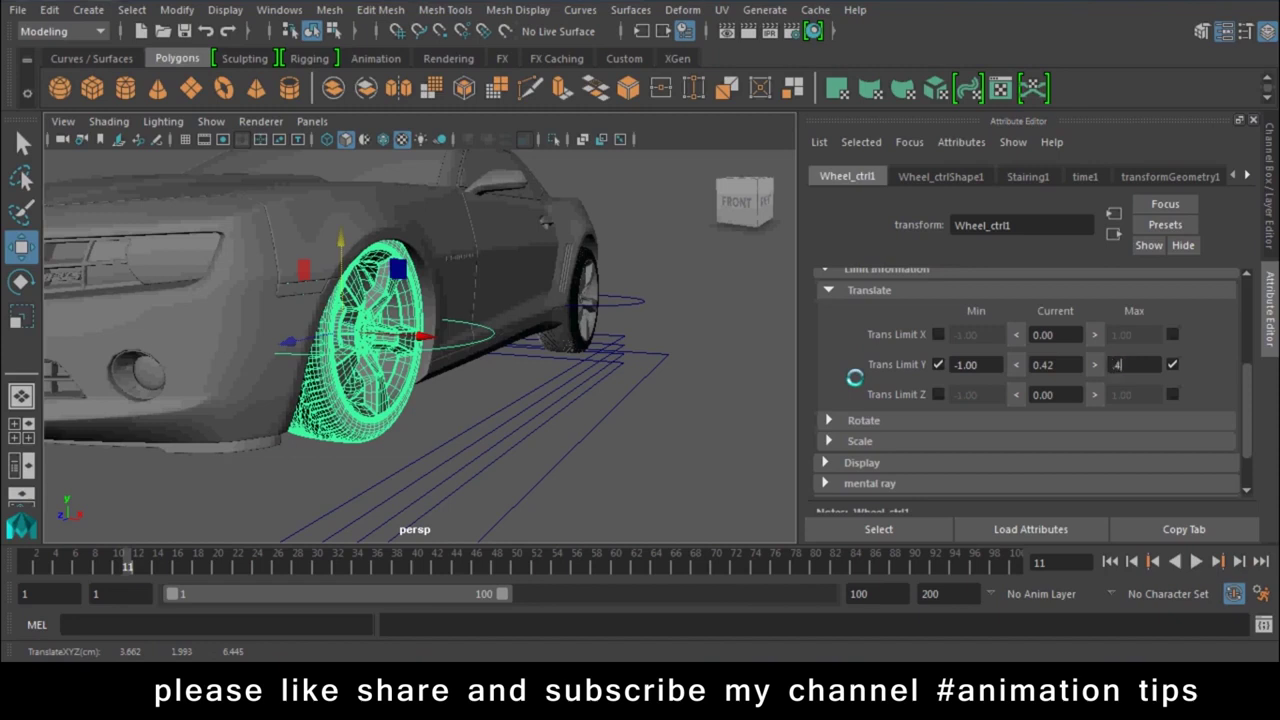
pyautogui.press('Return')
pyautogui.moveTo(341, 244)
pyautogui.mouseDown()
pyautogui.moveTo(340, 227)
pyautogui.moveTo(526, 349)
pyautogui.mouseUp()
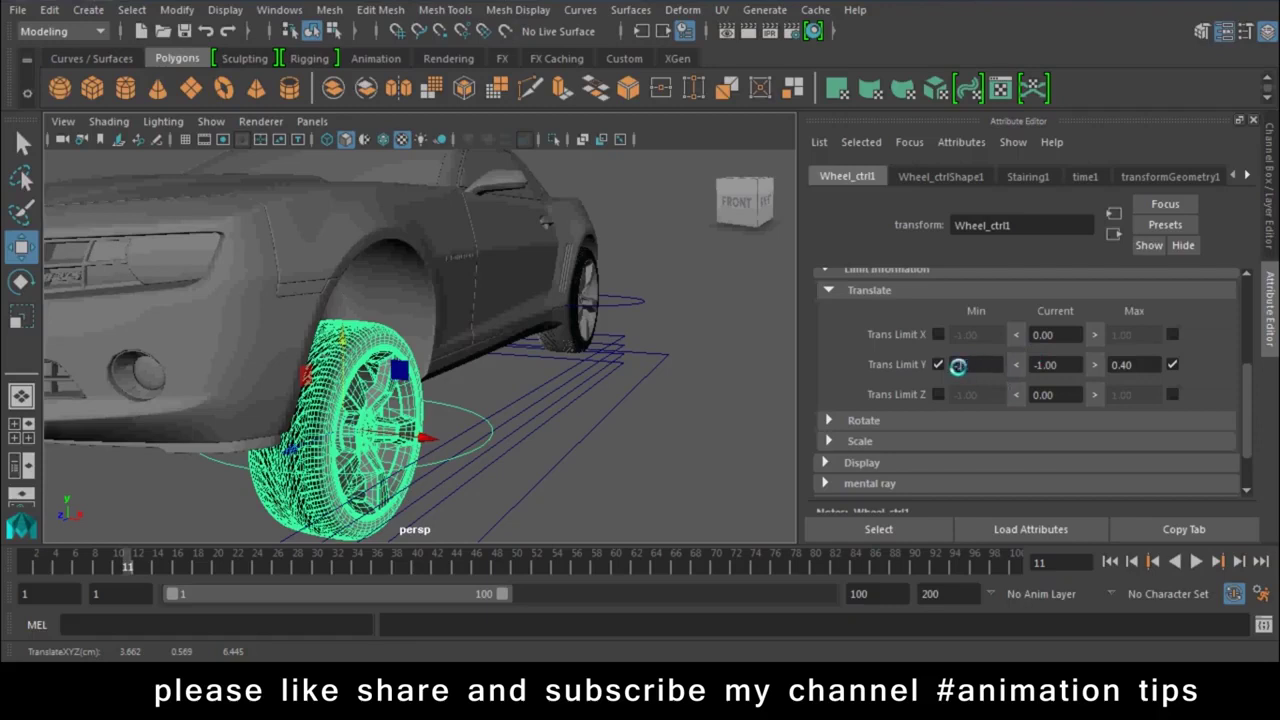
pyautogui.press('Return')
# Step: Move the wheel up to its 0.40 limit, then reset its Translate Y to 0
pyautogui.moveTo(522, 449)
pyautogui.keyDown('alt'); pyautogui.mouseDown()
pyautogui.moveTo(543, 457)
pyautogui.moveTo(427, 360)
pyautogui.mouseUp(); pyautogui.keyUp('alt')
pyautogui.moveTo(350, 320)
pyautogui.mouseDown()
pyautogui.moveTo(578, 68)
pyautogui.moveTo(1133, 281)
pyautogui.mouseUp()
pyautogui.click(1062, 368)
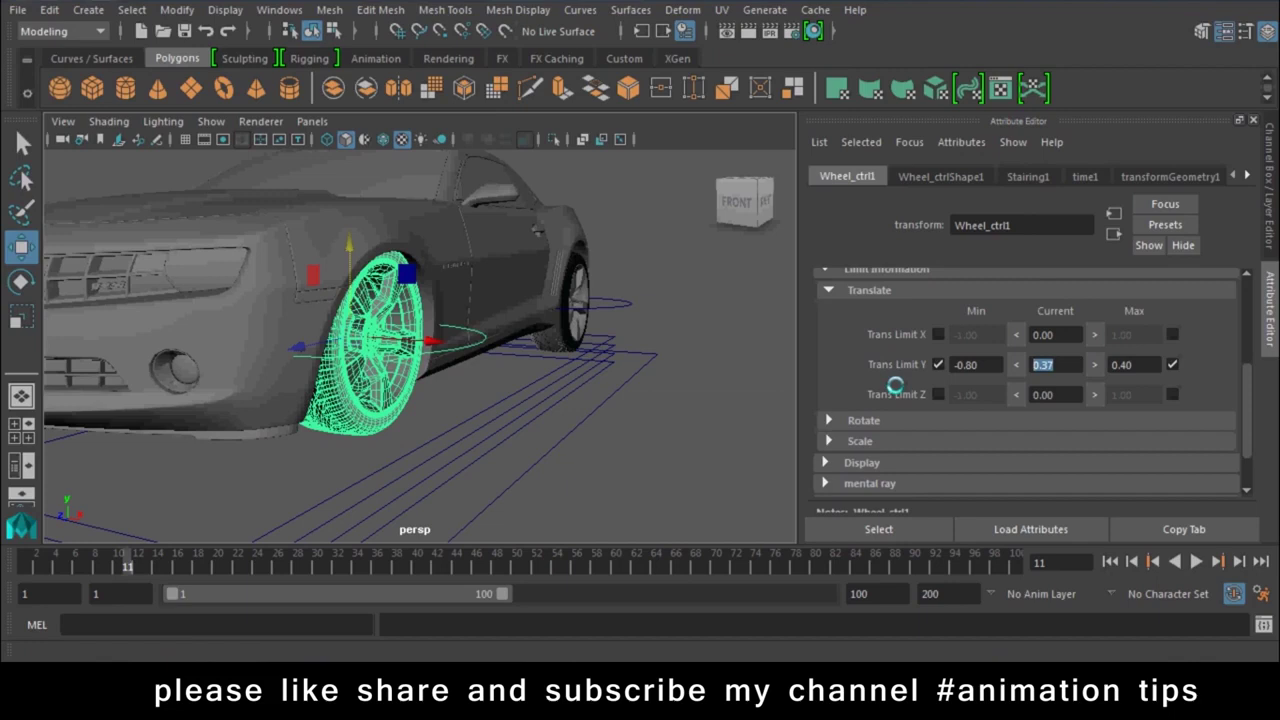
pyautogui.write('0')
pyautogui.press('Return')
pyautogui.moveTo(186, 430)
pyautogui.keyDown('alt'); pyautogui.mouseDown()
pyautogui.moveTo(335, 428)
pyautogui.moveTo(290, 436)
pyautogui.mouseUp(); pyautogui.keyUp('alt')
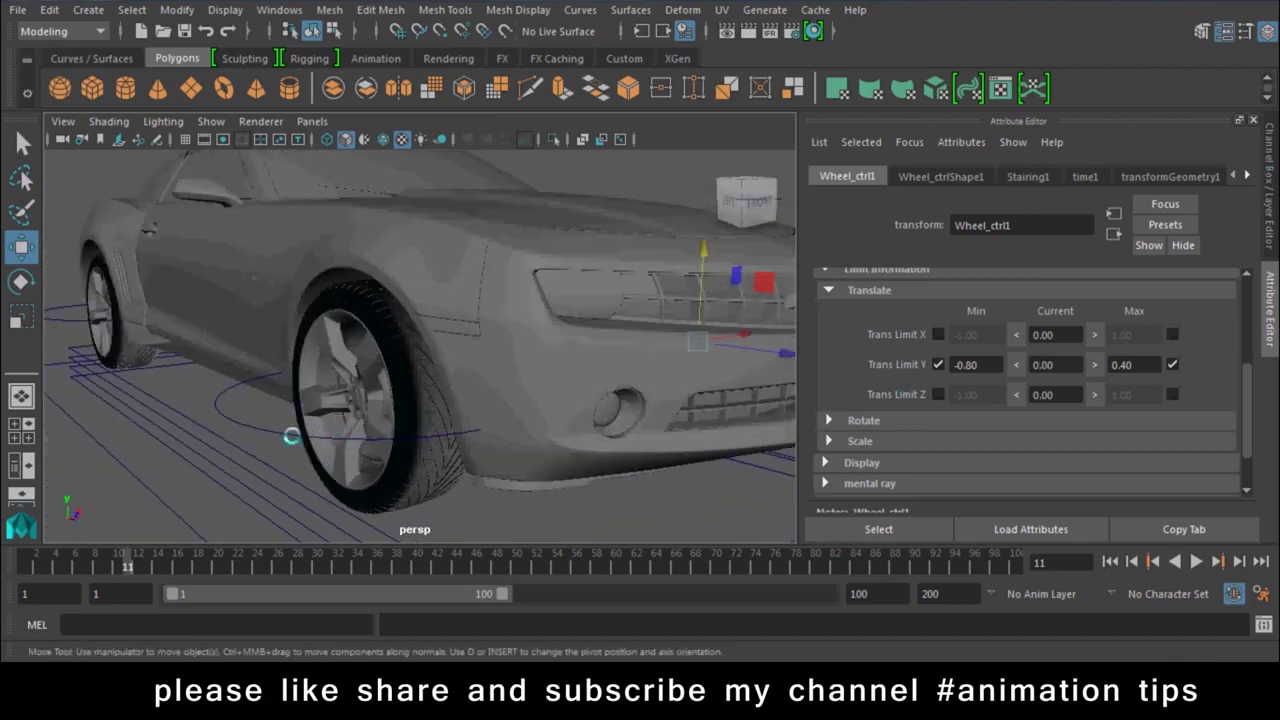
# Step: Enable Wheel_ctrl4's Trans Limit Y with Min -0.80 and Max 0.40, then deselect
pyautogui.click(983, 372)
pyautogui.click(284, 434)
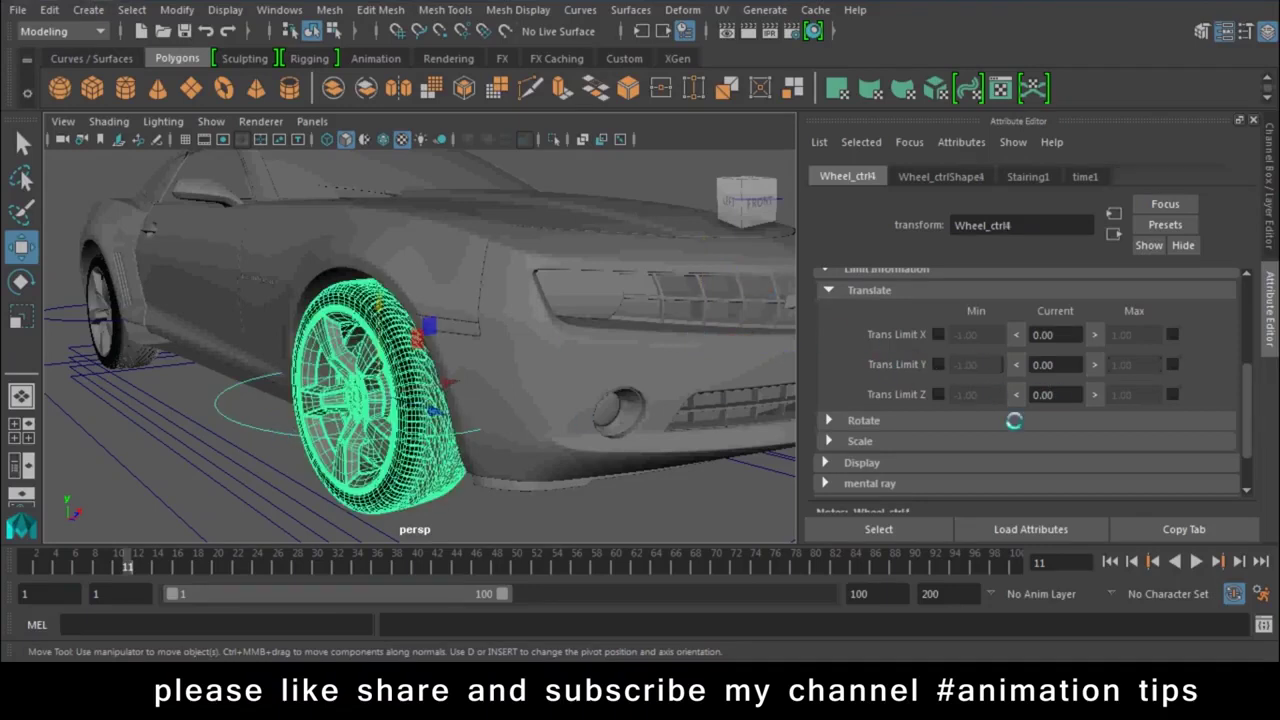
pyautogui.click(938, 364)
pyautogui.write('-0.80')
pyautogui.click(1170, 364)
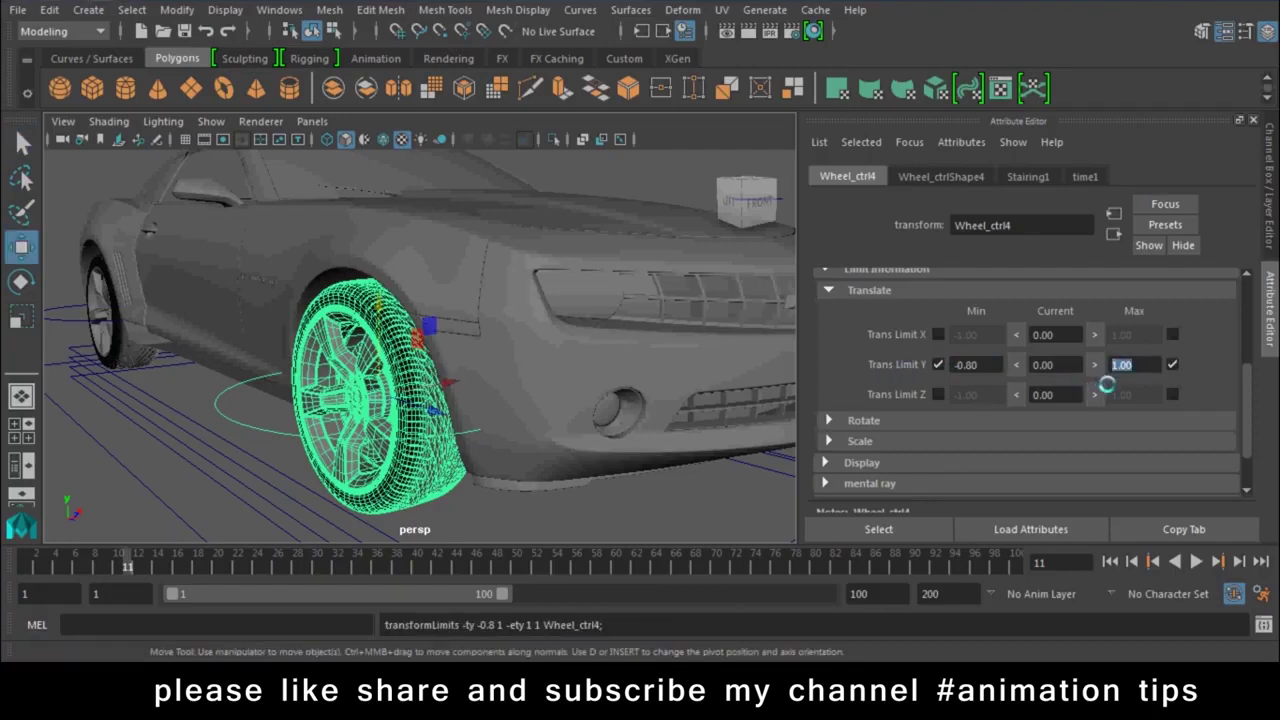
pyautogui.write('.4')
pyautogui.write('0.4')
pyautogui.press('Return')
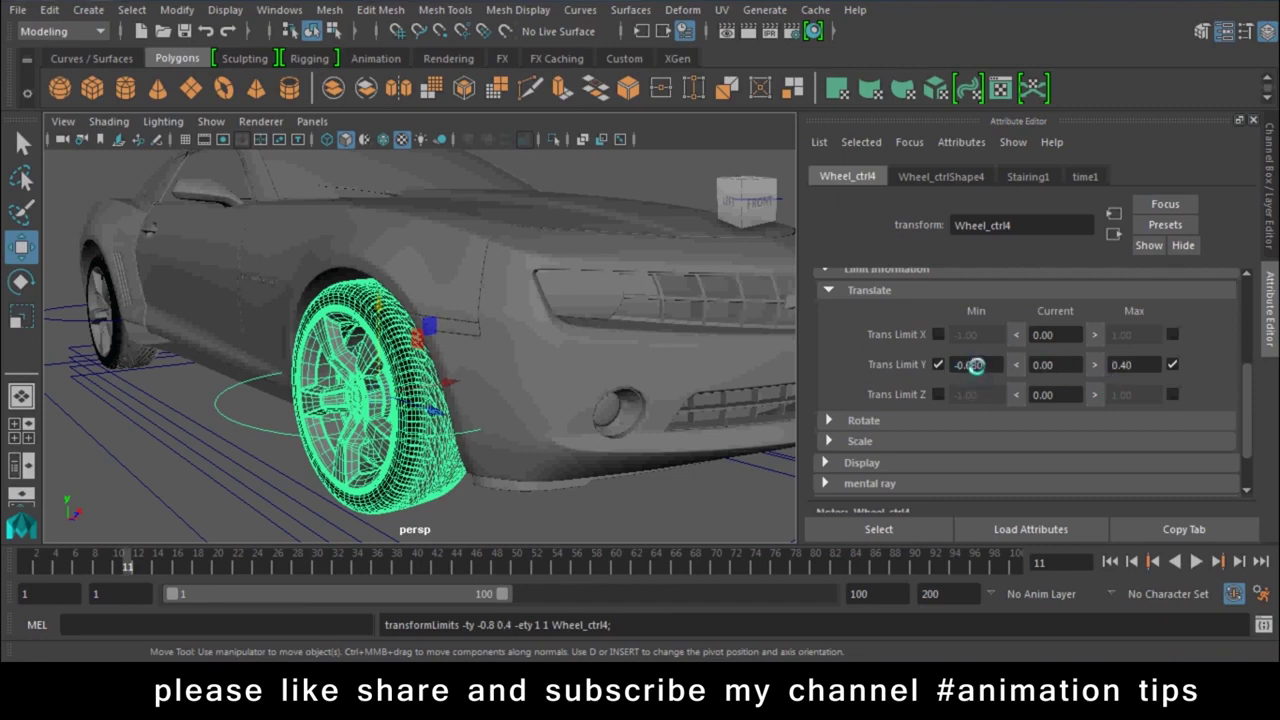
pyautogui.click(666, 508)
pyautogui.keyDown('alt'); pyautogui.moveTo(666, 508); pyautogui.dragTo(580, 363); pyautogui.keyUp('alt')
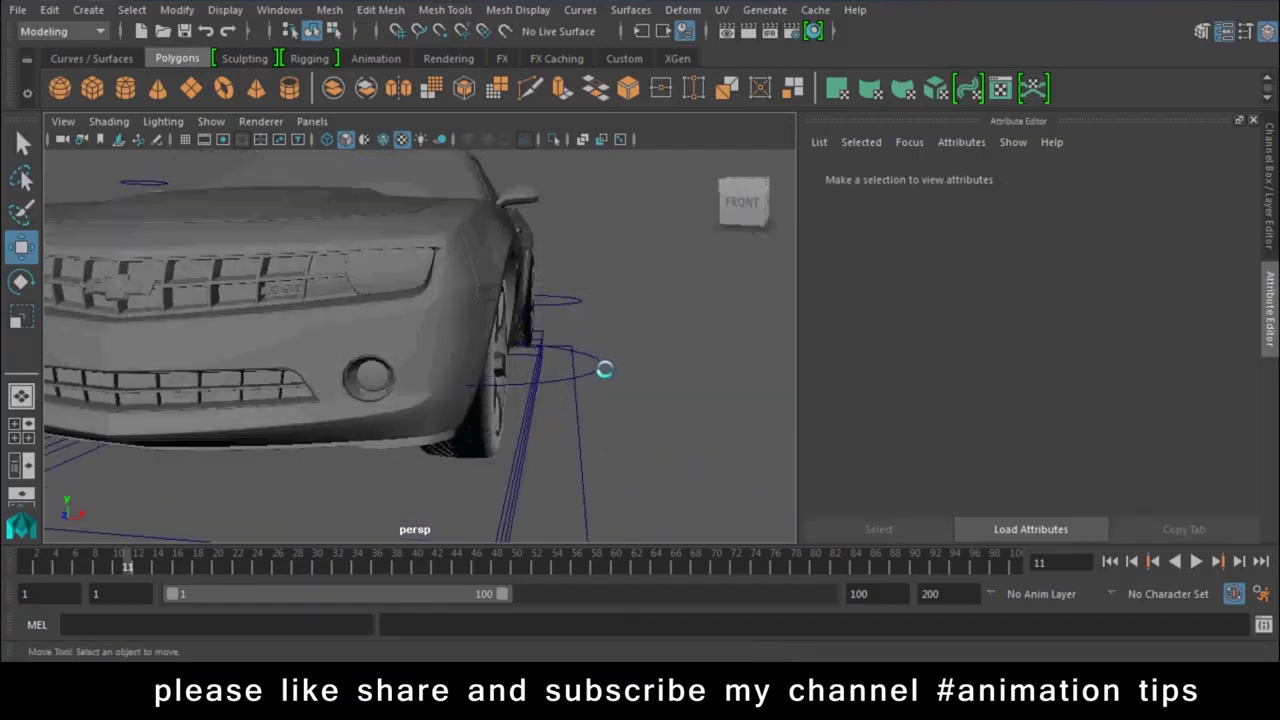
# Step: Test Wheel_ctrl1's limits by moving it up and down, undoing each move
pyautogui.click(604, 369)
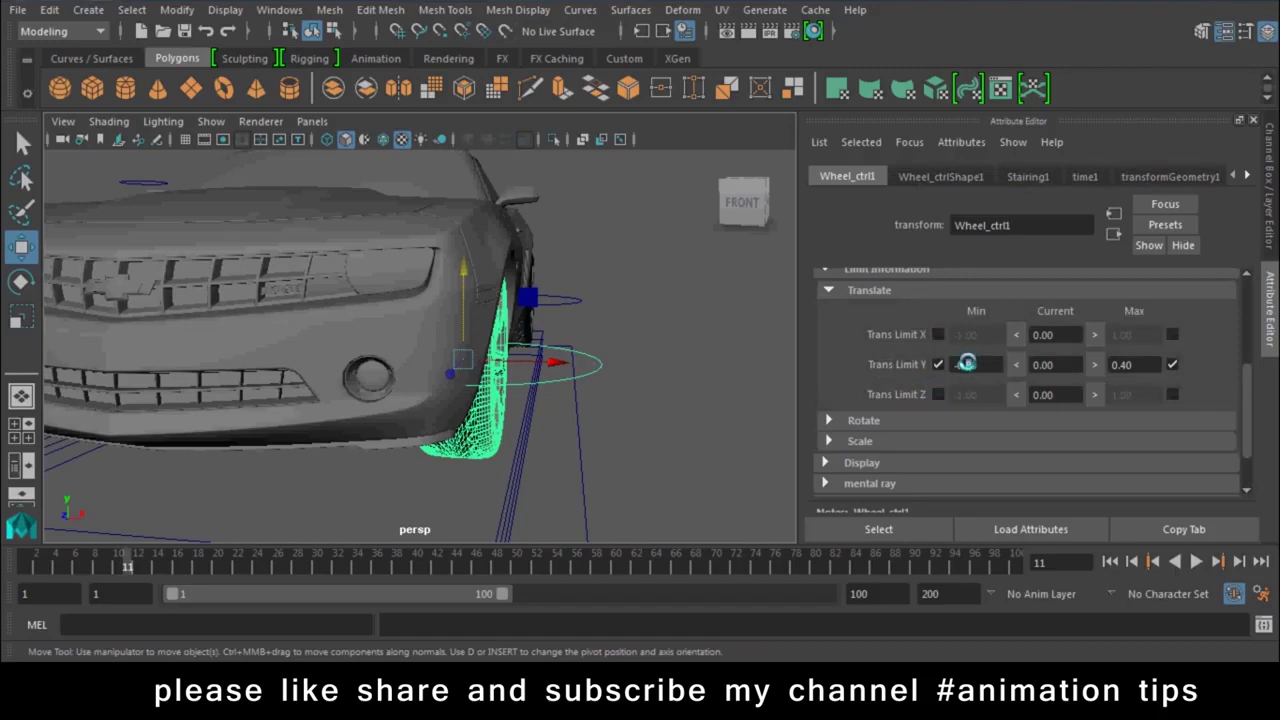
pyautogui.click(655, 405)
pyautogui.keyDown('alt'); pyautogui.moveTo(655, 405); pyautogui.dragTo(571, 357); pyautogui.keyUp('alt')
pyautogui.click(571, 357)
pyautogui.moveTo(463, 288); pyautogui.dragTo(458, 262)
pyautogui.hotkey('ctrl', 'z')
pyautogui.keyDown('alt'); pyautogui.moveTo(458, 335); pyautogui.dragTo(453, 440); pyautogui.keyUp('alt')
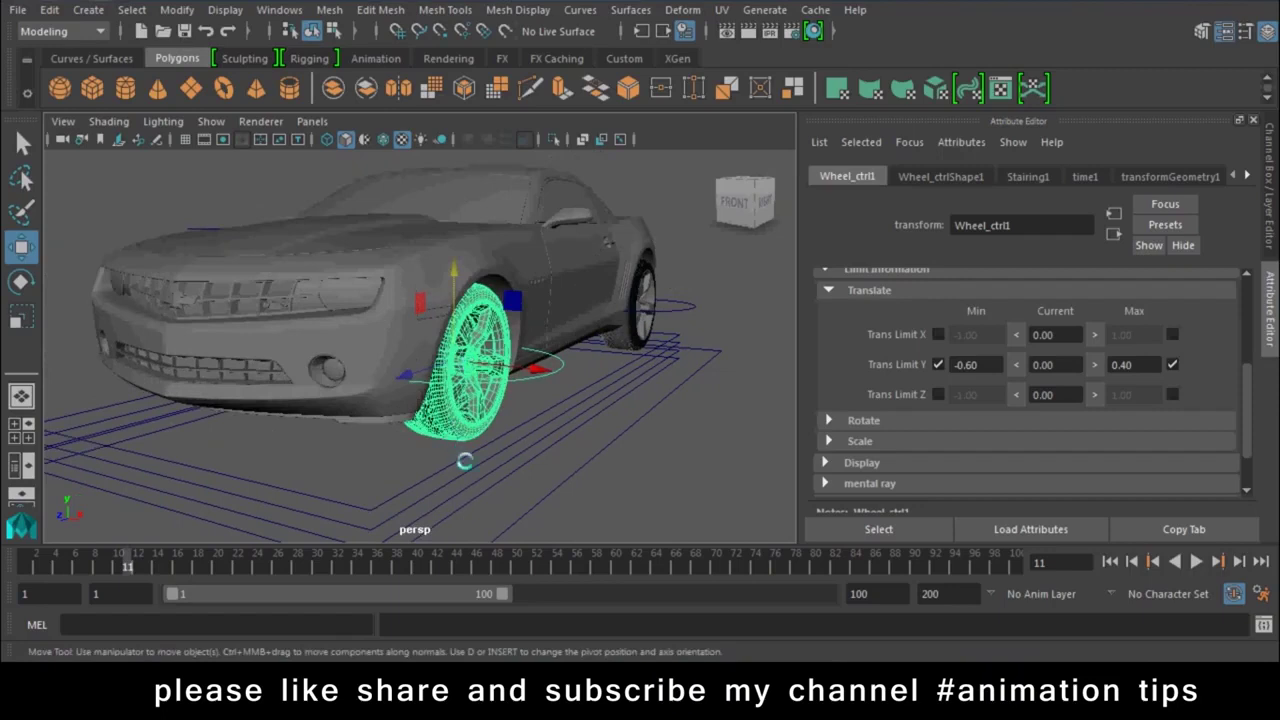
pyautogui.moveTo(459, 272); pyautogui.dragTo(444, 469)
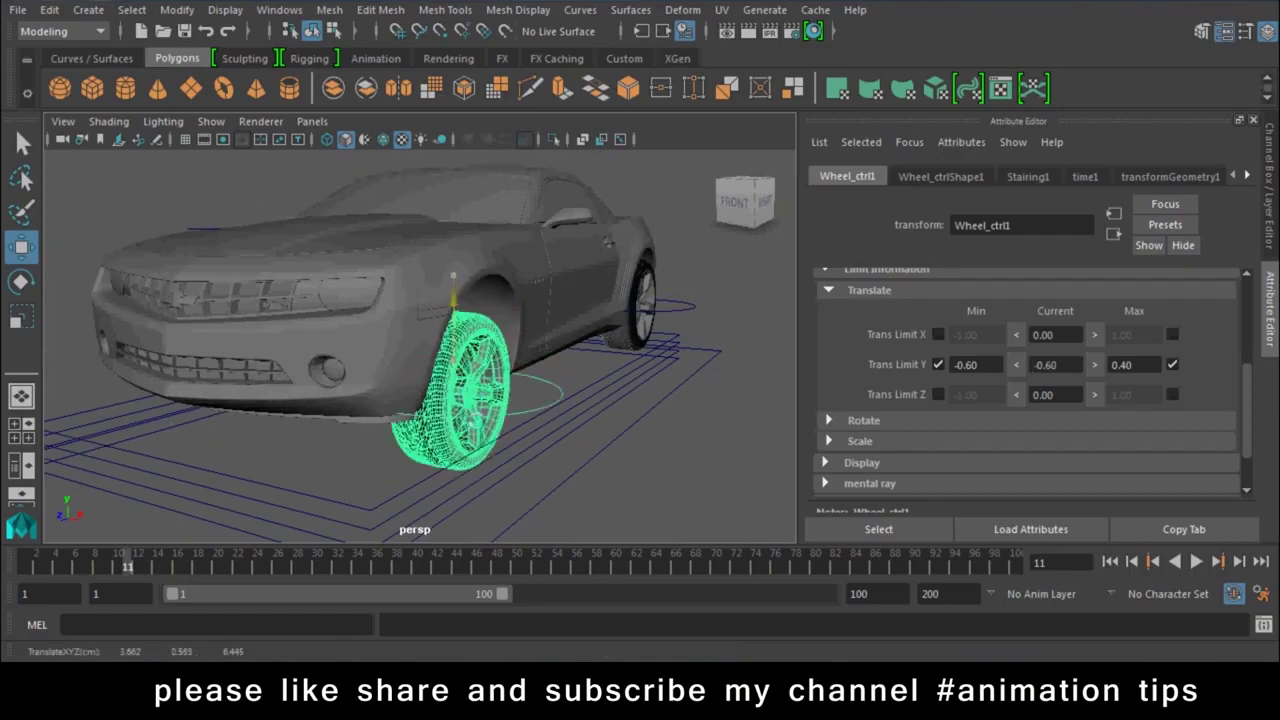
pyautogui.hotkey('ctrl', 'z')
# Step: Tilt the Rotate1 body control in X as a test, undo it, and deselect everything
pyautogui.click(445, 468)
pyautogui.press('e')
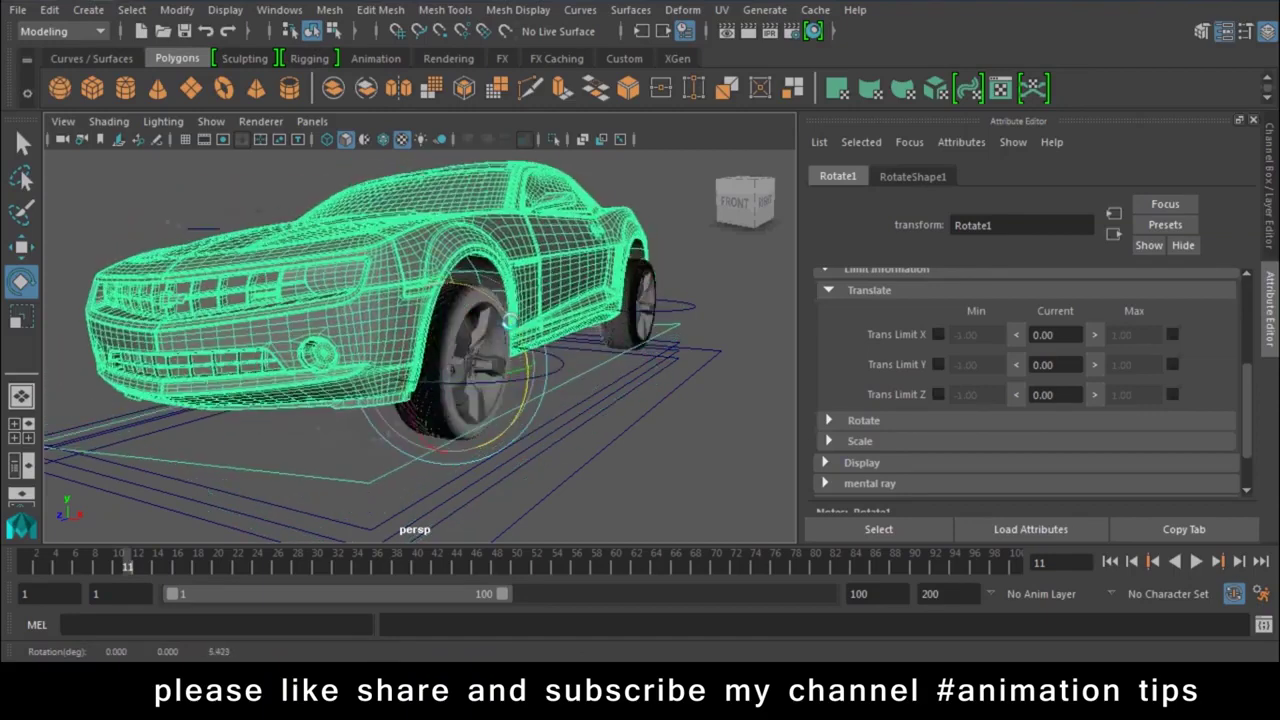
pyautogui.hotkey('ctrl', 'z')
pyautogui.moveTo(395, 333); pyautogui.dragTo(420, 334)
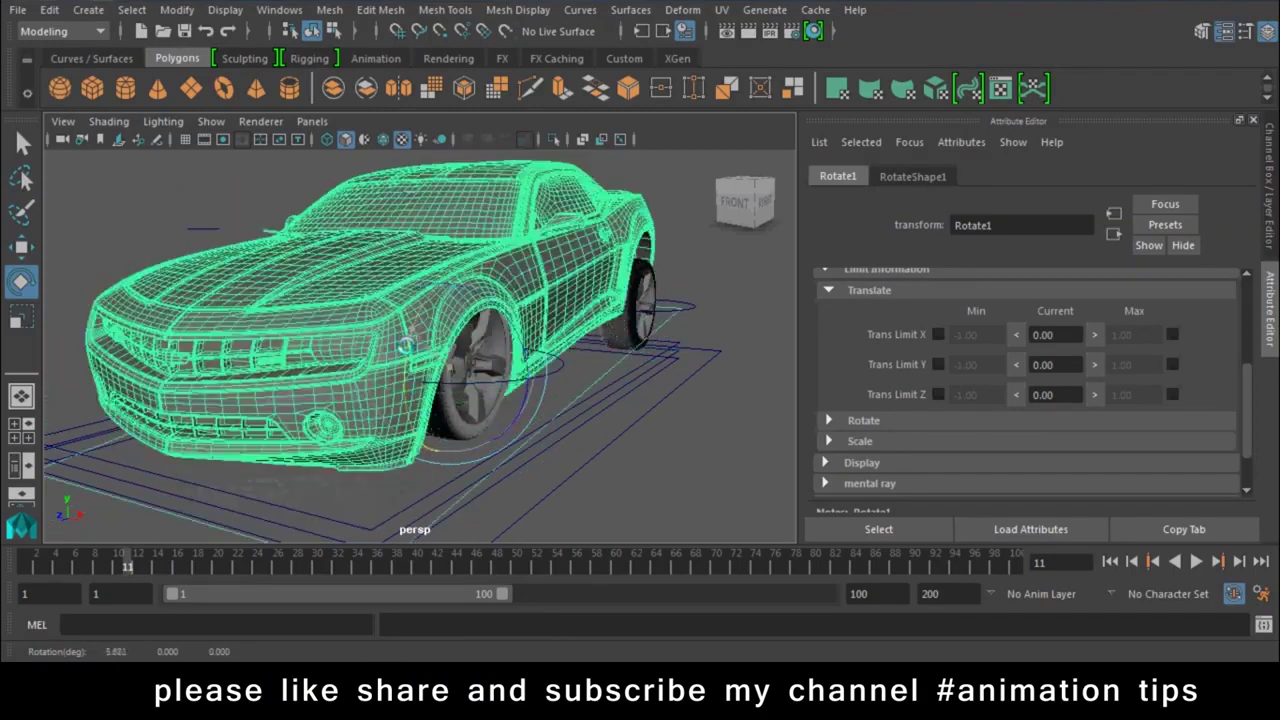
pyautogui.hotkey('ctrl', 'z')
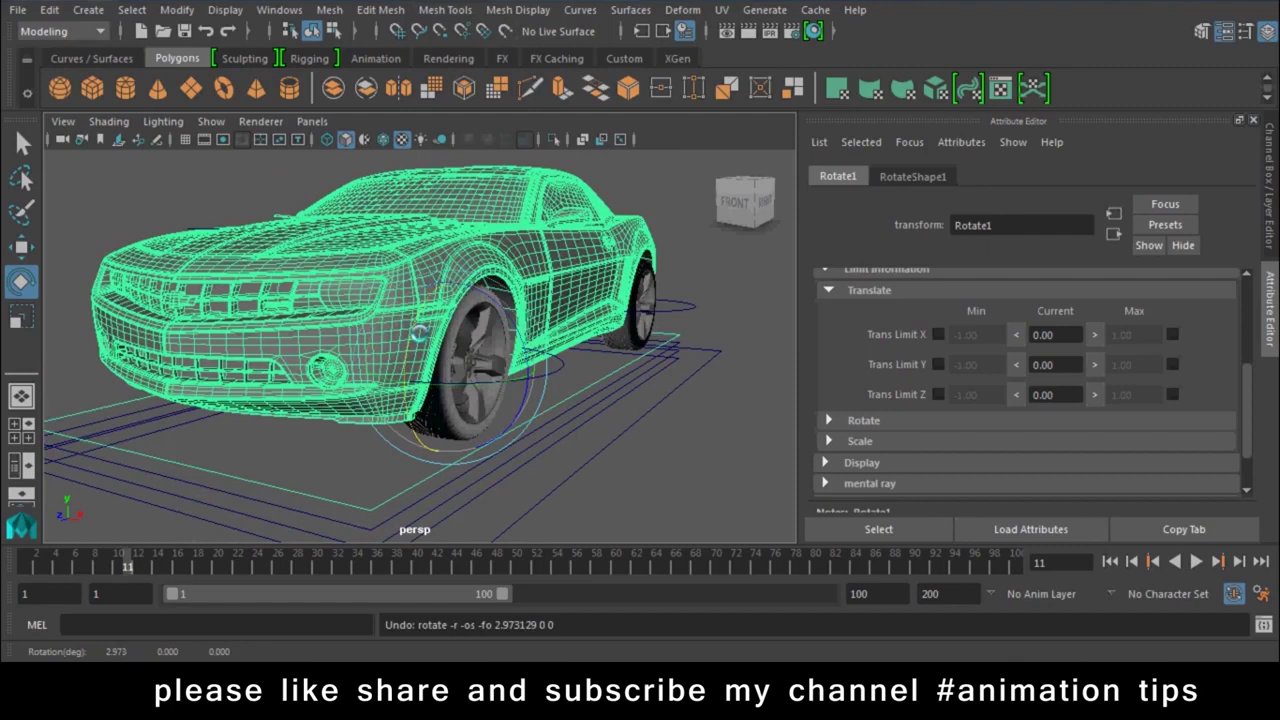
pyautogui.press('w')
pyautogui.keyDown('alt'); pyautogui.moveTo(585, 476); pyautogui.dragTo(526, 463); pyautogui.keyUp('alt')
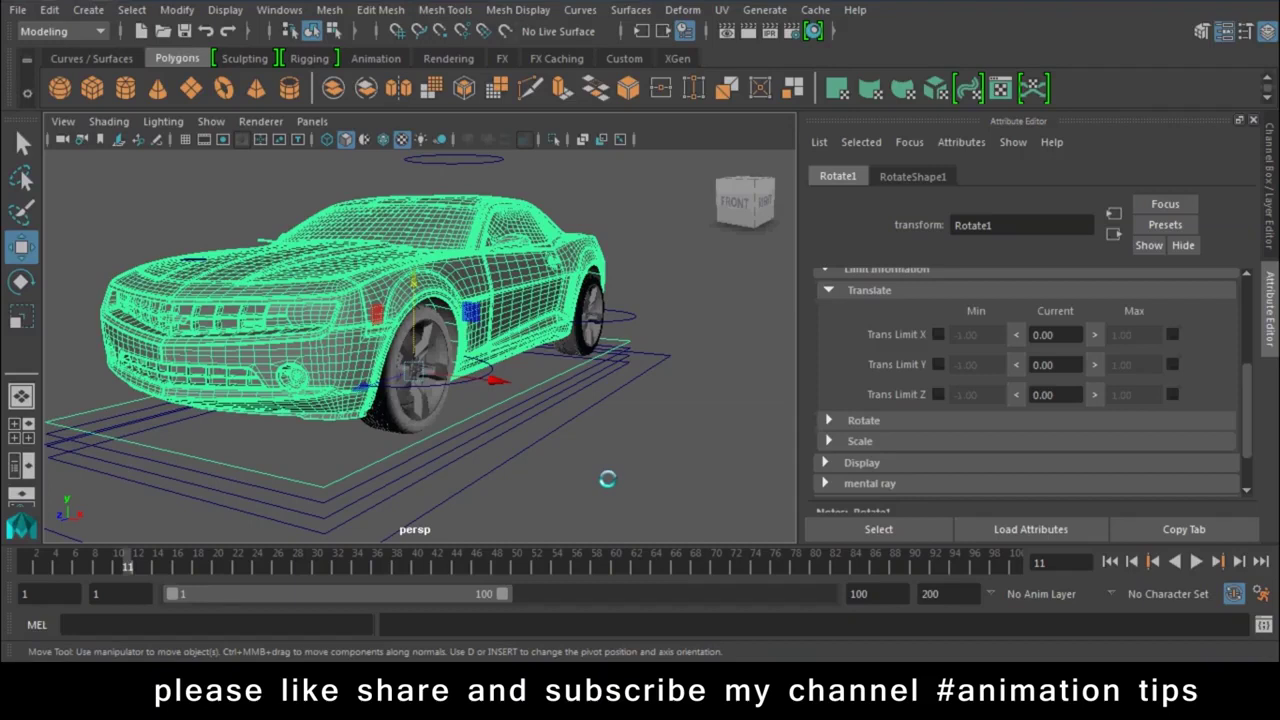
pyautogui.click(607, 479)
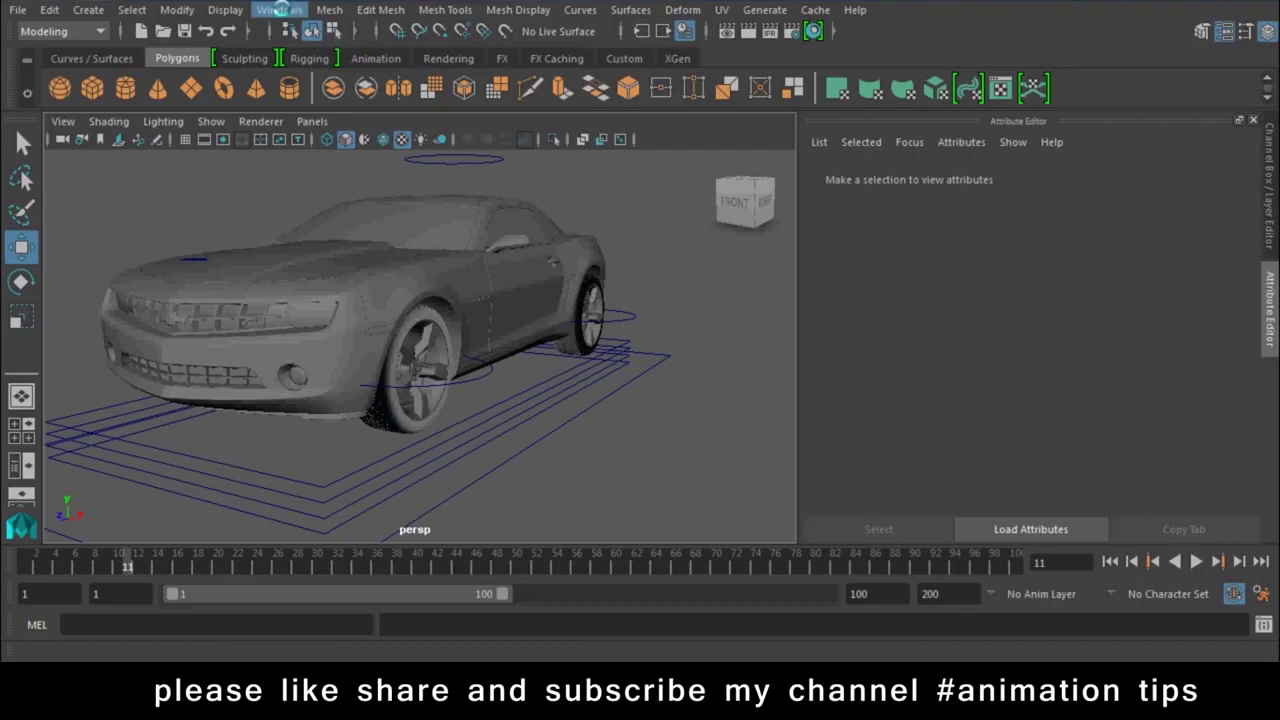
# Step: Open the Expression Editor and copy Wheel_ctrl1.translateY from the front wheel control
pyautogui.click(280, 10)
pyautogui.moveTo(320, 76)
pyautogui.click(640, 190)
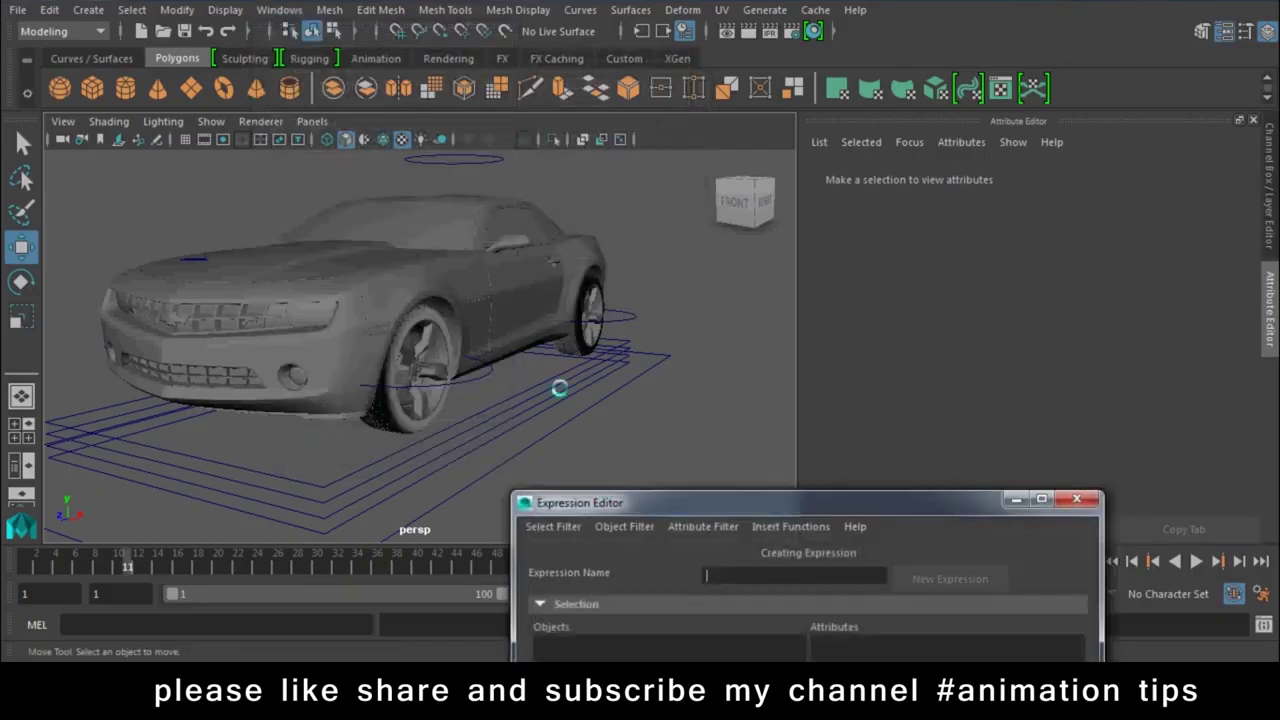
pyautogui.moveTo(632, 503); pyautogui.dragTo(810, 64)
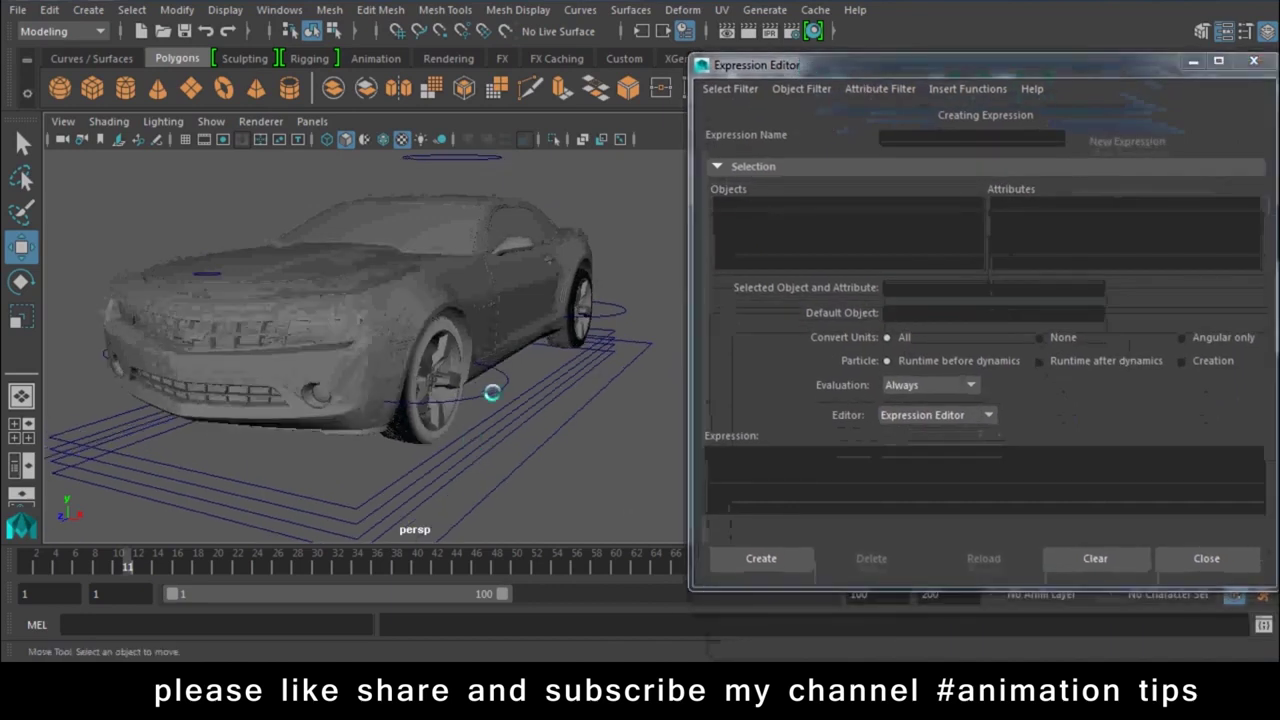
pyautogui.click(491, 392)
pyautogui.click(1026, 229)
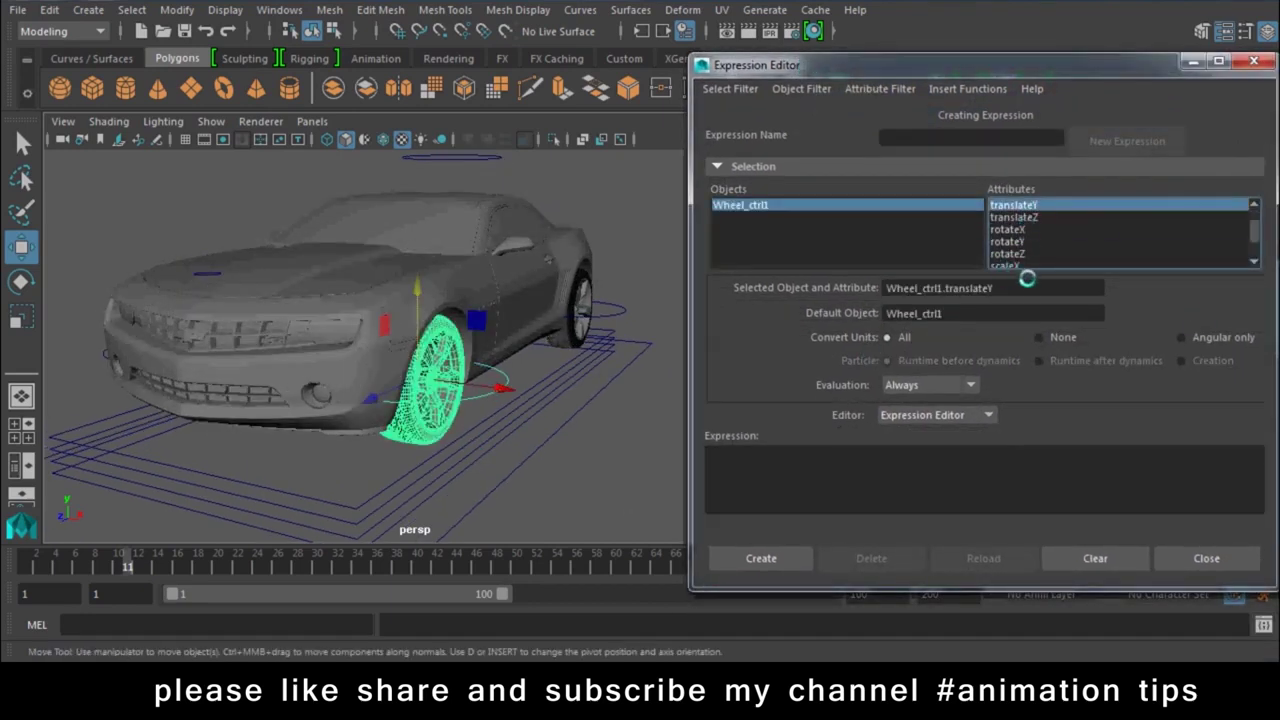
pyautogui.moveTo(1026, 284); pyautogui.dragTo(803, 296)
pyautogui.hotkey('ctrl', 'c')
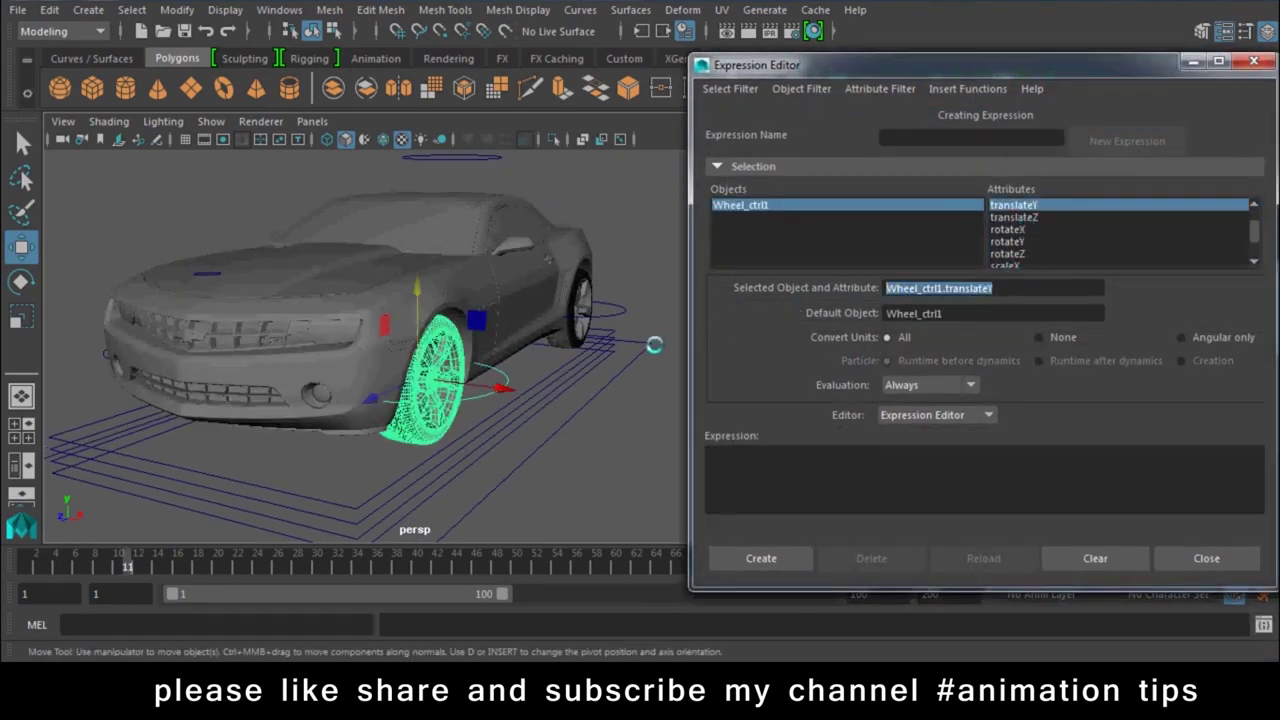
# Step: Load Rotate1 into the Expression Editor with its rotateX attribute selected
pyautogui.click(545, 377)
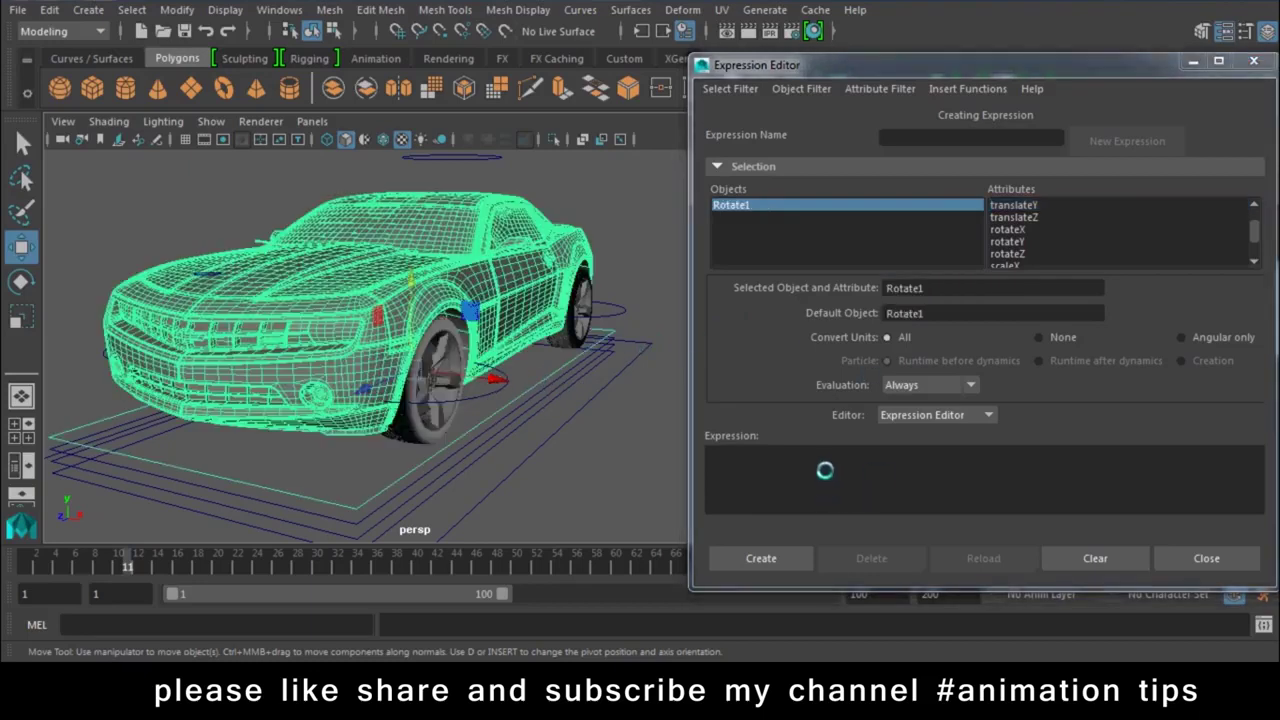
pyautogui.moveTo(921, 64); pyautogui.dragTo(957, 328)
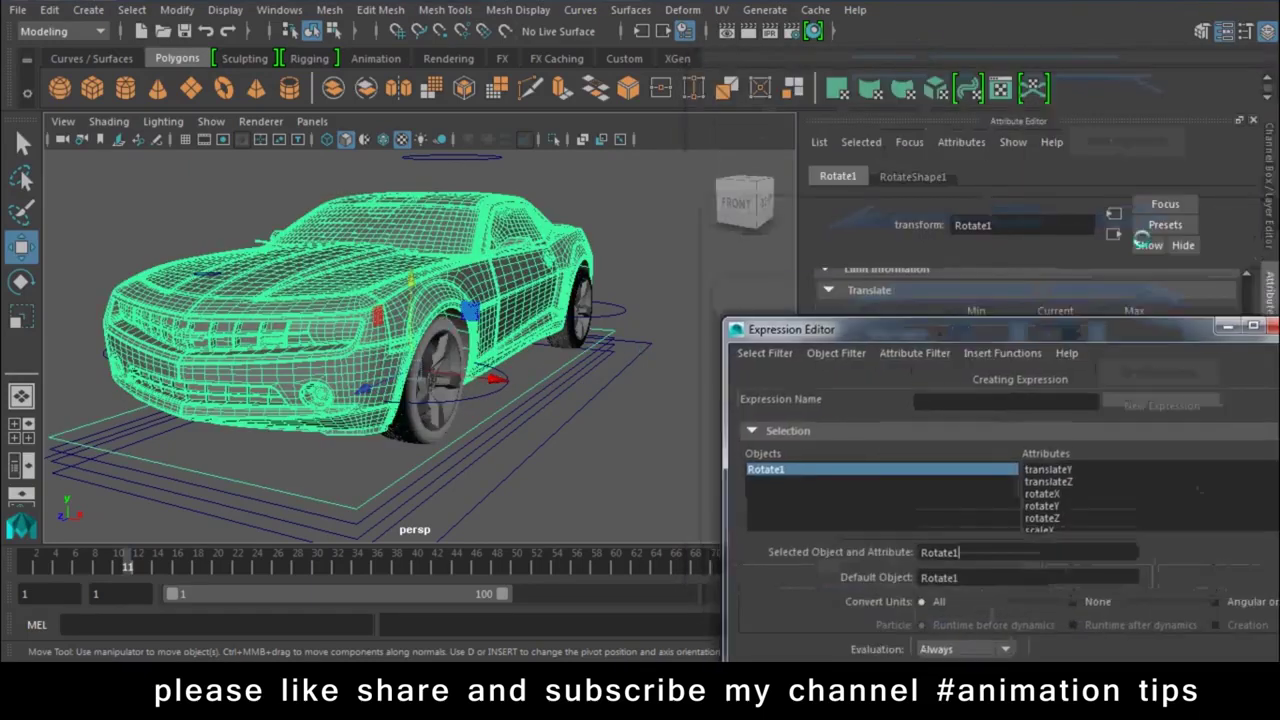
pyautogui.click(1170, 237)
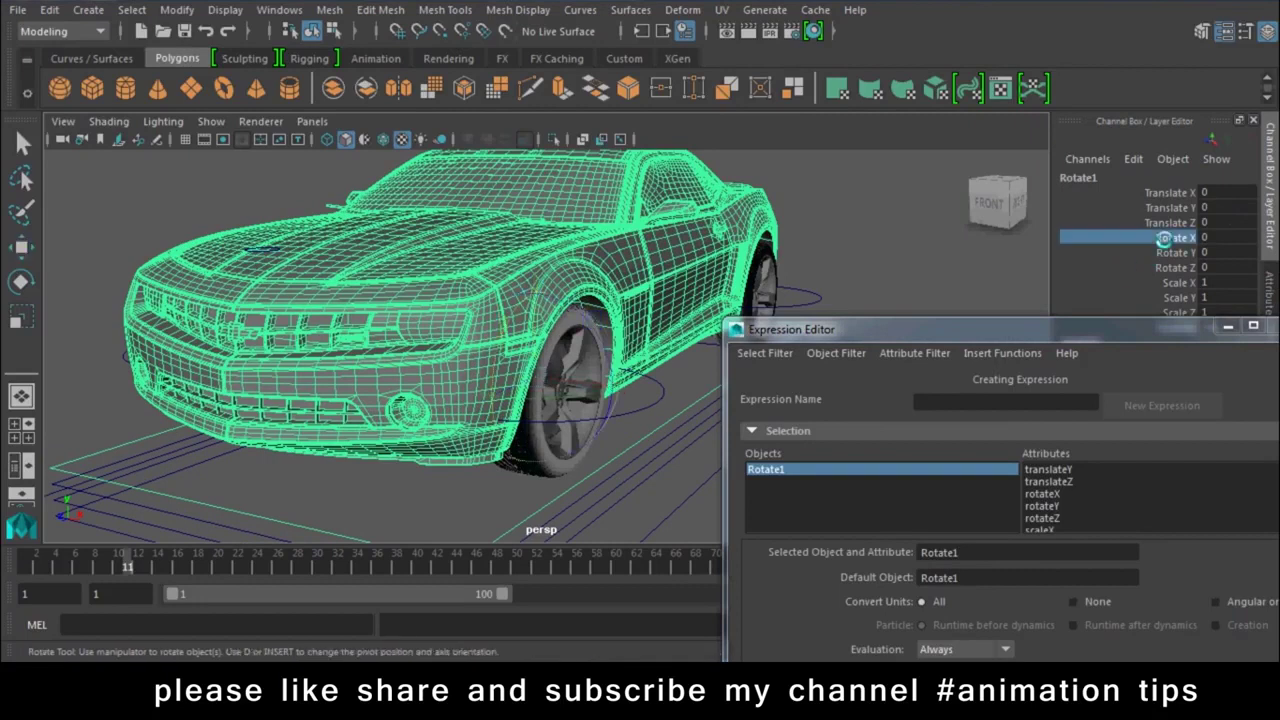
pyautogui.moveTo(790, 305); pyautogui.dragTo(921, 328, button='middle')
pyautogui.moveTo(921, 328); pyautogui.dragTo(842, 131)
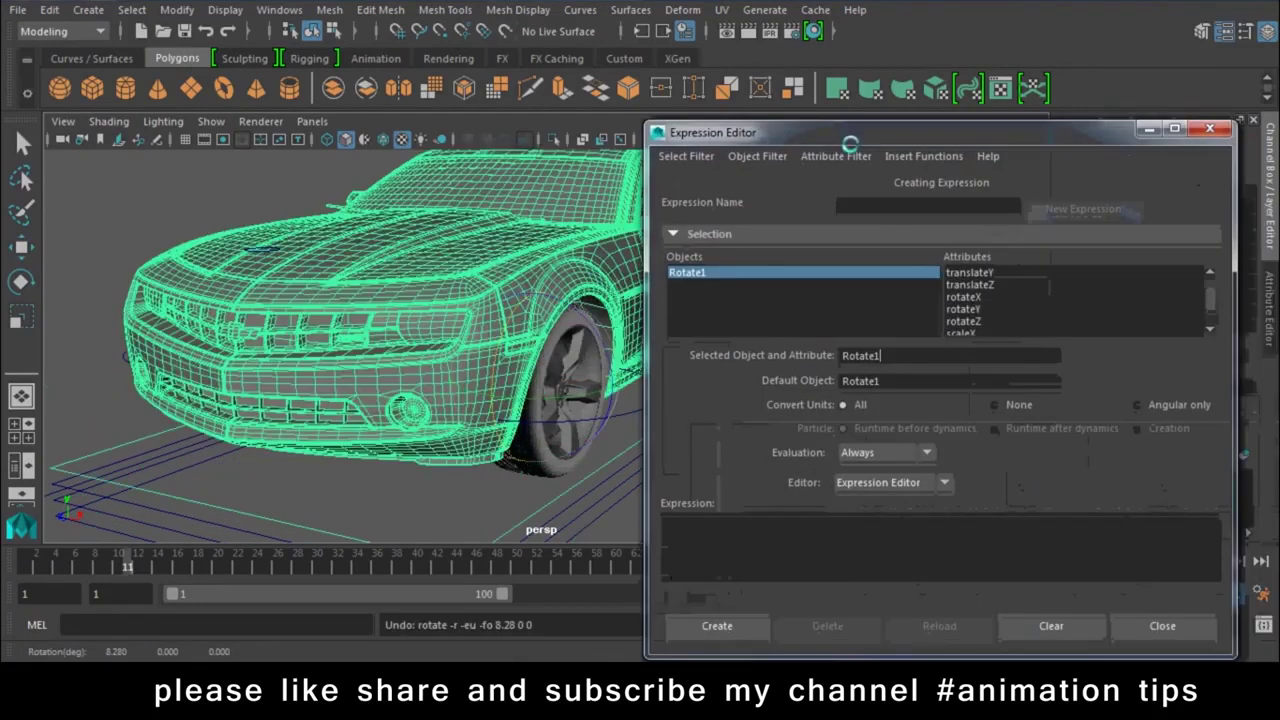
pyautogui.click(964, 297)
# Step: Create the expression Rotate1.rotateX=Wheel_ctrl1.translateY; and test it by moving Wheel_ctrl1
pyautogui.click(776, 524)
pyautogui.hotkey('ctrl', 'v')
pyautogui.moveTo(918, 356); pyautogui.dragTo(764, 379)
pyautogui.hotkey('ctrl', 'c')
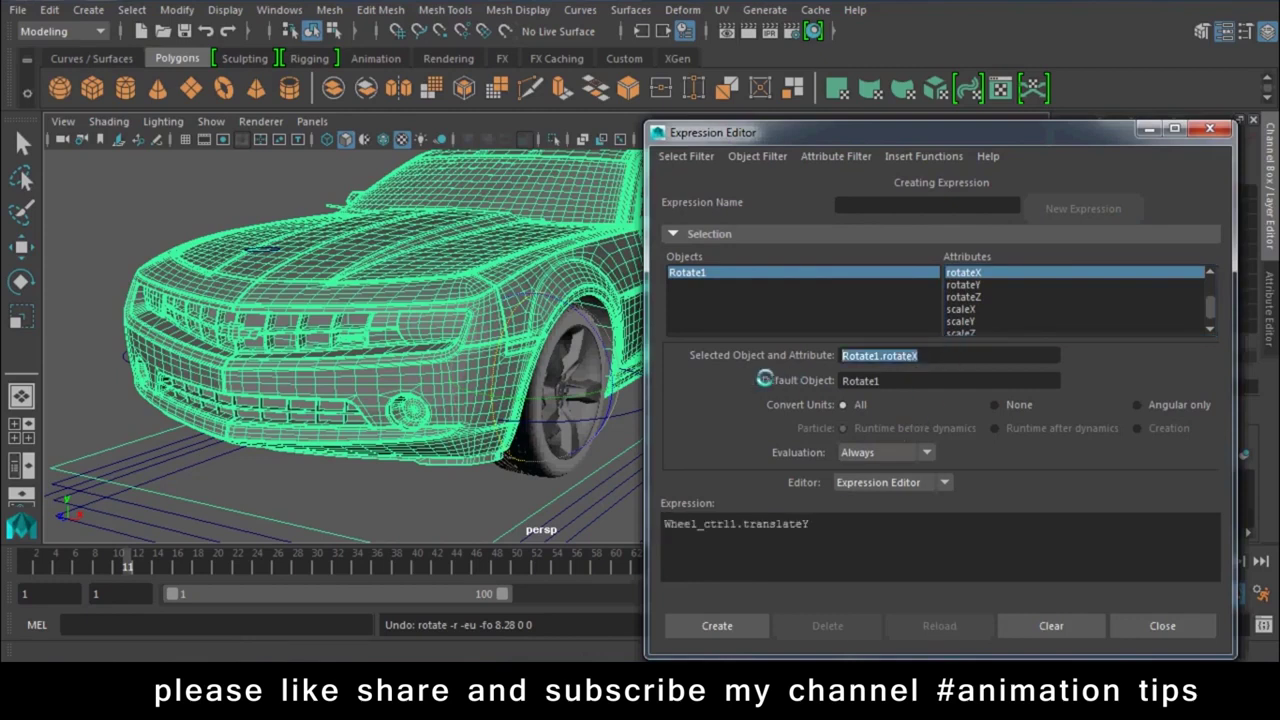
pyautogui.click(664, 524)
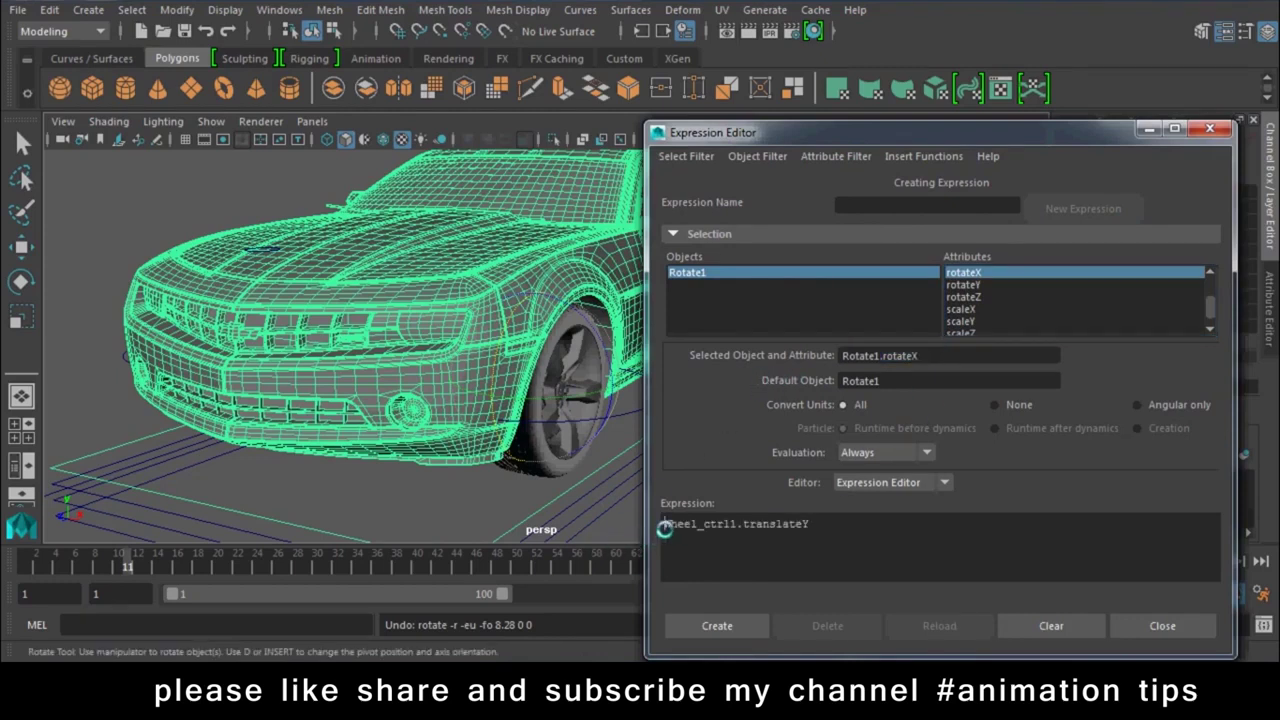
pyautogui.hotkey('ctrl', 'v')
pyautogui.write('=')
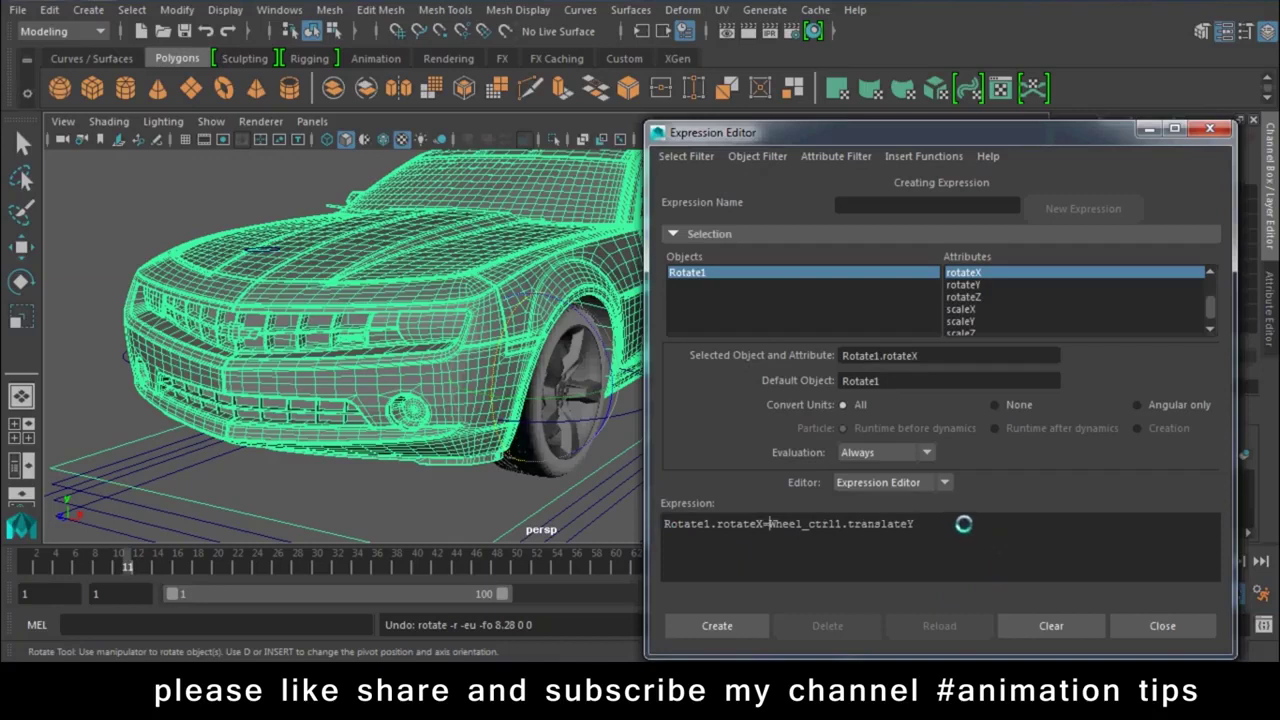
pyautogui.write(';')
pyautogui.click(732, 622)
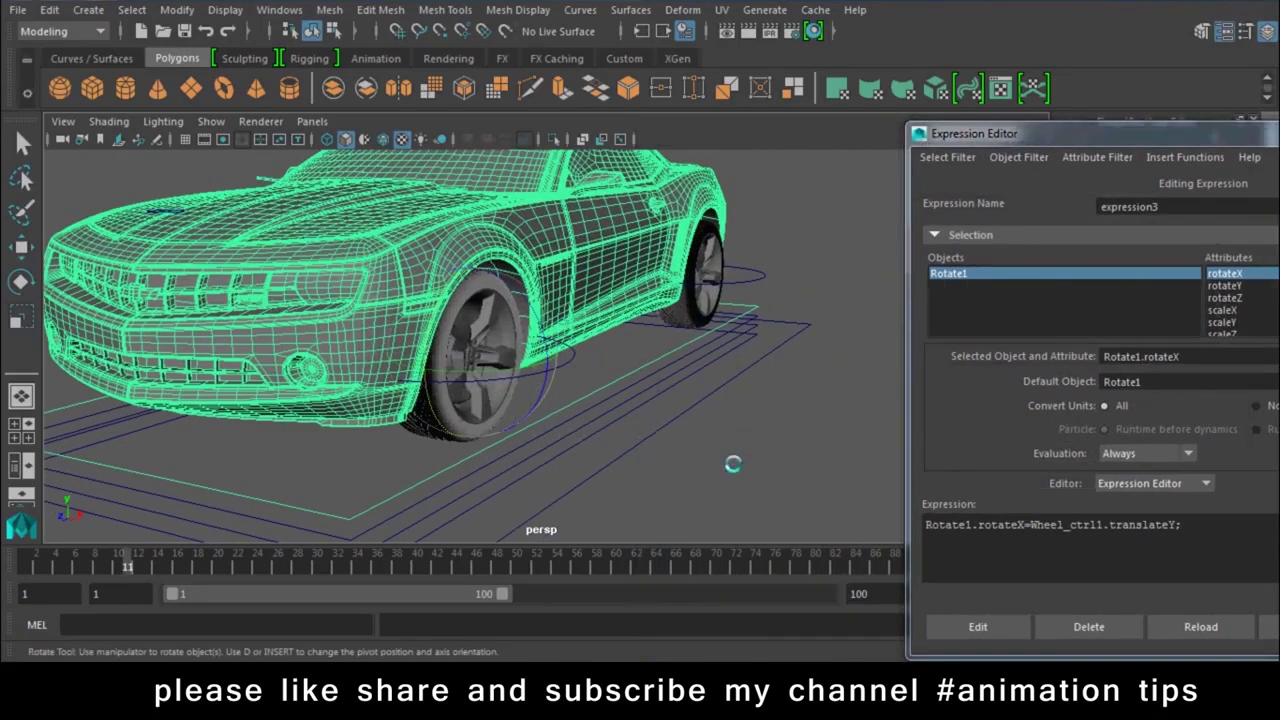
pyautogui.click(567, 364)
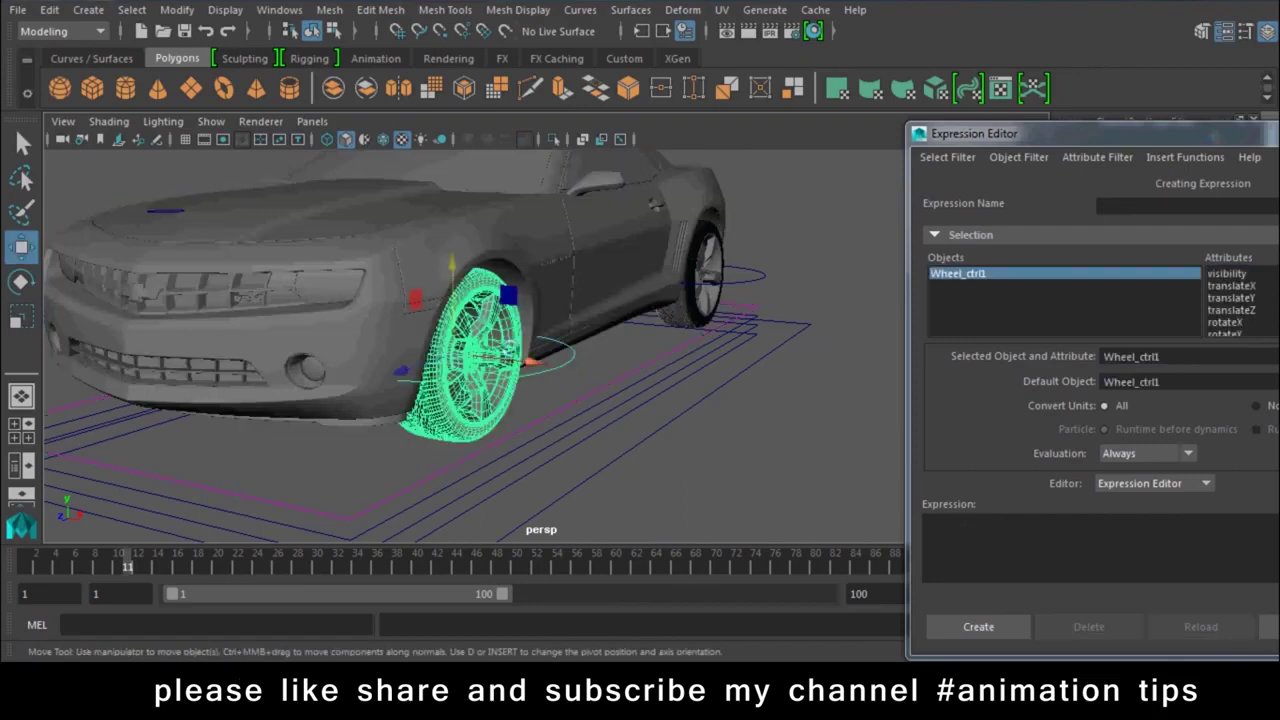
pyautogui.moveTo(480, 355); pyautogui.dragTo(743, 195)
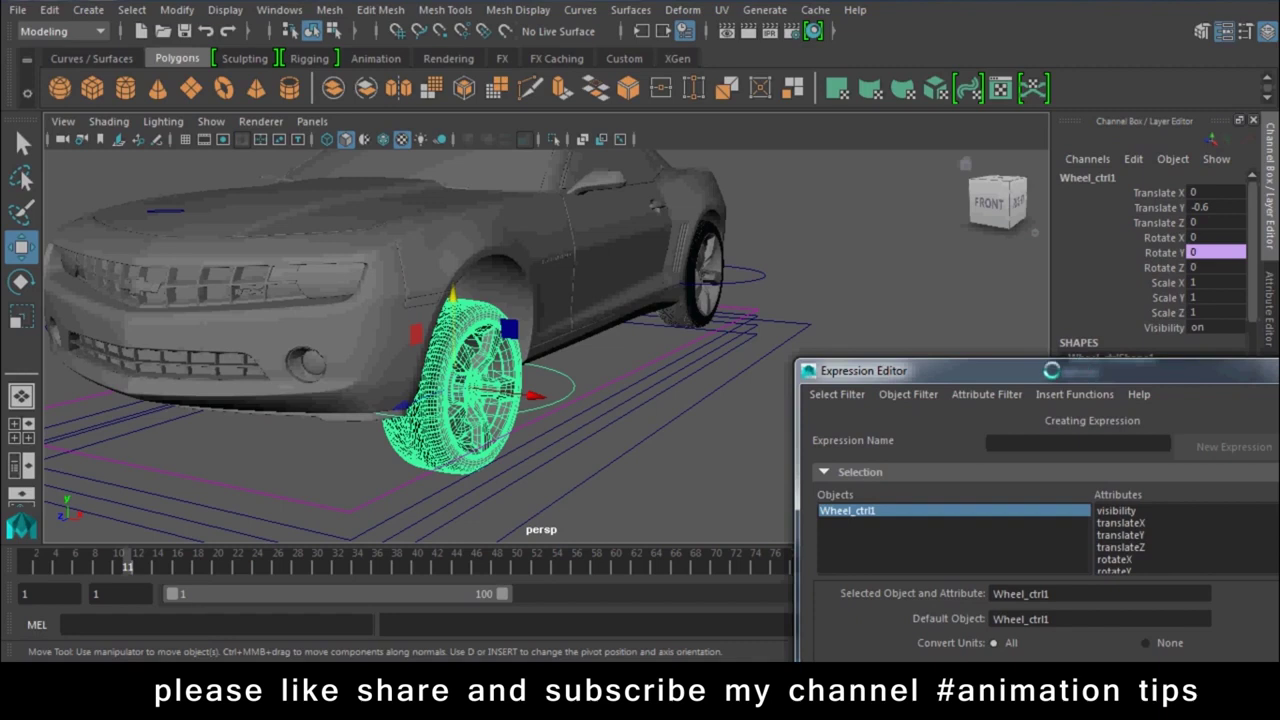
# Step: List expressions by name, load expression3, and rename it shockers1
pyautogui.moveTo(1050, 370); pyautogui.dragTo(1035, 72)
pyautogui.click(822, 96)
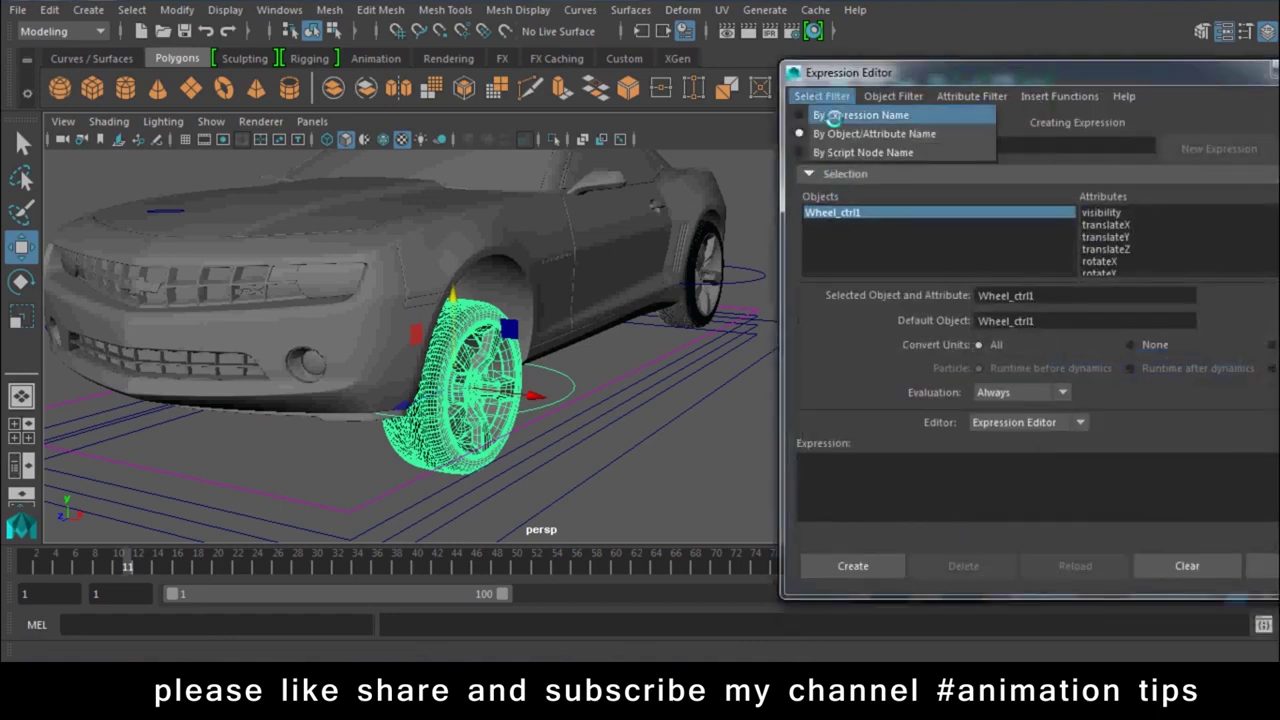
pyautogui.click(835, 116)
pyautogui.click(835, 261)
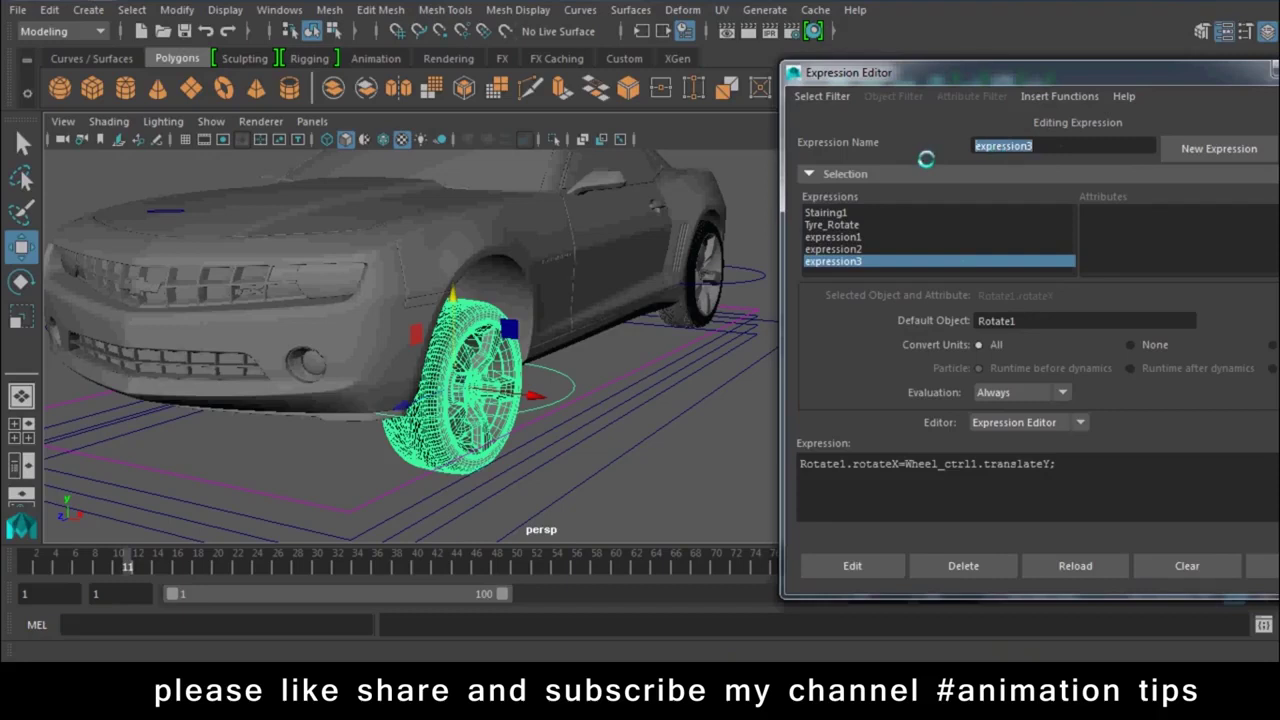
pyautogui.write('shockers1')
pyautogui.press('Return')
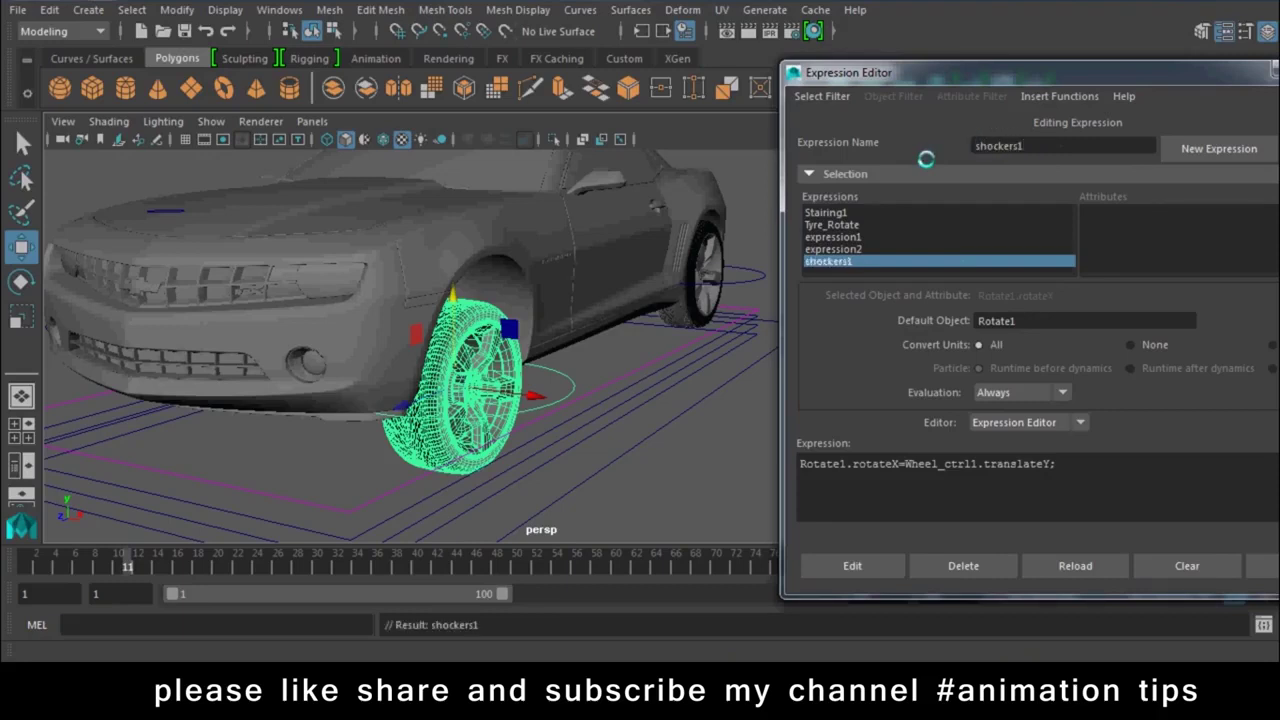
pyautogui.click(848, 262)
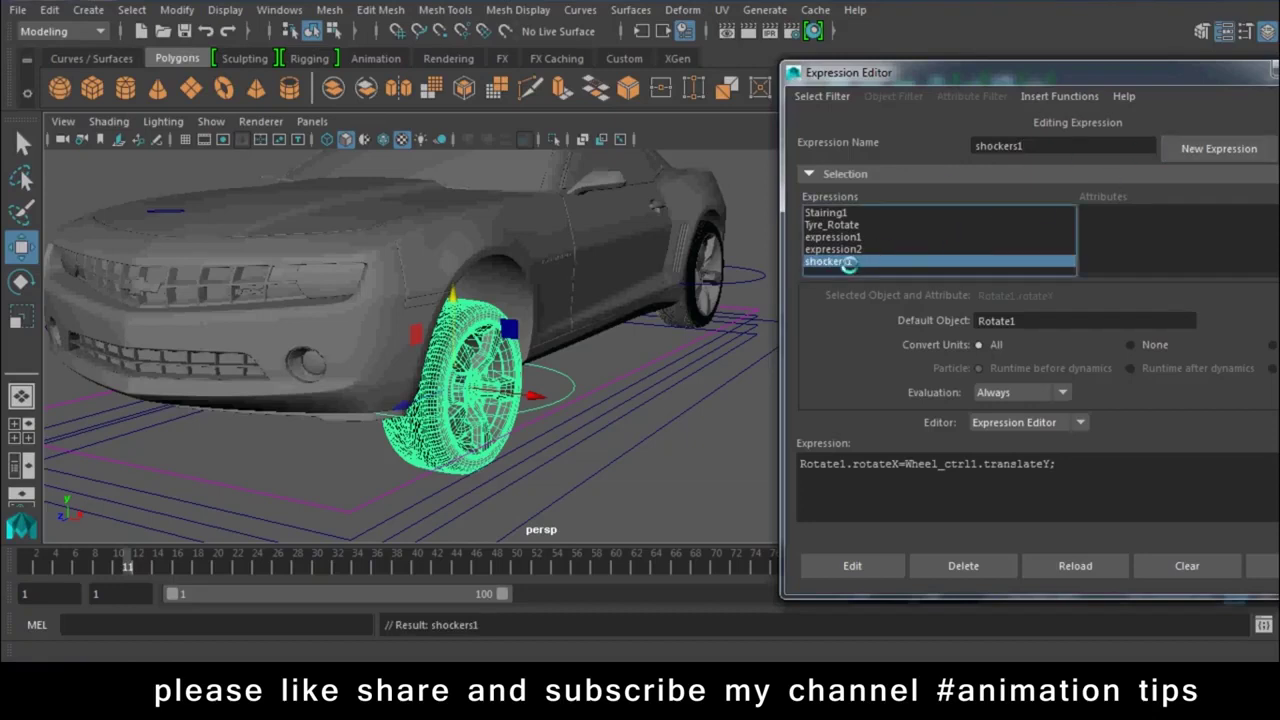
# Step: Change the expression to Rotate1.rotateX=-Wheel_ctrl1.translateY*3 and test by raising the wheel
pyautogui.click(907, 461)
pyautogui.write('-')
pyautogui.click(1055, 492)
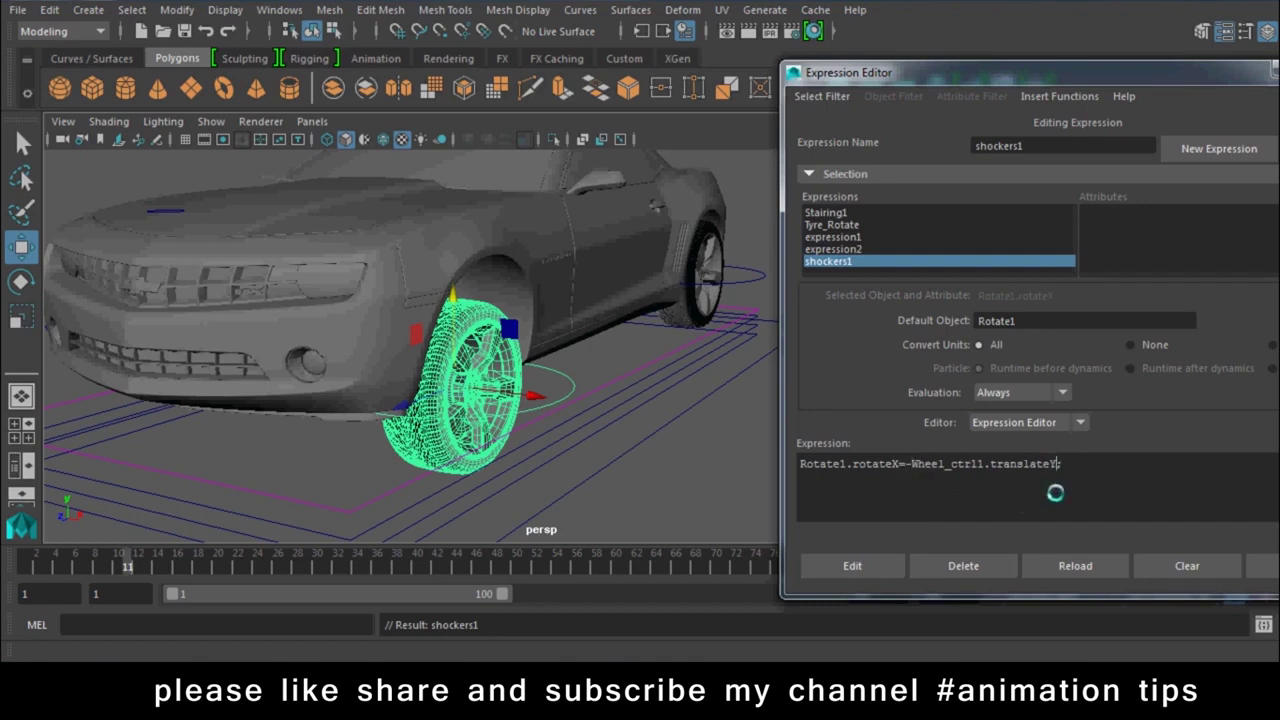
pyautogui.write('3')
pyautogui.click(872, 568)
pyautogui.moveTo(452, 296)
pyautogui.mouseDown()
pyautogui.moveTo(450, 162)
pyautogui.moveTo(473, 192)
pyautogui.moveTo(495, 157)
pyautogui.moveTo(508, 167)
pyautogui.mouseUp()
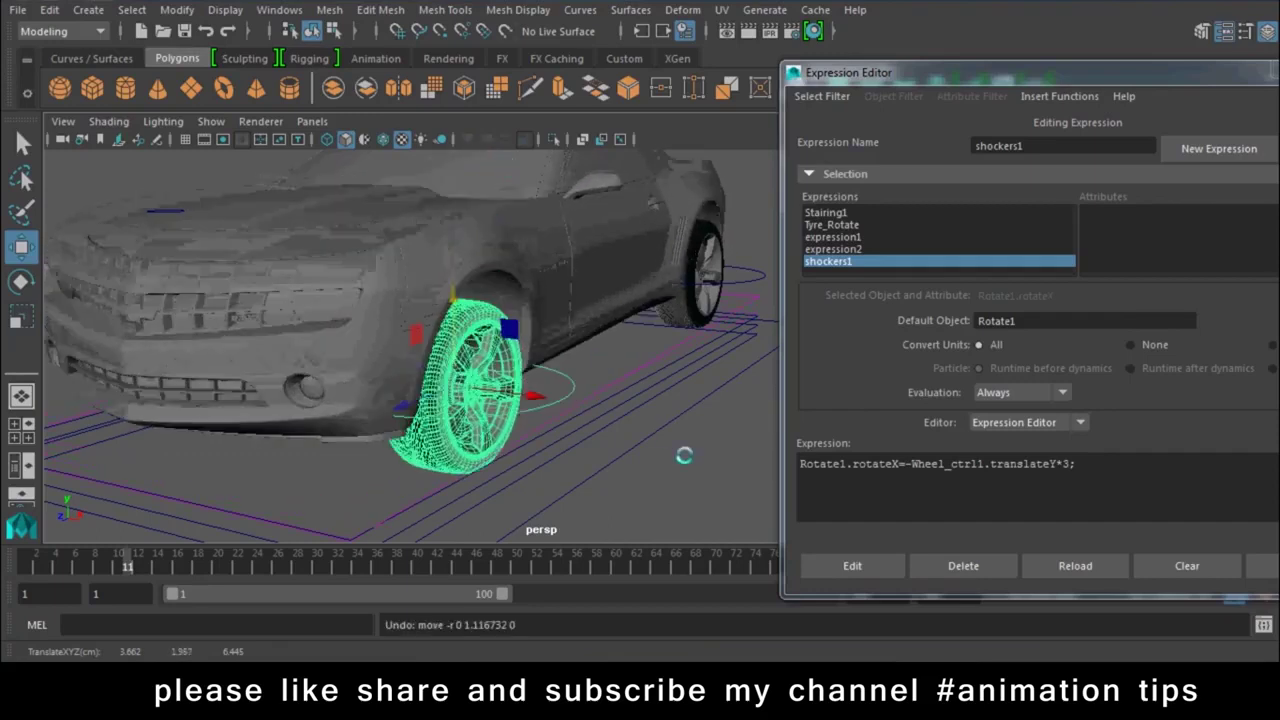
# Step: Reset Wheel_ctrl1's Translate Y to 0 and tilt the car rig sideways around Z
pyautogui.keyDown('alt'); pyautogui.moveTo(686, 451); pyautogui.dragTo(560, 440); pyautogui.keyUp('alt')
pyautogui.moveTo(1169, 73); pyautogui.dragTo(1064, 472)
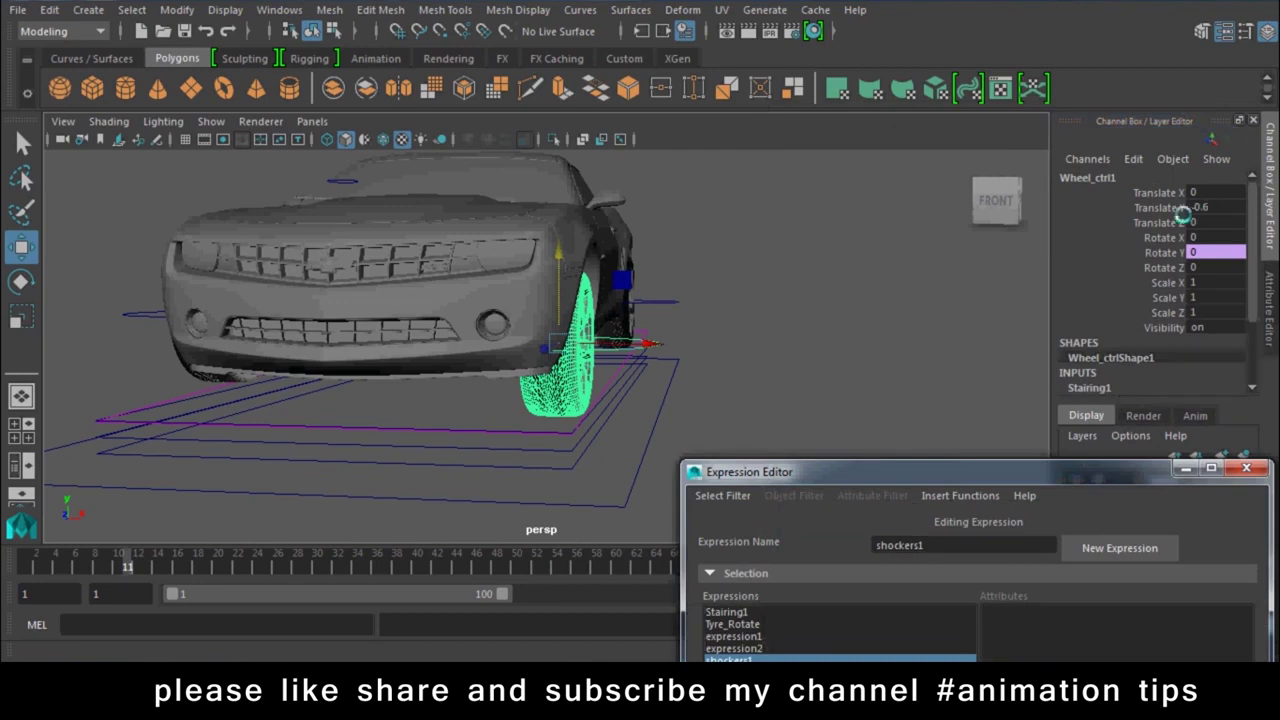
pyautogui.moveTo(1183, 215); pyautogui.dragTo(1198, 218, button='middle')
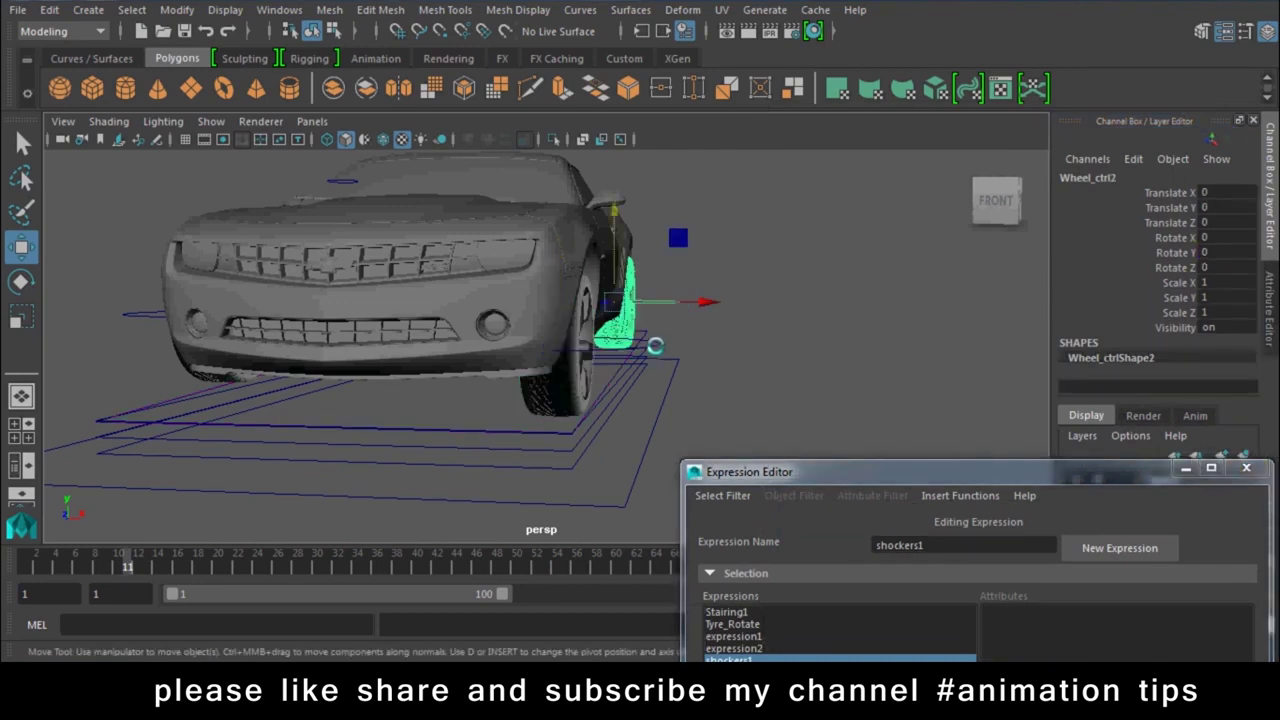
pyautogui.doubleClick(1212, 207)
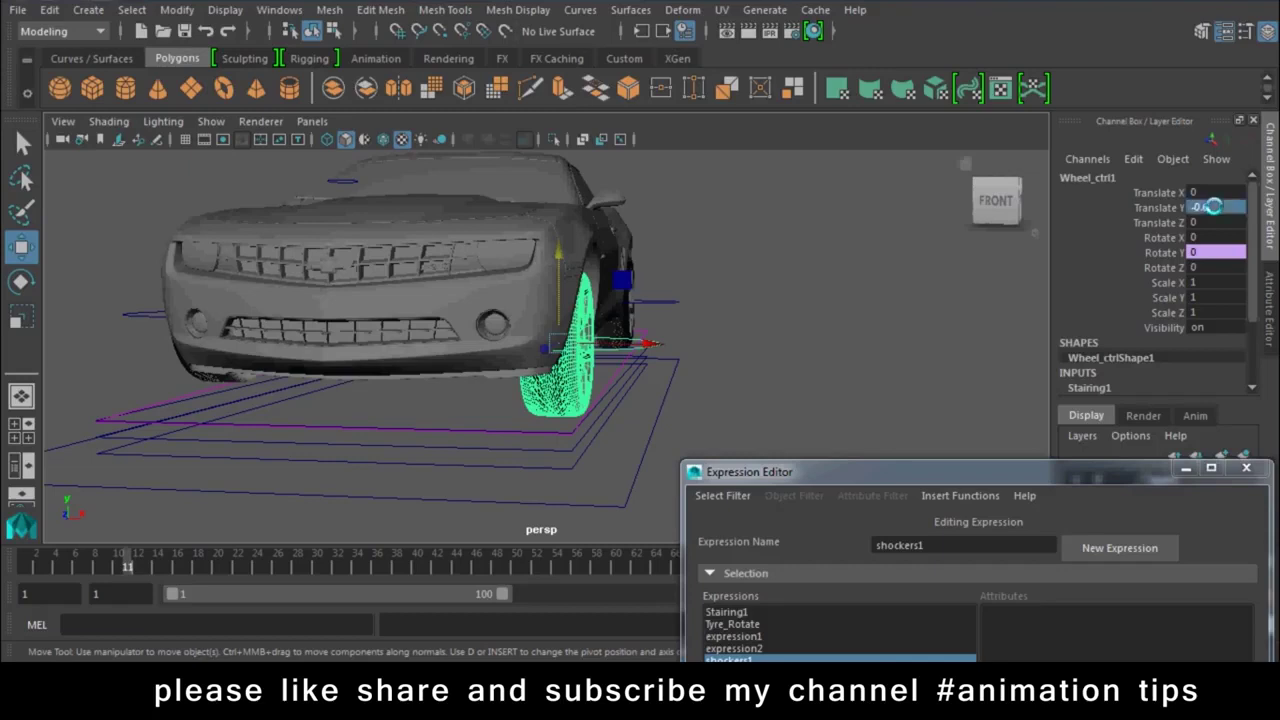
pyautogui.write('0')
pyautogui.moveTo(597, 330); pyautogui.dragTo(597, 302, button='middle')
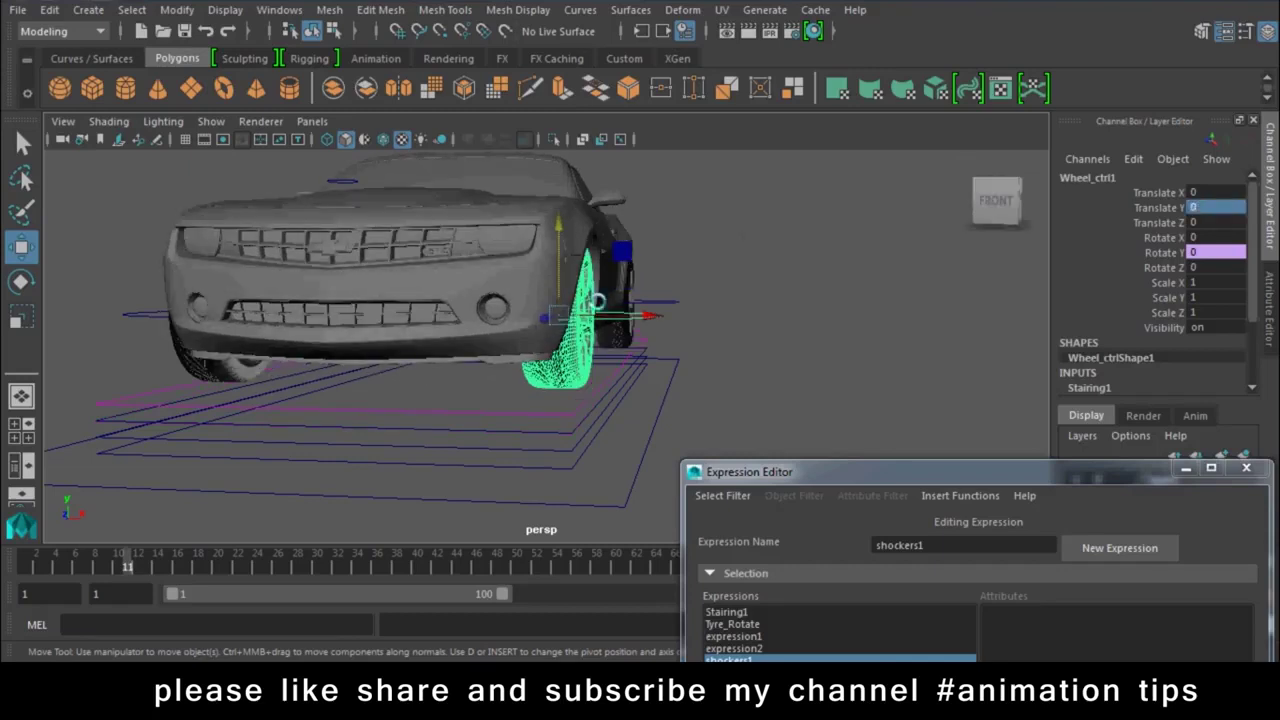
pyautogui.click(618, 368)
pyautogui.press('e')
pyautogui.moveTo(541, 327); pyautogui.dragTo(549, 330)
# Step: Undo the sideways tilt and duplicate the rotateX line as a second expression line
pyautogui.hotkey('ctrl', 'z')
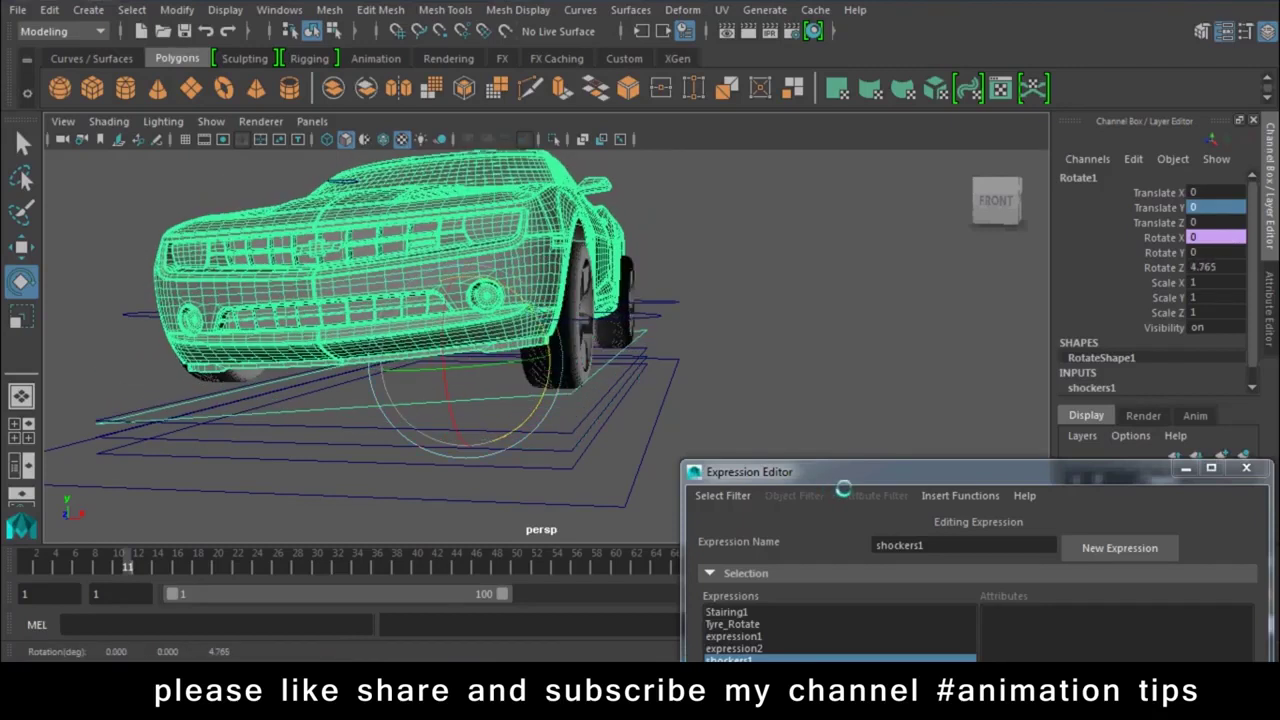
pyautogui.hotkey('ctrl', 'z')
pyautogui.moveTo(913, 471); pyautogui.dragTo(916, 152)
pyautogui.moveTo(970, 540); pyautogui.dragTo(680, 537)
pyautogui.hotkey('ctrl', 'c')
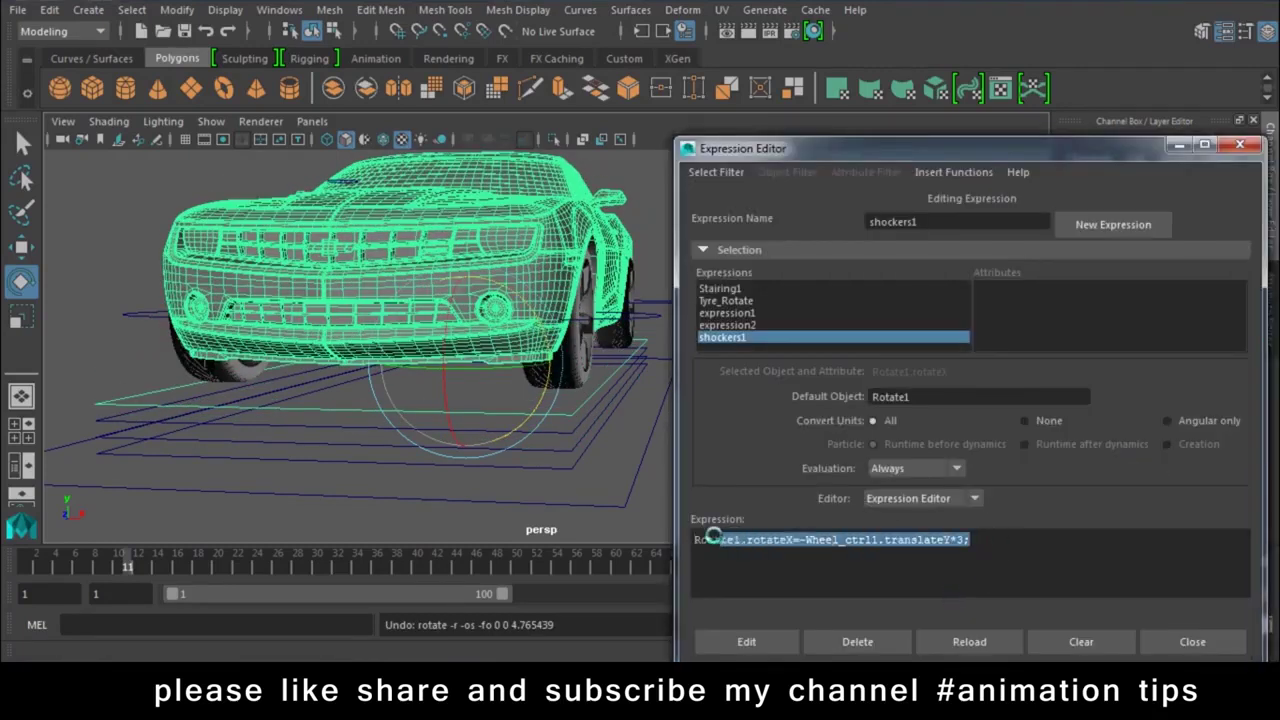
pyautogui.click(1036, 537)
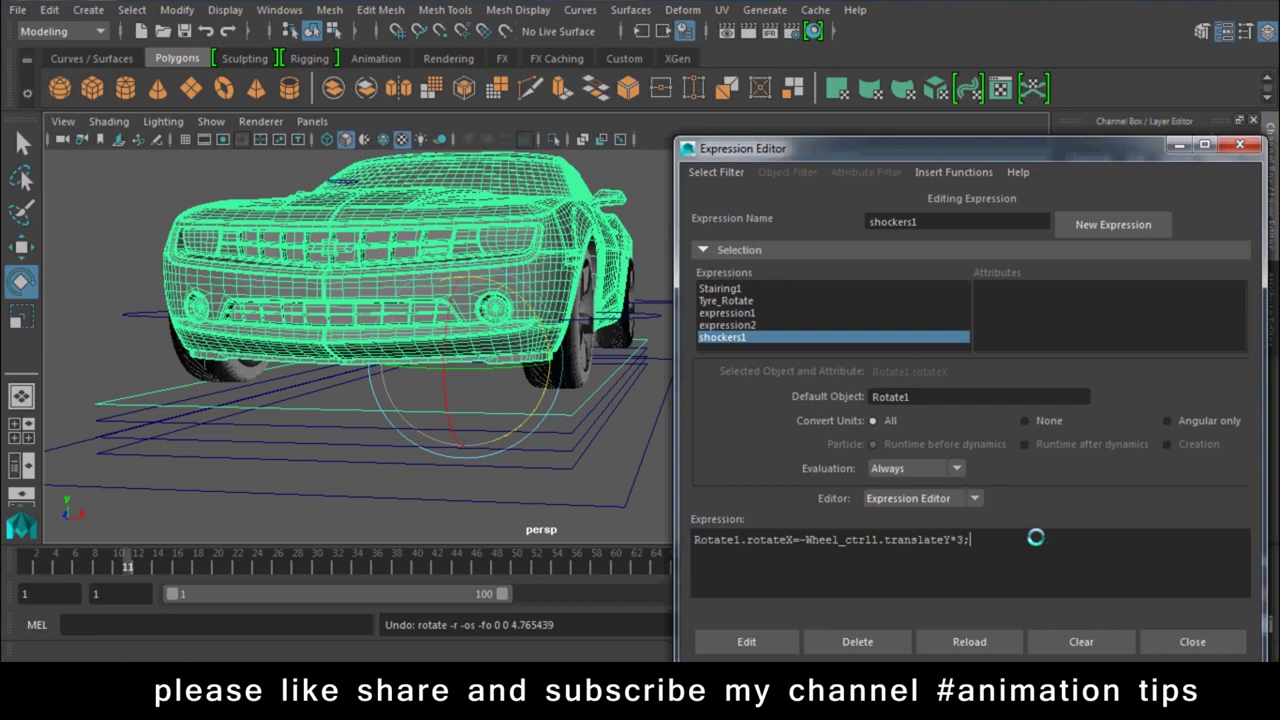
pyautogui.press('Return')
pyautogui.hotkey('ctrl', 'v')
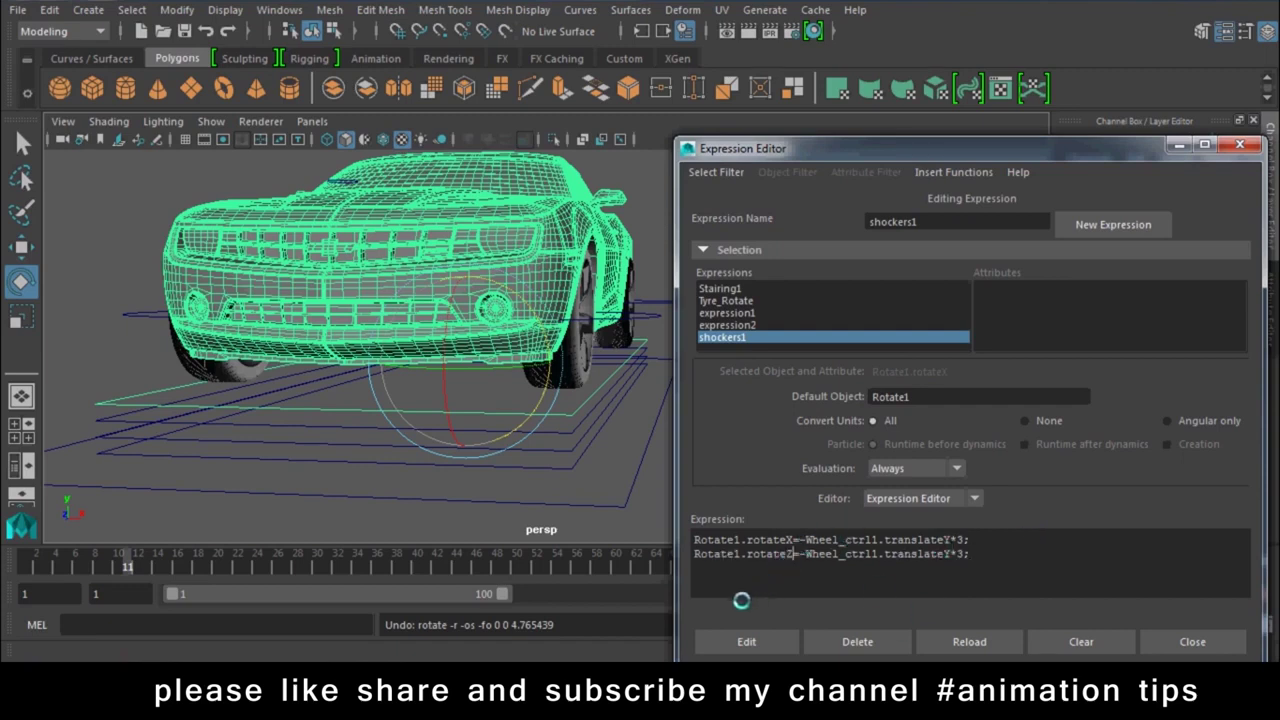
pyautogui.click(746, 641)
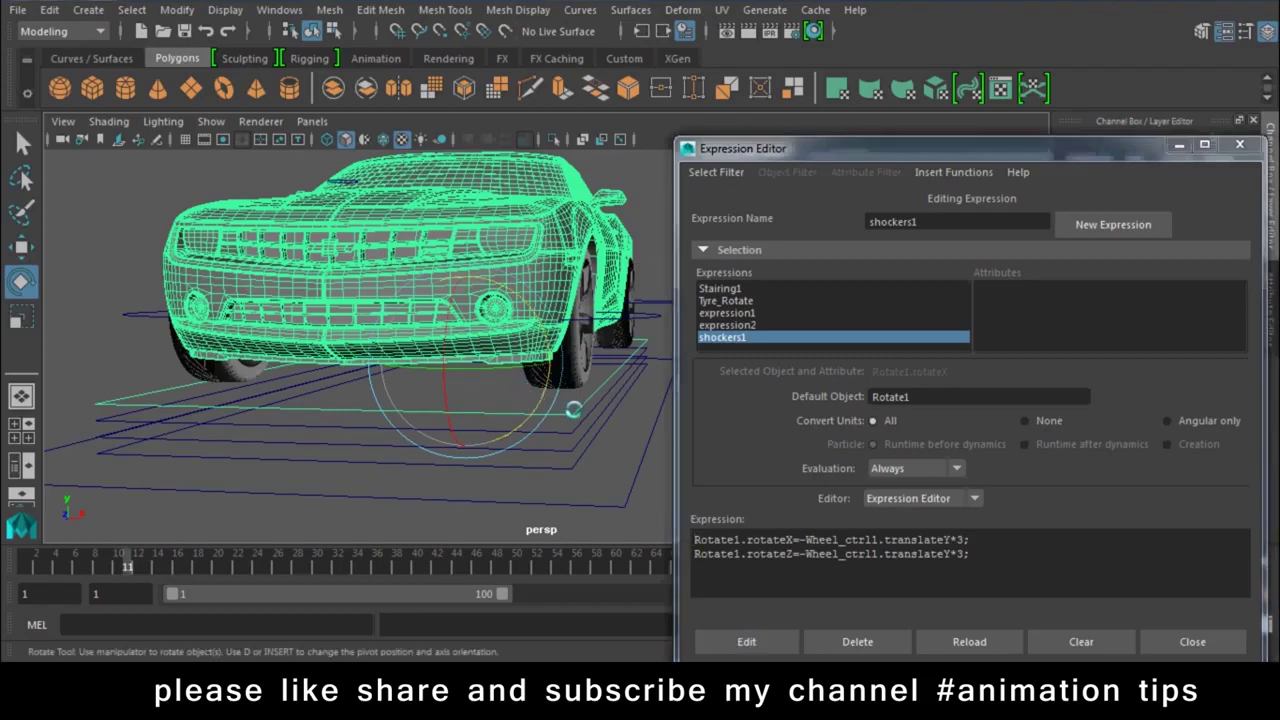
# Step: Test the updated expression by lowering the front wheel control
pyautogui.press('w')
pyautogui.moveTo(467, 268); pyautogui.dragTo(467, 330)
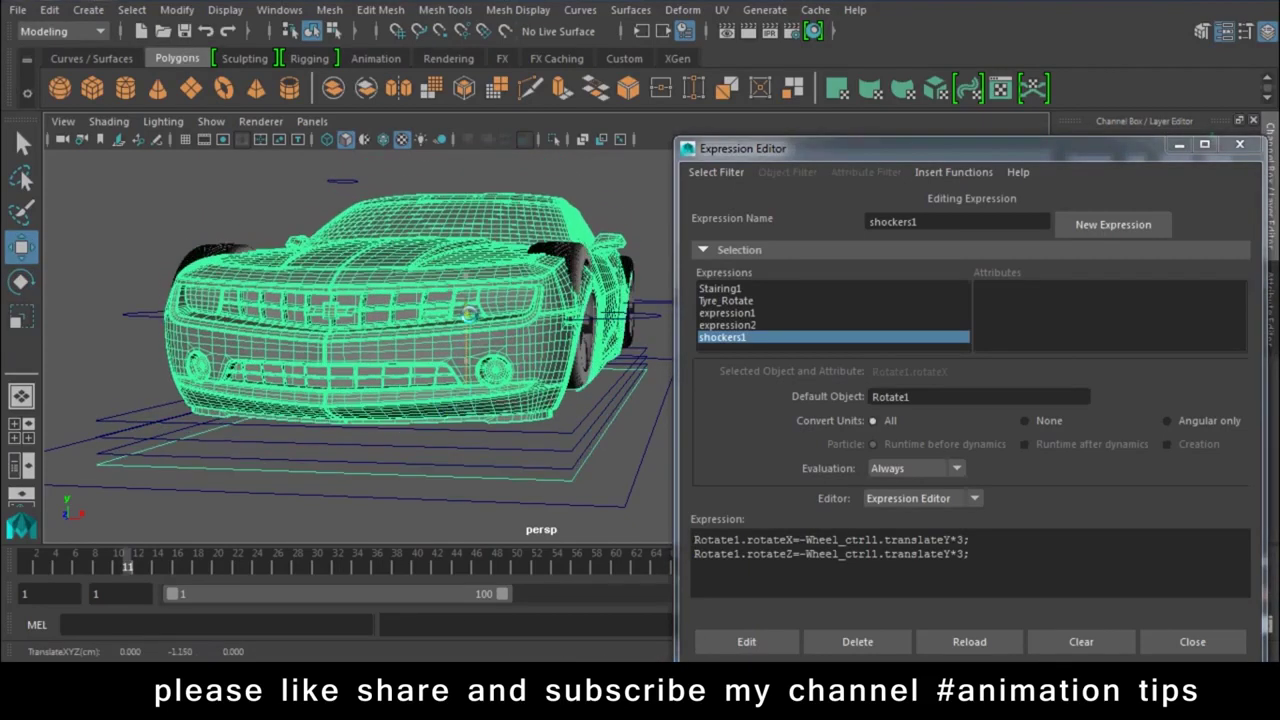
pyautogui.hotkey('ctrl', 'z')
pyautogui.click(575, 274)
pyautogui.moveTo(545, 222); pyautogui.dragTo(547, 252)
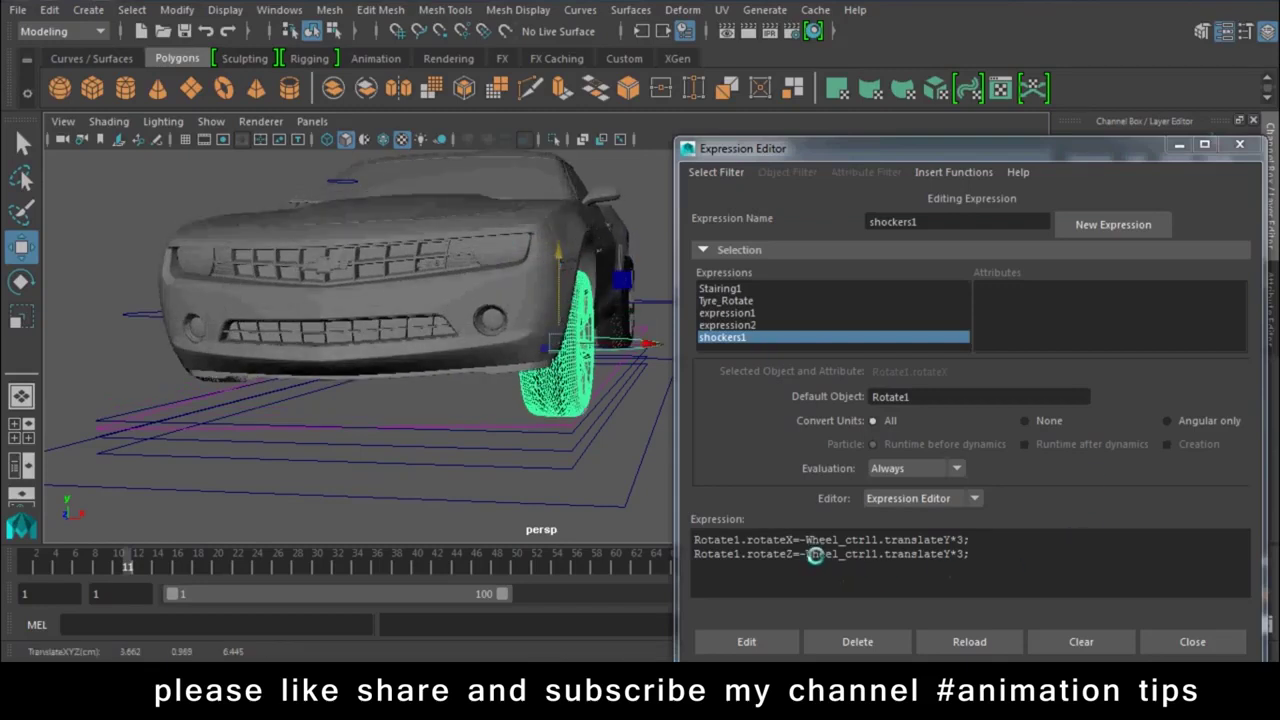
# Step: Remove the minus sign before Wheel_ctrl1 on line 2 and apply the edit
pyautogui.click(807, 554)
pyautogui.press('BackSpace')
pyautogui.click(766, 641)
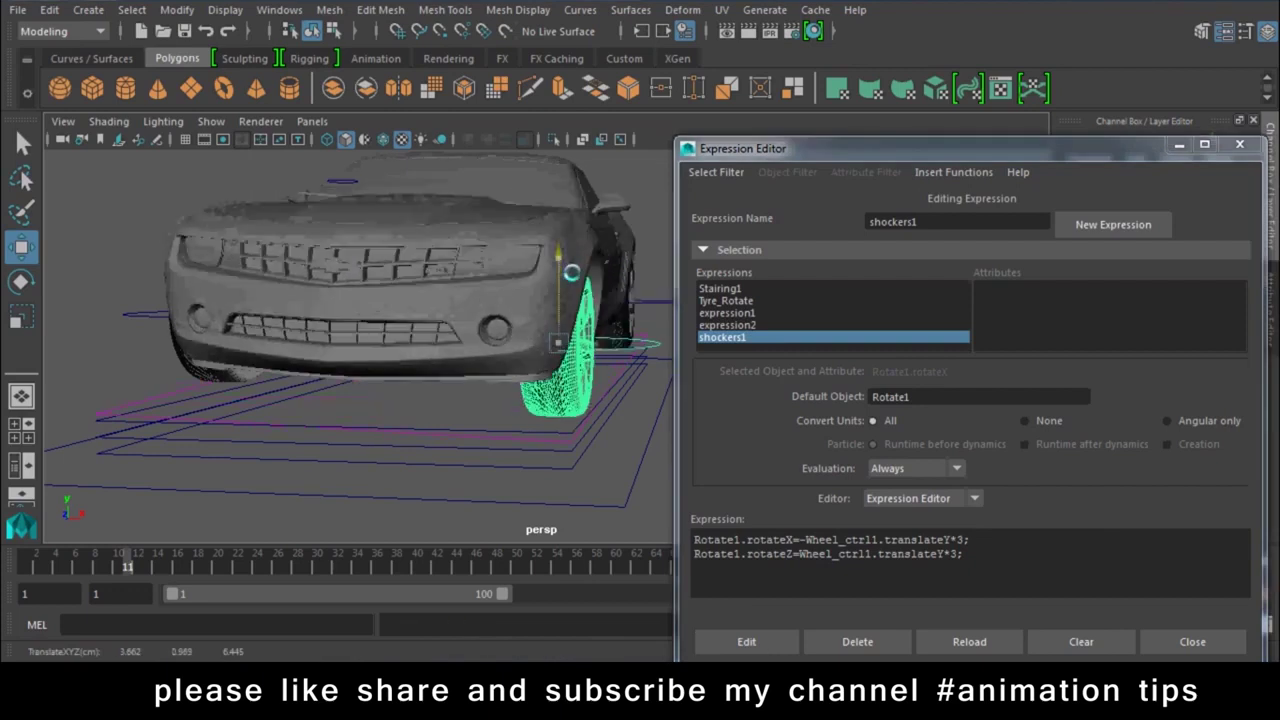
pyautogui.keyDown('alt'); pyautogui.moveTo(571, 272); pyautogui.dragTo(470, 290); pyautogui.keyUp('alt')
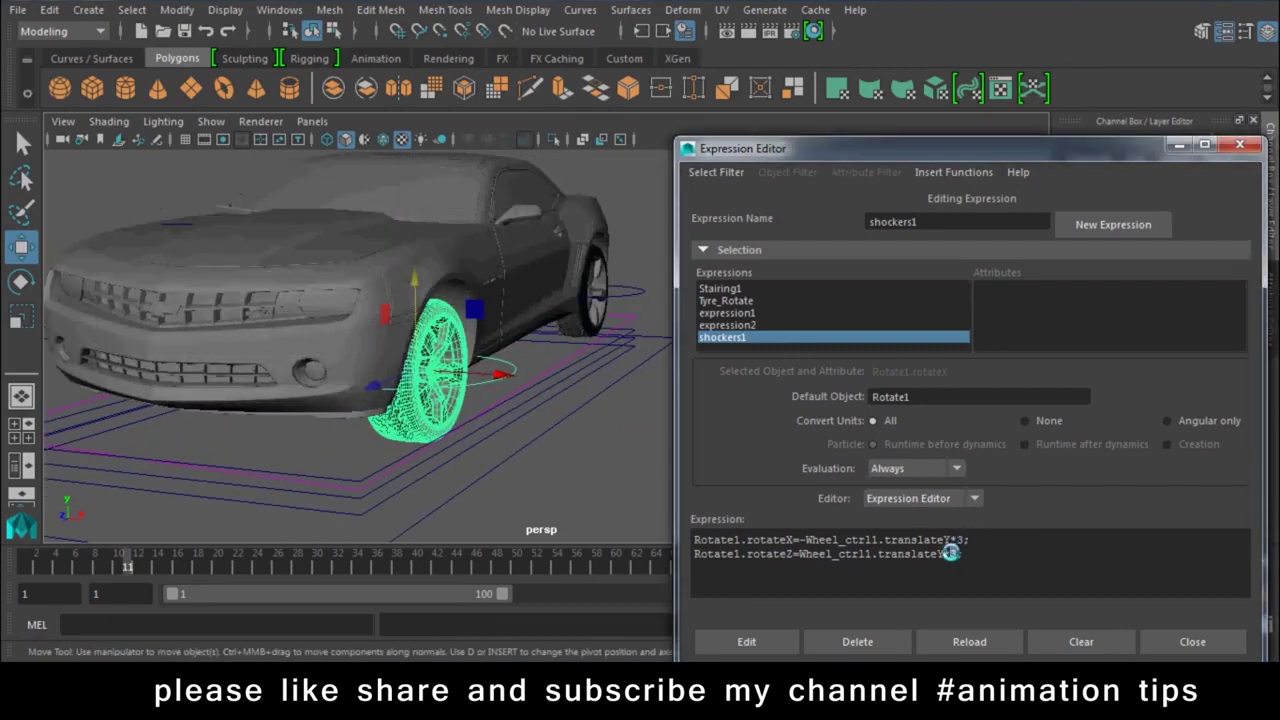
pyautogui.click(746, 641)
# Step: Move the wheel control to check the sideways tilt, then undo and select both lines
pyautogui.moveTo(413, 285)
pyautogui.mouseDown()
pyautogui.moveTo(408, 225)
pyautogui.moveTo(416, 245)
pyautogui.mouseUp()
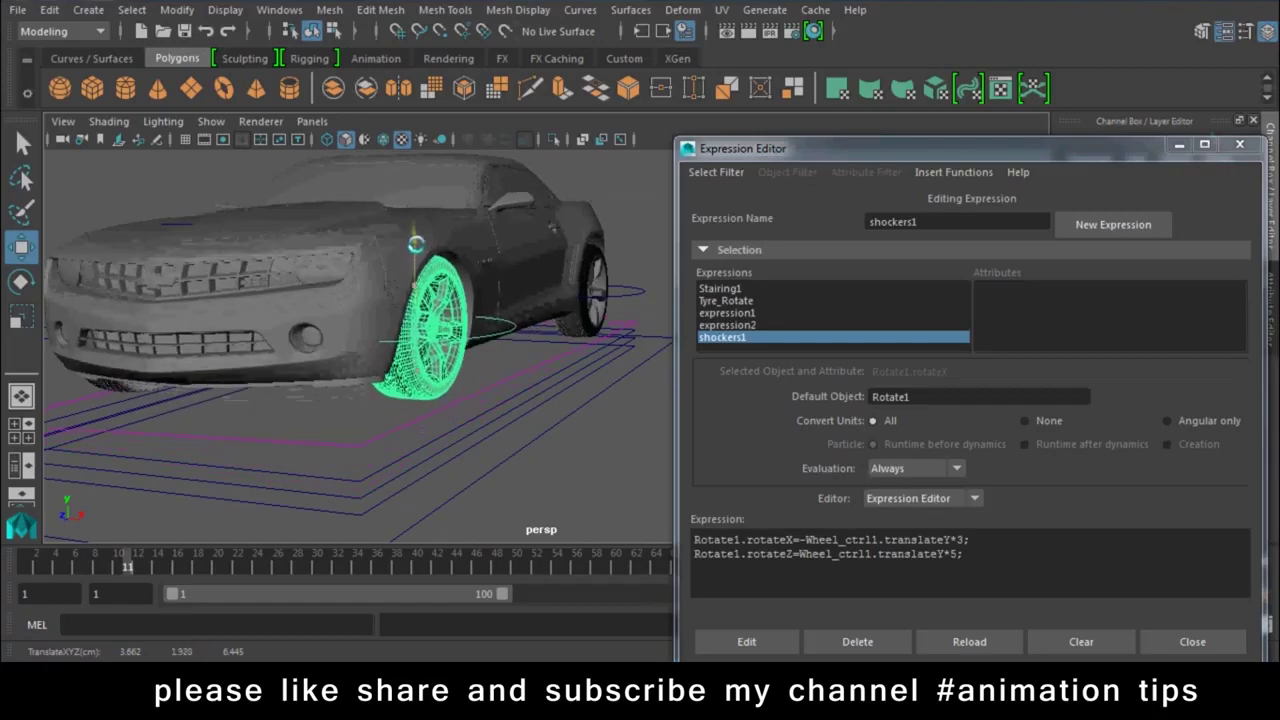
pyautogui.moveTo(416, 245); pyautogui.dragTo(422, 264)
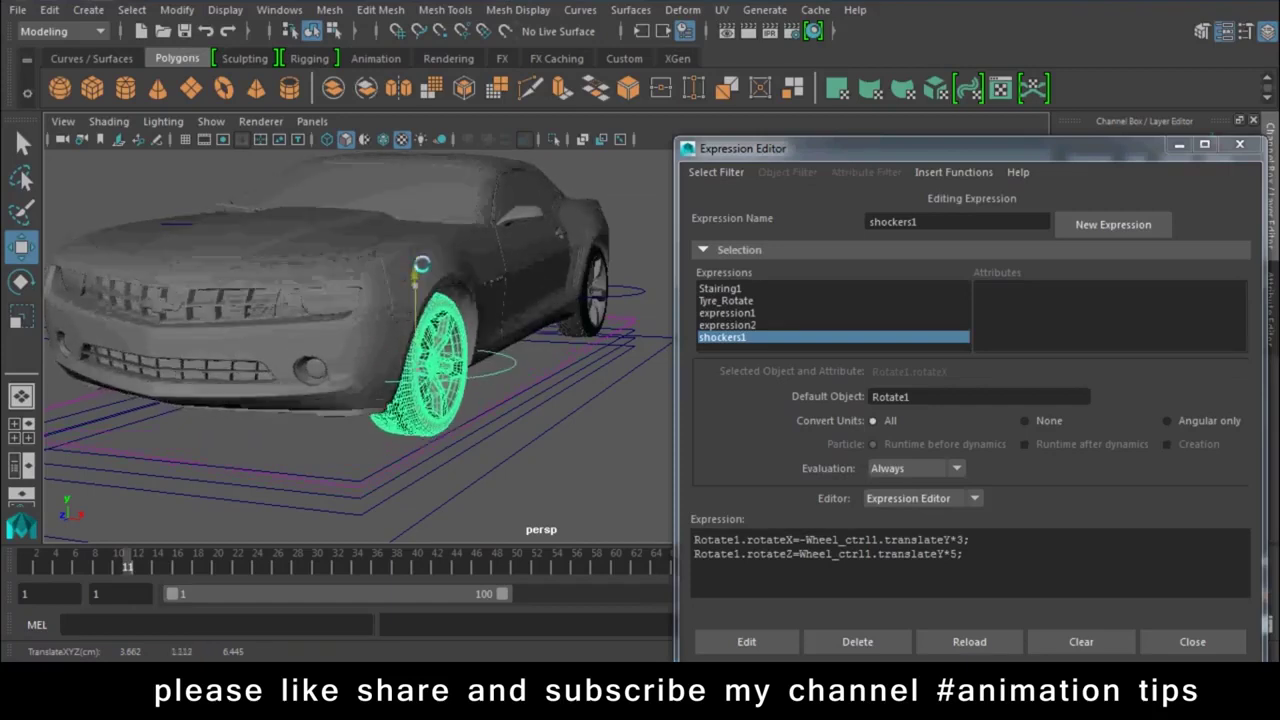
pyautogui.hotkey('ctrl', 'z')
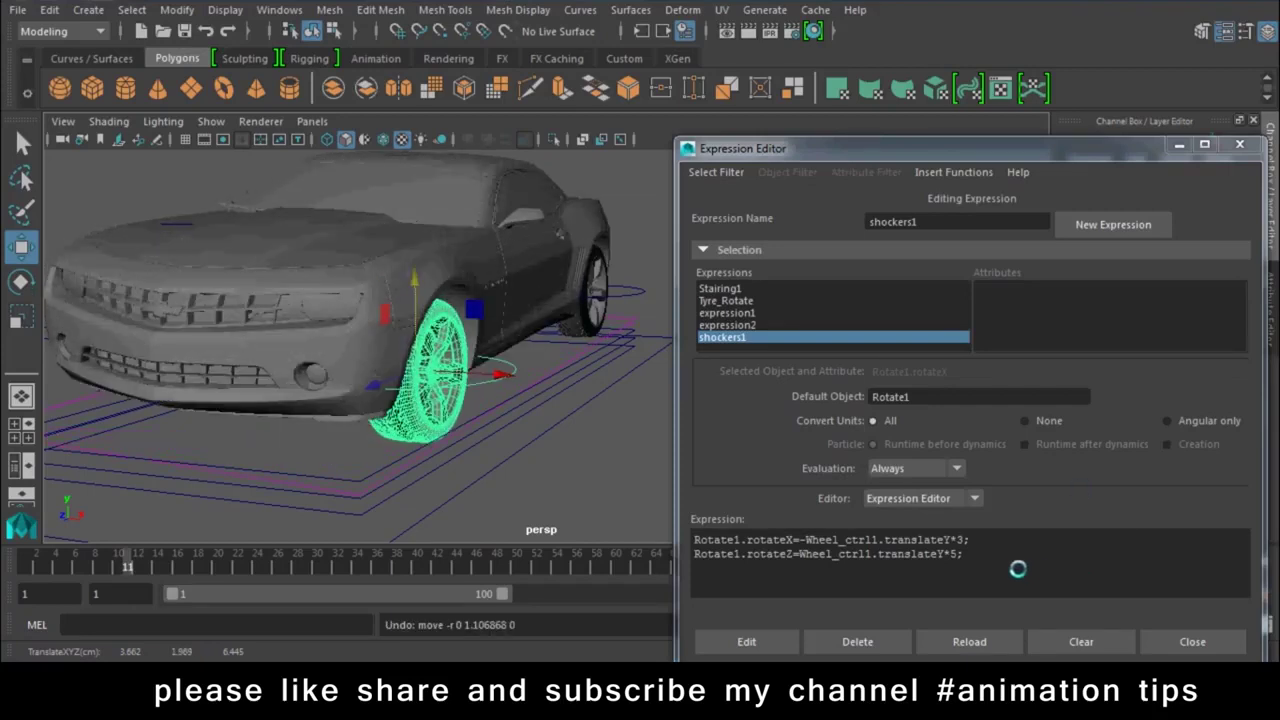
pyautogui.moveTo(1017, 569); pyautogui.dragTo(694, 535)
pyautogui.hotkey('ctrl', 'c')
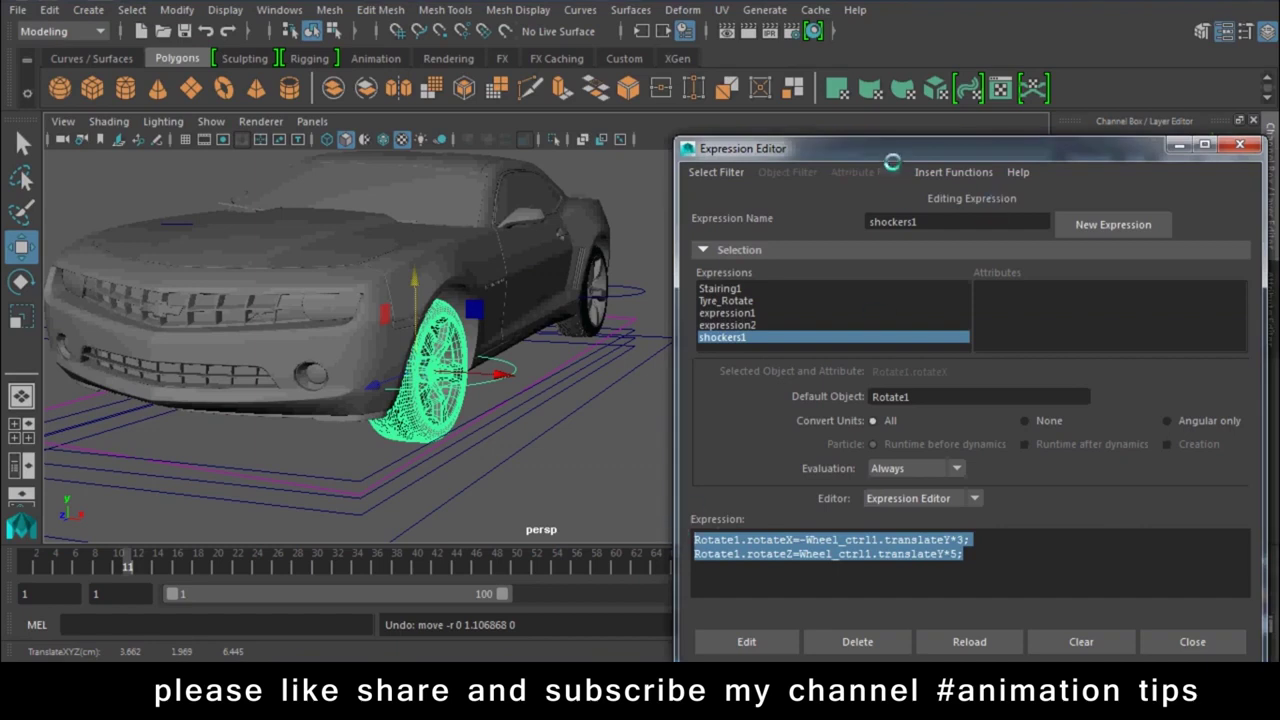
pyautogui.moveTo(892, 152); pyautogui.dragTo(894, 385)
# Step: Reset Wheel_ctrl1's Translate Y to 0 in the Channel Box
pyautogui.click(1221, 210)
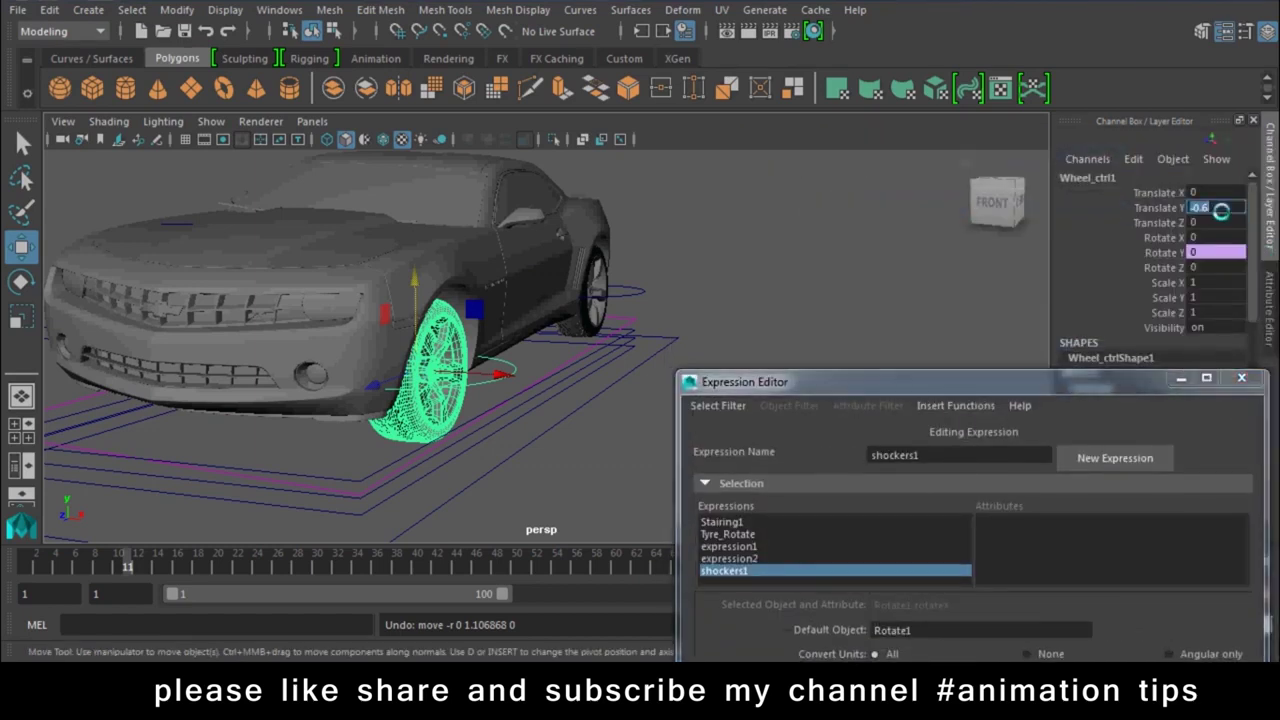
pyautogui.write('0')
pyautogui.press('Return')
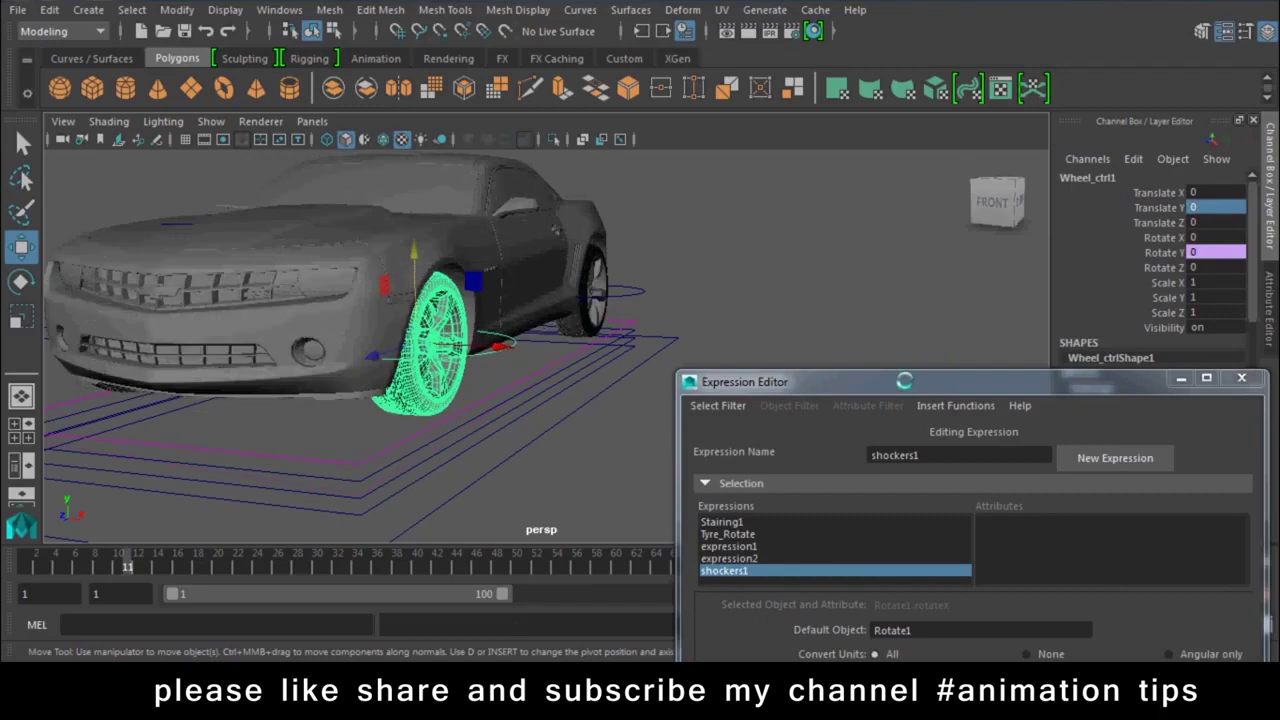
pyautogui.moveTo(900, 381); pyautogui.dragTo(907, 5)
# Step: Paste a copy of both shocker lines, rename them to Rotate2, and apply the expression
pyautogui.click(991, 413)
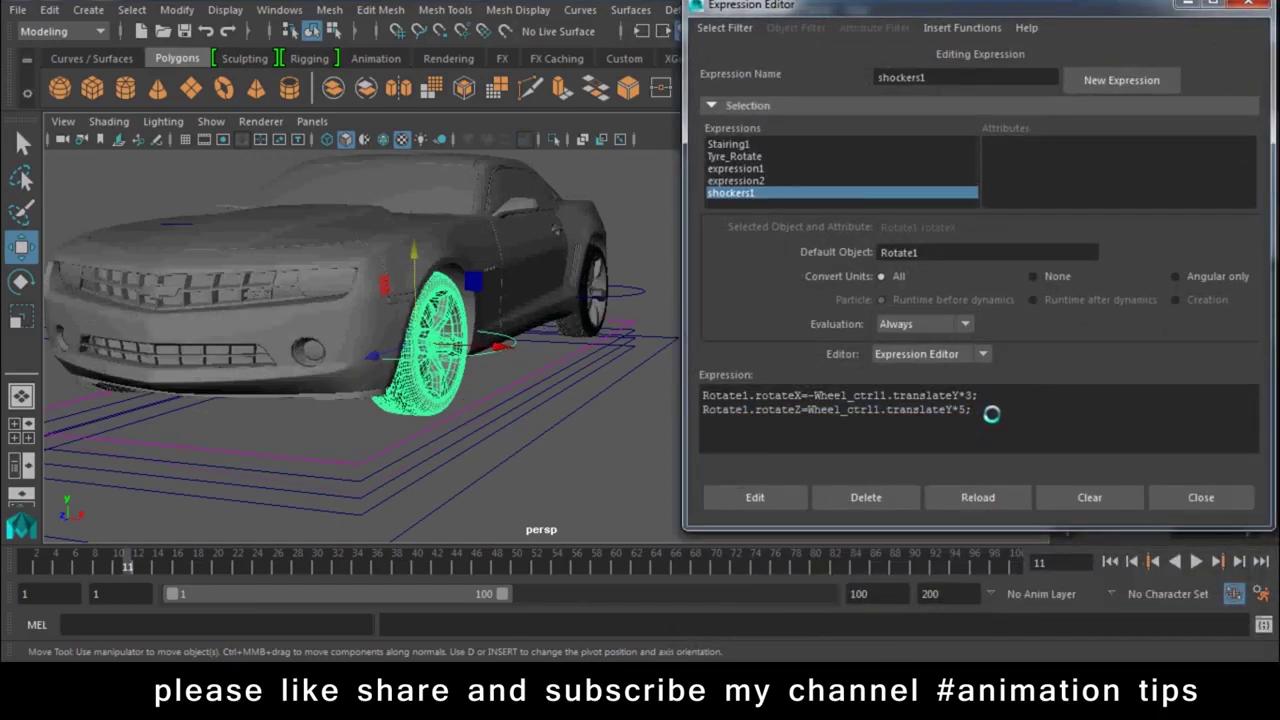
pyautogui.press('Return')
pyautogui.press('Return')
pyautogui.hotkey('ctrl', 'v')
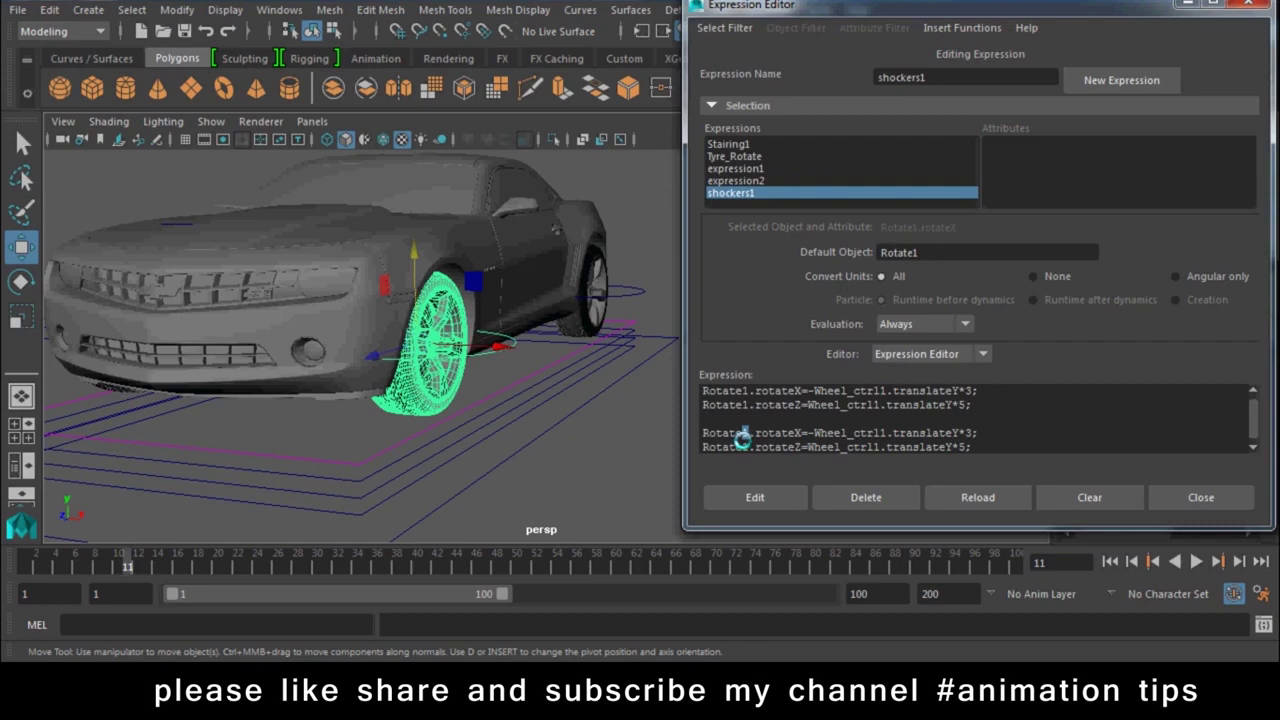
pyautogui.write('2')
pyautogui.click(755, 497)
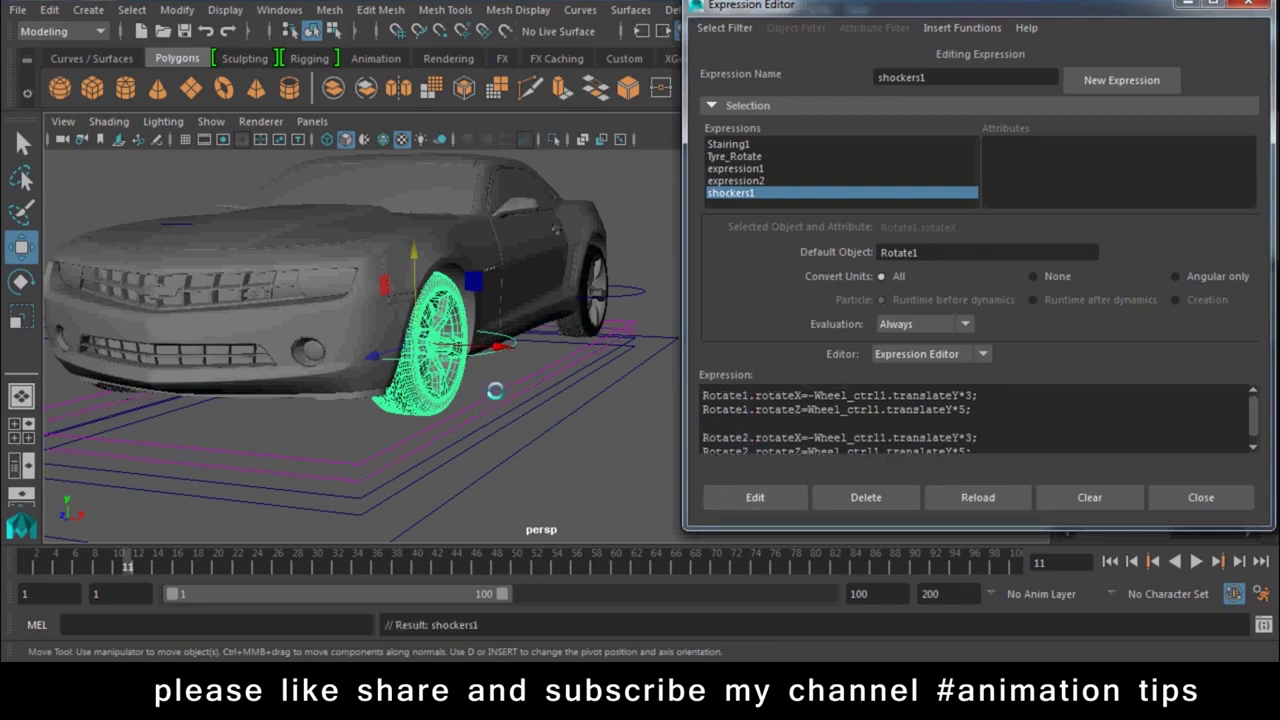
# Step: Select the rear wheel control and bring the expression editor toward the centre
pyautogui.click(619, 406)
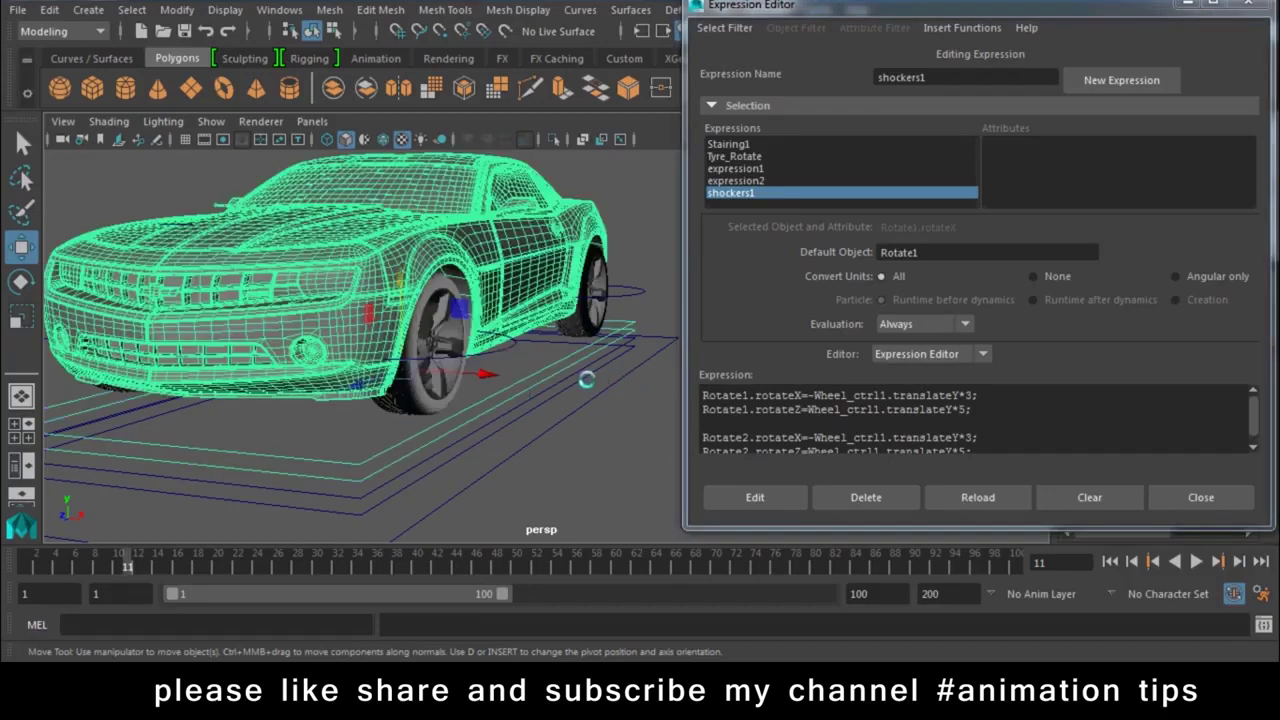
pyautogui.click(610, 440)
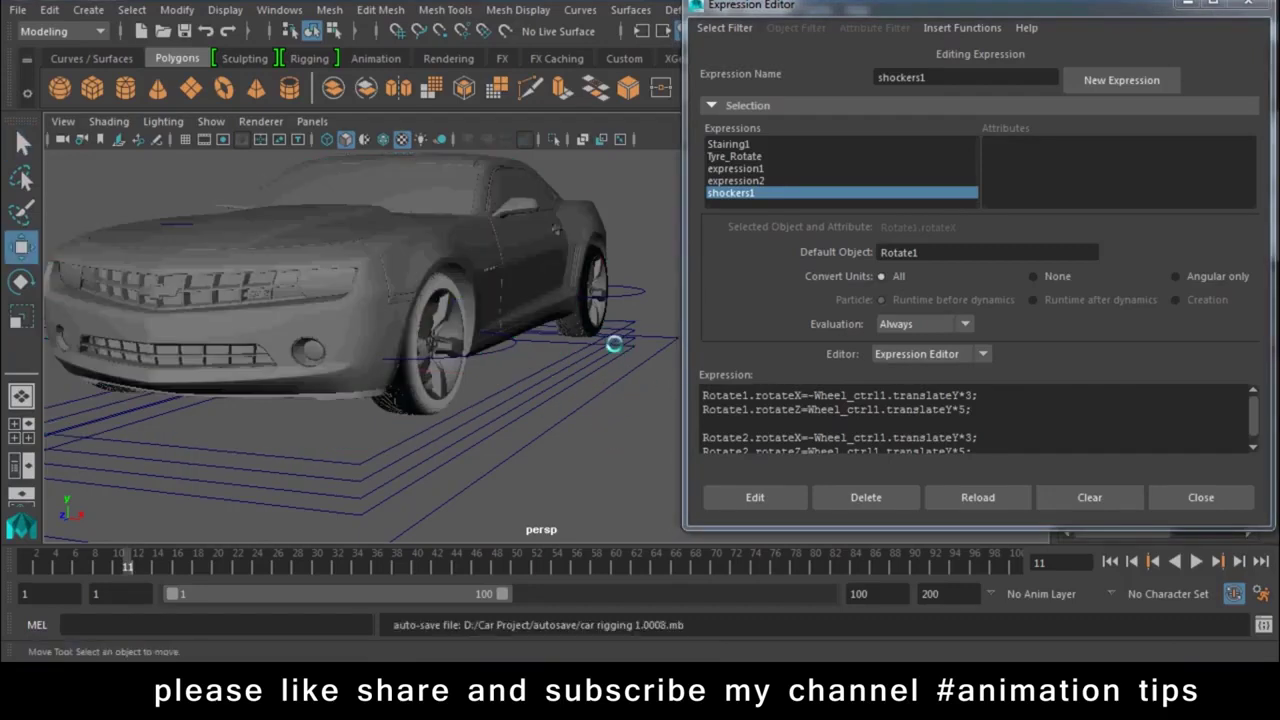
pyautogui.click(632, 293)
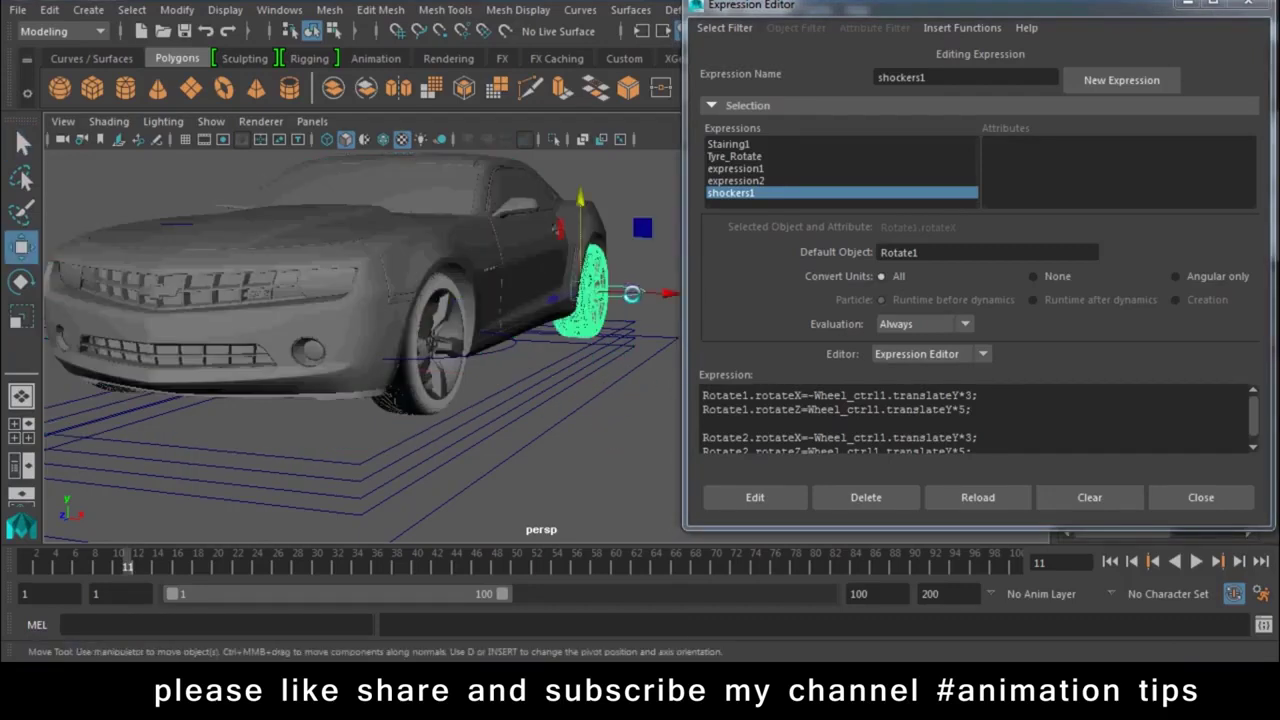
pyautogui.click(915, 432)
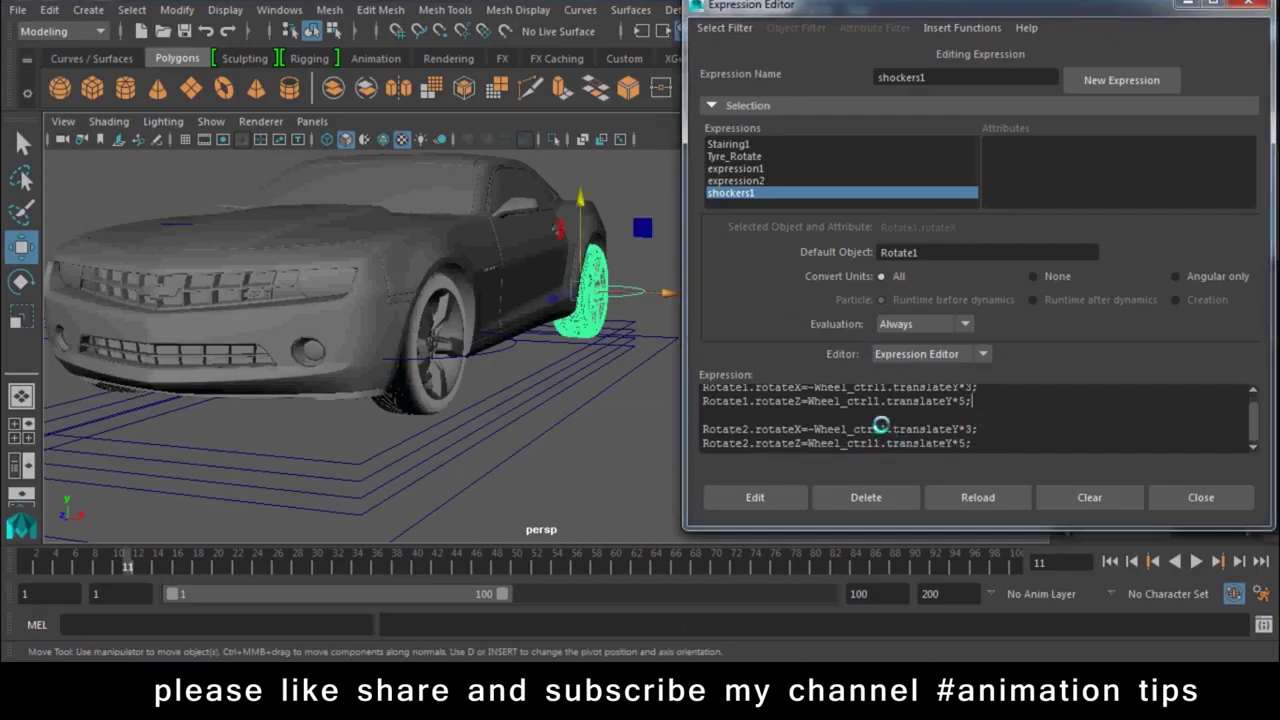
pyautogui.moveTo(1010, 5)
pyautogui.mouseDown()
pyautogui.moveTo(884, 64)
pyautogui.moveTo(906, 52)
pyautogui.mouseUp()
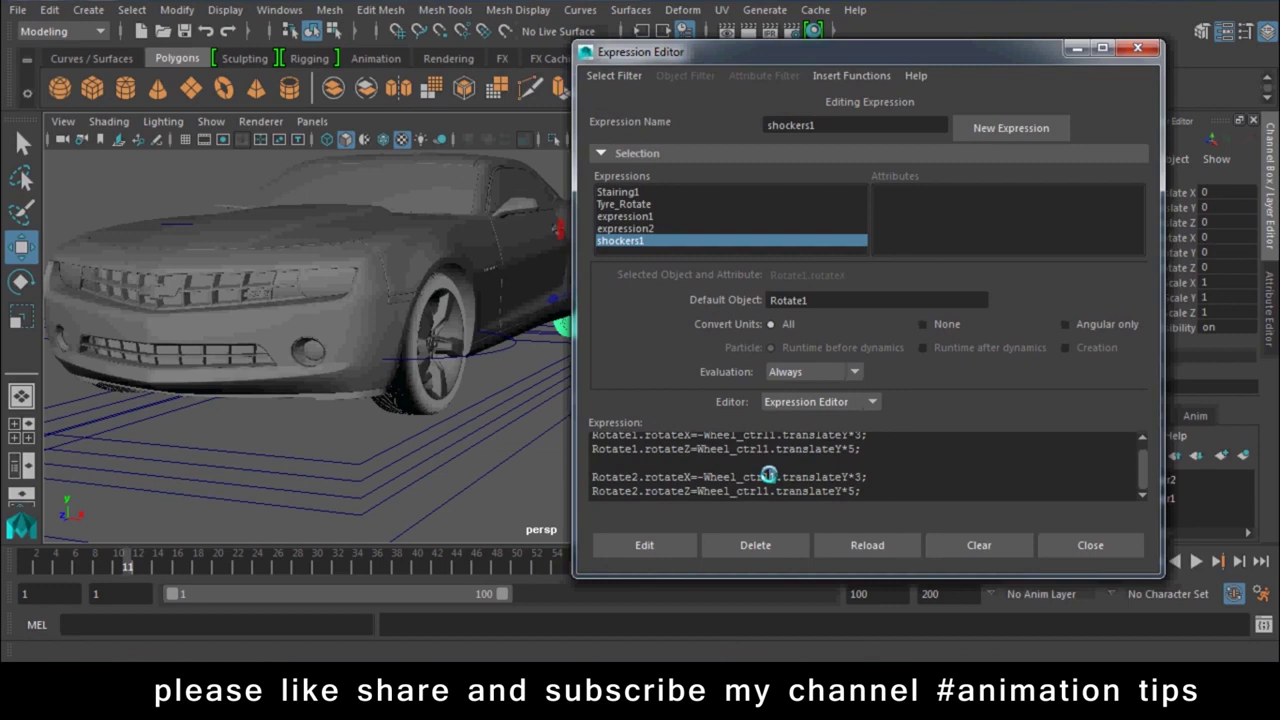
# Step: Apply the Wheel_ctrl2 expression changes and test by lowering the rear wheel control
pyautogui.click(643, 544)
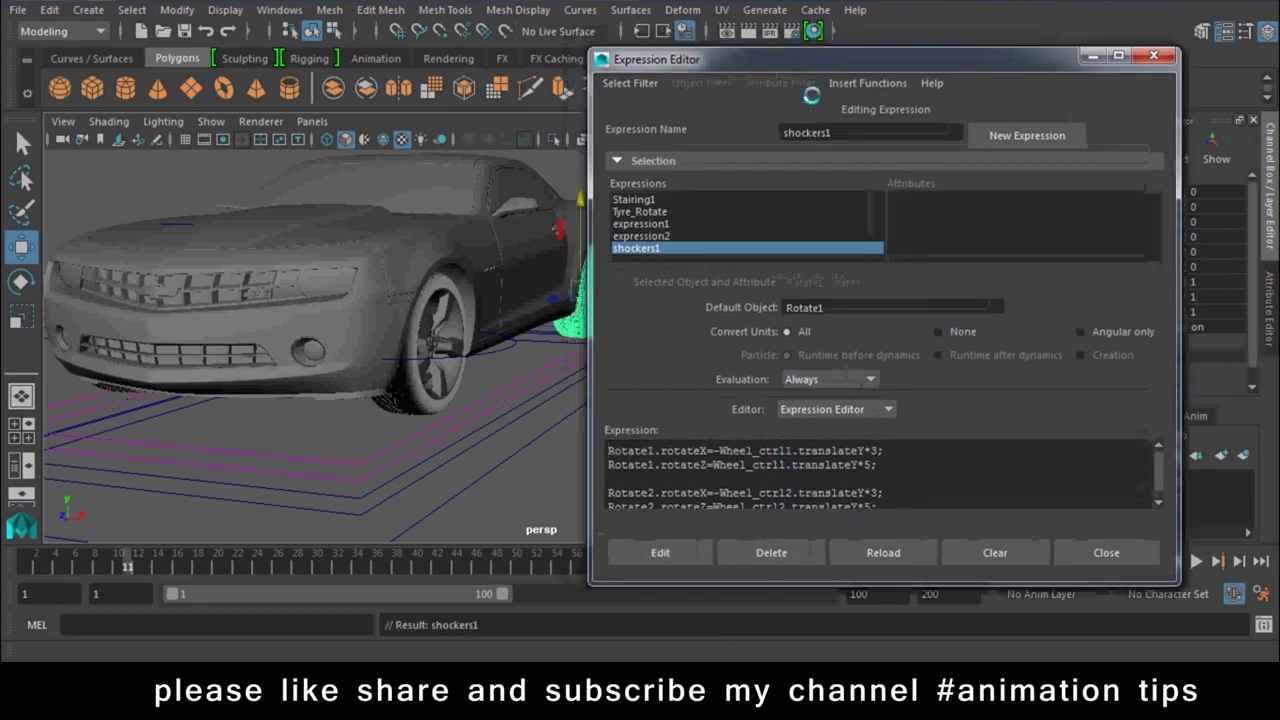
pyautogui.moveTo(700, 59); pyautogui.dragTo(1015, 117)
pyautogui.keyDown('alt'); pyautogui.moveTo(300, 300); pyautogui.dragTo(500, 300); pyautogui.keyUp('alt')
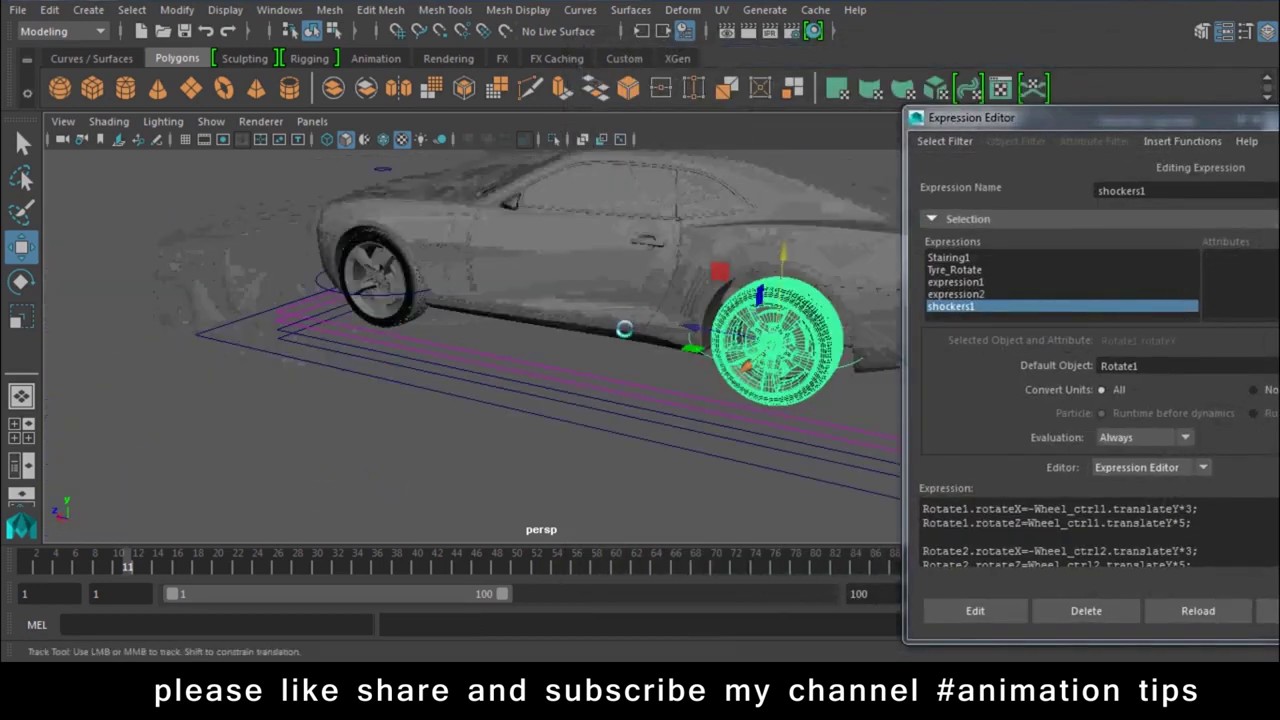
pyautogui.keyDown('alt'); pyautogui.moveTo(400, 300); pyautogui.dragTo(450, 300); pyautogui.keyUp('alt')
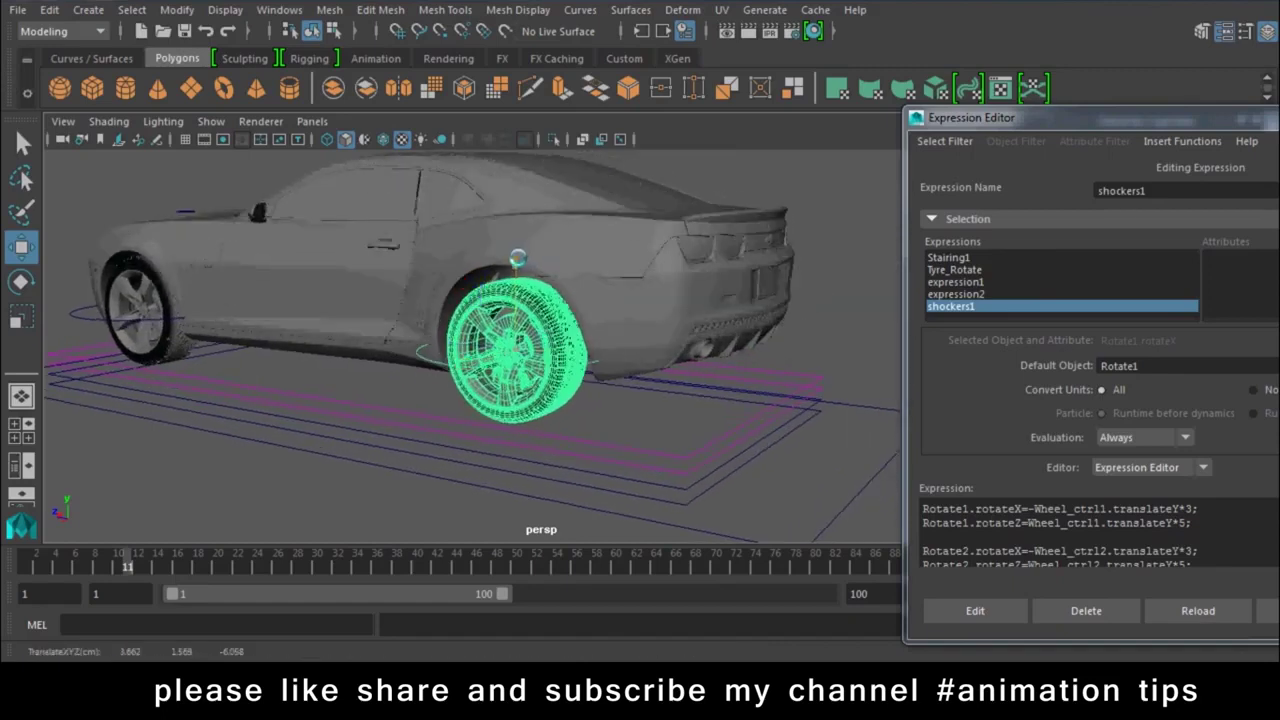
pyautogui.moveTo(514, 265); pyautogui.dragTo(514, 335)
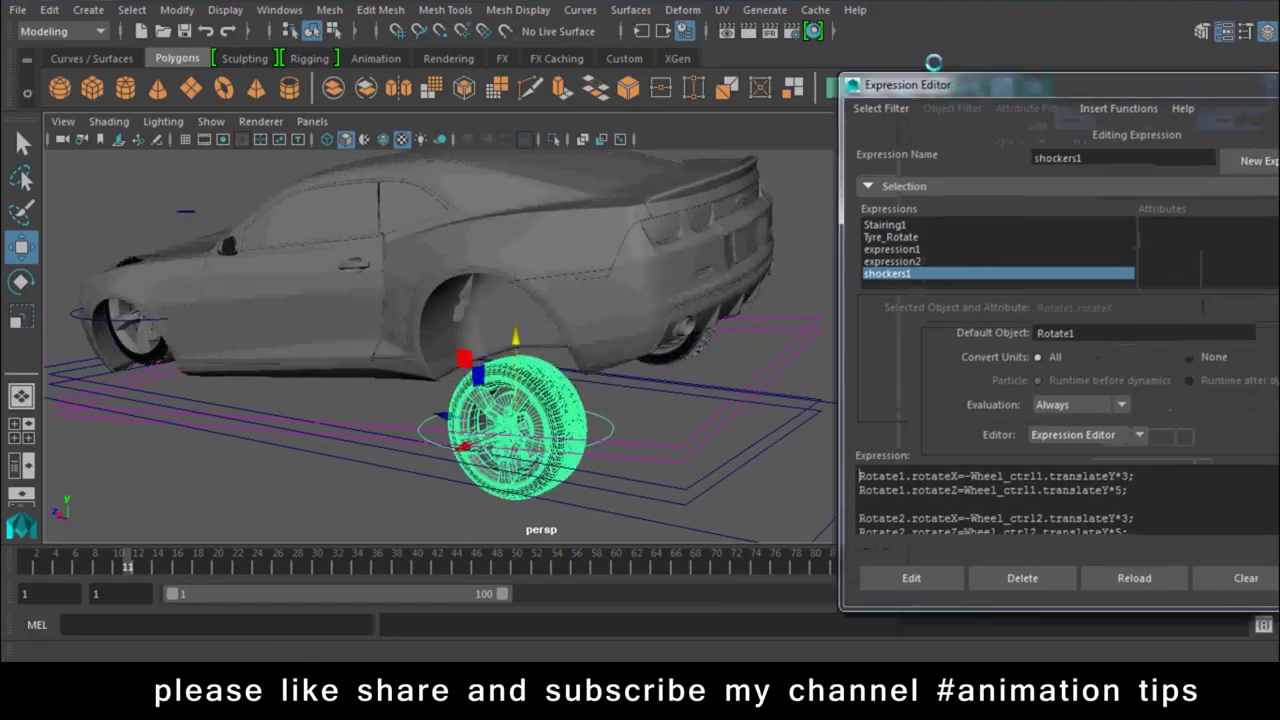
# Step: Re-apply the expression, test raising the rear wheel control, then undo the test moves
pyautogui.moveTo(1000, 117); pyautogui.dragTo(902, 31)
pyautogui.scroll(-1, 985, 436)
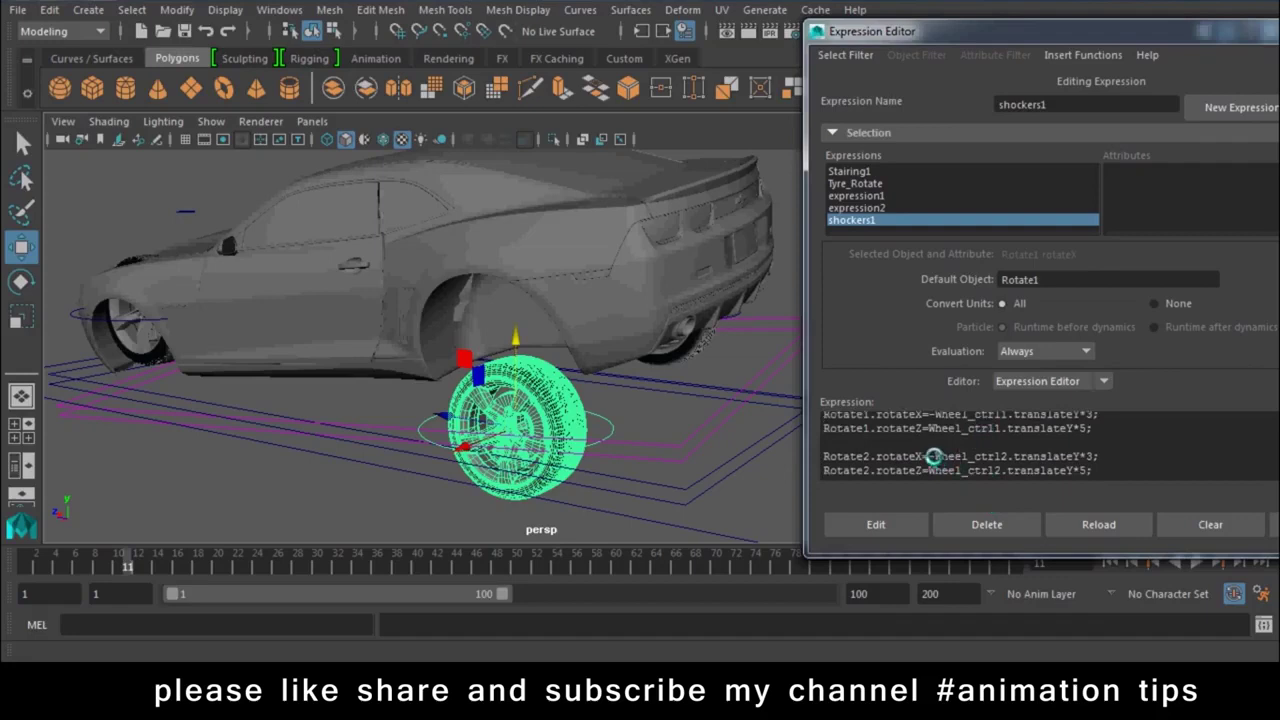
pyautogui.click(929, 457)
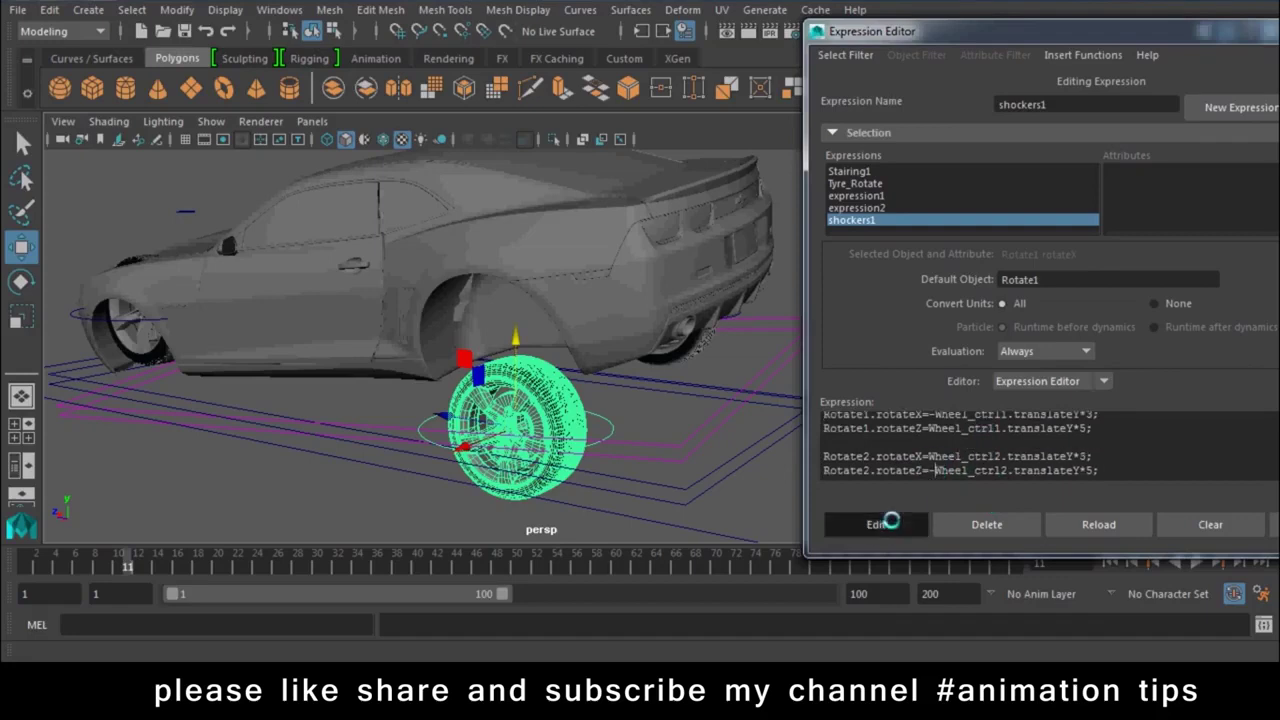
pyautogui.click(885, 524)
pyautogui.moveTo(520, 344); pyautogui.dragTo(523, 222)
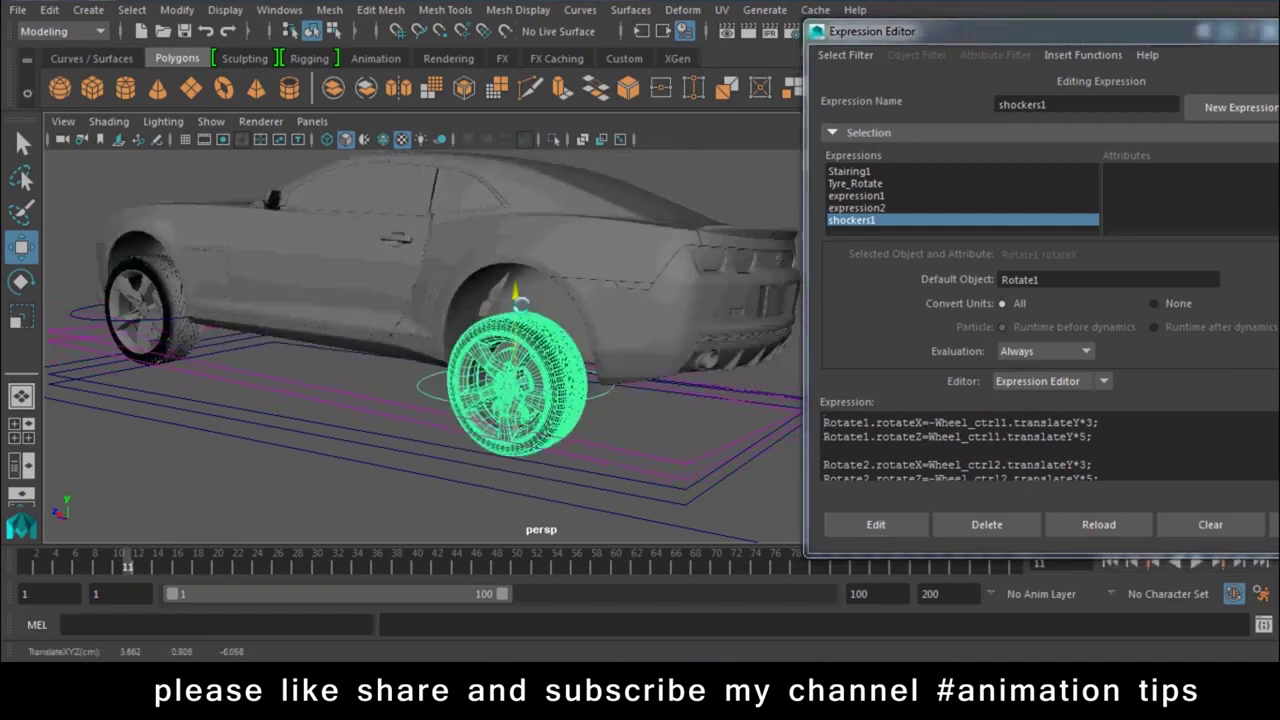
pyautogui.hotkey('ctrl', 'z')
pyautogui.hotkey('ctrl', 'z')
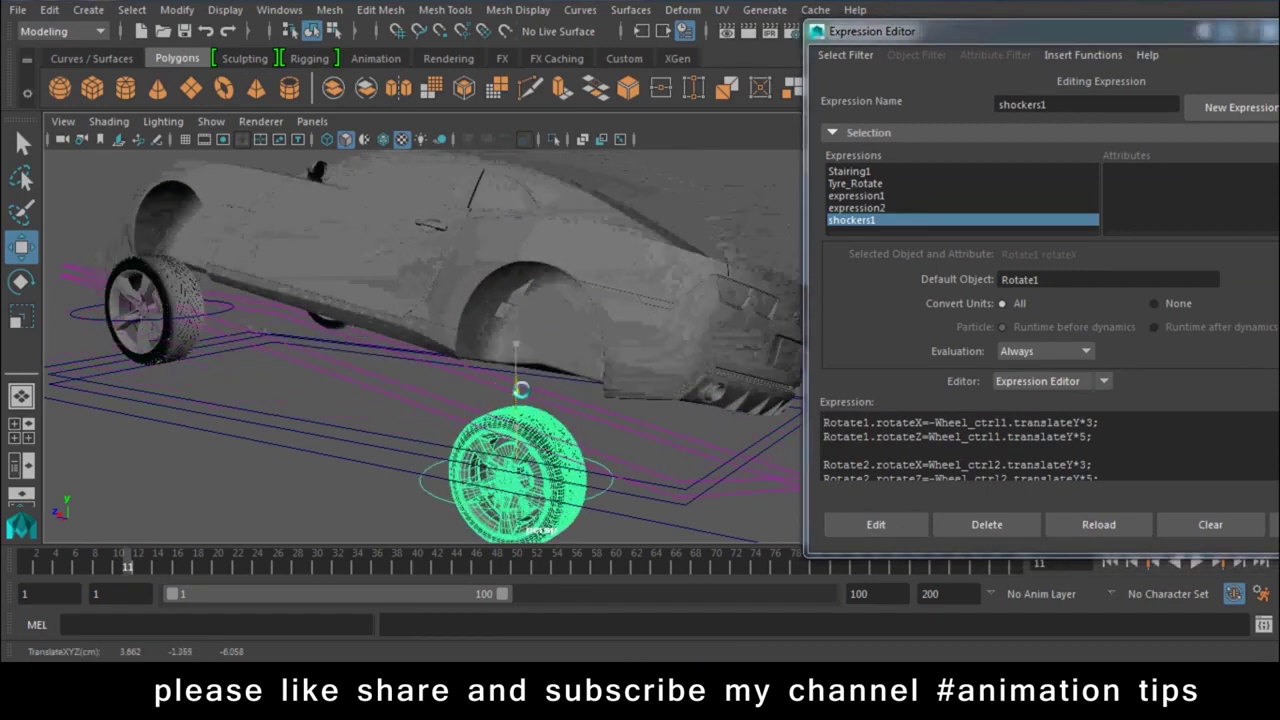
pyautogui.hotkey('ctrl', 'z')
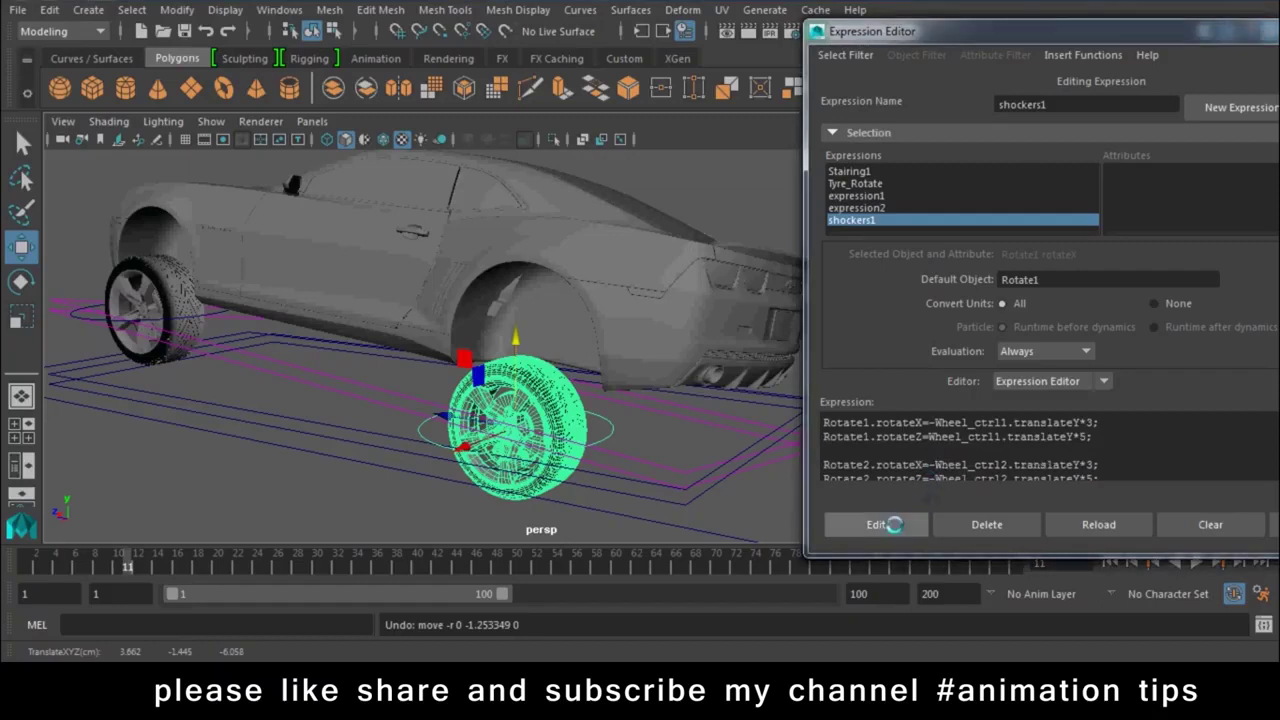
# Step: Remove the minus from the Rotate2.rotateX line, apply, and test the car's tilt
pyautogui.click(905, 522)
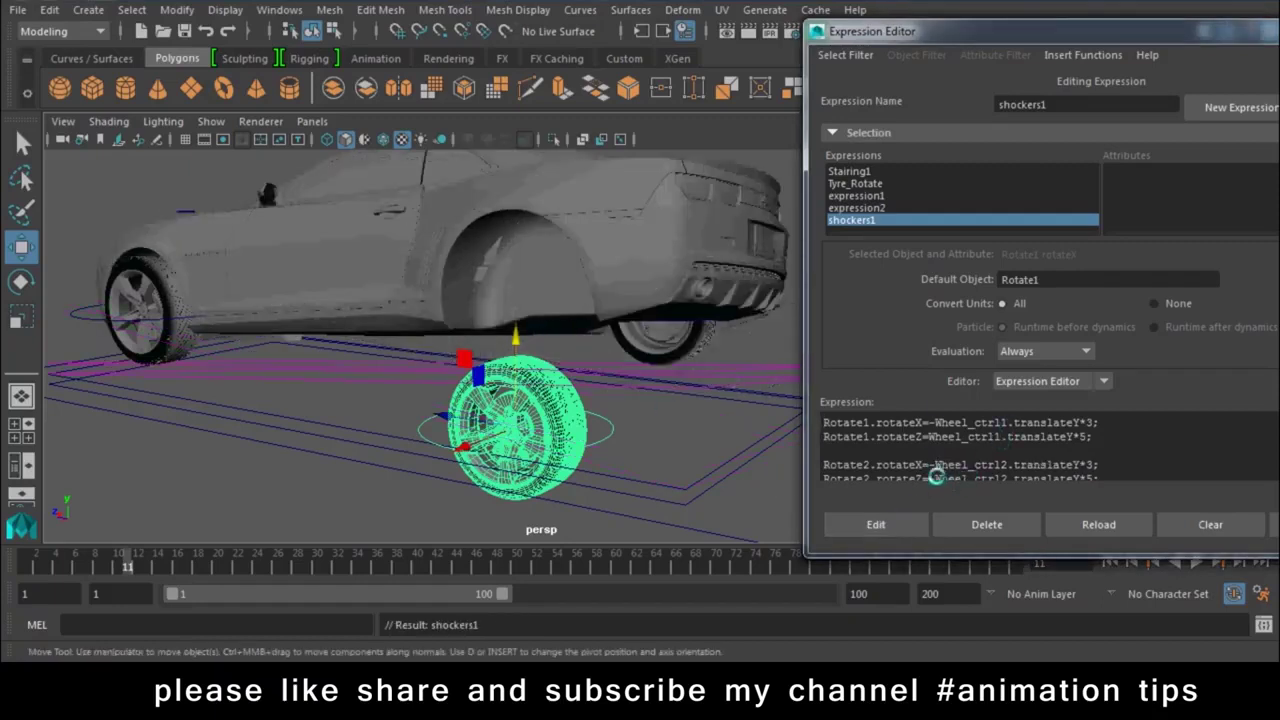
pyautogui.press('BackSpace')
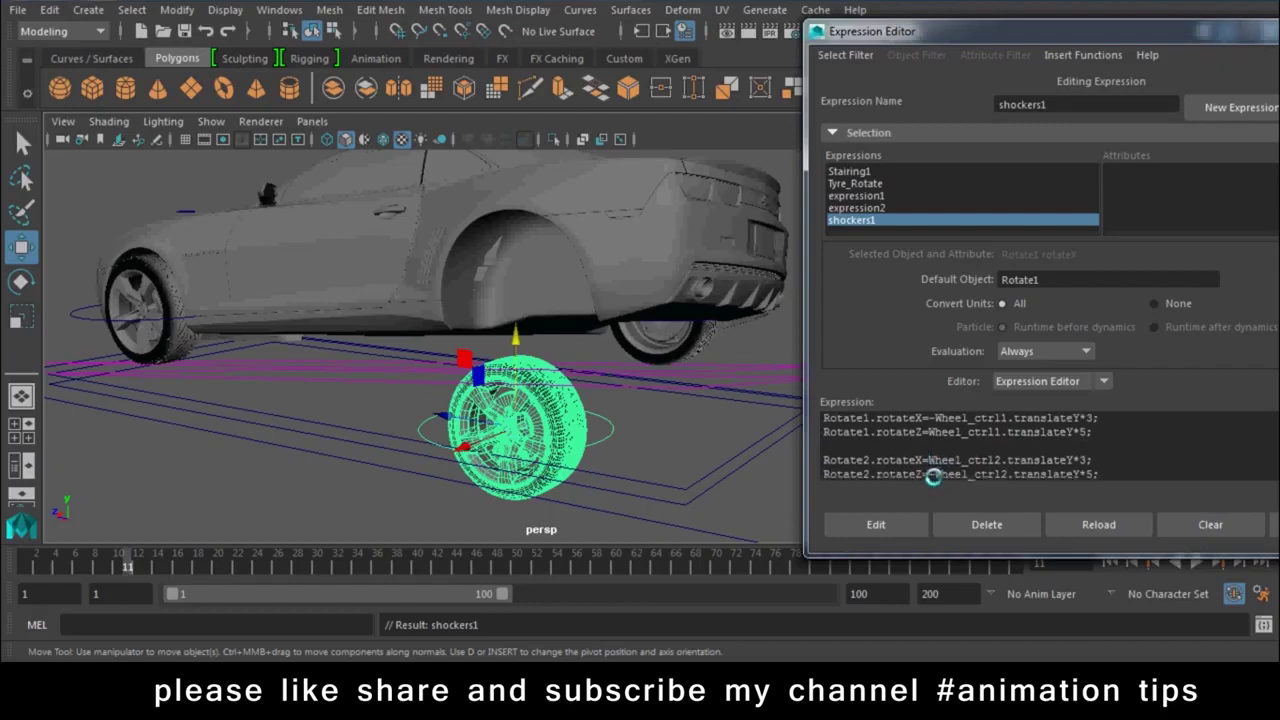
pyautogui.click(906, 522)
pyautogui.moveTo(516, 340)
pyautogui.mouseDown()
pyautogui.moveTo(520, 270)
pyautogui.moveTo(524, 594)
pyautogui.mouseUp()
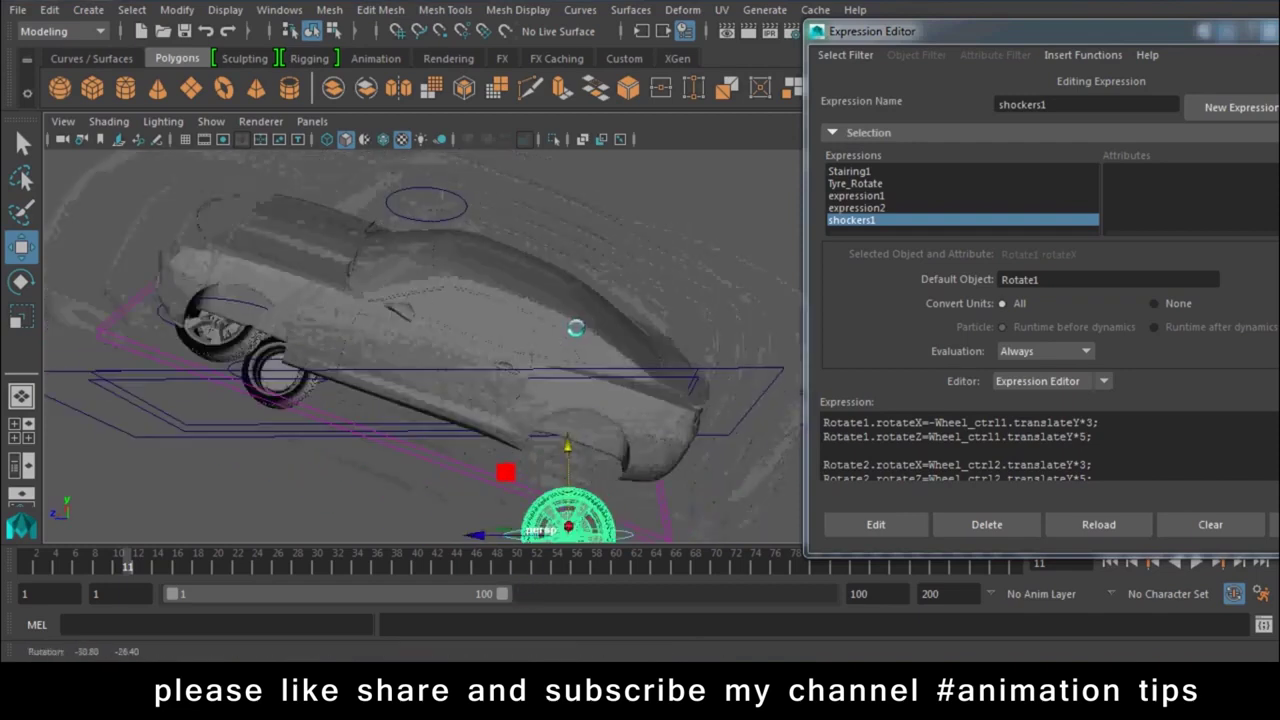
pyautogui.moveTo(1088, 31); pyautogui.dragTo(1178, 541)
pyautogui.moveTo(600, 330)
pyautogui.keyDown('alt'); pyautogui.mouseDown()
pyautogui.moveTo(482, 385)
pyautogui.moveTo(500, 388)
pyautogui.mouseUp(); pyautogui.keyUp('alt')
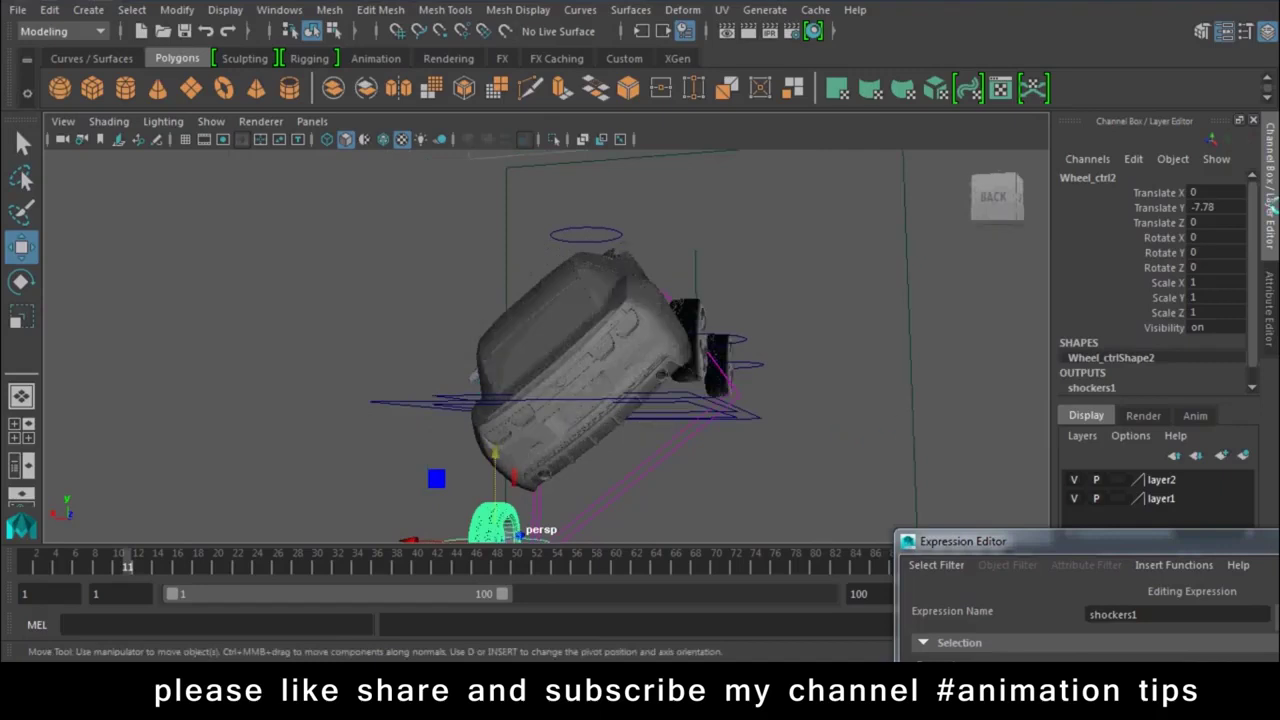
# Step: Reset Wheel_ctrl2's Translate Y to 0 and limit its Y translate to -0.80 to 0.40
pyautogui.doubleClick(1210, 208)
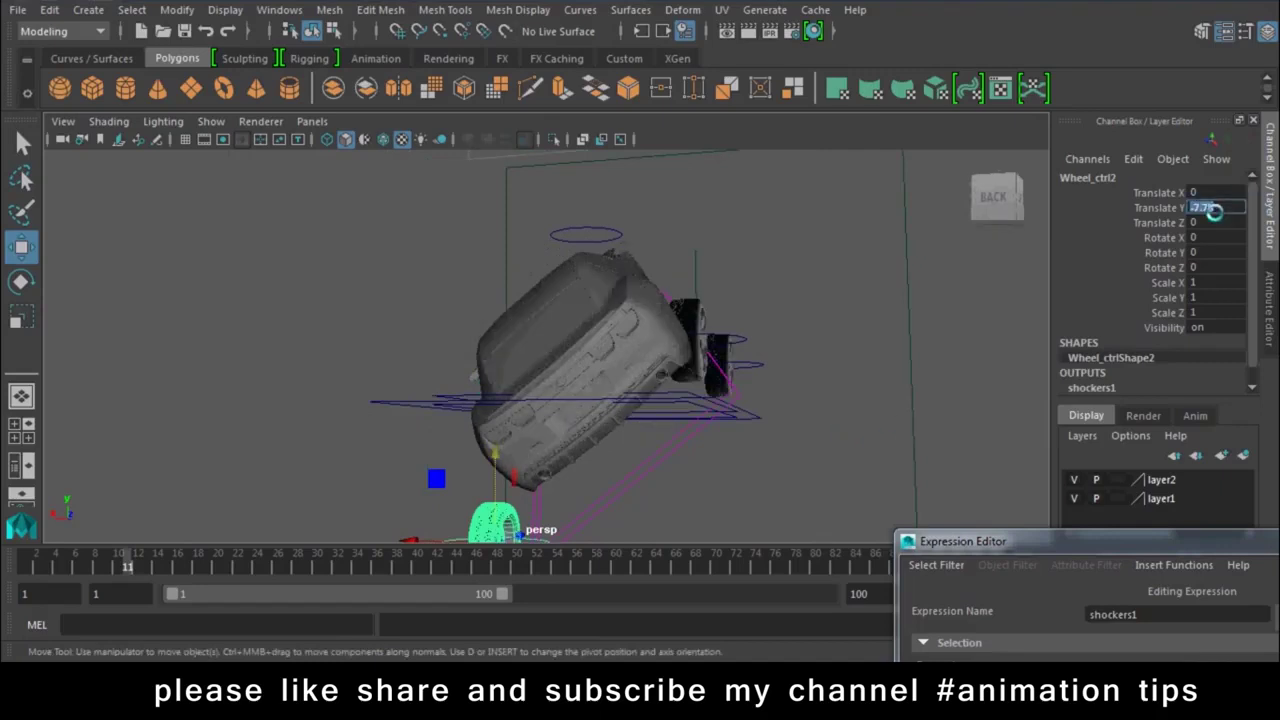
pyautogui.write('0')
pyautogui.press('Return')
pyautogui.hotkey('ctrl', 'a')
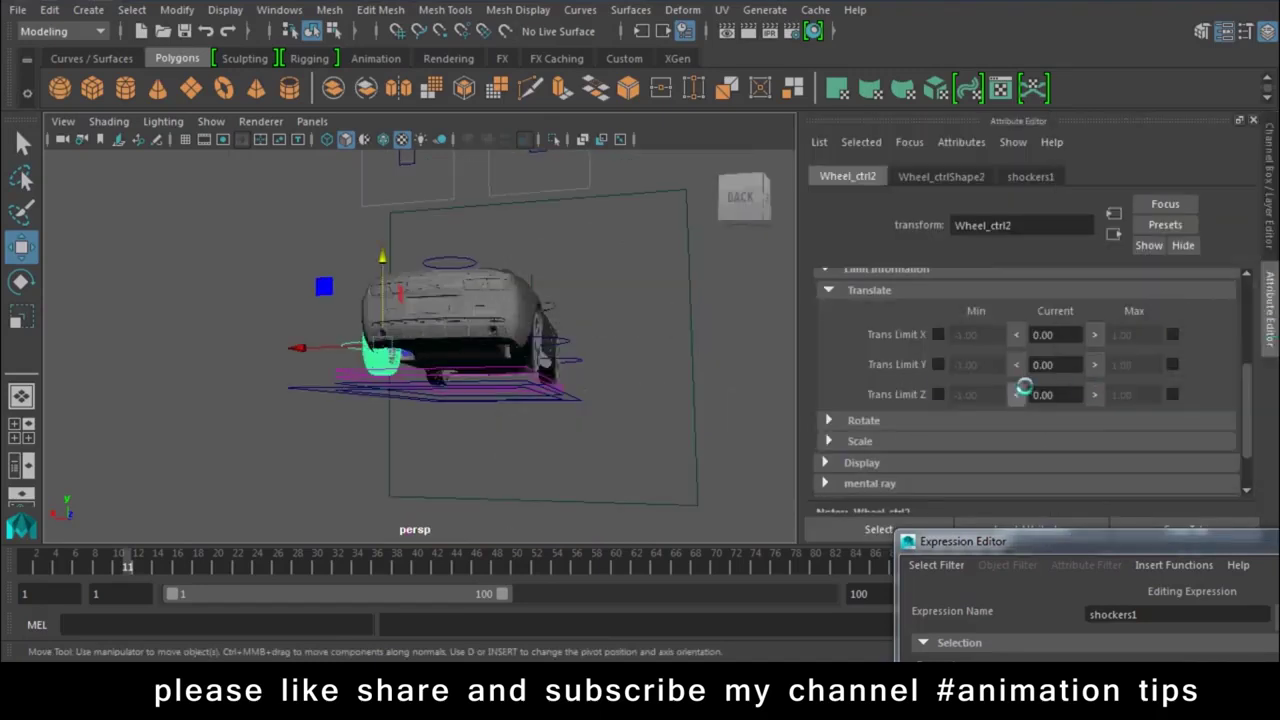
pyautogui.click(938, 364)
pyautogui.click(1172, 364)
pyautogui.write('.4')
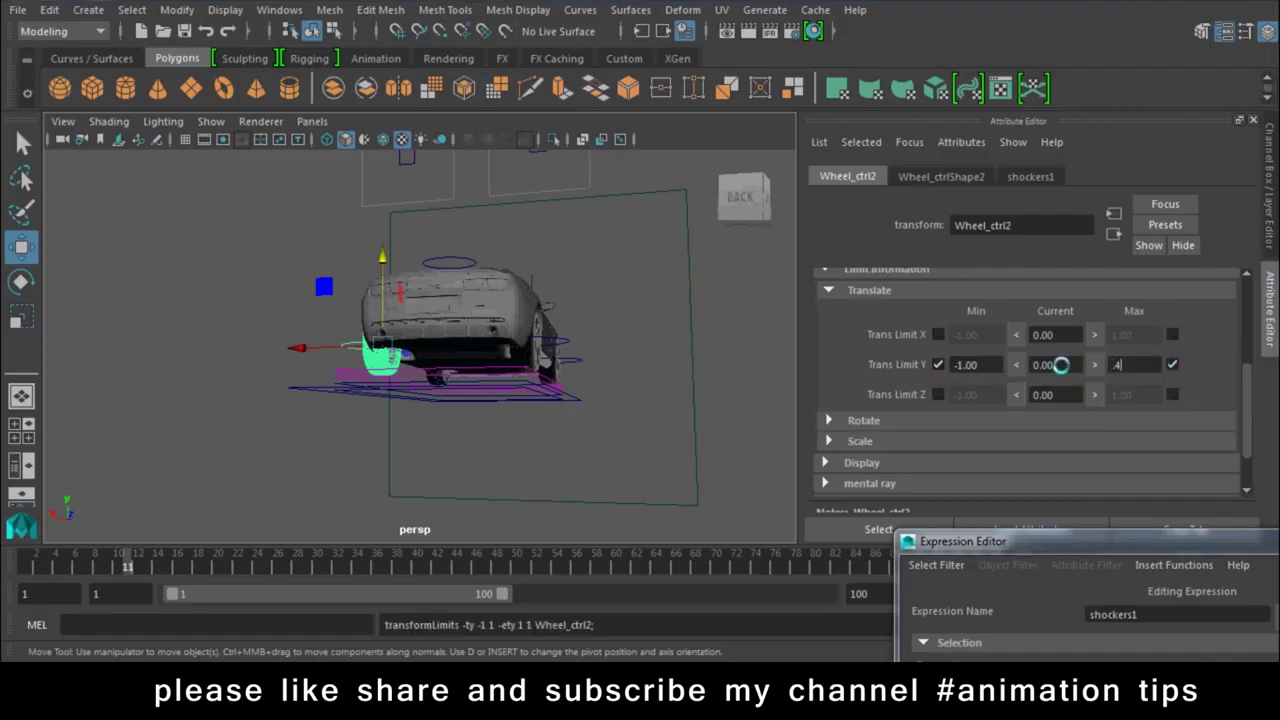
pyautogui.click(965, 366)
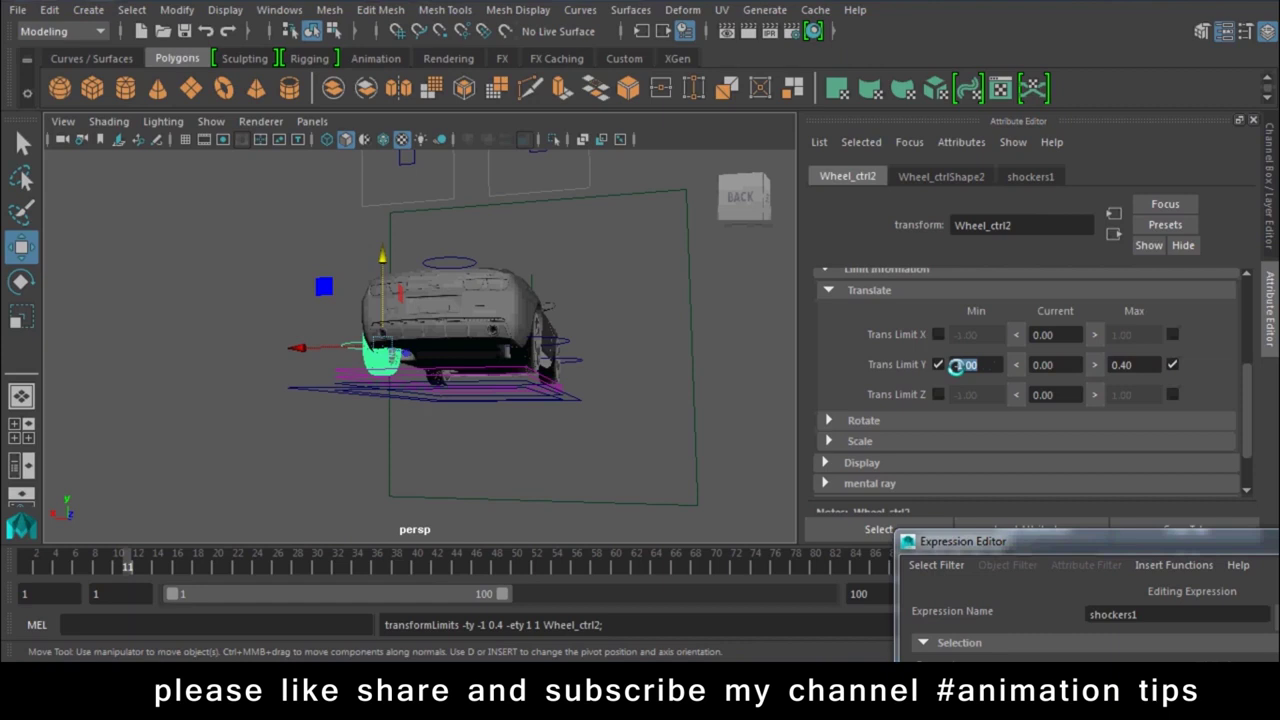
pyautogui.write('-0.8')
pyautogui.press('Return')
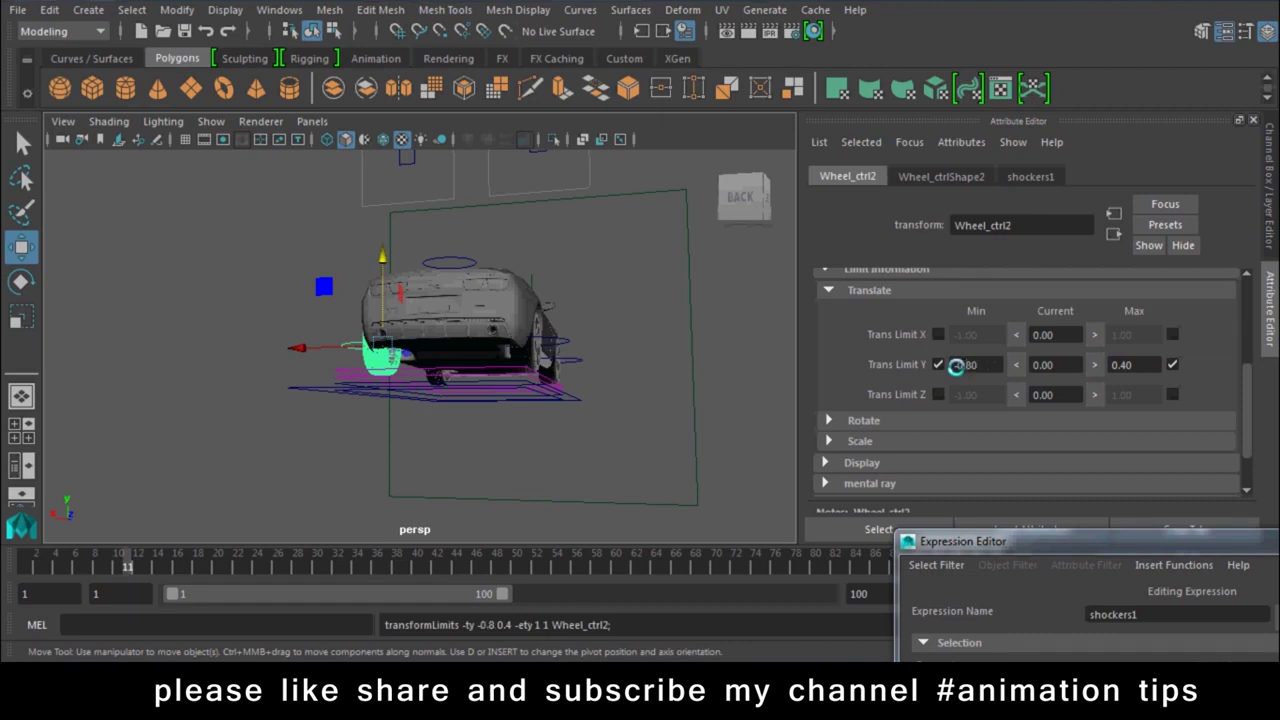
# Step: Give Wheel_ctrl3 the same Y translate limits of -0.80 to 0.40
pyautogui.moveTo(740, 410)
pyautogui.keyDown('alt'); pyautogui.mouseDown()
pyautogui.moveTo(705, 422)
pyautogui.moveTo(627, 395)
pyautogui.mouseUp(); pyautogui.keyUp('alt')
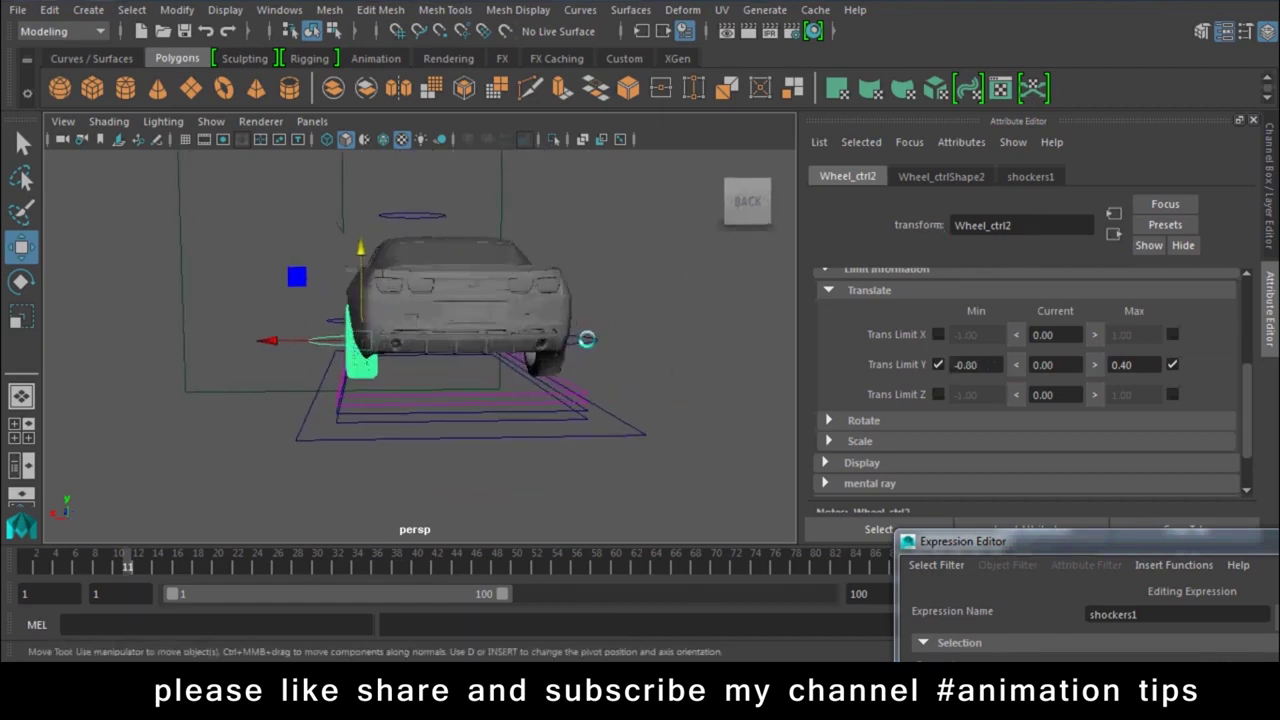
pyautogui.click(586, 340)
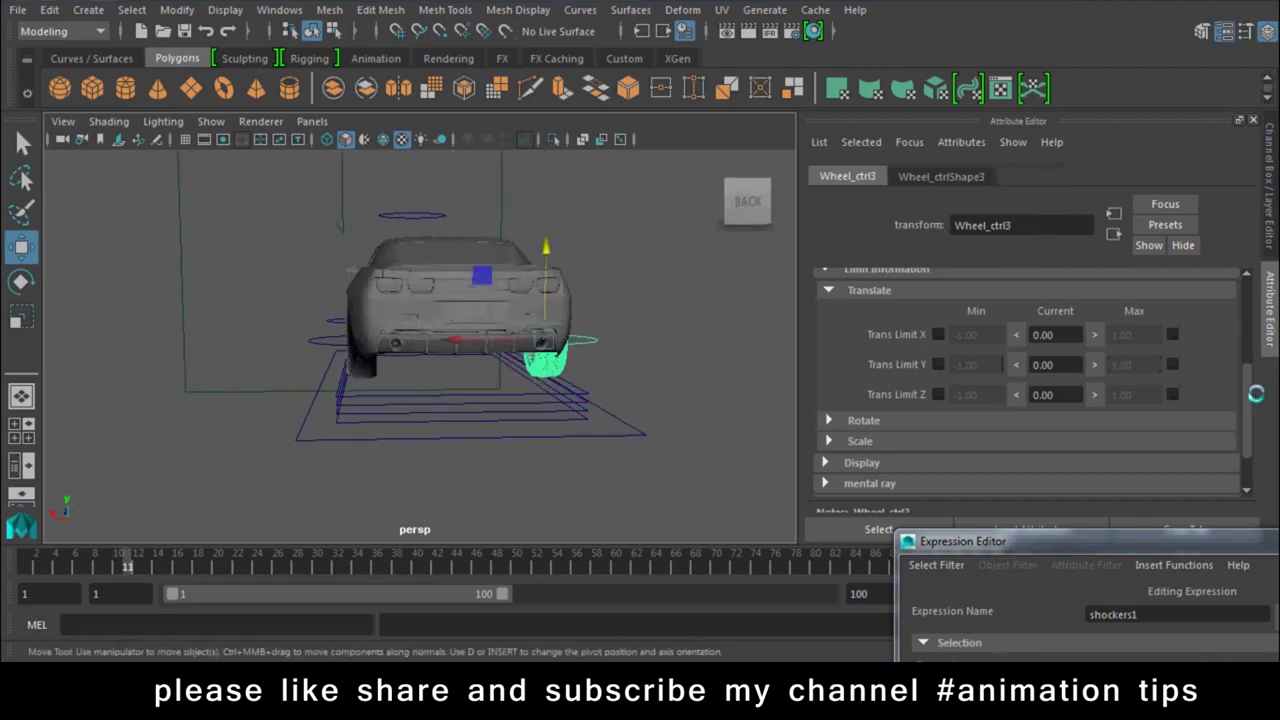
pyautogui.click(938, 364)
pyautogui.click(1172, 364)
pyautogui.click(1138, 365)
pyautogui.write('0.4')
pyautogui.press('Return')
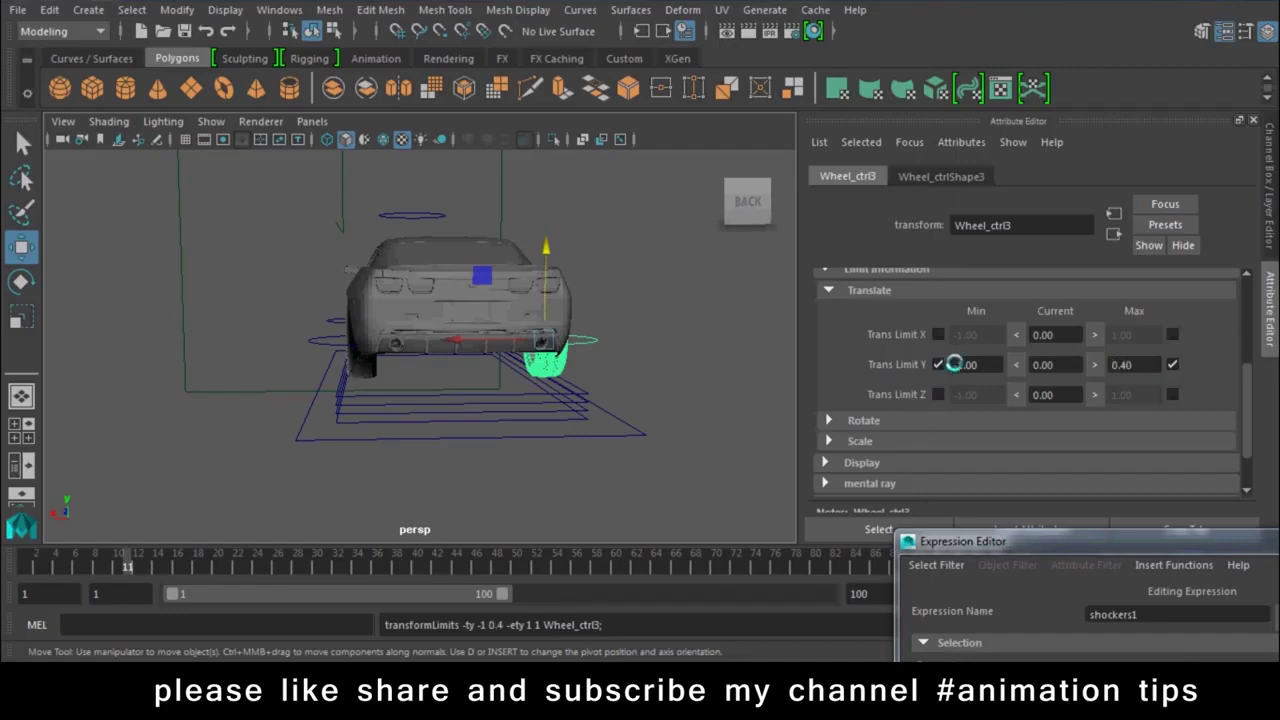
pyautogui.click(958, 364)
pyautogui.write('-0.8')
pyautogui.press('Return')
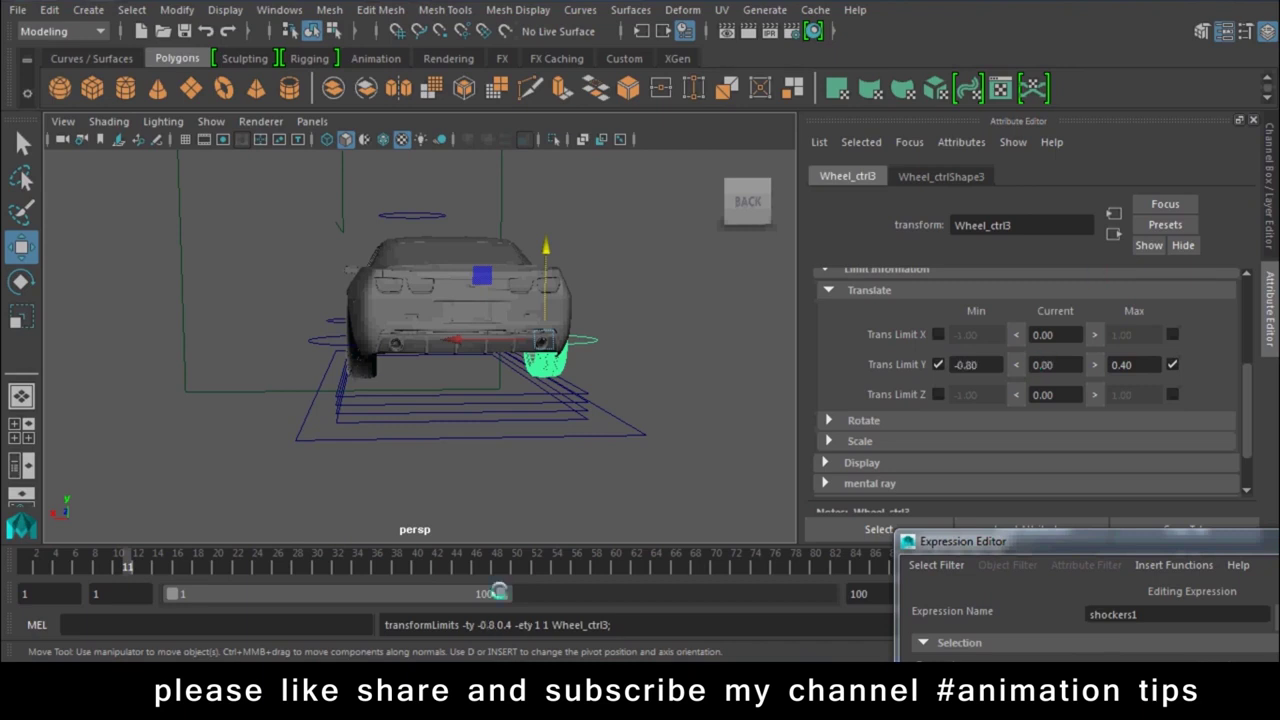
# Step: Test Wheel_ctrl2's lower limit by dragging it down, then undo
pyautogui.click(314, 336)
pyautogui.keyDown('alt'); pyautogui.moveTo(283, 413); pyautogui.dragTo(386, 417); pyautogui.keyUp('alt')
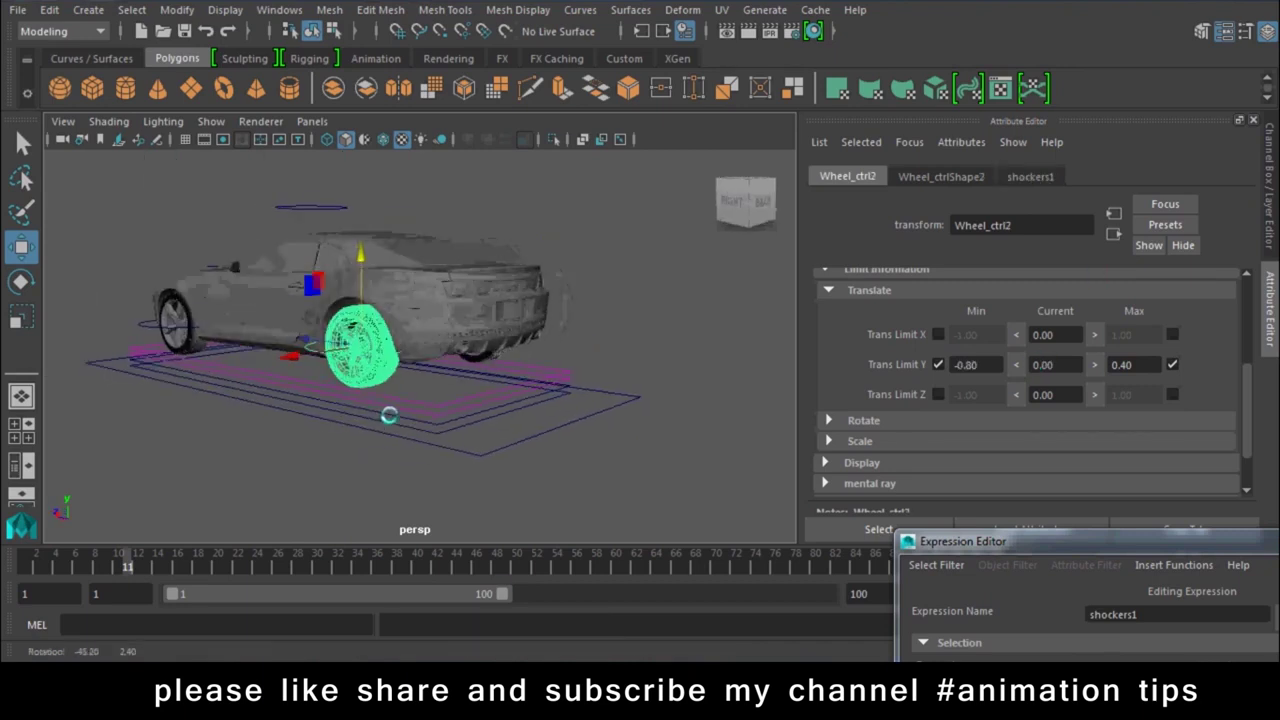
pyautogui.moveTo(364, 256); pyautogui.dragTo(352, 440)
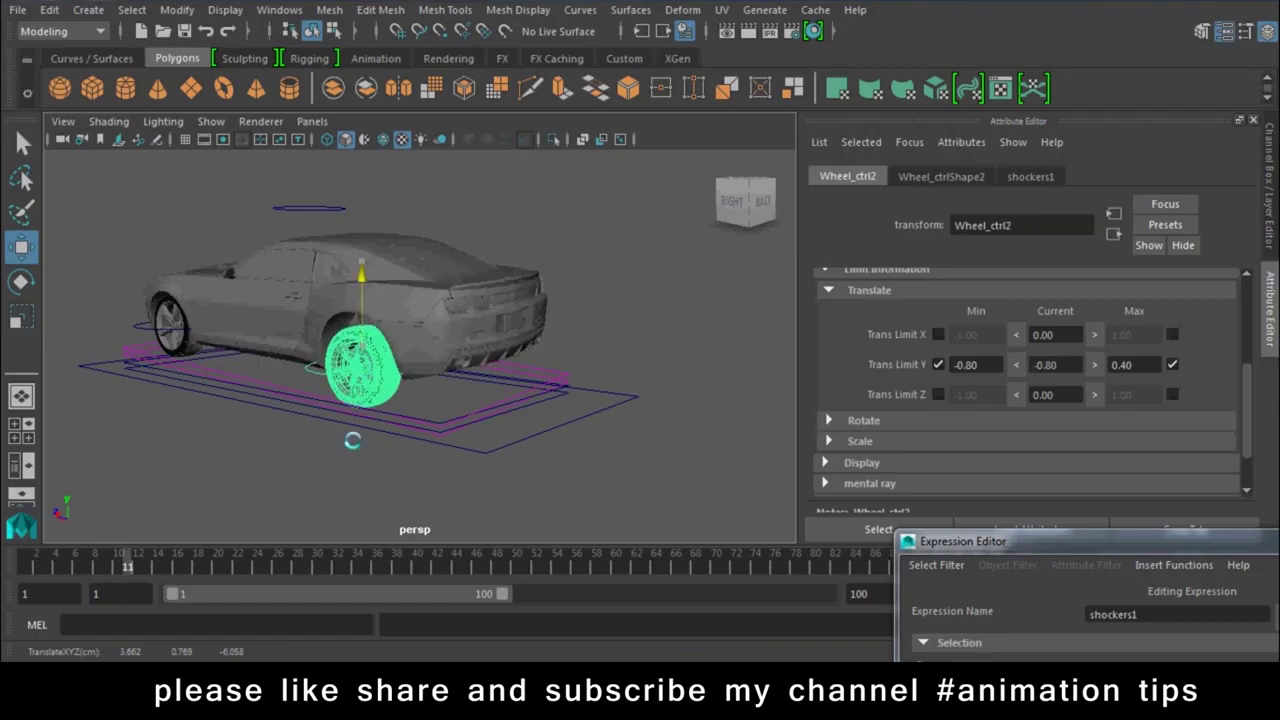
pyautogui.hotkey('ctrl', 'z')
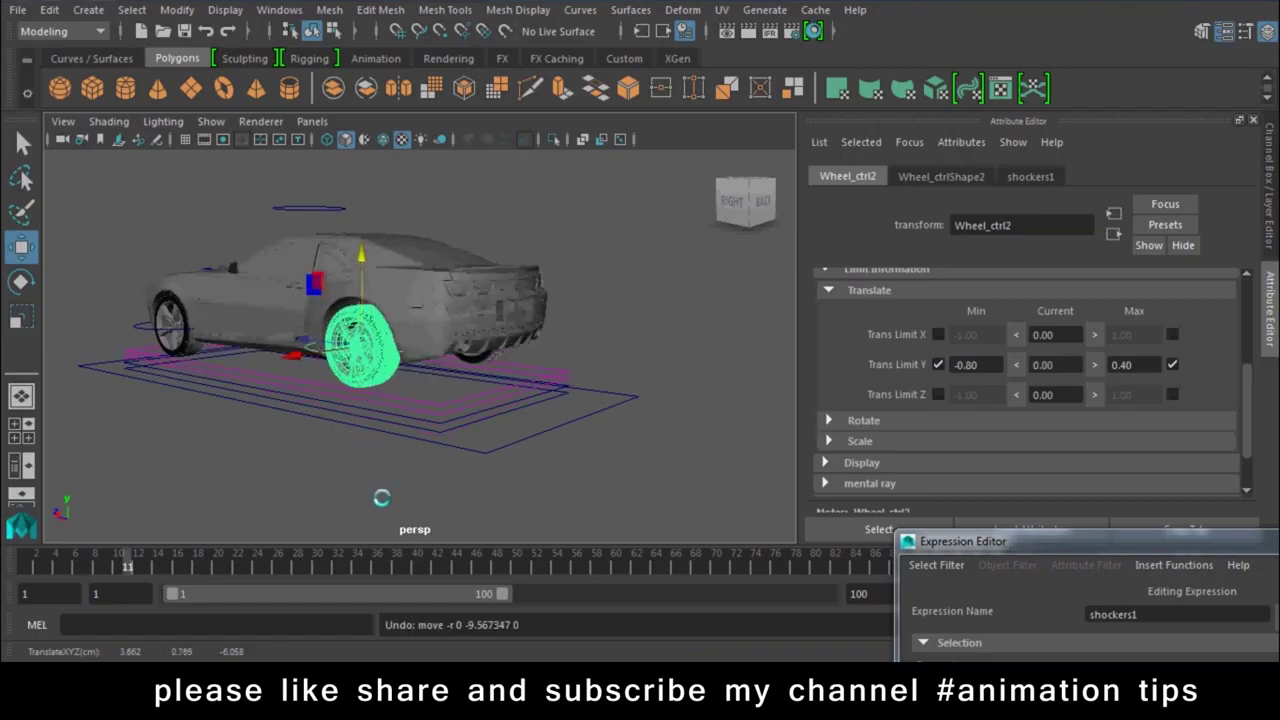
# Step: Check Wheel_ctrl1 and Wheel_ctrl4, then test Wheel_ctrl2's upper limit and undo
pyautogui.click(162, 340)
pyautogui.keyDown('alt'); pyautogui.moveTo(162, 340); pyautogui.dragTo(260, 345); pyautogui.keyUp('alt')
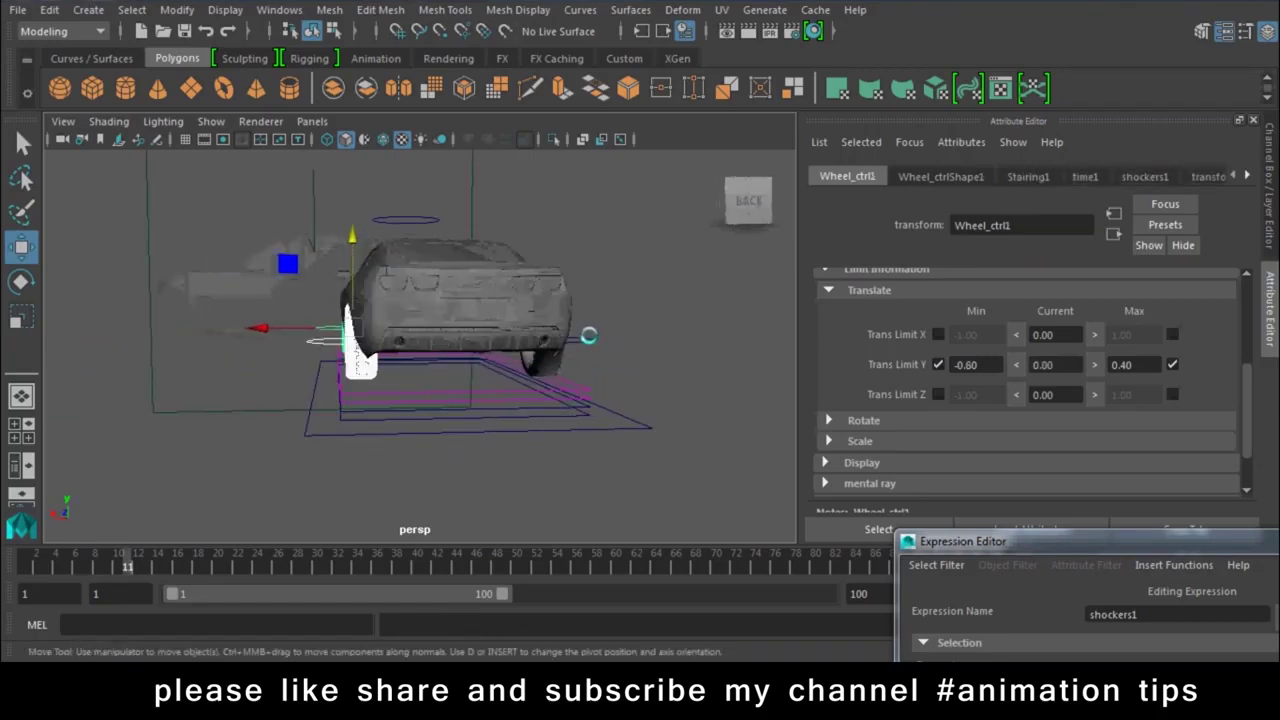
pyautogui.keyDown('alt'); pyautogui.moveTo(588, 336); pyautogui.dragTo(624, 335); pyautogui.keyUp('alt')
pyautogui.click(598, 332)
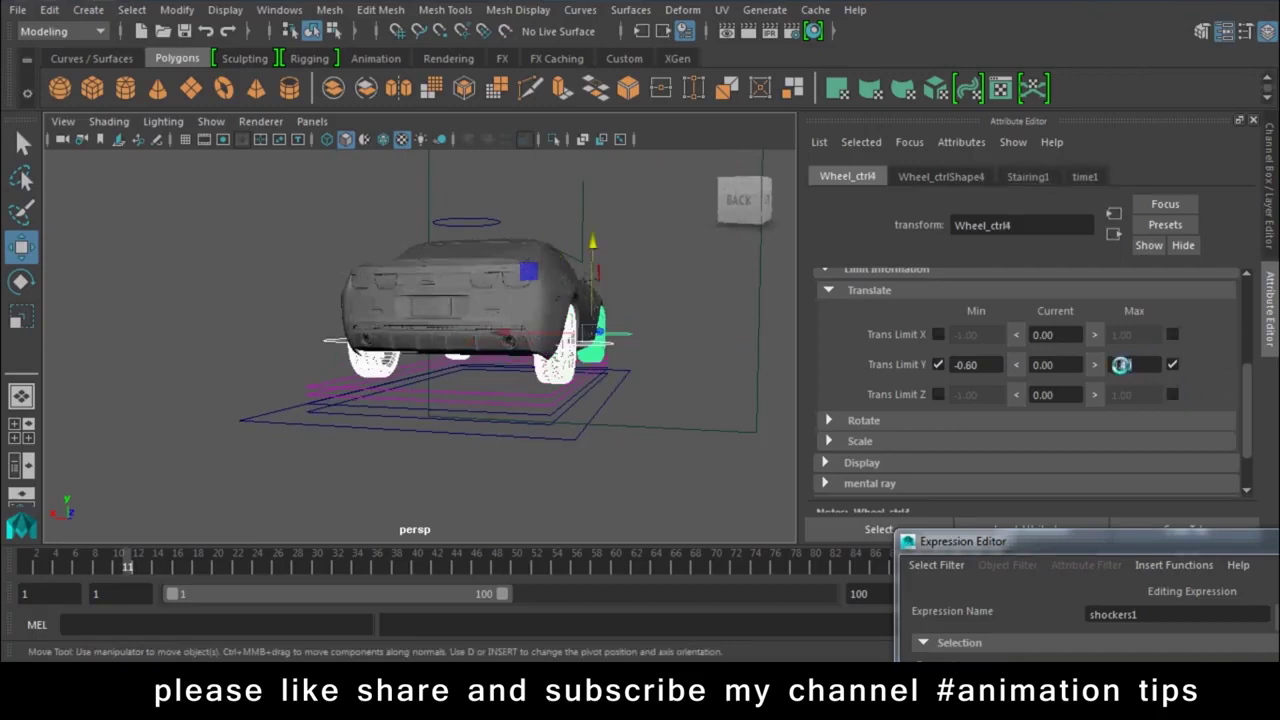
pyautogui.write('0.6')
pyautogui.keyDown('alt'); pyautogui.moveTo(536, 454); pyautogui.dragTo(590, 425); pyautogui.keyUp('alt')
pyautogui.click(425, 360)
pyautogui.keyDown('alt'); pyautogui.moveTo(425, 360); pyautogui.dragTo(540, 330); pyautogui.keyUp('alt')
pyautogui.hotkey('ctrl', 'z')
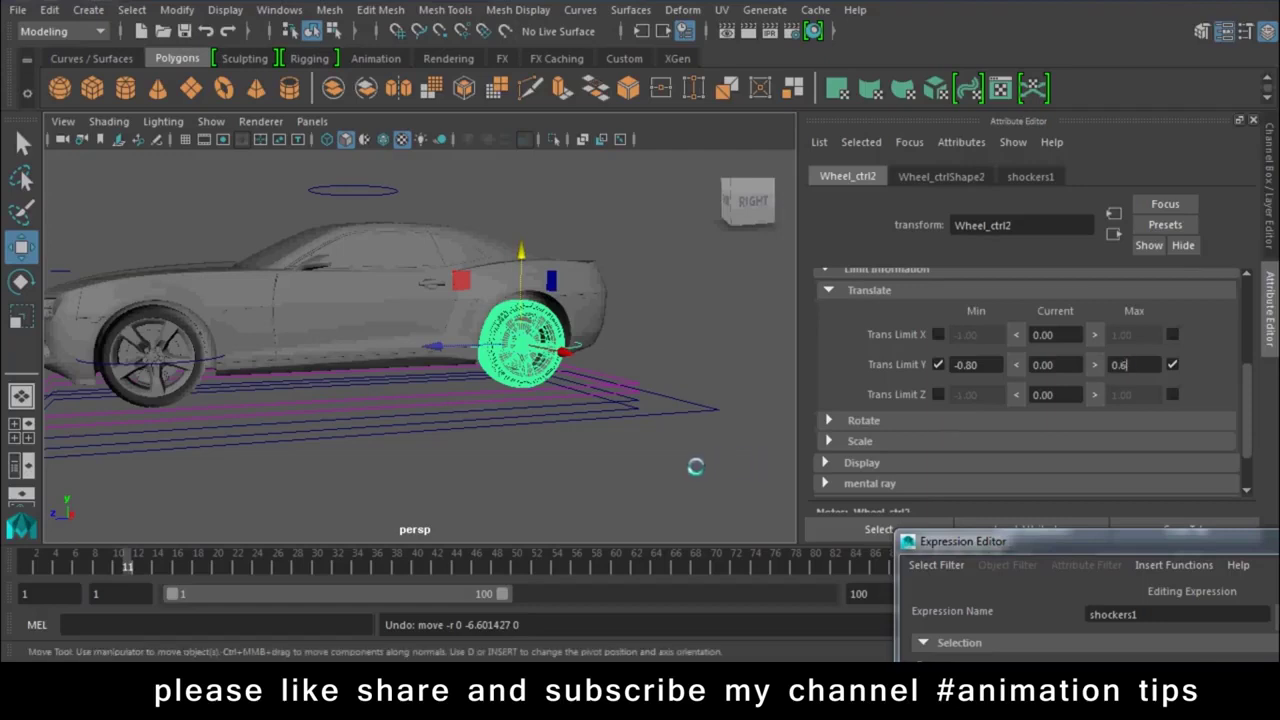
# Step: Raise Wheel_ctrl1's maximum Y translate limit to 0.6
pyautogui.click(691, 463)
pyautogui.click(107, 370)
pyautogui.doubleClick(1140, 365)
pyautogui.write('0.6')
pyautogui.click(695, 492)
# Step: Raise Wheel_ctrl3's maximum Y translate limit to 0.6 and select Wheel_ctrl4
pyautogui.click(580, 342)
pyautogui.click(739, 365)
pyautogui.keyDown('alt'); pyautogui.moveTo(739, 365); pyautogui.dragTo(525, 366); pyautogui.keyUp('alt')
pyautogui.click(520, 368)
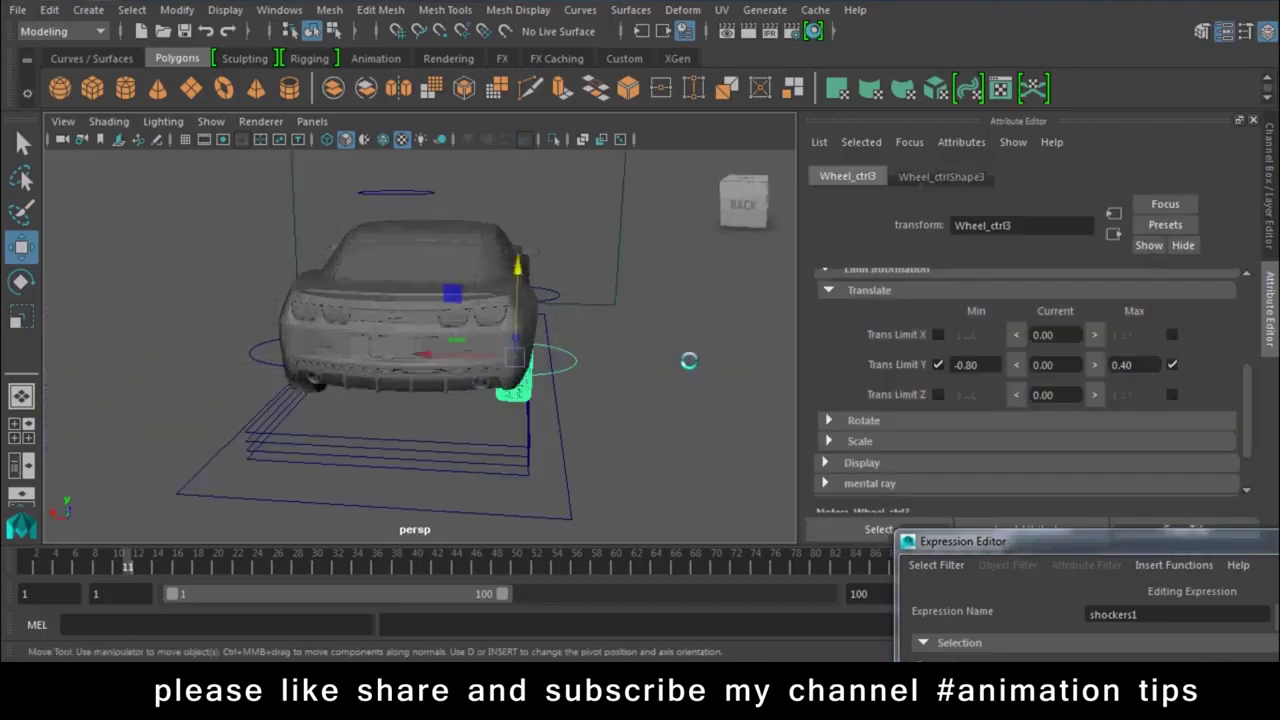
pyautogui.doubleClick(1121, 366)
pyautogui.write('0.6')
pyautogui.click(728, 369)
pyautogui.click(558, 294)
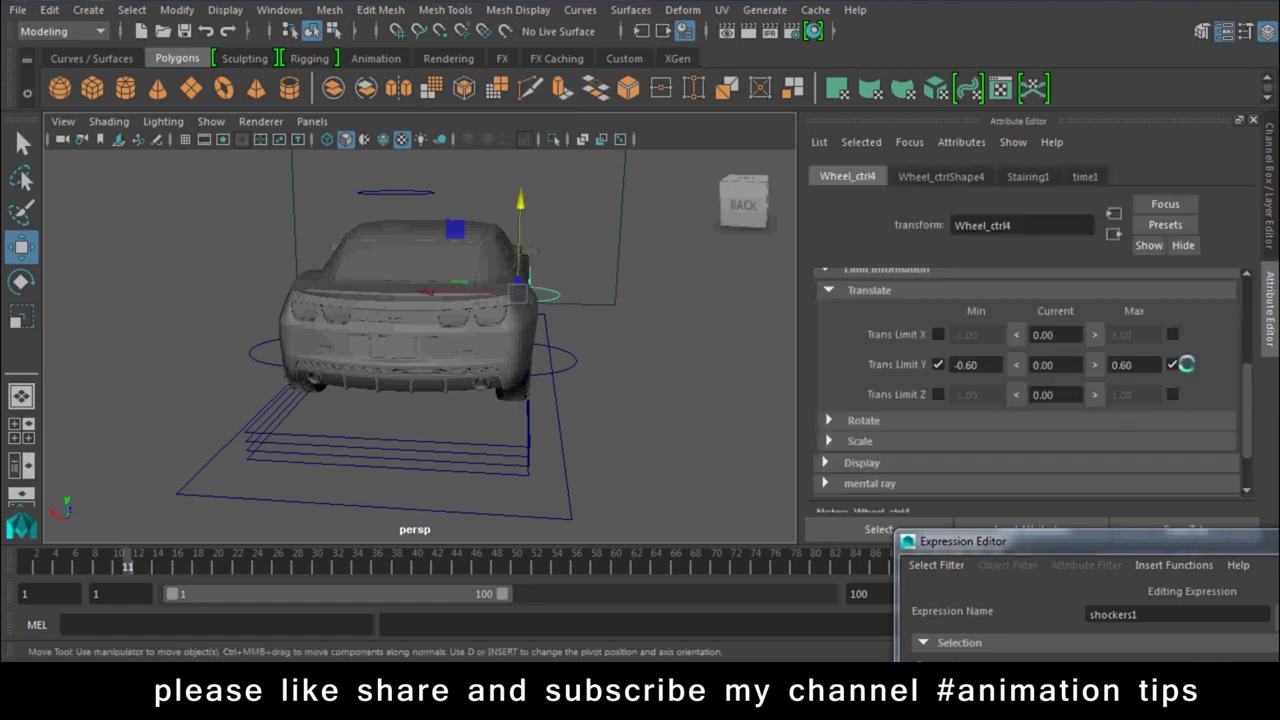
pyautogui.click(775, 438)
pyautogui.moveTo(450, 366)
pyautogui.keyDown('alt'); pyautogui.mouseDown()
pyautogui.moveTo(418, 417)
pyautogui.moveTo(591, 420)
pyautogui.mouseUp(); pyautogui.keyUp('alt')
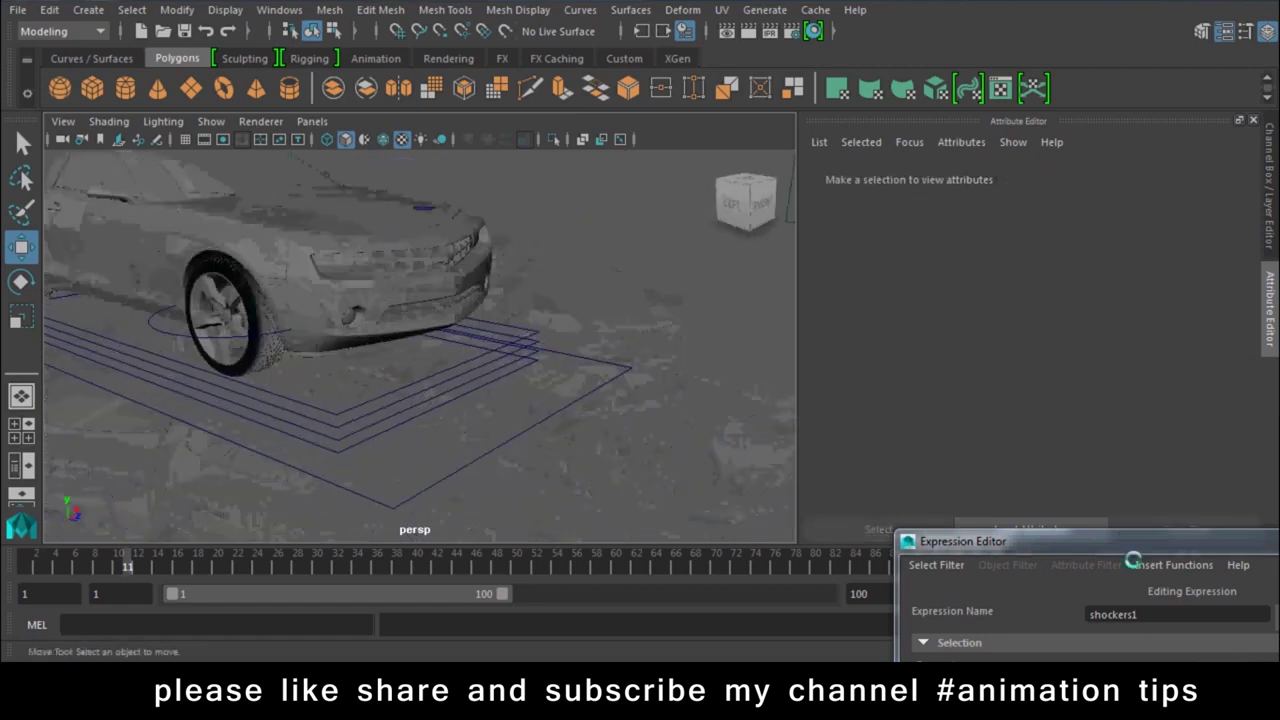
# Step: Paste a copy of the Rotate2 lines, renumber them to Rotate3 and Wheel_ctrl3, and apply
pyautogui.moveTo(1045, 545); pyautogui.dragTo(860, 42)
pyautogui.scroll(-1, 959, 437)
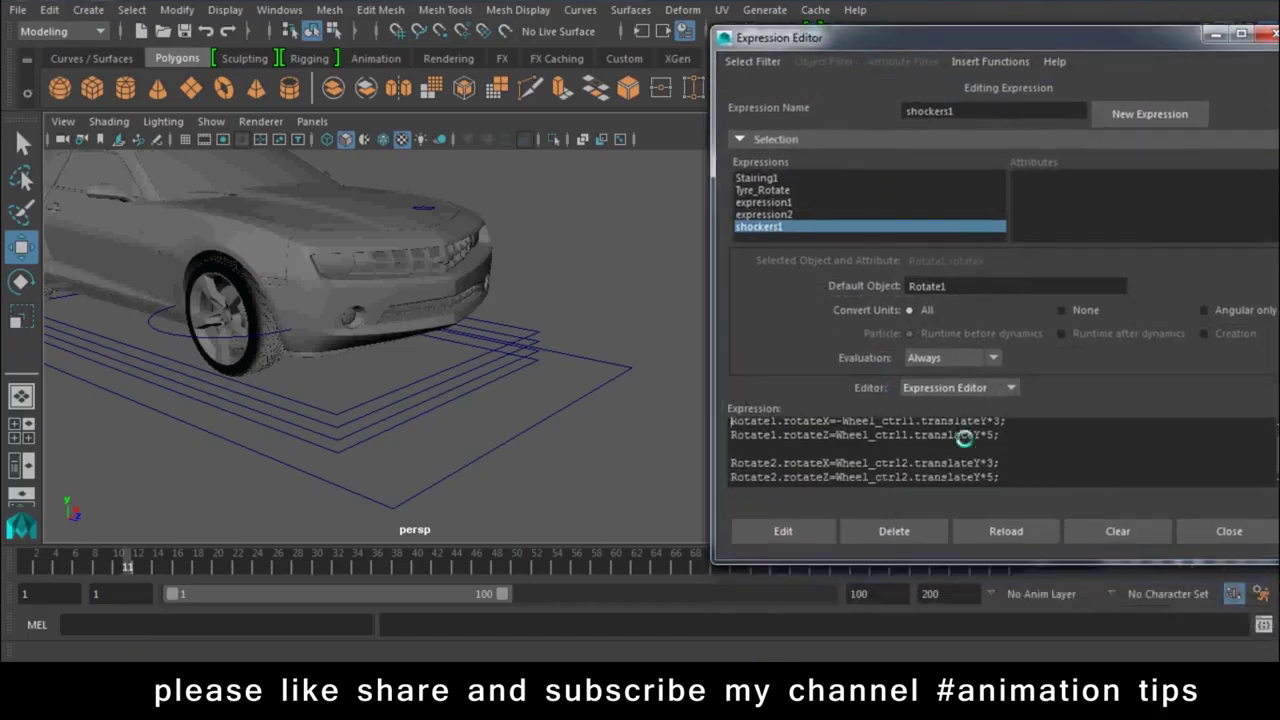
pyautogui.moveTo(998, 478); pyautogui.dragTo(718, 465)
pyautogui.hotkey('ctrl', 'c')
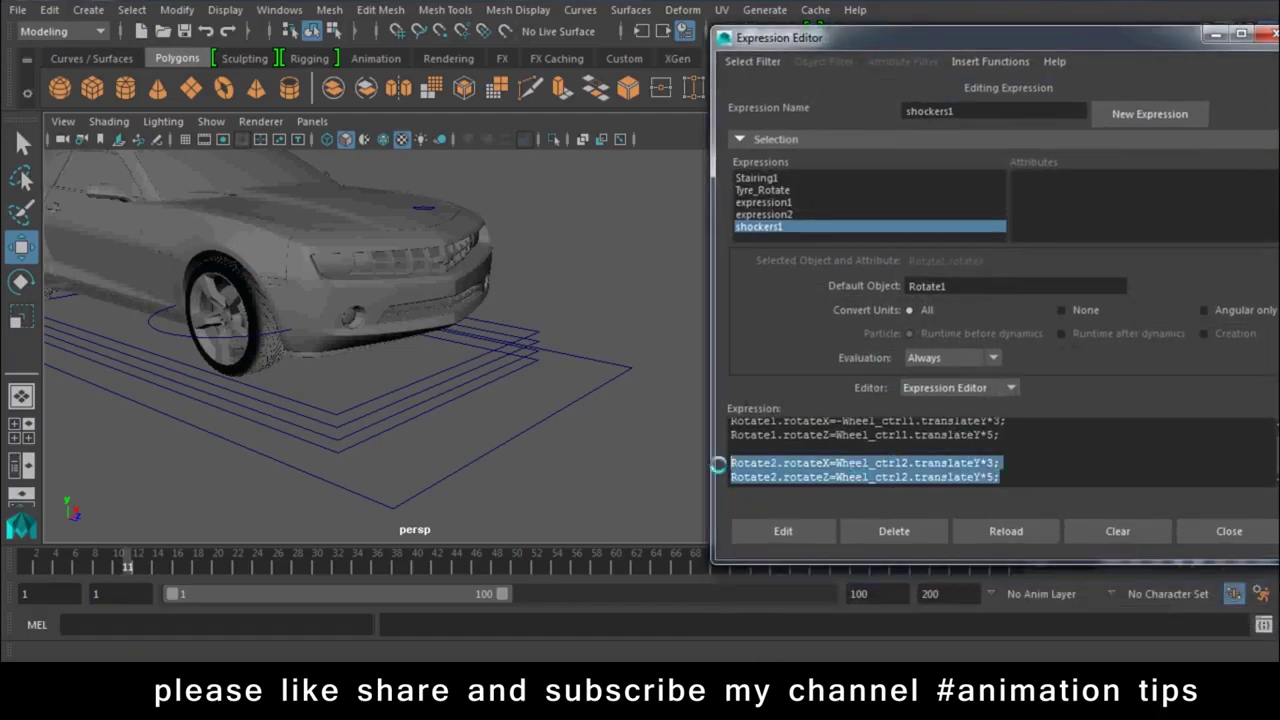
pyautogui.click(1006, 477)
pyautogui.press('Return')
pyautogui.hotkey('ctrl', 'v')
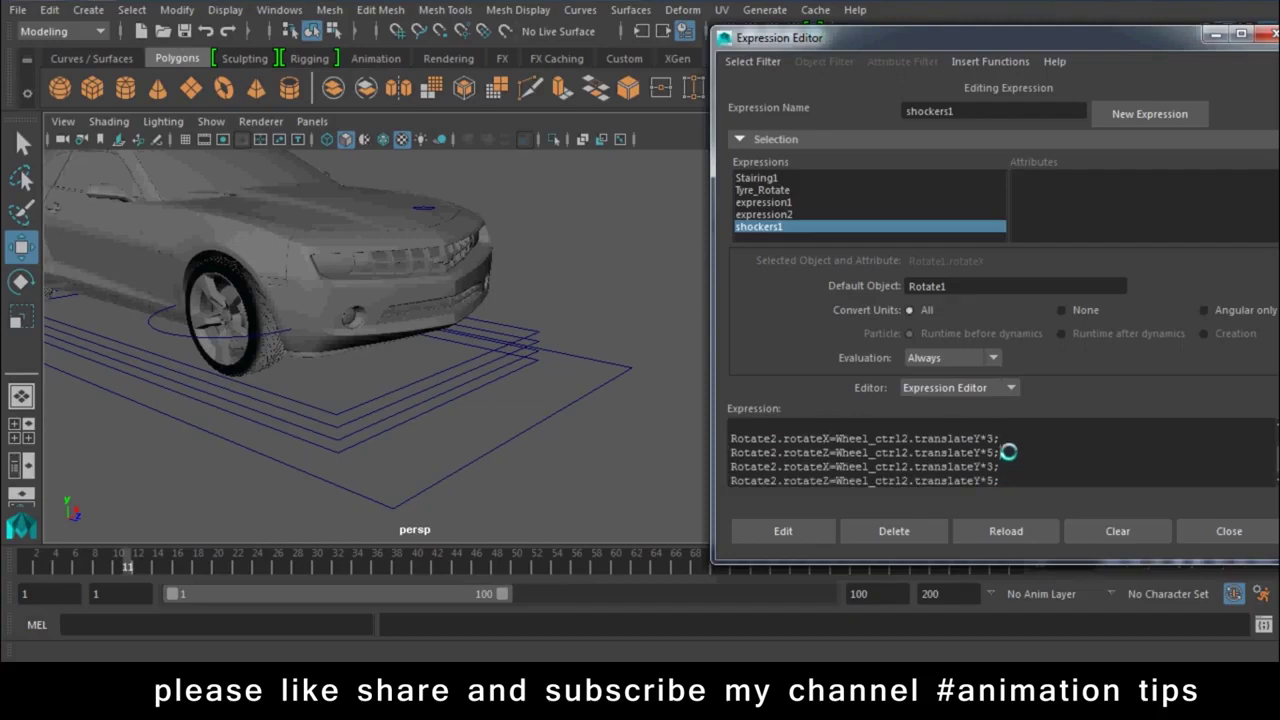
pyautogui.click(1008, 452)
pyautogui.press('Return')
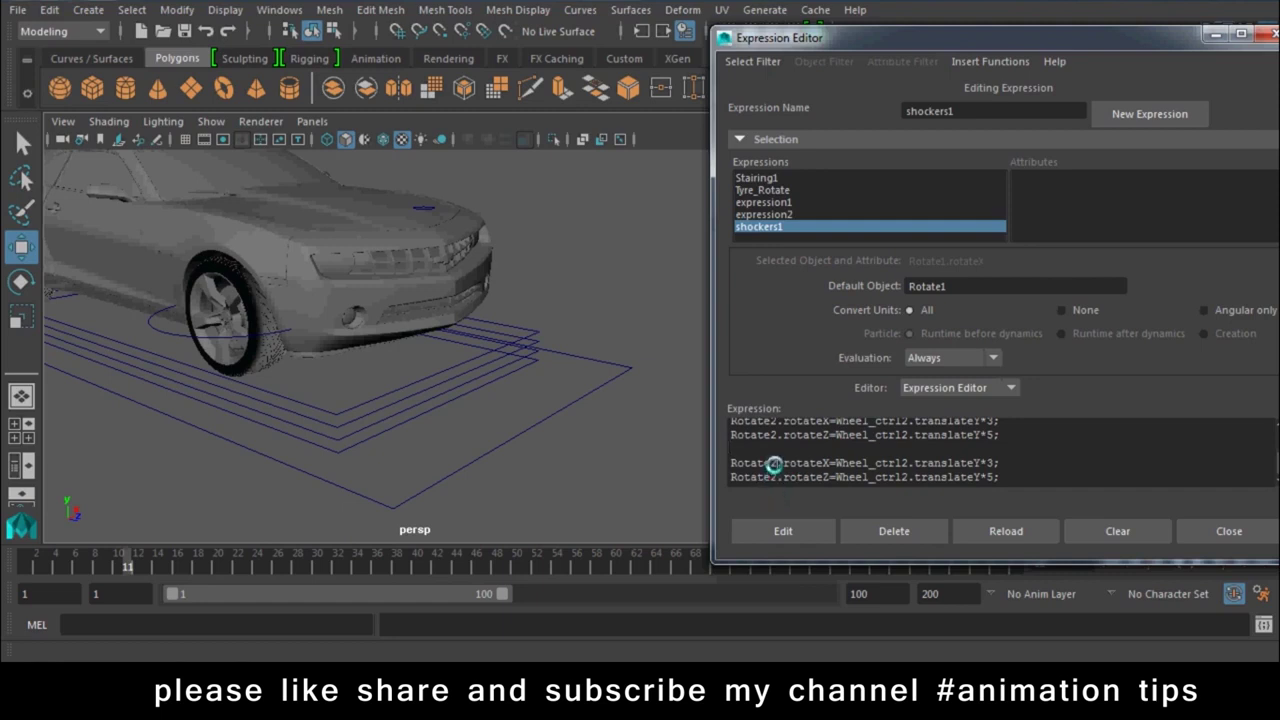
pyautogui.write('3')
pyautogui.write('3')
pyautogui.write('3')
pyautogui.write('3')
pyautogui.click(782, 533)
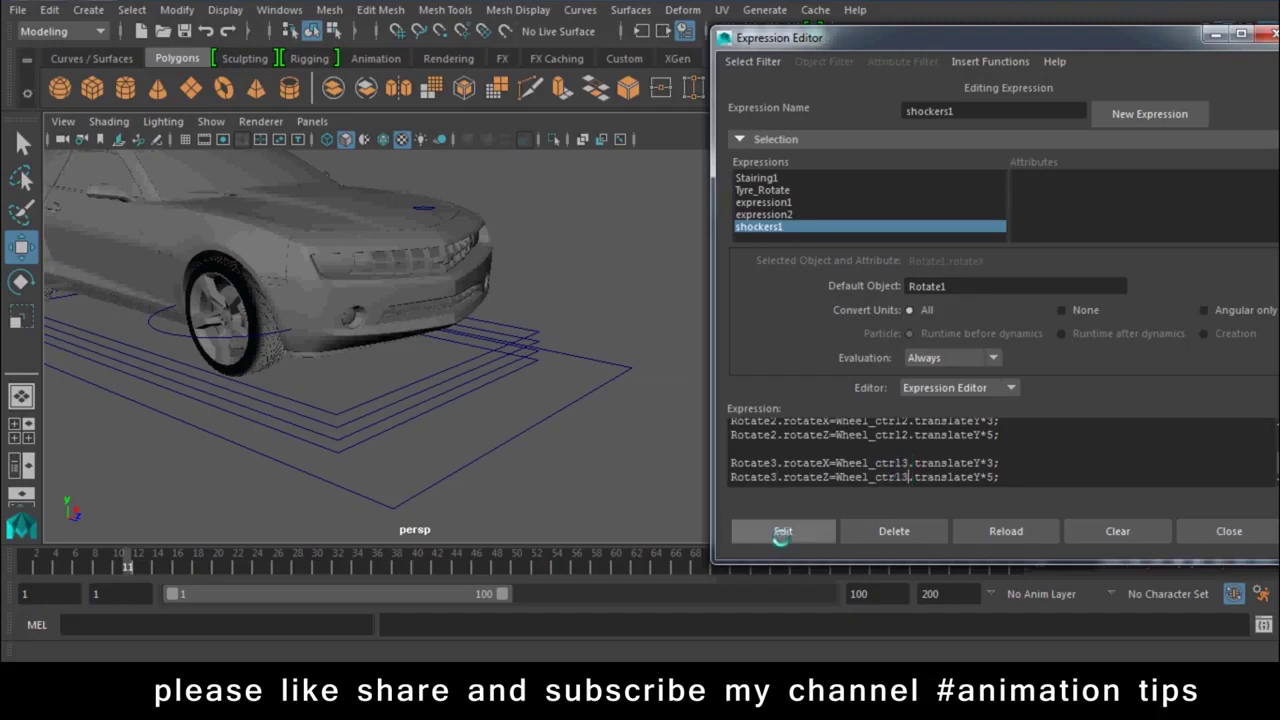
# Step: Test the rear wheel control, then negate Wheel_ctrl3 in the Rotate3.rotateZ line and re-apply
pyautogui.keyDown('alt'); pyautogui.moveTo(509, 409); pyautogui.dragTo(565, 345); pyautogui.keyUp('alt')
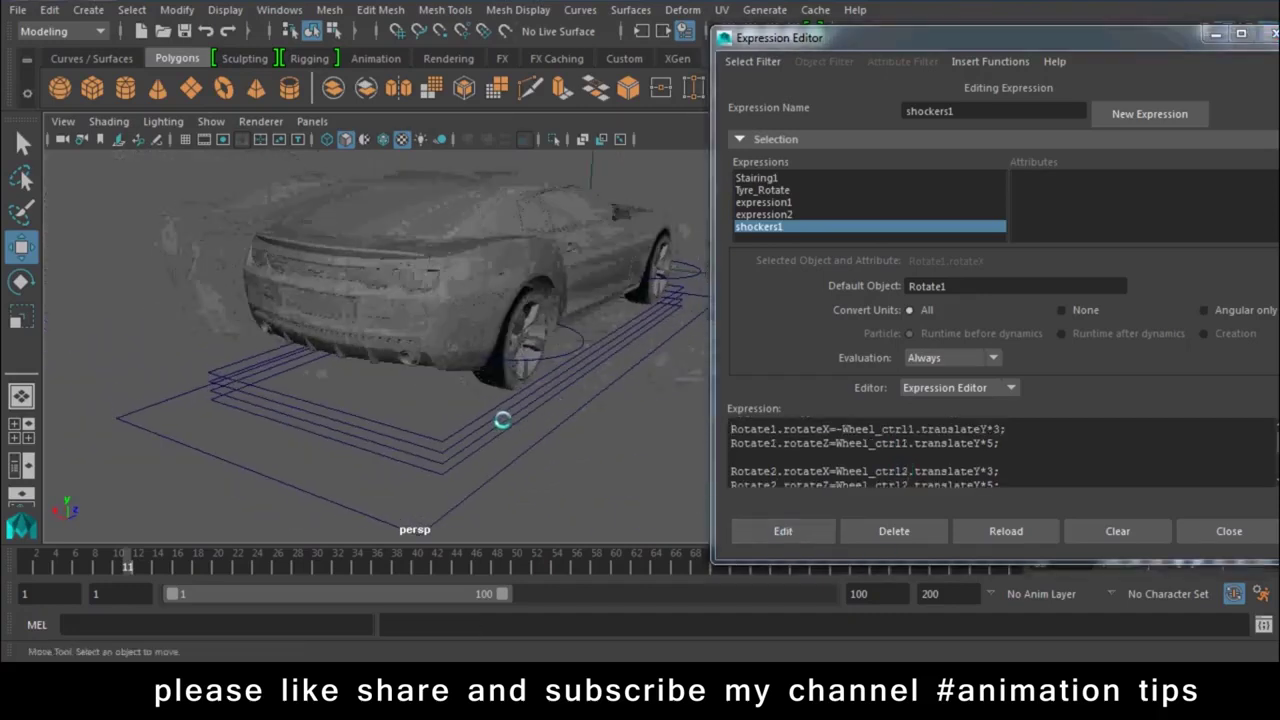
pyautogui.click(579, 334)
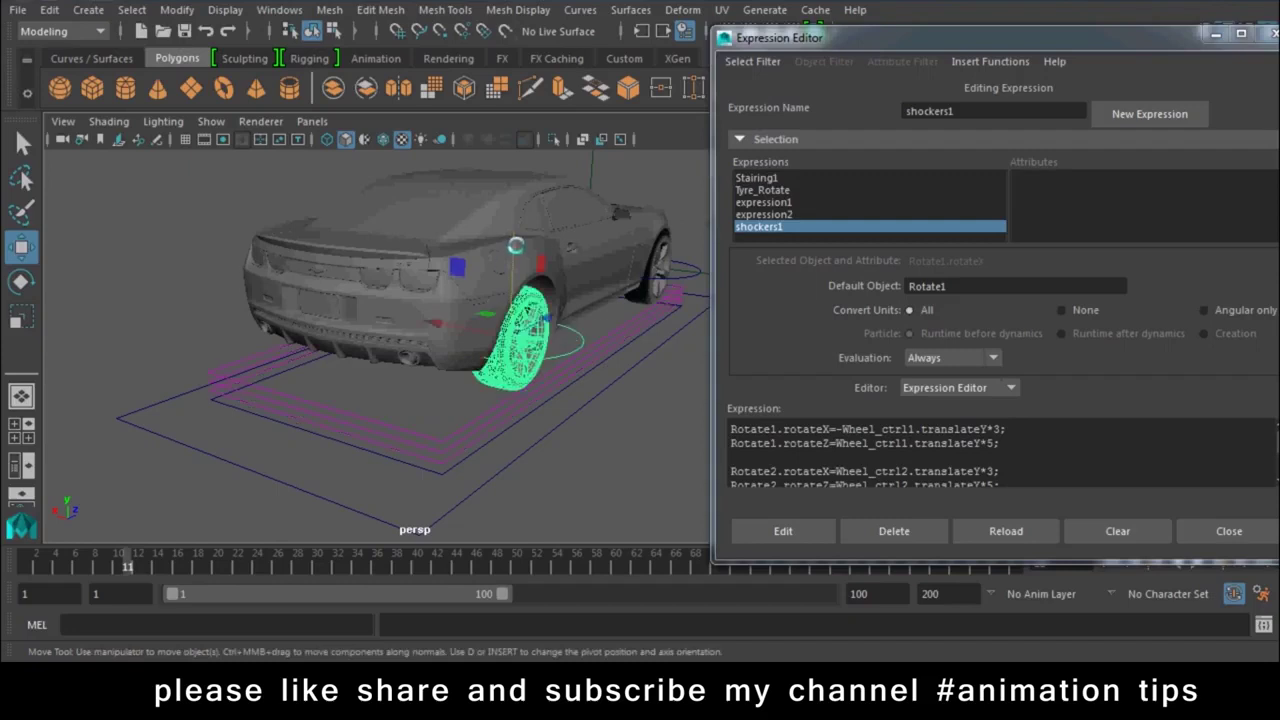
pyautogui.moveTo(515, 245); pyautogui.dragTo(510, 275)
pyautogui.scroll(-2, 848, 475)
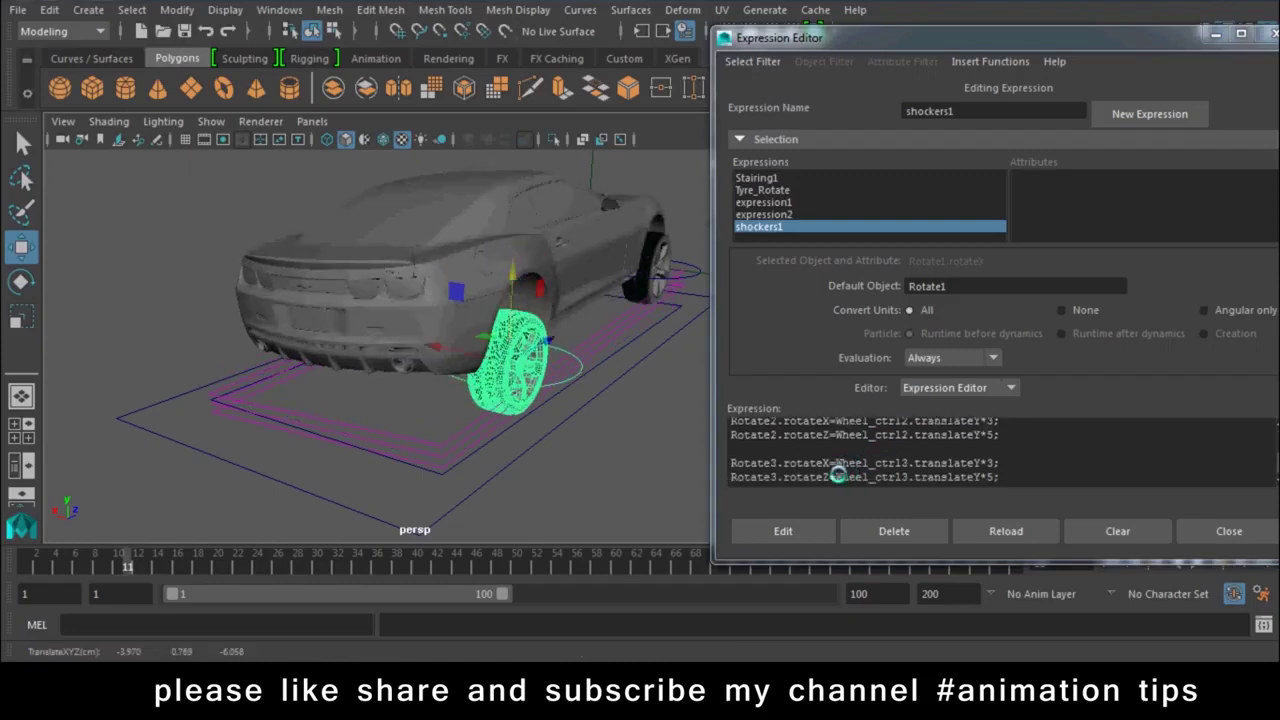
pyautogui.click(840, 478)
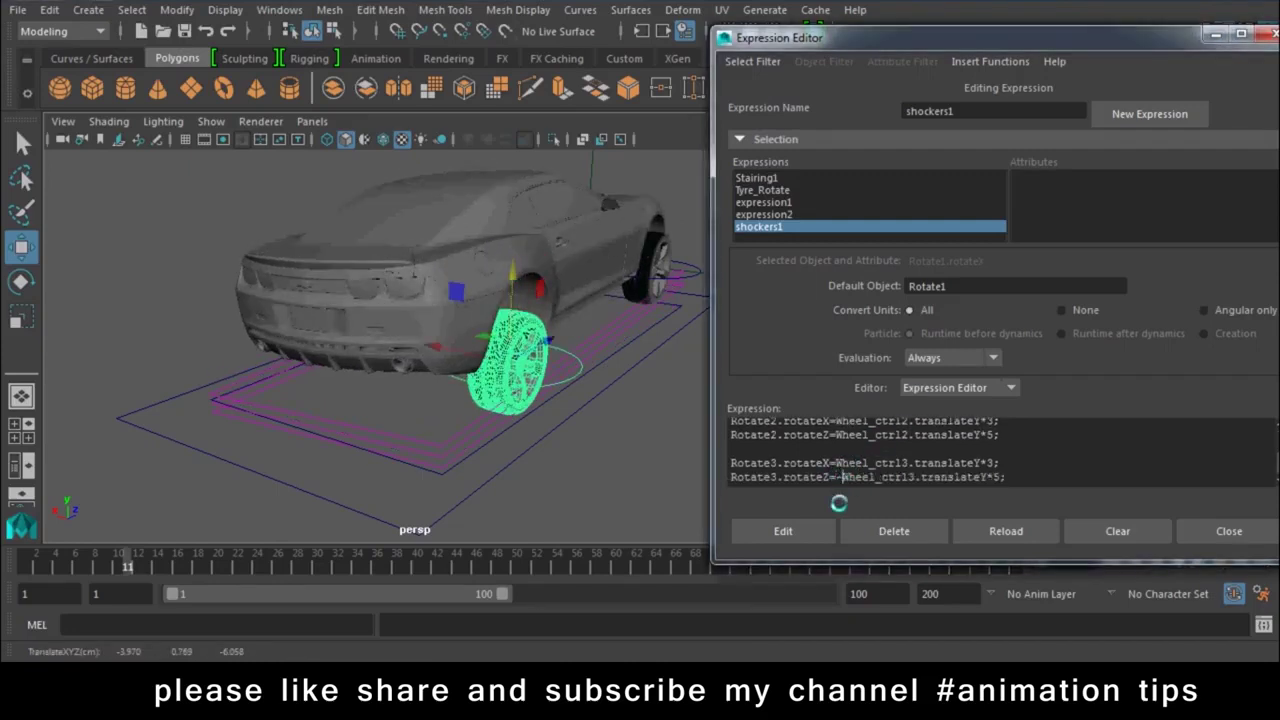
pyautogui.click(812, 522)
pyautogui.moveTo(508, 278)
pyautogui.keyDown('alt'); pyautogui.mouseDown()
pyautogui.moveTo(400, 285)
pyautogui.moveTo(345, 305)
pyautogui.mouseUp(); pyautogui.keyUp('alt')
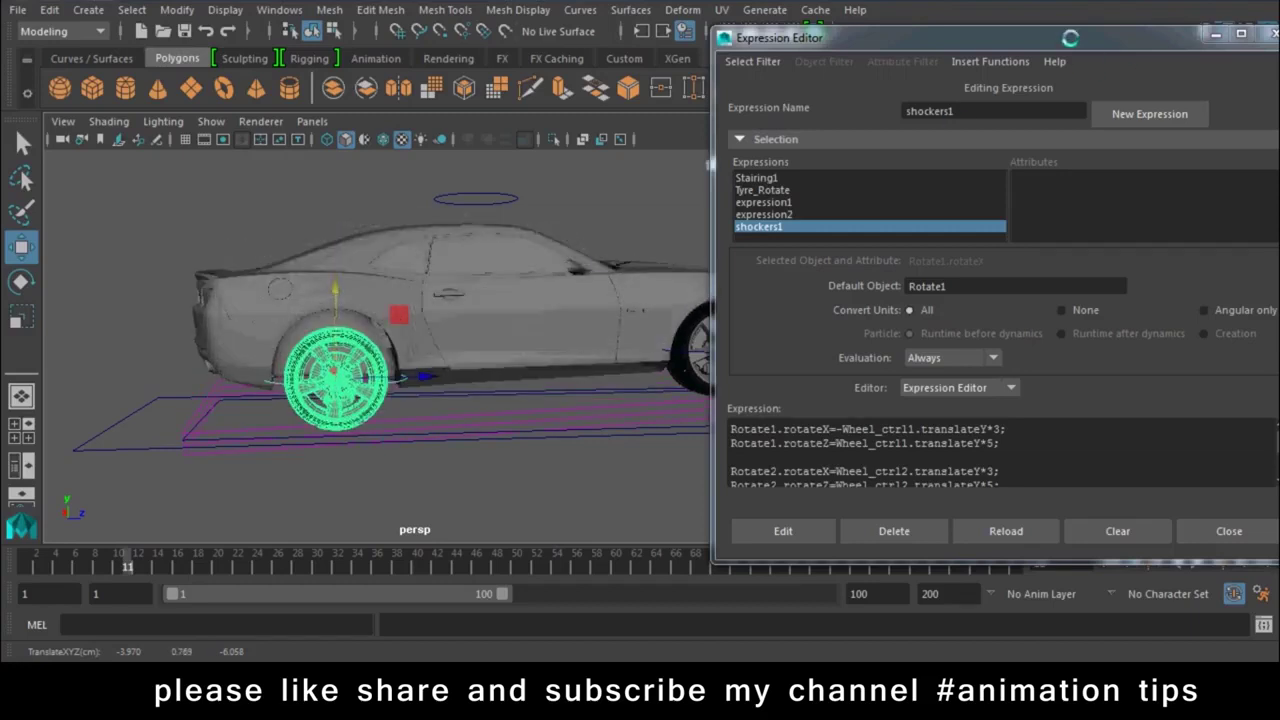
# Step: Reset the wheel control's Translate Y to 0 in the Channel Box
pyautogui.moveTo(1132, 30); pyautogui.dragTo(1127, 258)
pyautogui.click(1271, 183)
pyautogui.click(1216, 208)
pyautogui.write('0')
pyautogui.press('Return')
pyautogui.keyDown('alt'); pyautogui.moveTo(250, 360); pyautogui.dragTo(560, 350); pyautogui.keyUp('alt')
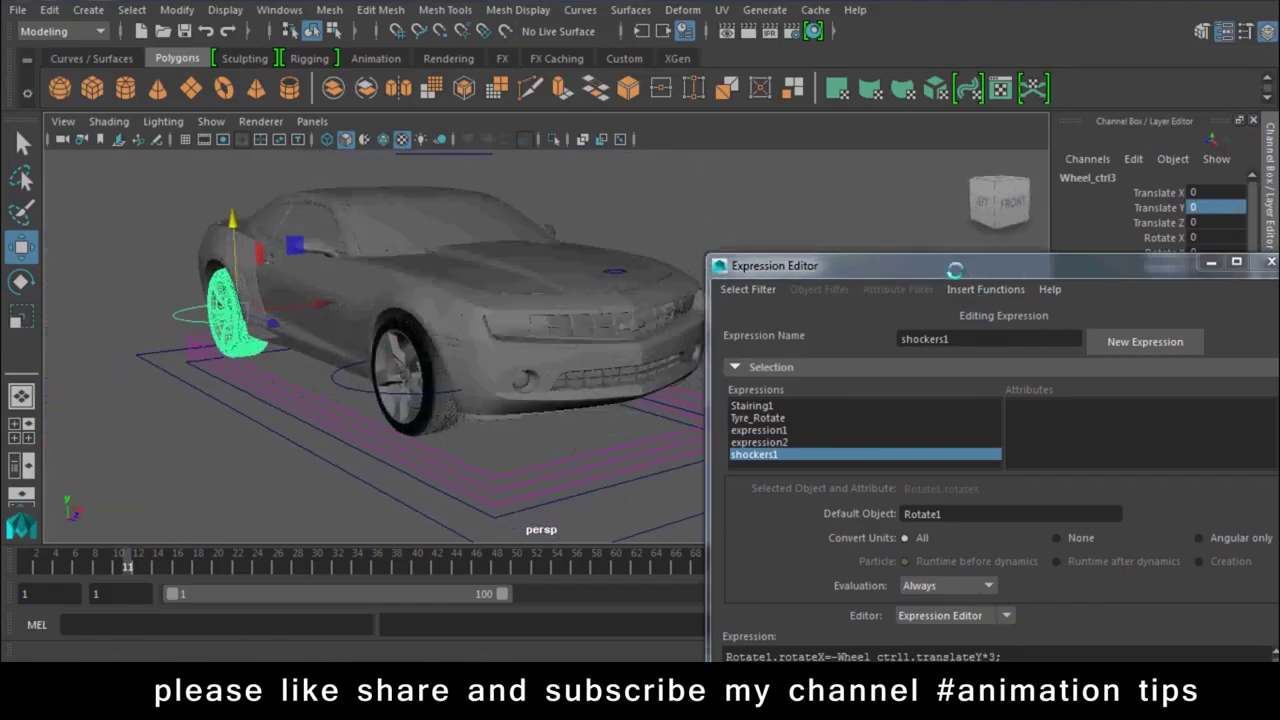
pyautogui.moveTo(960, 265); pyautogui.dragTo(952, 50)
# Step: Copy the Rotate3 line pair and paste a duplicate below it
pyautogui.scroll(-1, 1005, 454)
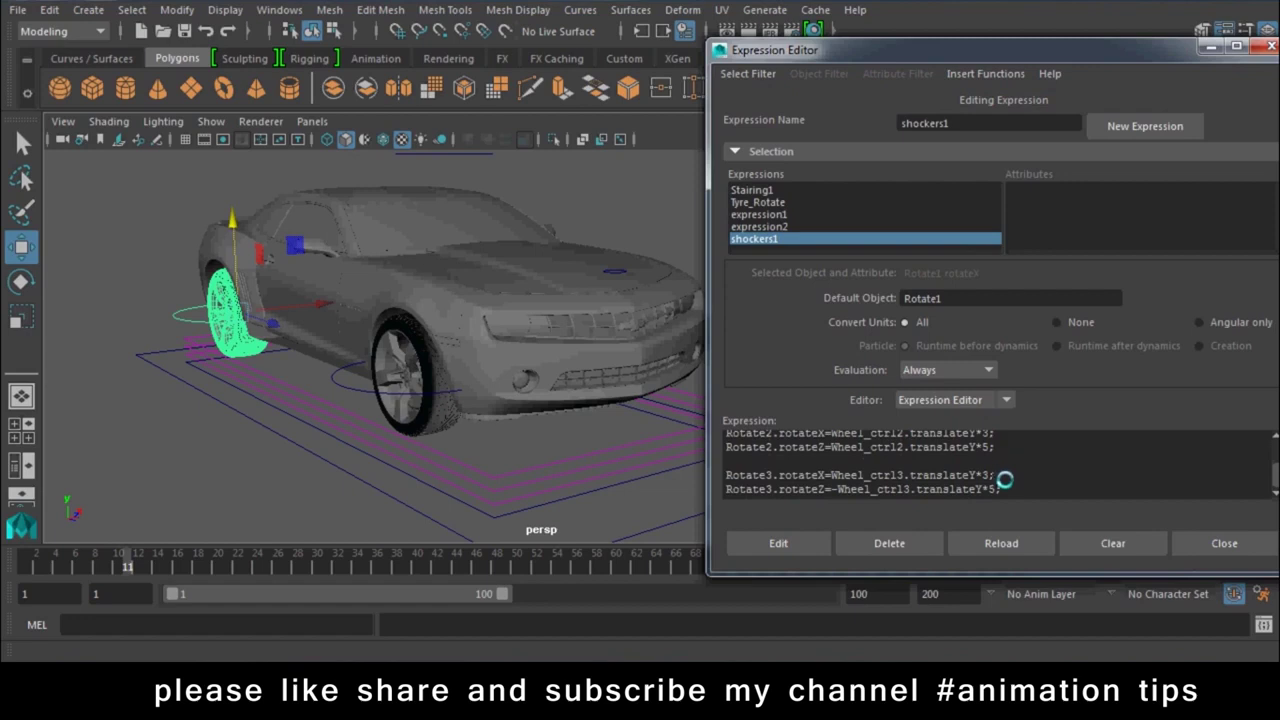
pyautogui.moveTo(1002, 489); pyautogui.dragTo(718, 476)
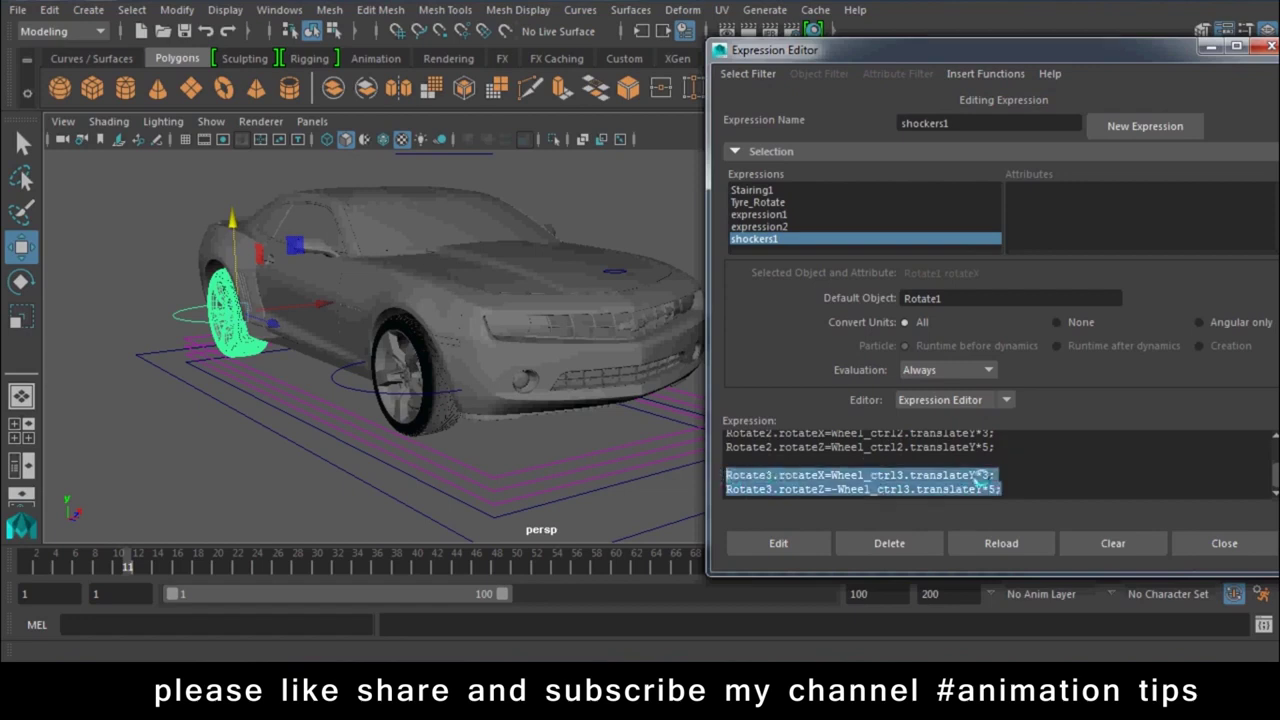
pyautogui.hotkey('ctrl', 'v')
pyautogui.press('Return')
pyautogui.press('Return')
pyautogui.write('Rotate3.rotateX=Wheel_ctrl3.translateY*3; Rotate3.rotateZ=-Wheel_ctrl3.translateY*5;')
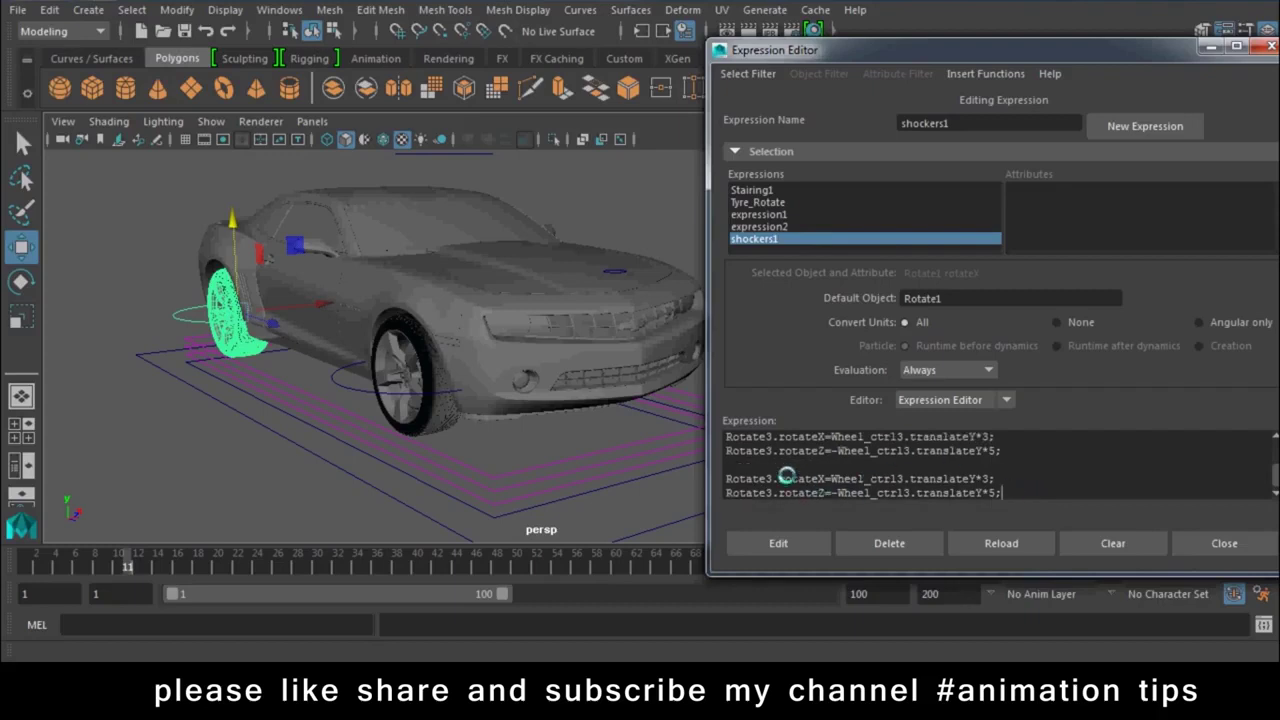
# Step: Change the pasted lines to Rotate4 and Wheel_ctrl4 and apply the expression
pyautogui.click(769, 478)
pyautogui.press('BackSpace')
pyautogui.write('4')
pyautogui.click(903, 479)
pyautogui.press('BackSpace')
pyautogui.write('4')
pyautogui.moveTo(900, 46); pyautogui.dragTo(808, 14)
pyautogui.click(667, 511)
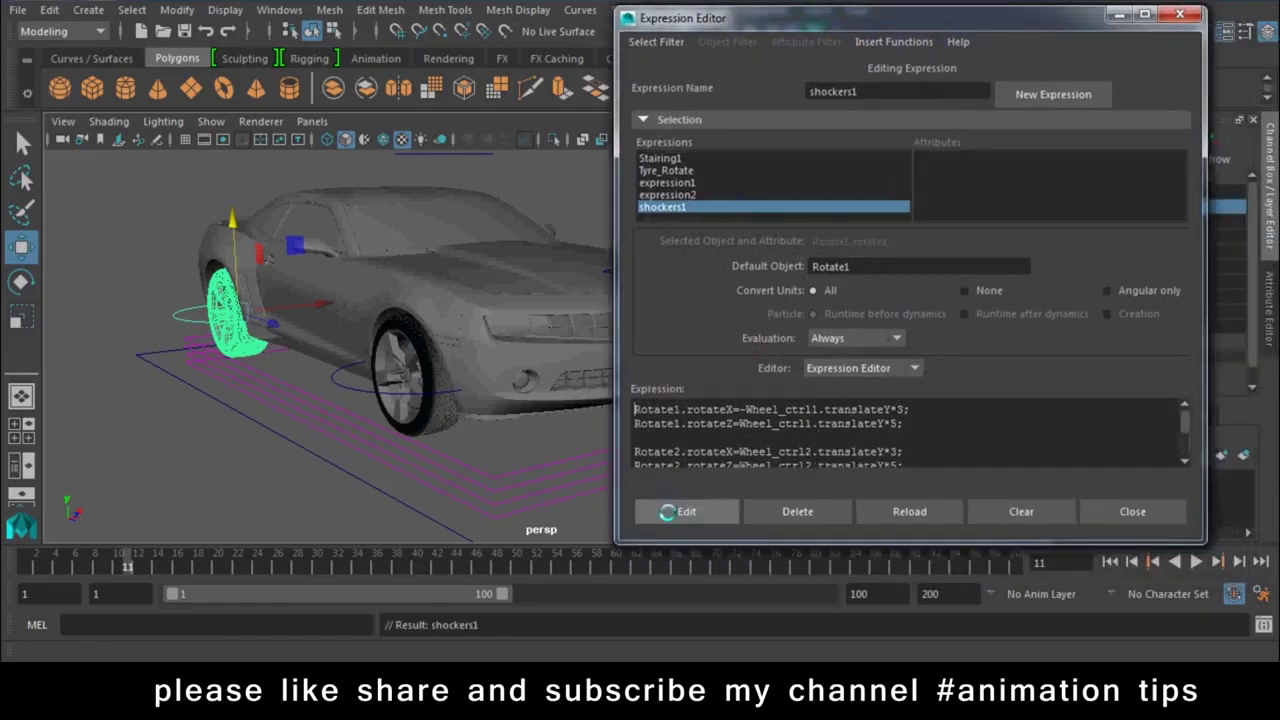
# Step: Test the front wheel control by lowering it, then maximize the expression window
pyautogui.moveTo(1186, 416); pyautogui.dragTo(1184, 452)
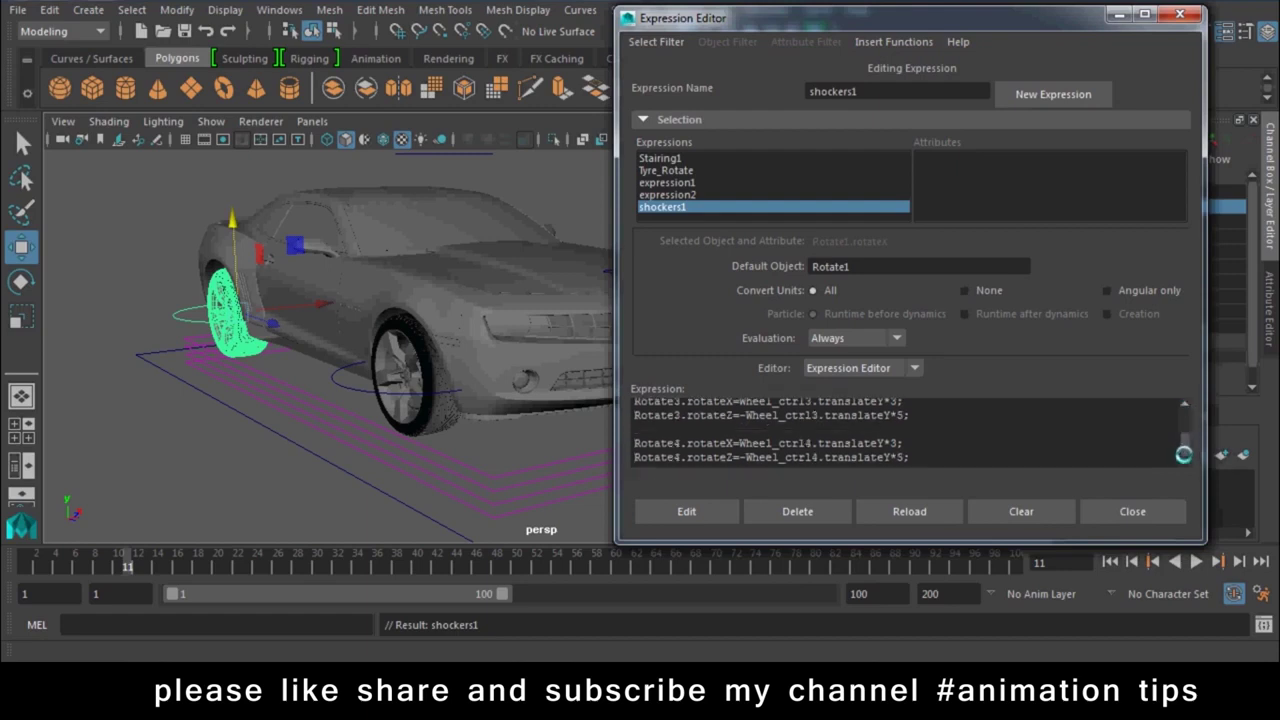
pyautogui.moveTo(750, 20); pyautogui.dragTo(950, 0)
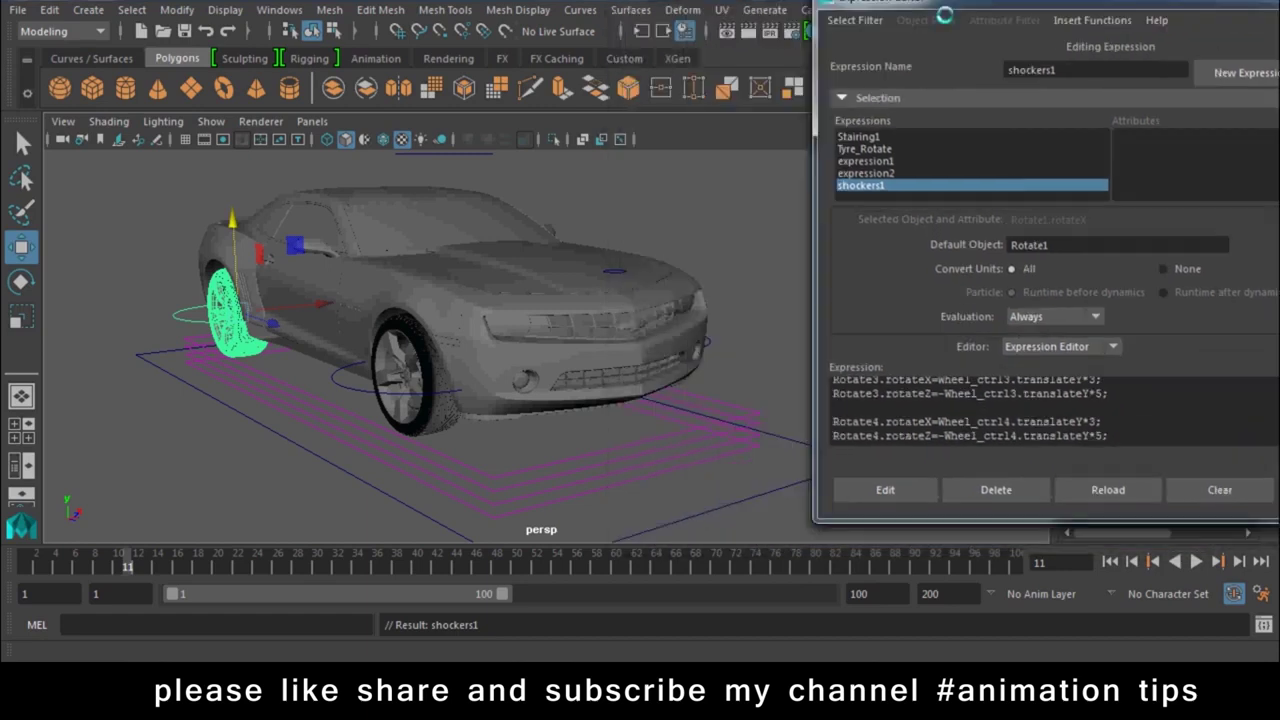
pyautogui.click(352, 392)
pyautogui.moveTo(419, 281); pyautogui.dragTo(418, 305)
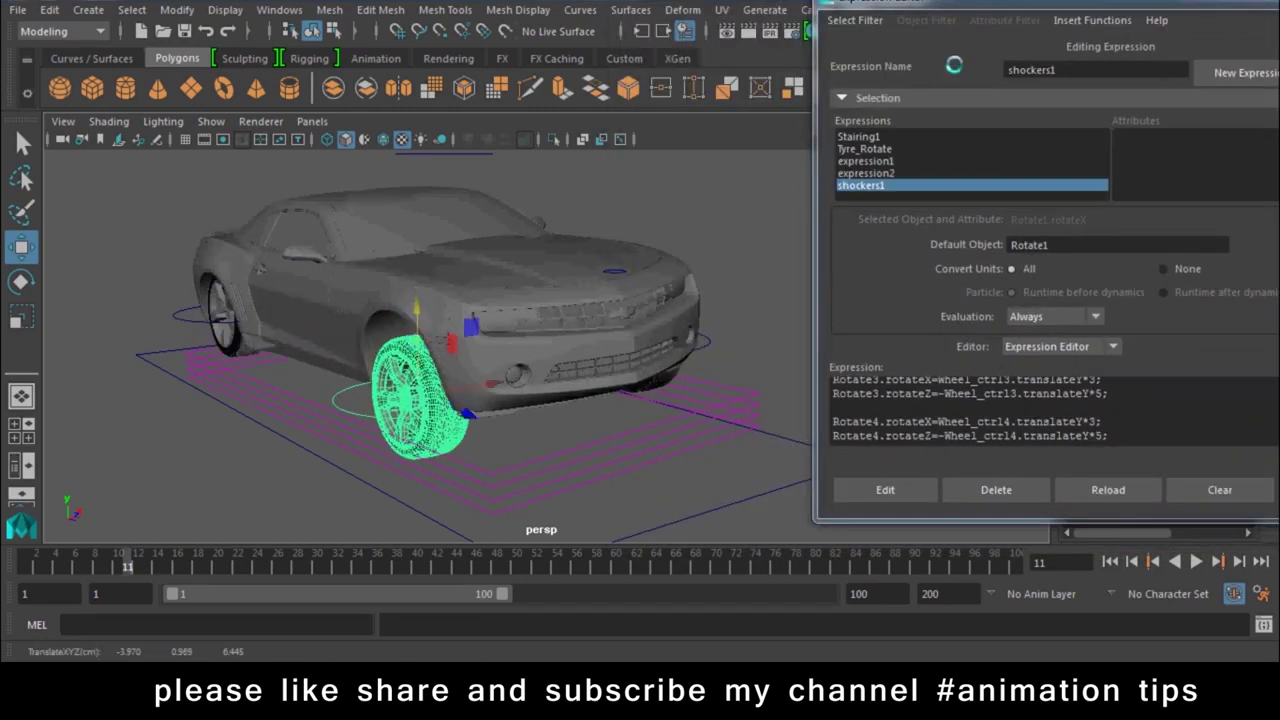
pyautogui.doubleClick(965, 4)
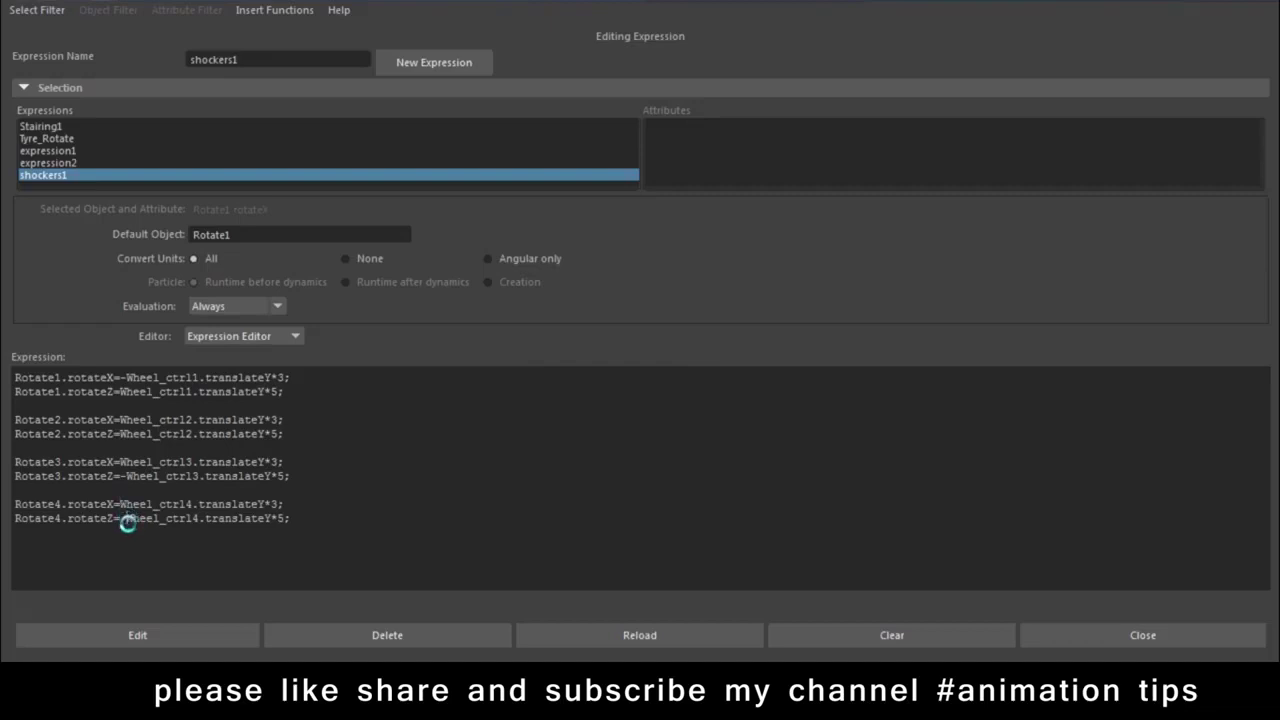
pyautogui.click(114, 630)
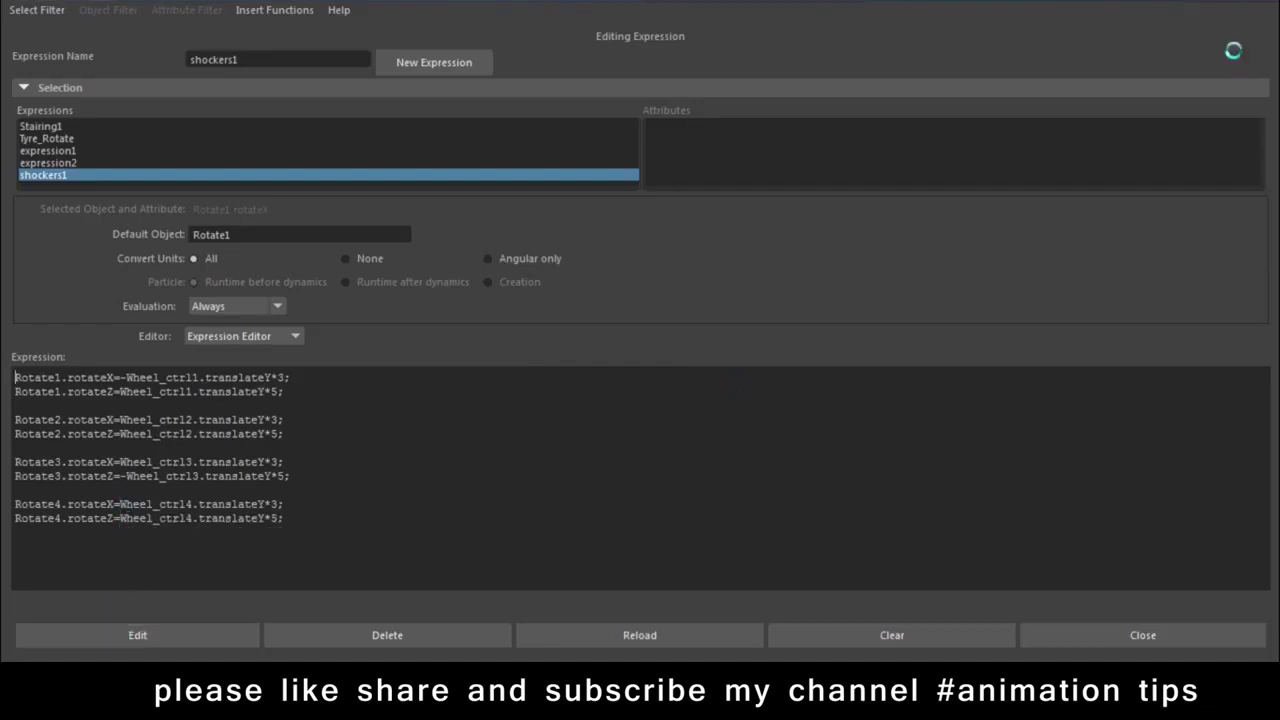
# Step: Restore the expression window, test raising the wheel control, then undo the move
pyautogui.doubleClick(1220, 1)
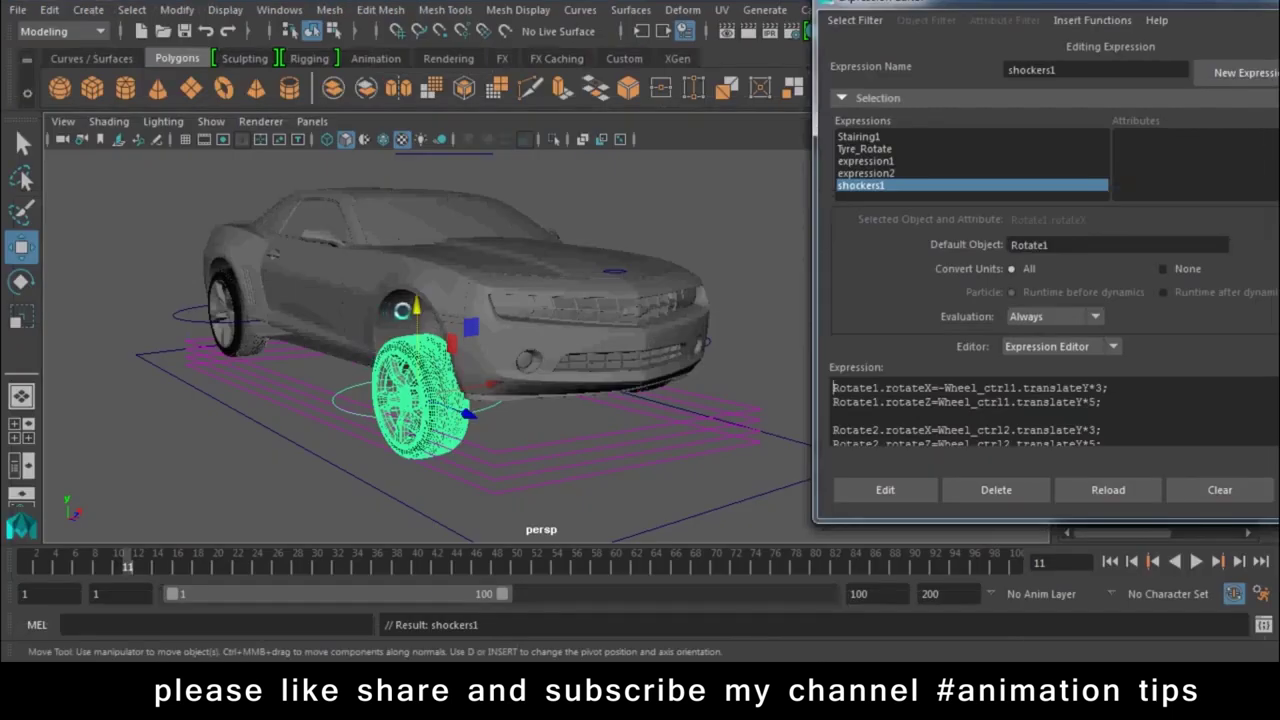
pyautogui.moveTo(416, 302)
pyautogui.mouseDown()
pyautogui.moveTo(415, 252)
pyautogui.moveTo(495, 350)
pyautogui.mouseUp()
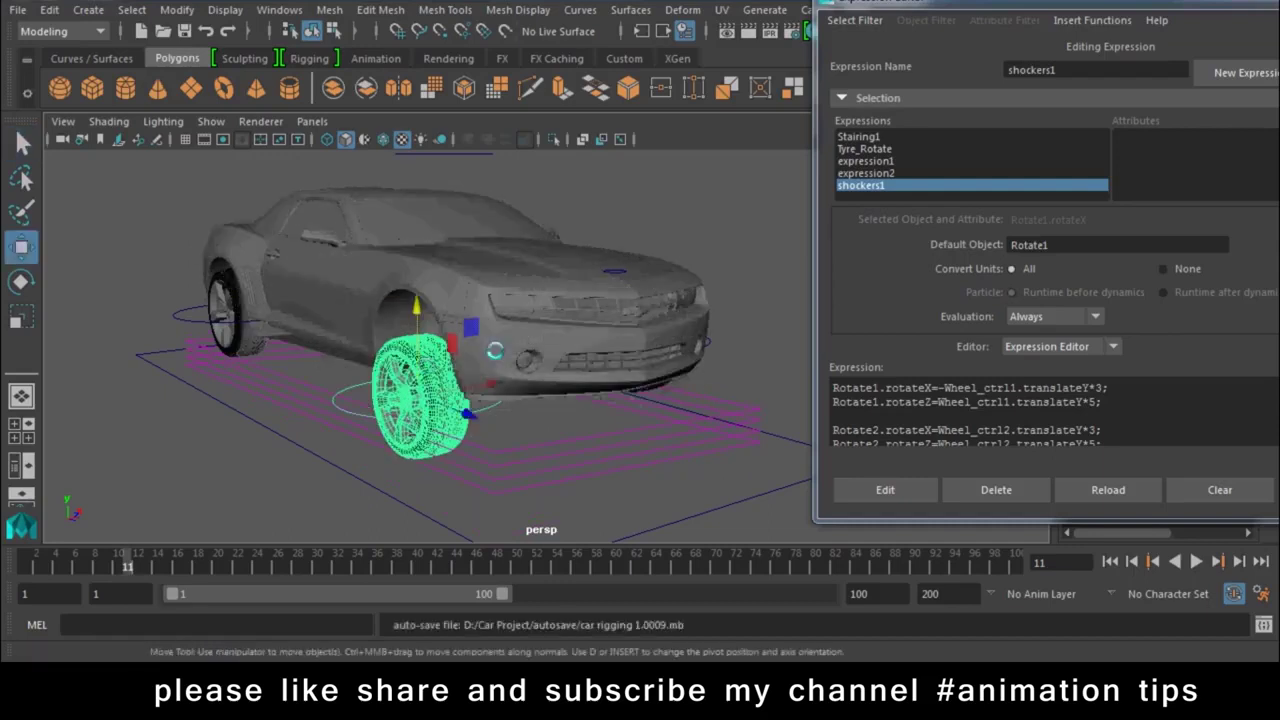
pyautogui.hotkey('ctrl', 'z')
# Step: Set Wheel_ctrl4's minimum Translate Y limit to -0.80 and test its range
pyautogui.moveTo(1014, 30); pyautogui.dragTo(829, 48)
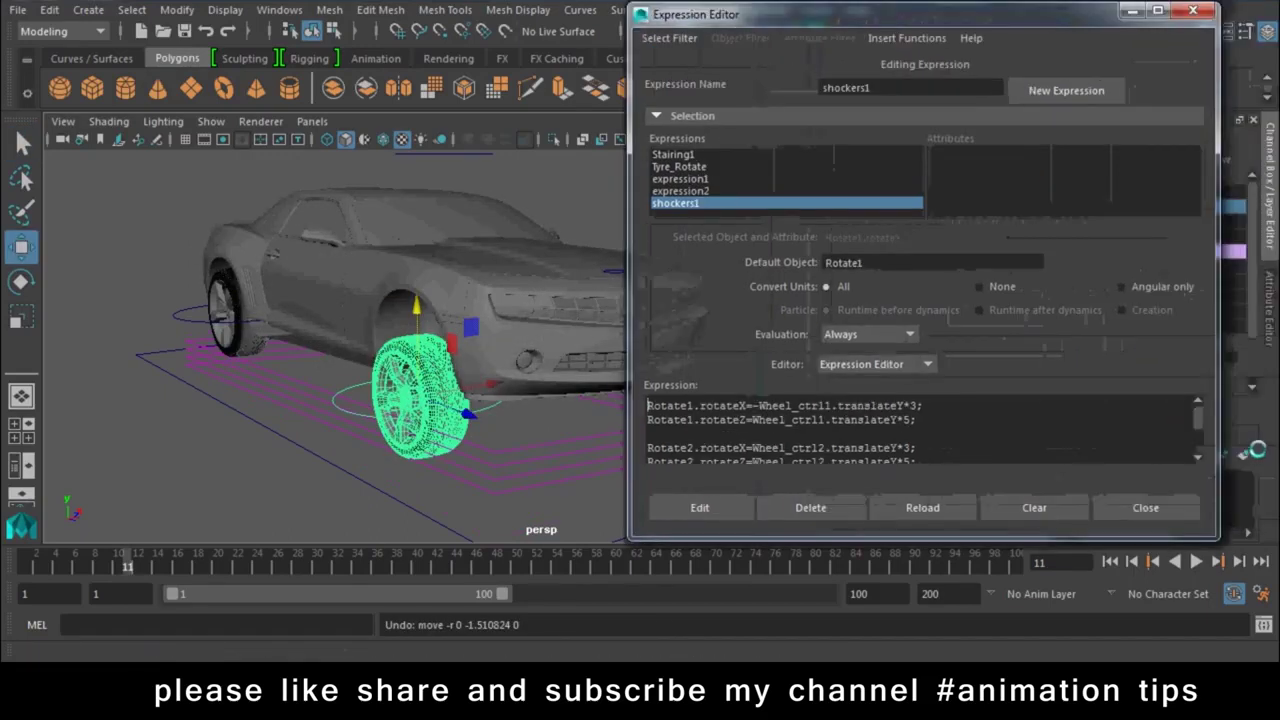
pyautogui.moveTo(1198, 418); pyautogui.dragTo(1202, 472)
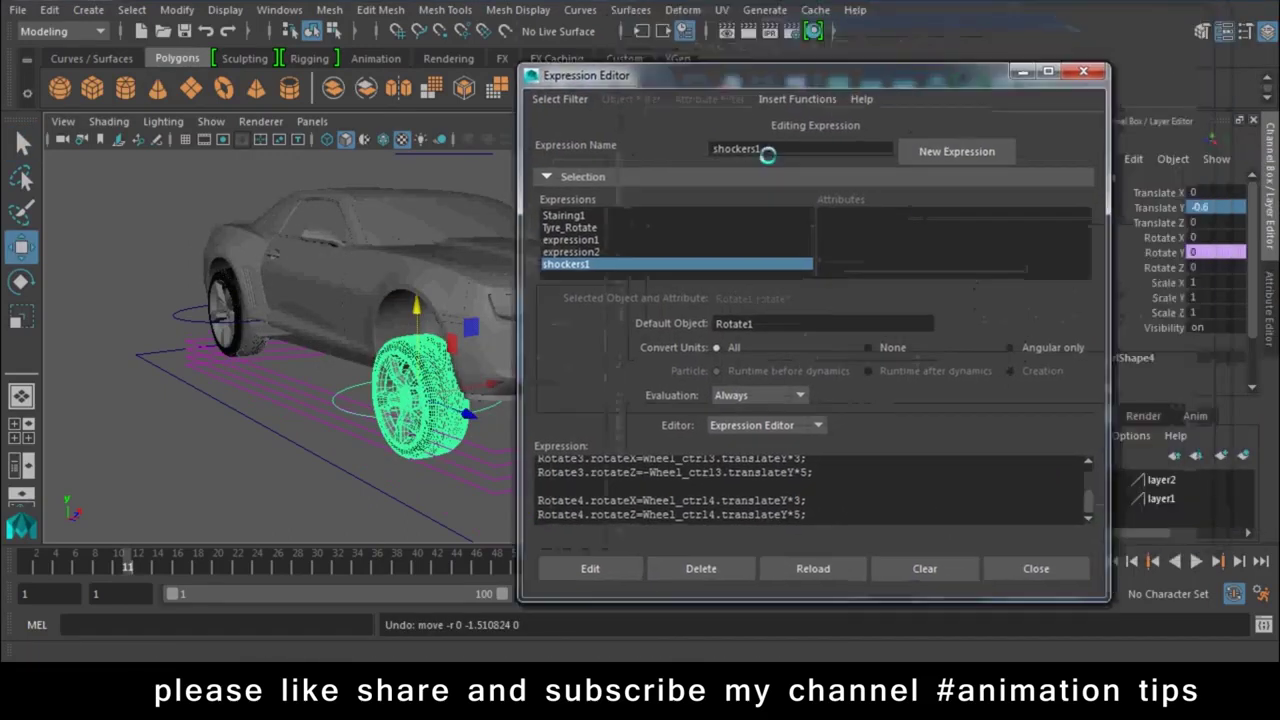
pyautogui.moveTo(970, 15); pyautogui.dragTo(820, 418)
pyautogui.click(1271, 300)
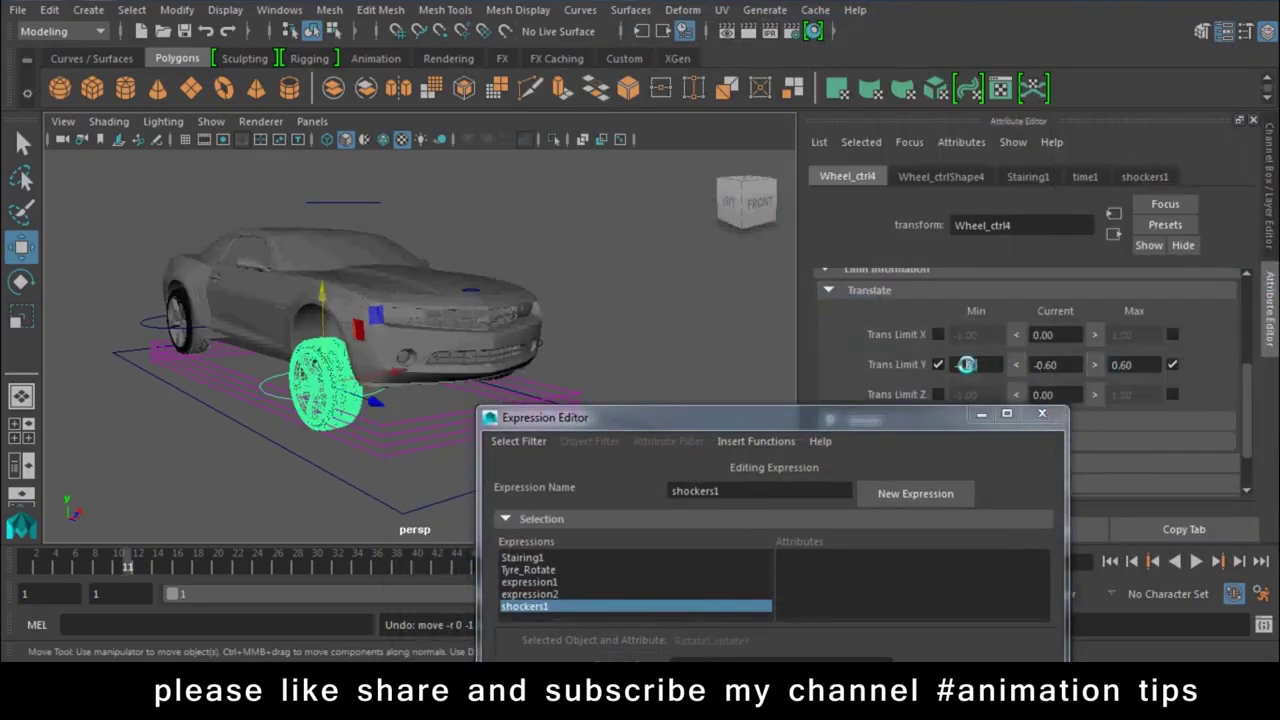
pyautogui.press('Return')
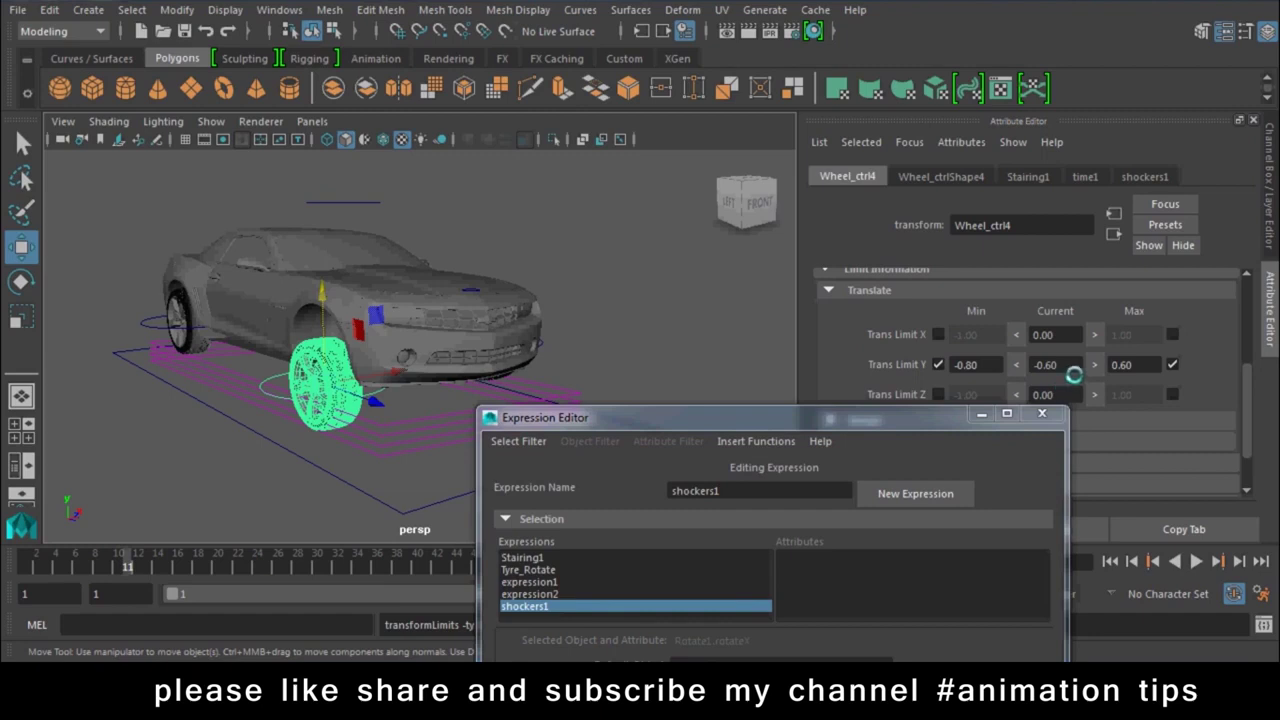
pyautogui.moveTo(325, 320)
pyautogui.mouseDown()
pyautogui.moveTo(340, 300)
pyautogui.moveTo(347, 331)
pyautogui.mouseUp()
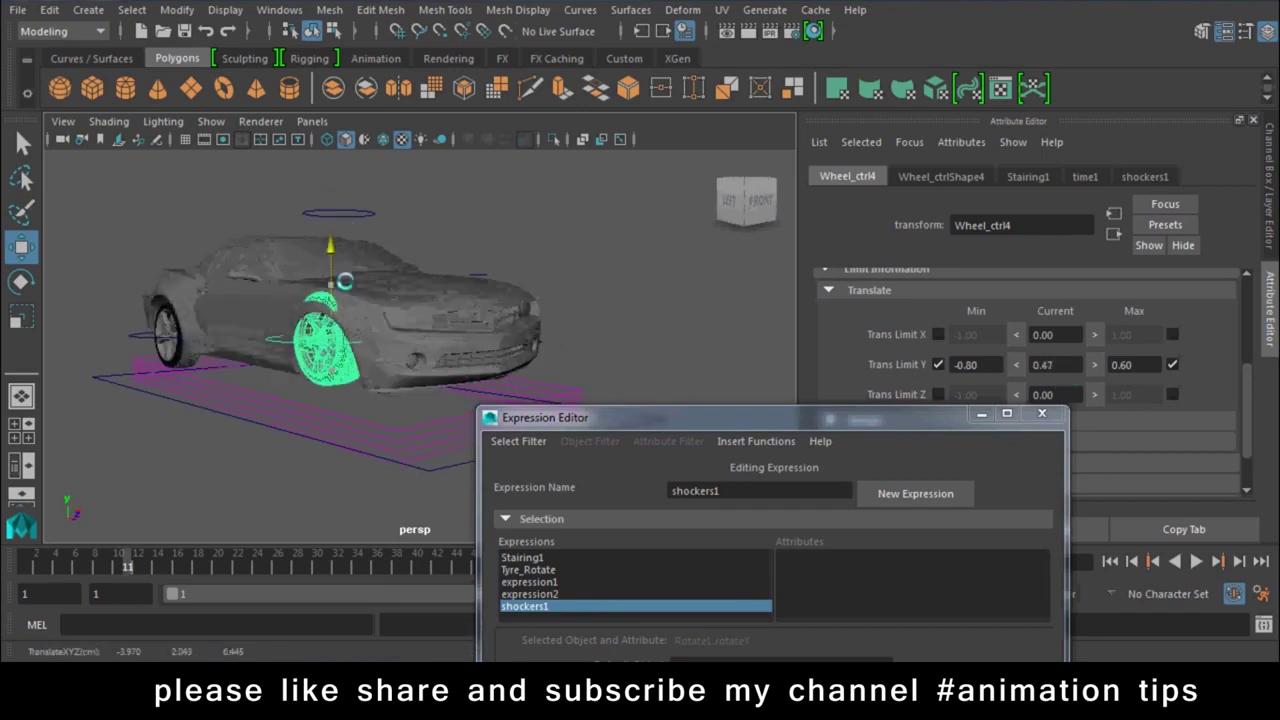
pyautogui.moveTo(347, 331); pyautogui.dragTo(348, 372)
pyautogui.moveTo(643, 428); pyautogui.dragTo(797, 71)
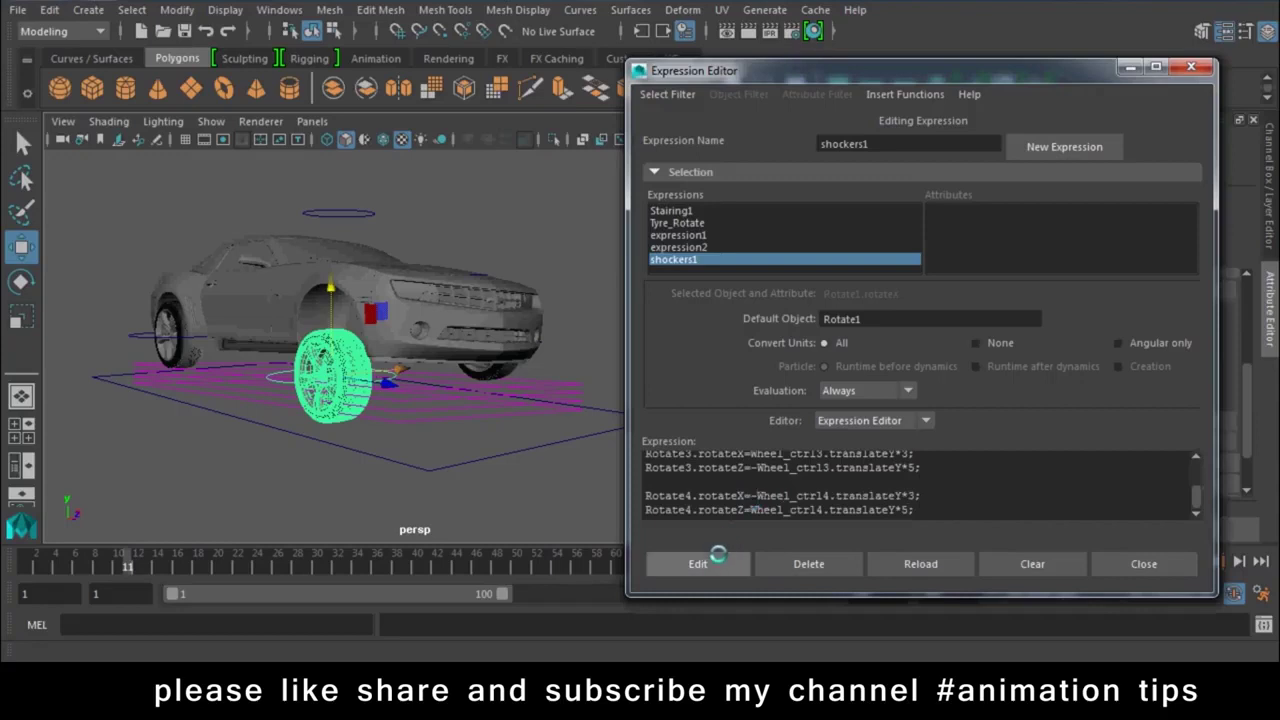
# Step: Remove the minus before Wheel_ctrl4 in the Rotate4.rotateX line and re-apply
pyautogui.click(714, 560)
pyautogui.scroll(-1, 733, 506)
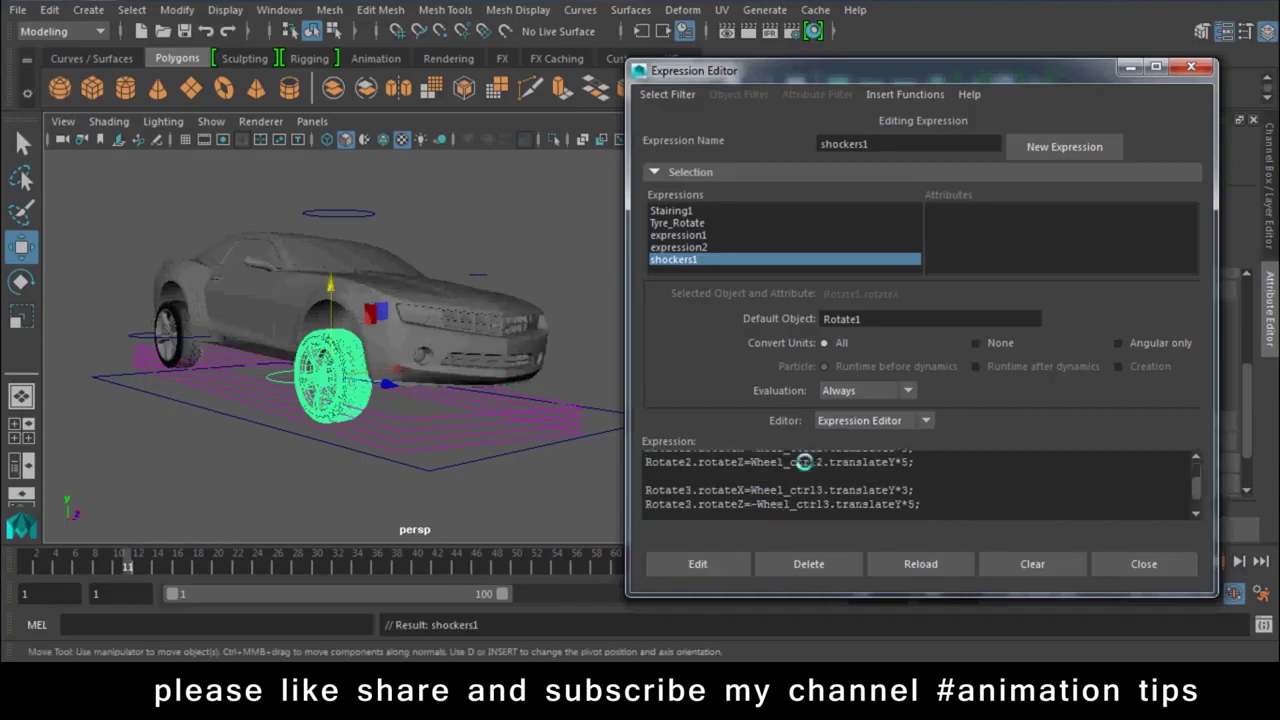
pyautogui.scroll(-1, 763, 500)
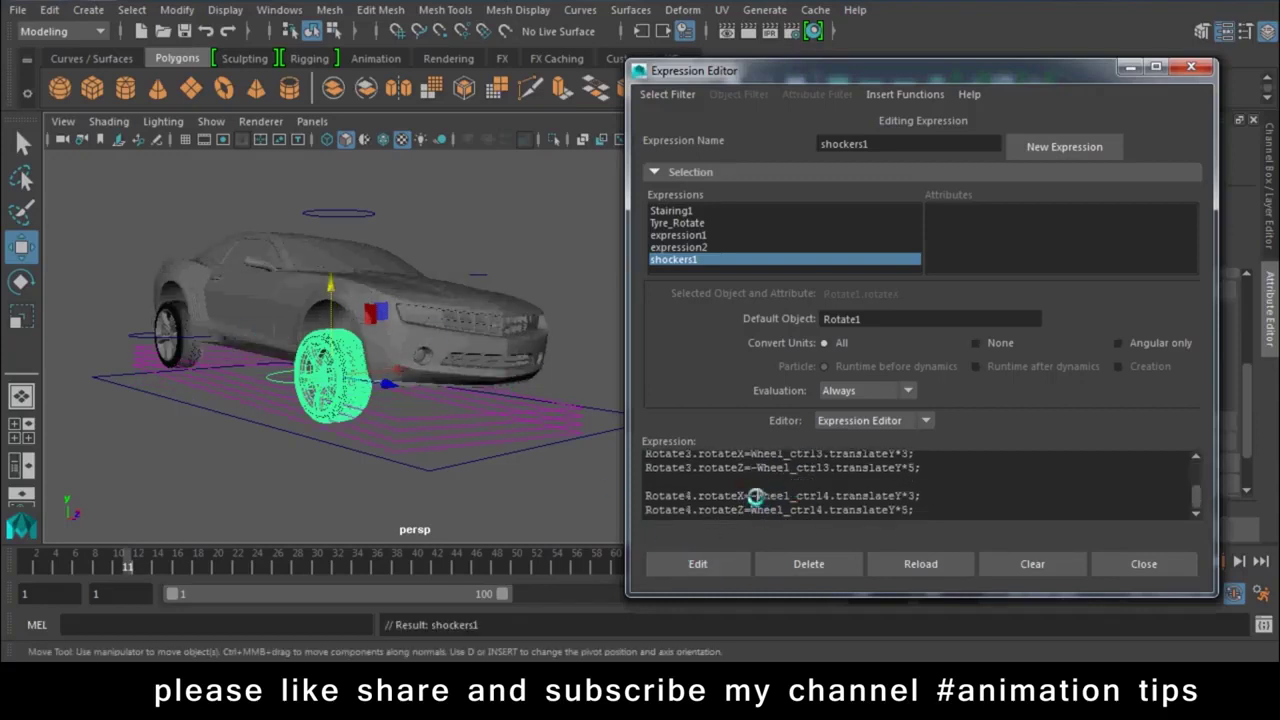
pyautogui.press('BackSpace')
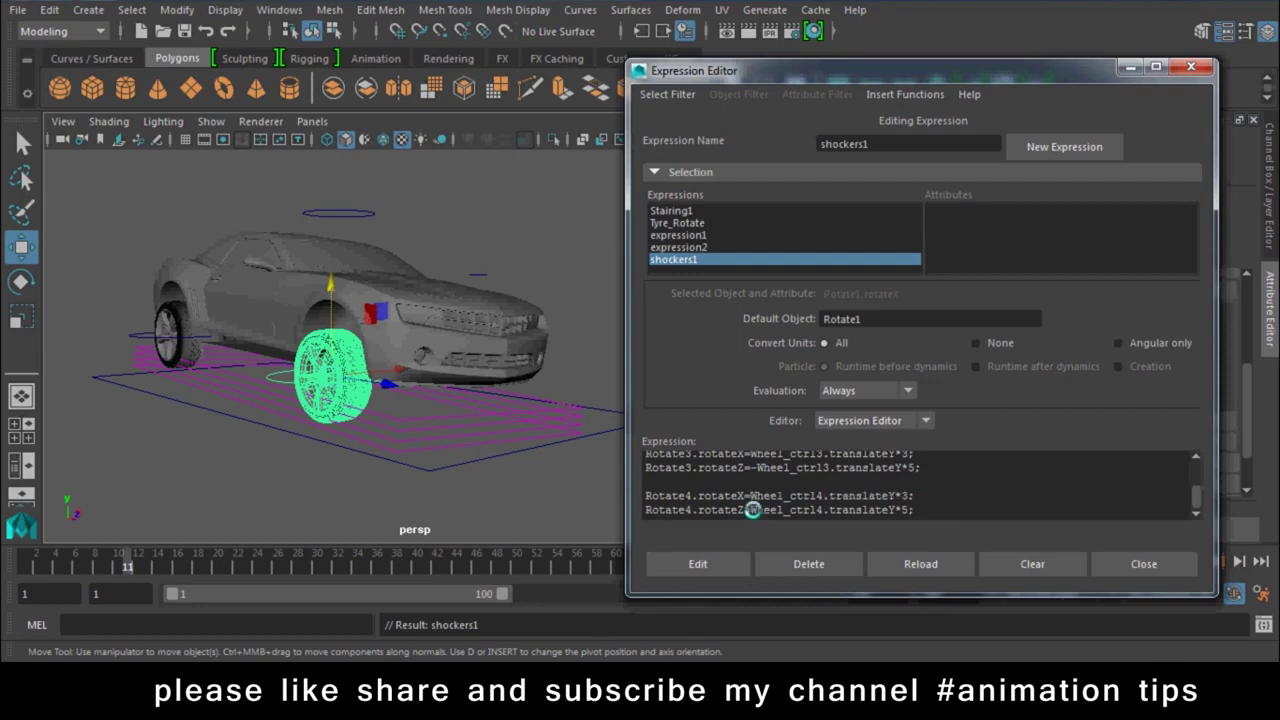
pyautogui.write('-')
pyautogui.click(700, 563)
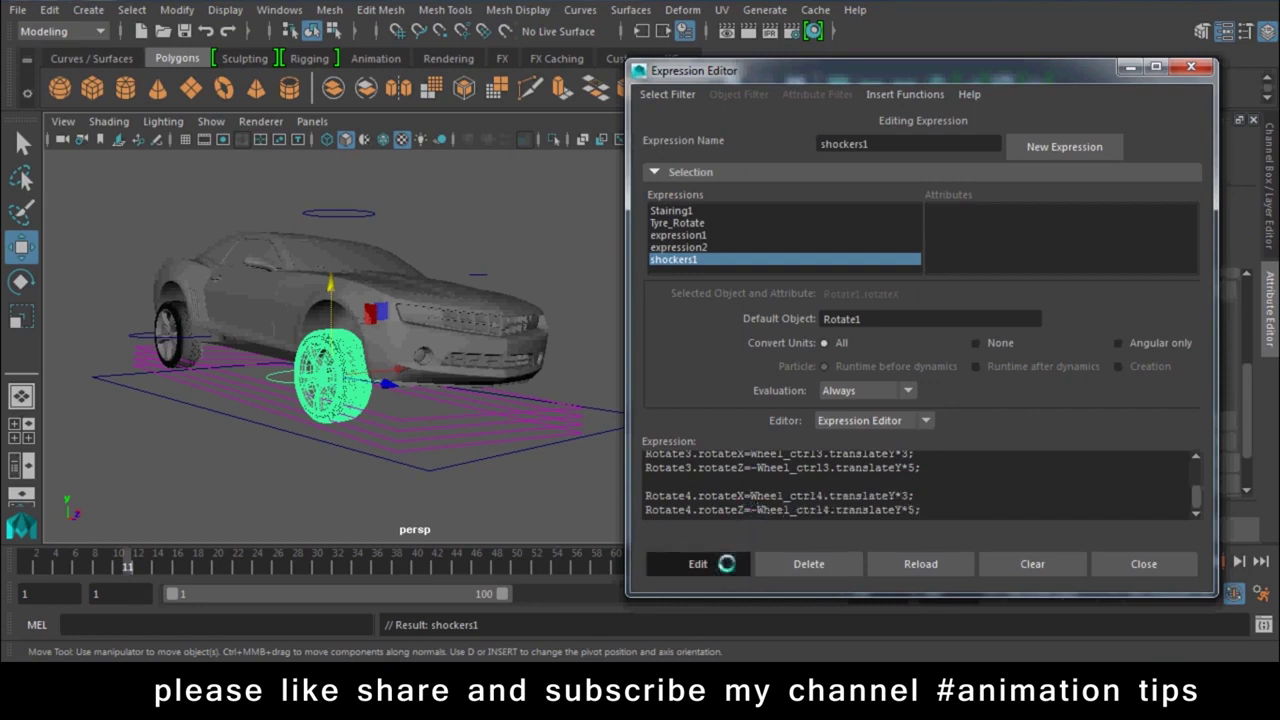
# Step: Test Wheel_ctrl4 by dragging it, re-apply shockers1, and check the car's tilt
pyautogui.moveTo(330, 284); pyautogui.dragTo(825, 492)
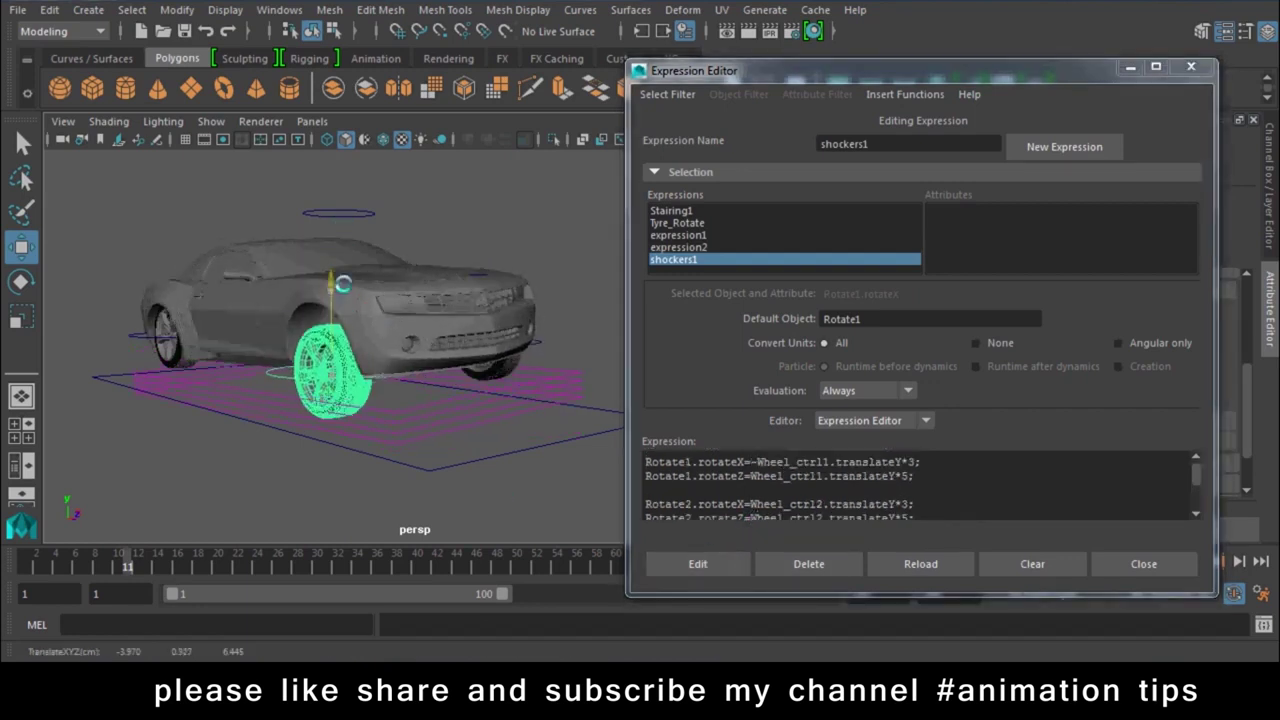
pyautogui.scroll(-2, 800, 500)
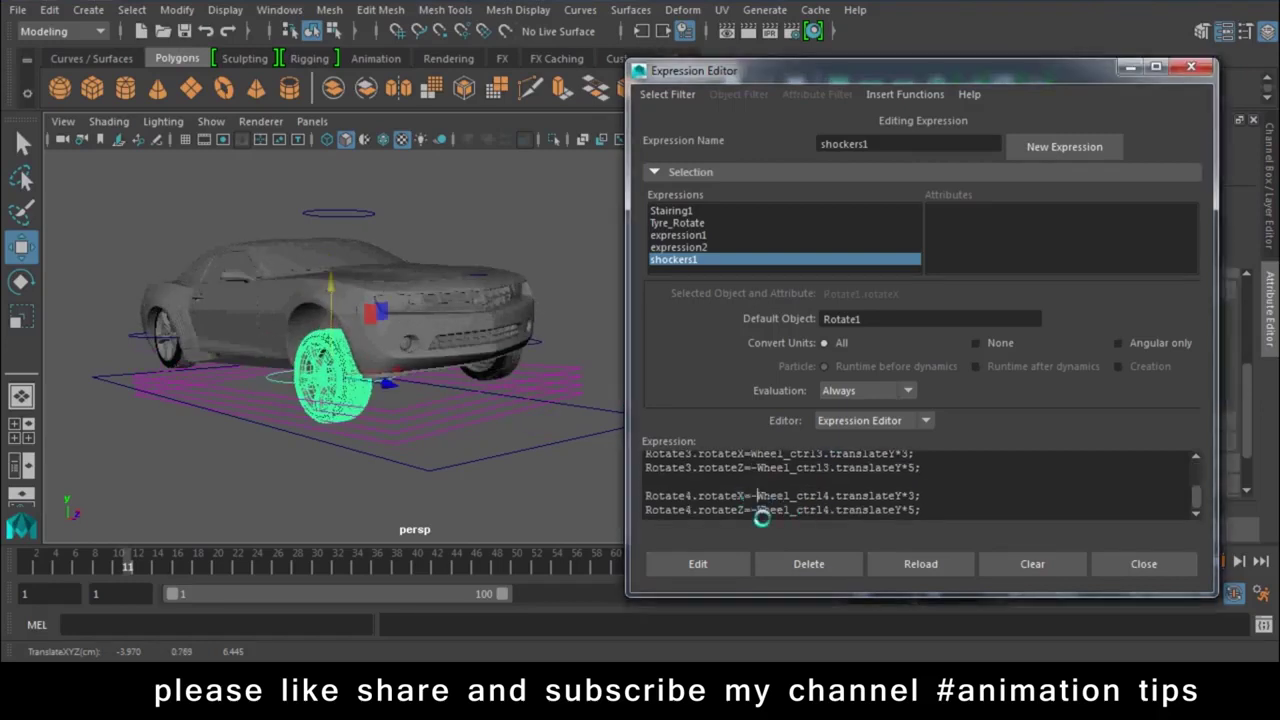
pyautogui.click(725, 563)
pyautogui.moveTo(329, 234)
pyautogui.mouseDown()
pyautogui.moveTo(361, 290)
pyautogui.moveTo(361, 335)
pyautogui.mouseUp()
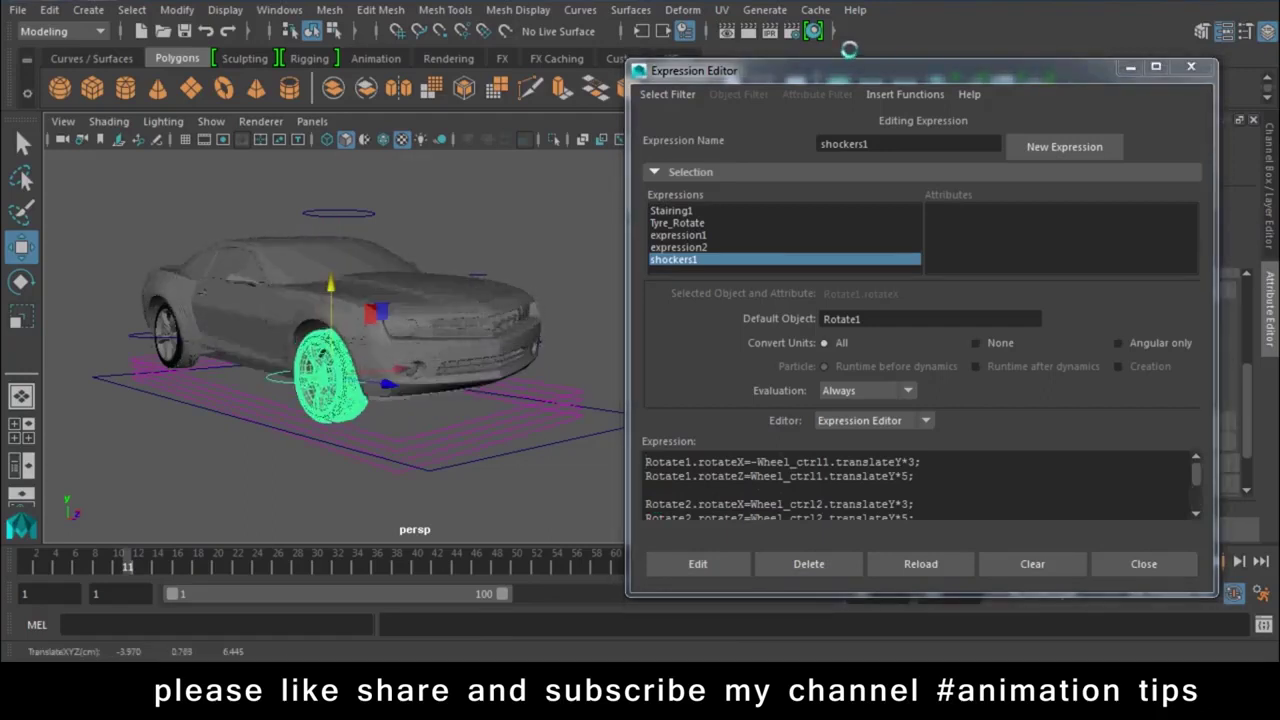
pyautogui.moveTo(780, 70)
pyautogui.mouseDown()
pyautogui.moveTo(736, 327)
pyautogui.moveTo(516, 557)
pyautogui.mouseUp()
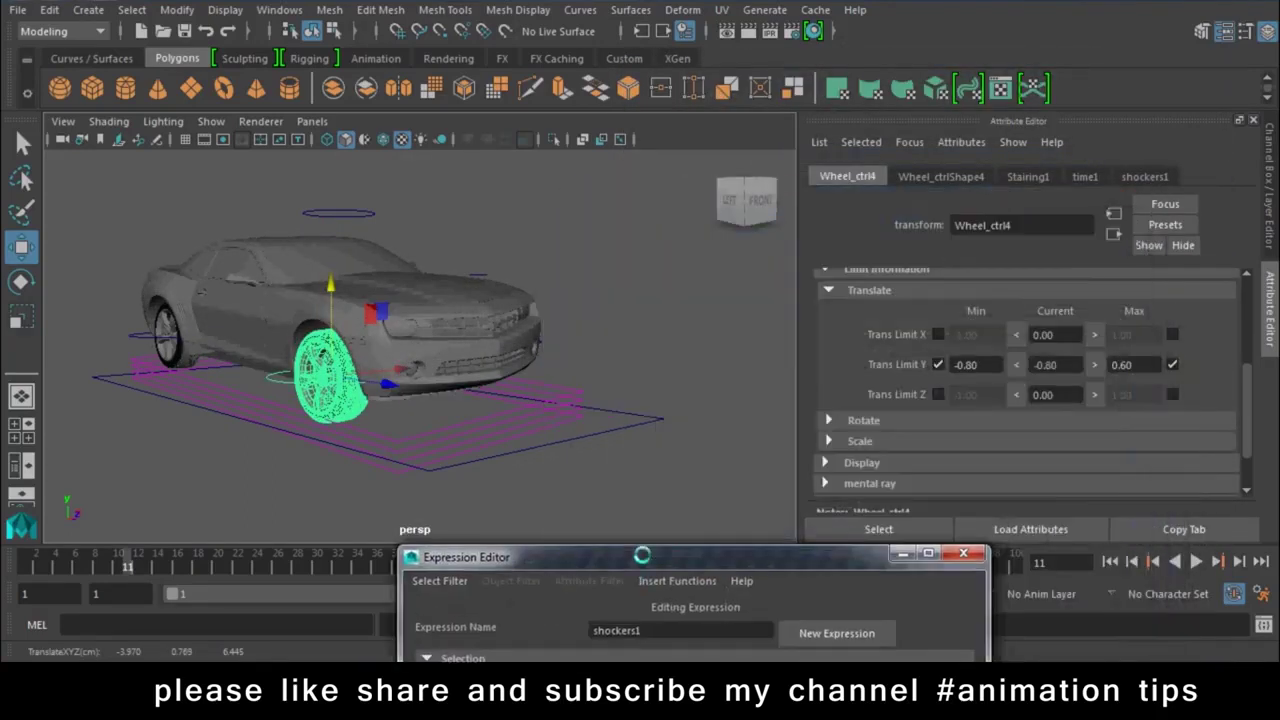
# Step: Inspect the Translate Limit Y values on Wheel_ctrl1, Wheel_ctrl3 and Wheel_ctrl4
pyautogui.doubleClick(1125, 365)
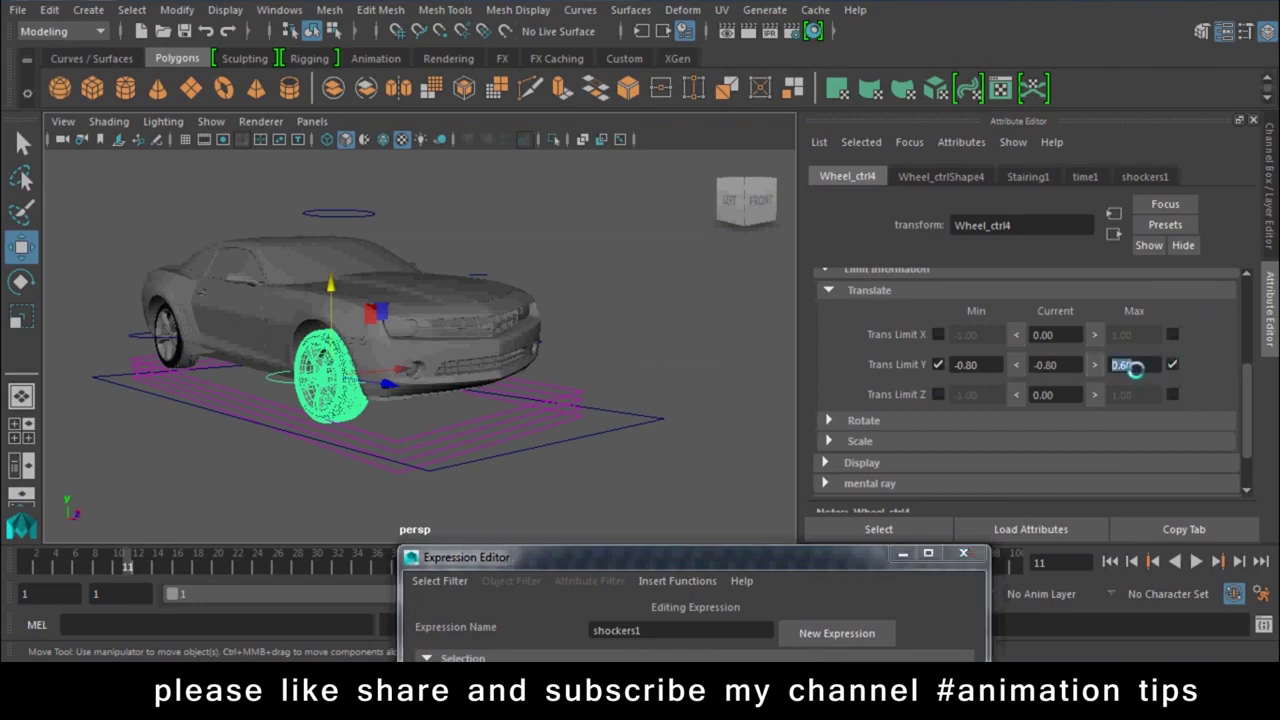
pyautogui.keyDown('alt'); pyautogui.moveTo(697, 344); pyautogui.dragTo(586, 349); pyautogui.keyUp('alt')
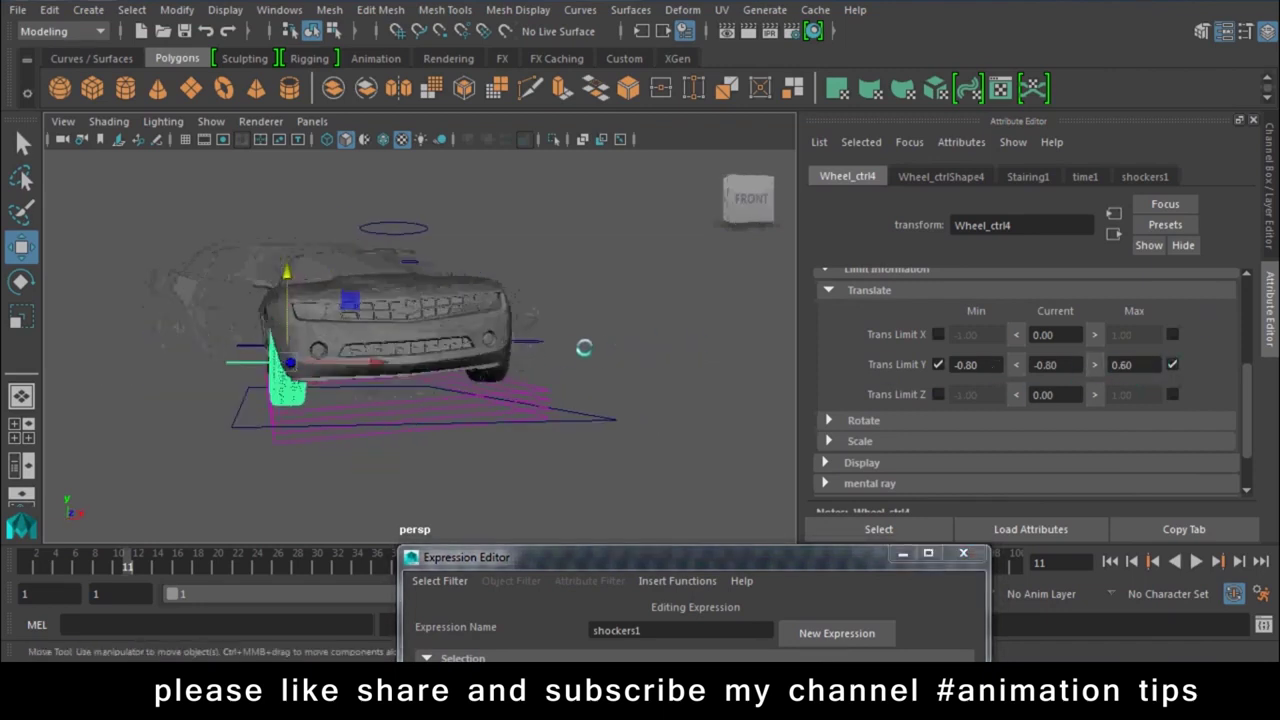
pyautogui.click(522, 343)
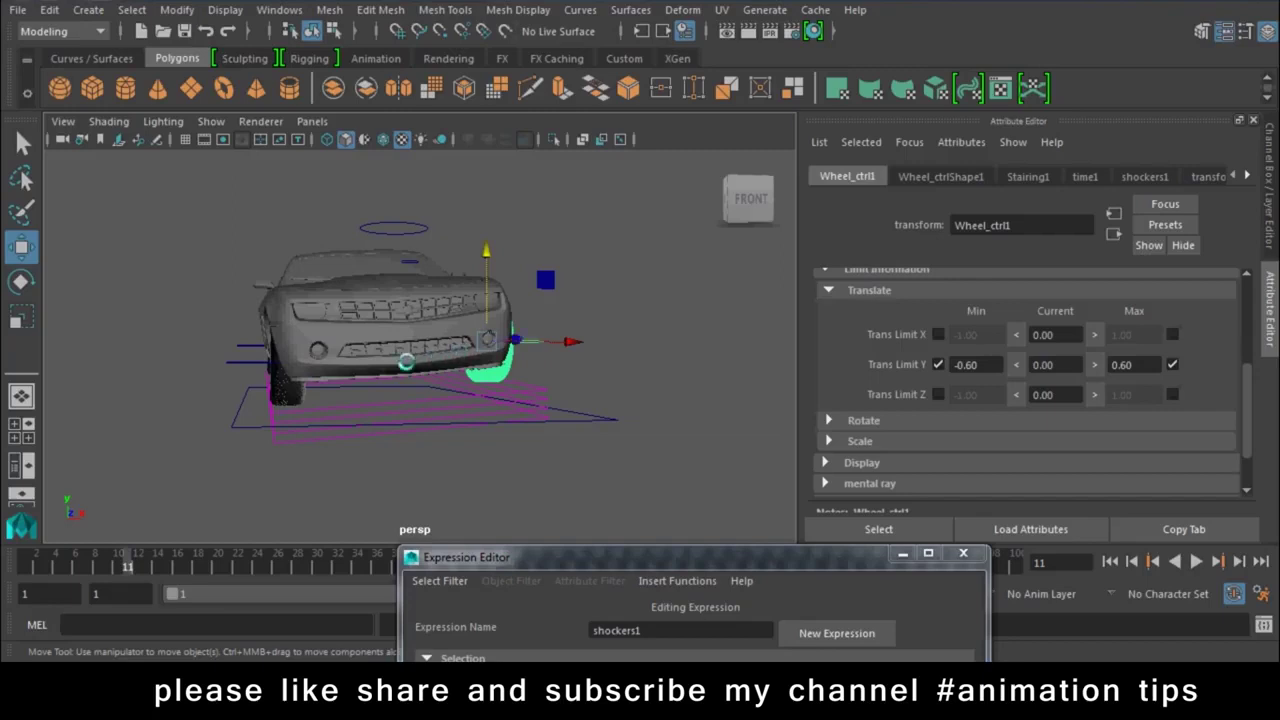
pyautogui.click(243, 360)
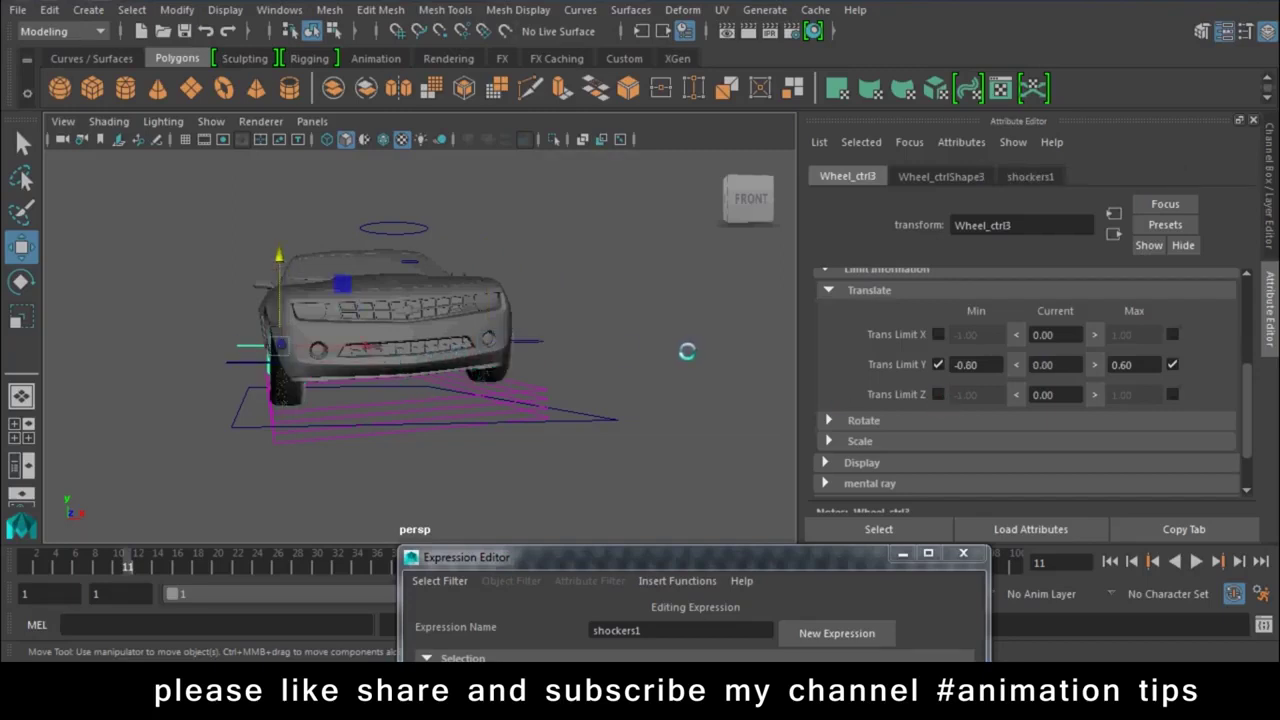
pyautogui.moveTo(563, 322)
pyautogui.keyDown('alt'); pyautogui.mouseDown()
pyautogui.moveTo(528, 326)
pyautogui.moveTo(560, 325)
pyautogui.mouseUp(); pyautogui.keyUp('alt')
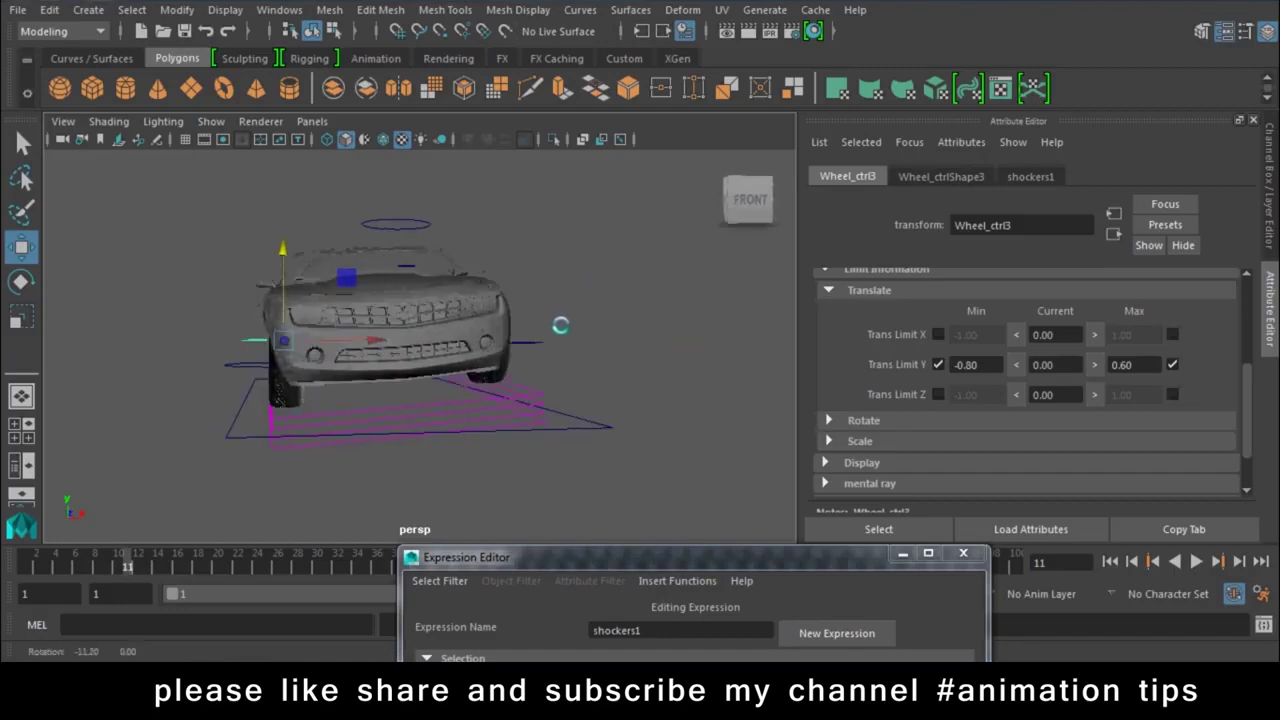
pyautogui.click(248, 371)
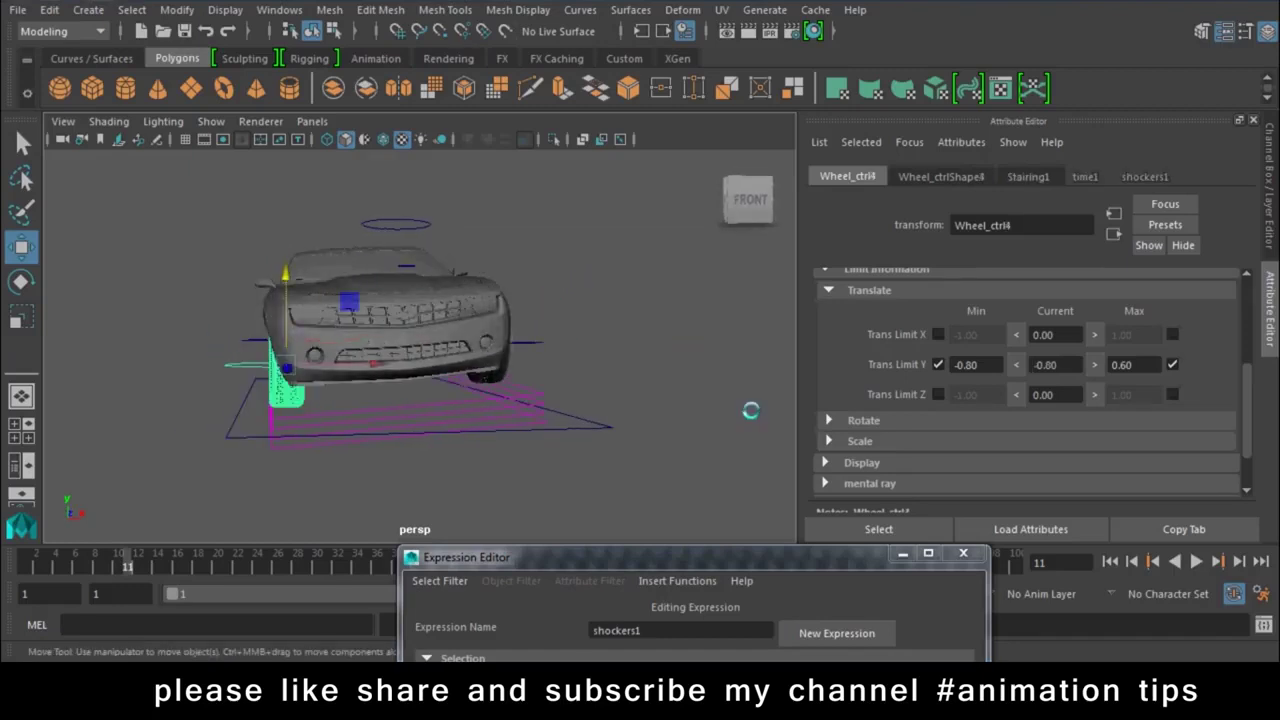
pyautogui.click(560, 342)
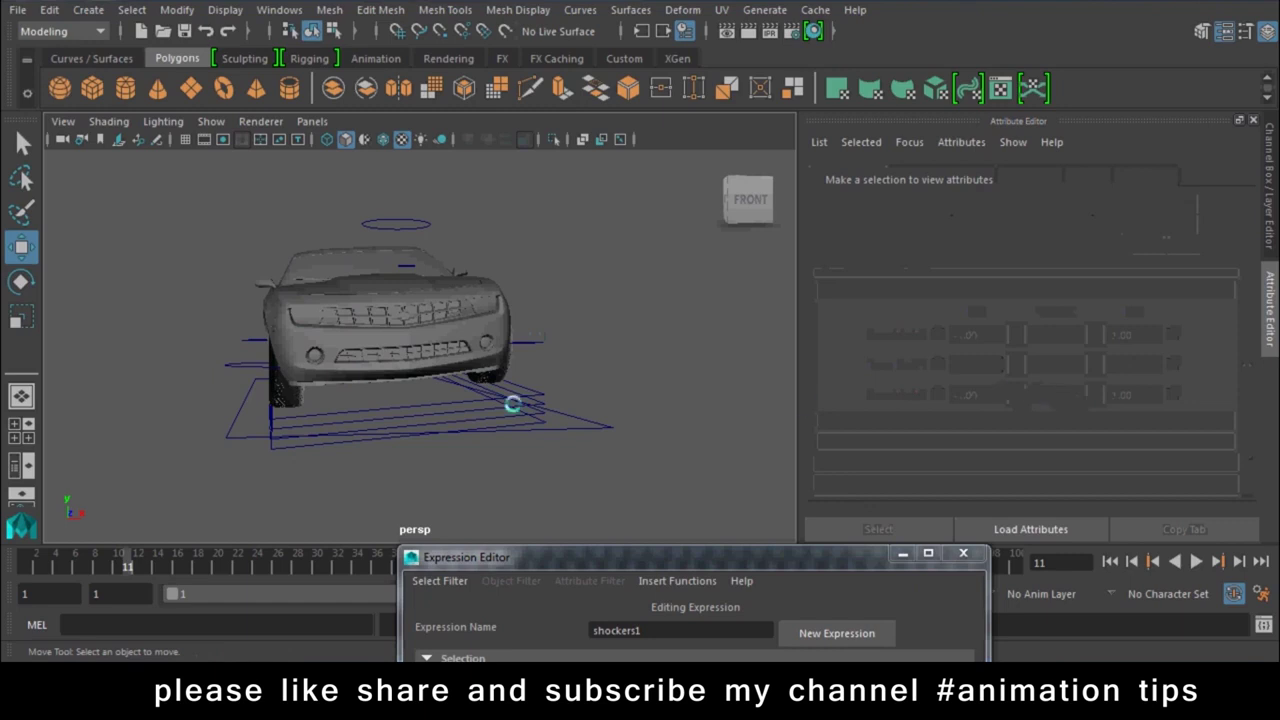
pyautogui.click(532, 344)
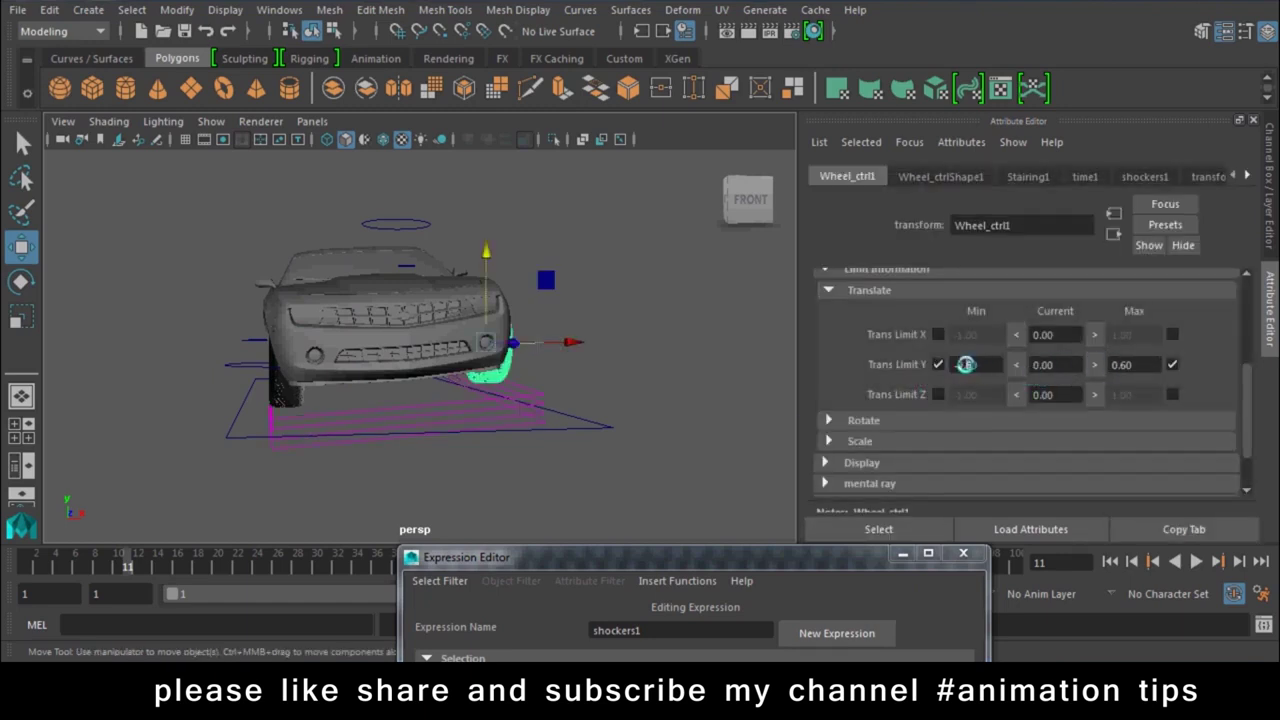
# Step: Check Wheel_ctrl2, then show Wheel_ctrl4's Translate Y in the Channel Box
pyautogui.click(684, 331)
pyautogui.keyDown('alt'); pyautogui.moveTo(680, 314); pyautogui.dragTo(520, 335); pyautogui.keyUp('alt')
pyautogui.click(520, 335)
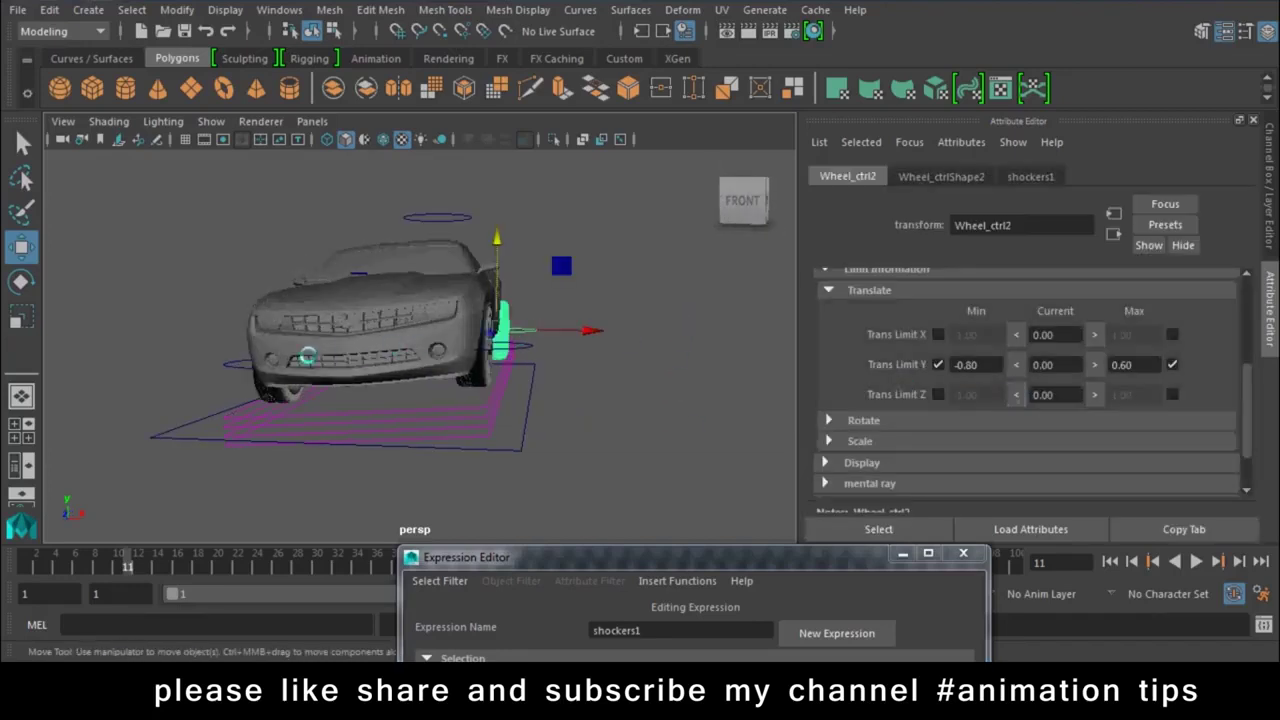
pyautogui.click(241, 366)
pyautogui.click(1271, 200)
pyautogui.click(1212, 204)
pyautogui.keyDown('alt'); pyautogui.moveTo(700, 300); pyautogui.dragTo(743, 286); pyautogui.keyUp('alt')
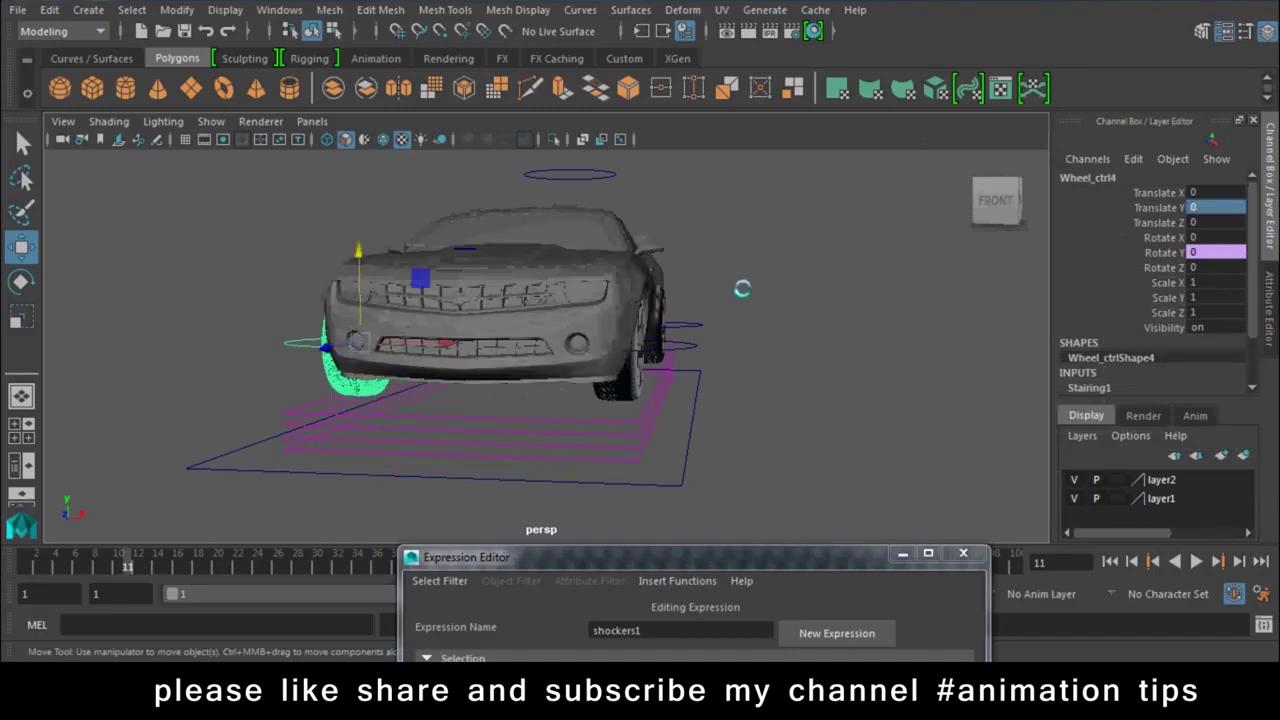
# Step: Drag Wheel_ctrl4 up and down to test the left wheel's shock
pyautogui.click(697, 342)
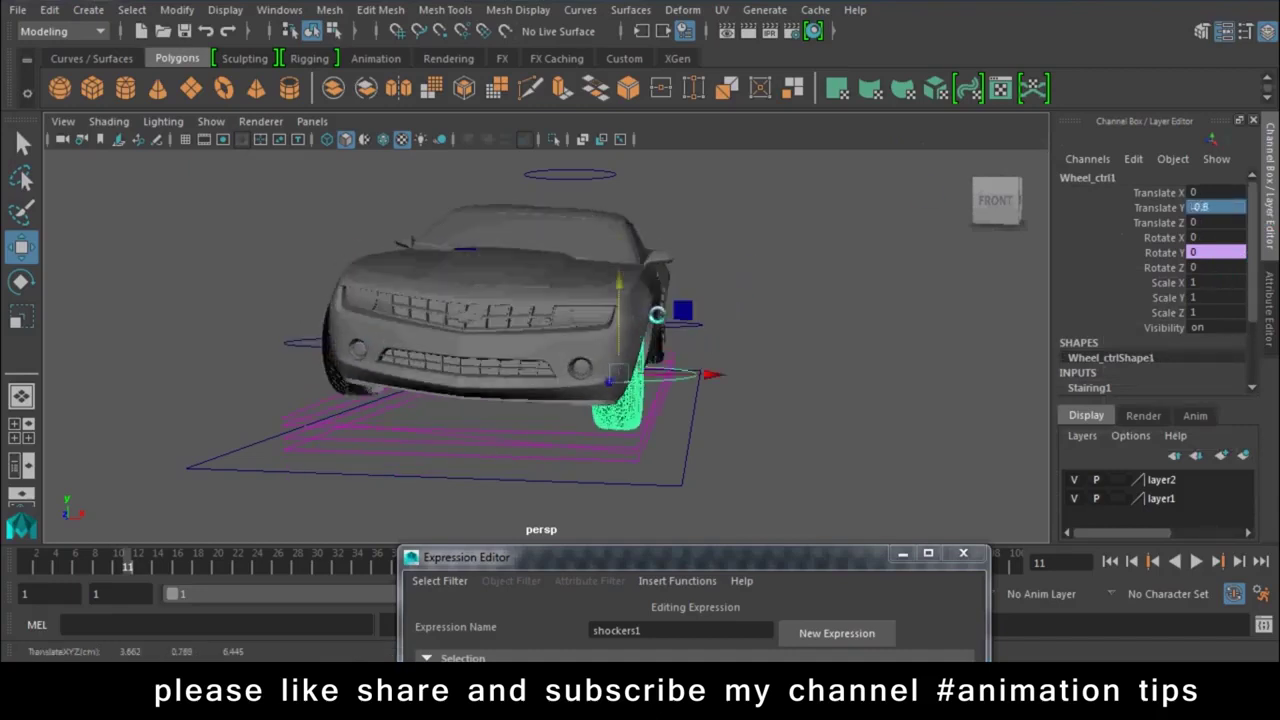
pyautogui.click(297, 347)
pyautogui.moveTo(360, 262)
pyautogui.mouseDown()
pyautogui.moveTo(372, 212)
pyautogui.moveTo(428, 370)
pyautogui.moveTo(381, 340)
pyautogui.moveTo(387, 489)
pyautogui.mouseUp()
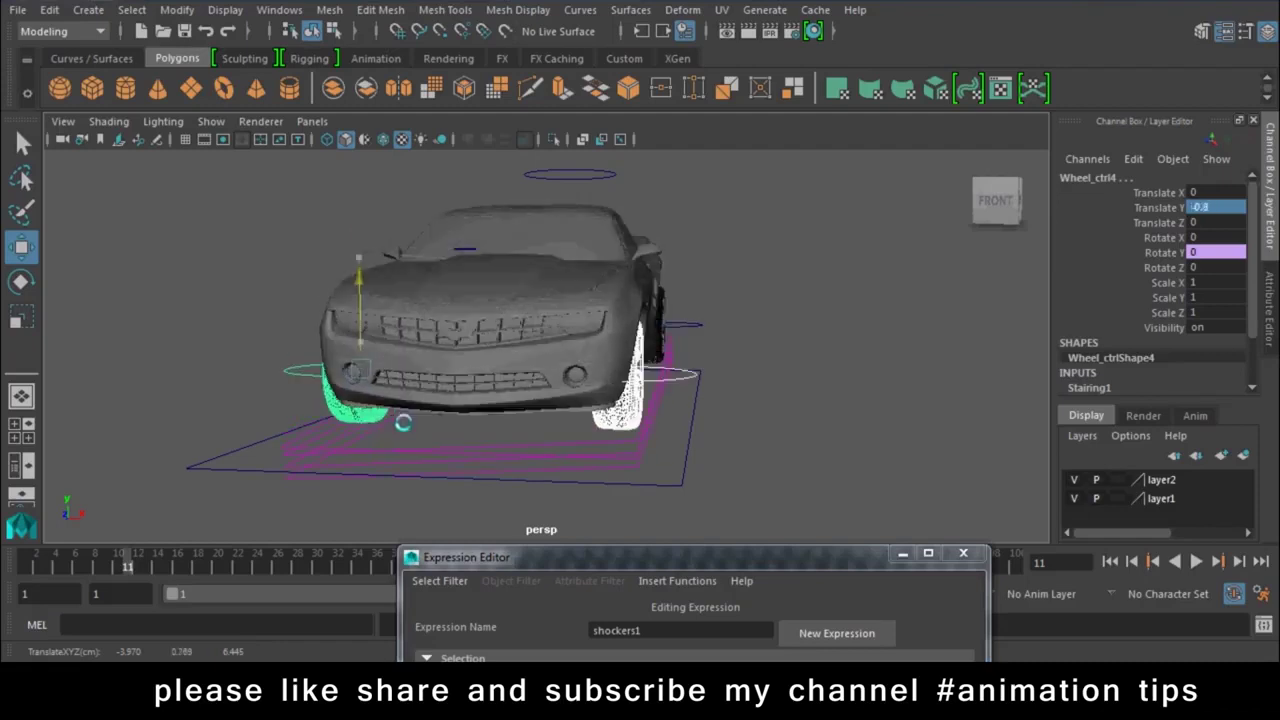
pyautogui.keyDown('alt'); pyautogui.moveTo(894, 349); pyautogui.dragTo(471, 420); pyautogui.keyUp('alt')
# Step: Test Wheel_ctrl3's shock travel the same way, then deselect the wheels
pyautogui.click(640, 250)
pyautogui.moveTo(640, 250)
pyautogui.keyDown('alt'); pyautogui.mouseDown()
pyautogui.moveTo(257, 319)
pyautogui.moveTo(410, 245)
pyautogui.mouseUp(); pyautogui.keyUp('alt')
pyautogui.click(257, 319)
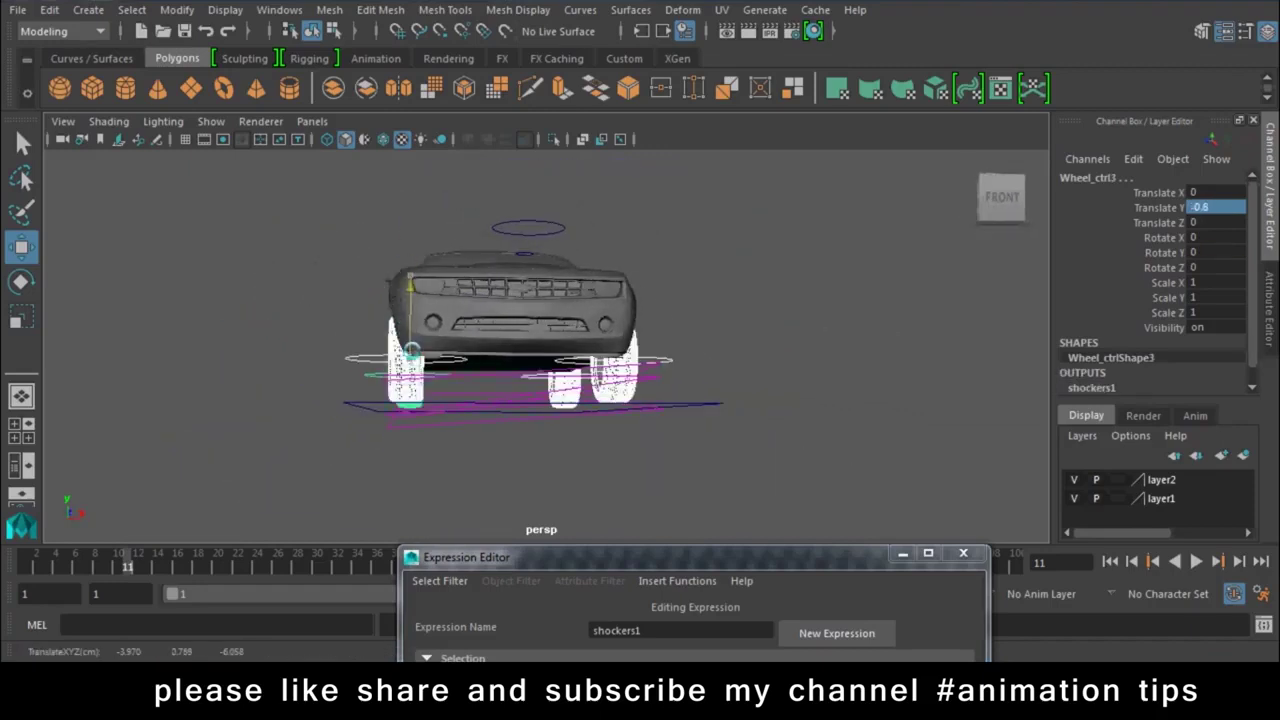
pyautogui.moveTo(470, 380)
pyautogui.mouseDown(button='middle')
pyautogui.moveTo(670, 511)
pyautogui.moveTo(927, 172)
pyautogui.mouseUp(button='middle')
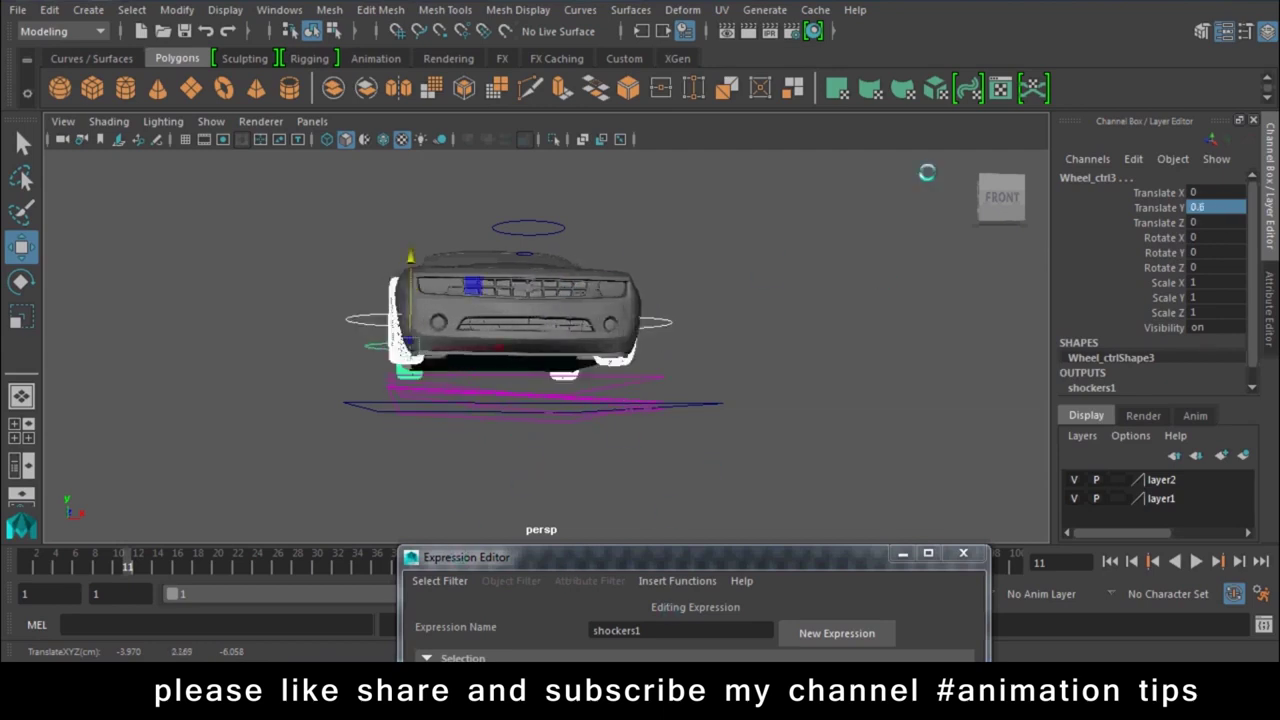
pyautogui.keyDown('alt'); pyautogui.moveTo(877, 361); pyautogui.dragTo(727, 393); pyautogui.keyUp('alt')
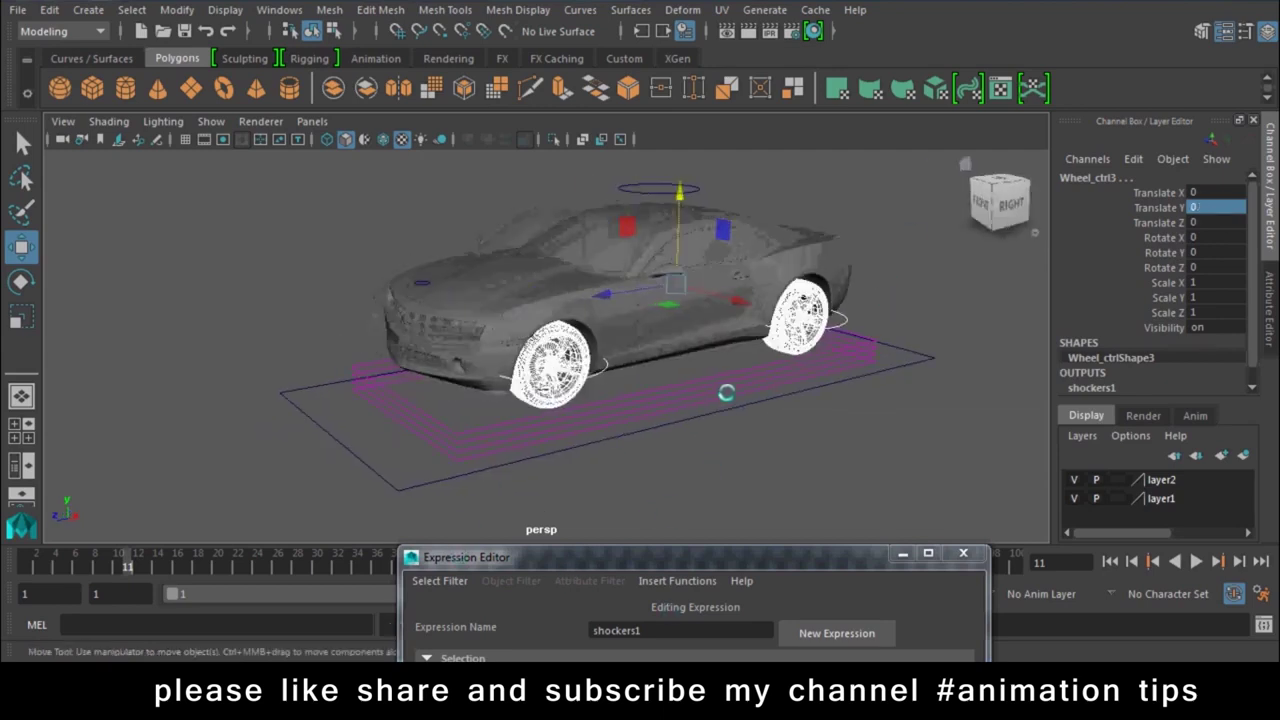
pyautogui.click(860, 443)
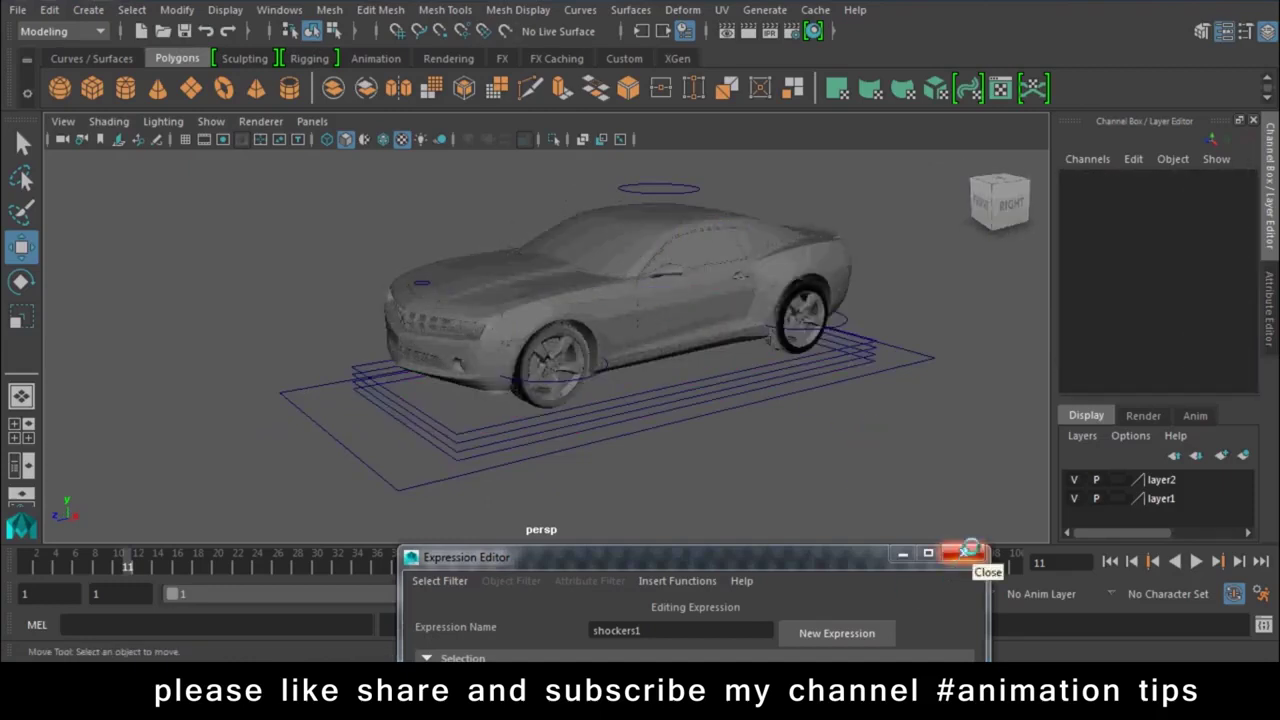
# Step: Add a keyable float attribute Glass_scroll with minimum -10 to the Stairing circle
pyautogui.moveTo(650, 557); pyautogui.dragTo(1083, 409)
pyautogui.moveTo(820, 361)
pyautogui.keyDown('alt'); pyautogui.mouseDown()
pyautogui.moveTo(646, 361)
pyautogui.moveTo(691, 329)
pyautogui.moveTo(514, 246)
pyautogui.moveTo(471, 244)
pyautogui.mouseUp(); pyautogui.keyUp('alt')
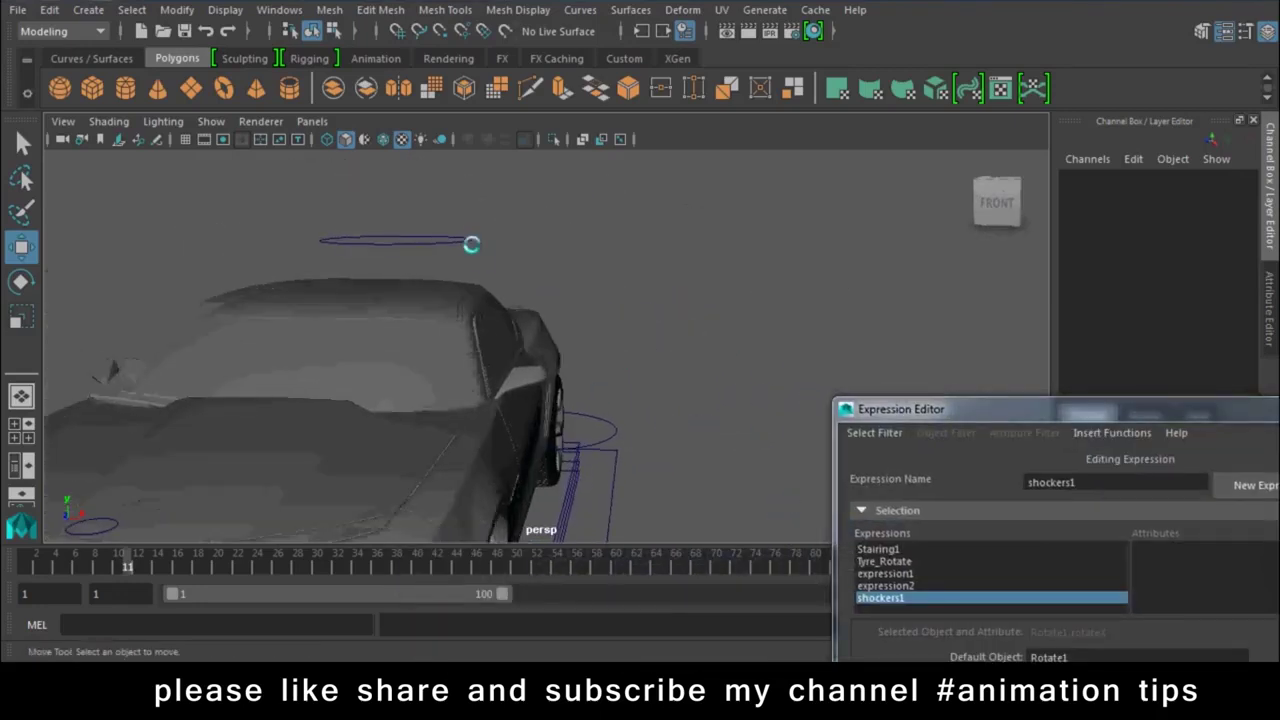
pyautogui.click(468, 242)
pyautogui.moveTo(999, 408); pyautogui.dragTo(1034, 619)
pyautogui.moveTo(569, 363)
pyautogui.keyDown('alt'); pyautogui.mouseDown()
pyautogui.moveTo(551, 294)
pyautogui.moveTo(609, 329)
pyautogui.moveTo(640, 320)
pyautogui.mouseUp(); pyautogui.keyUp('alt')
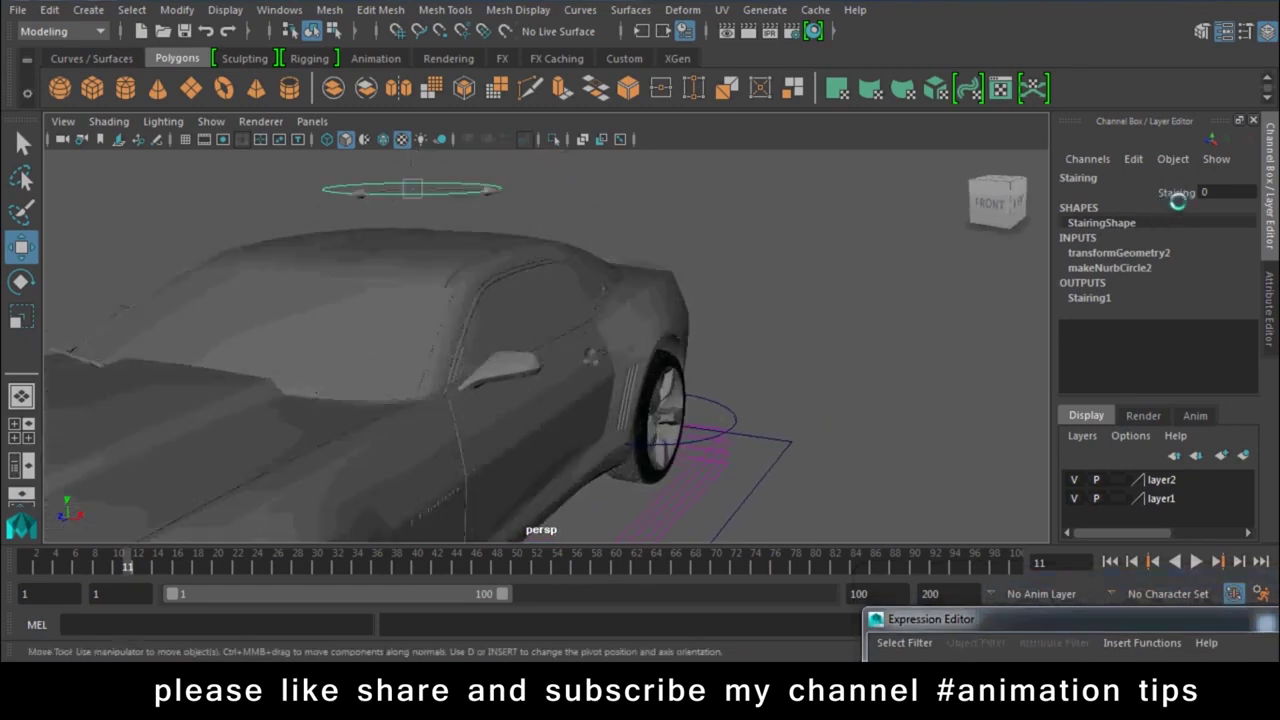
pyautogui.click(1128, 159)
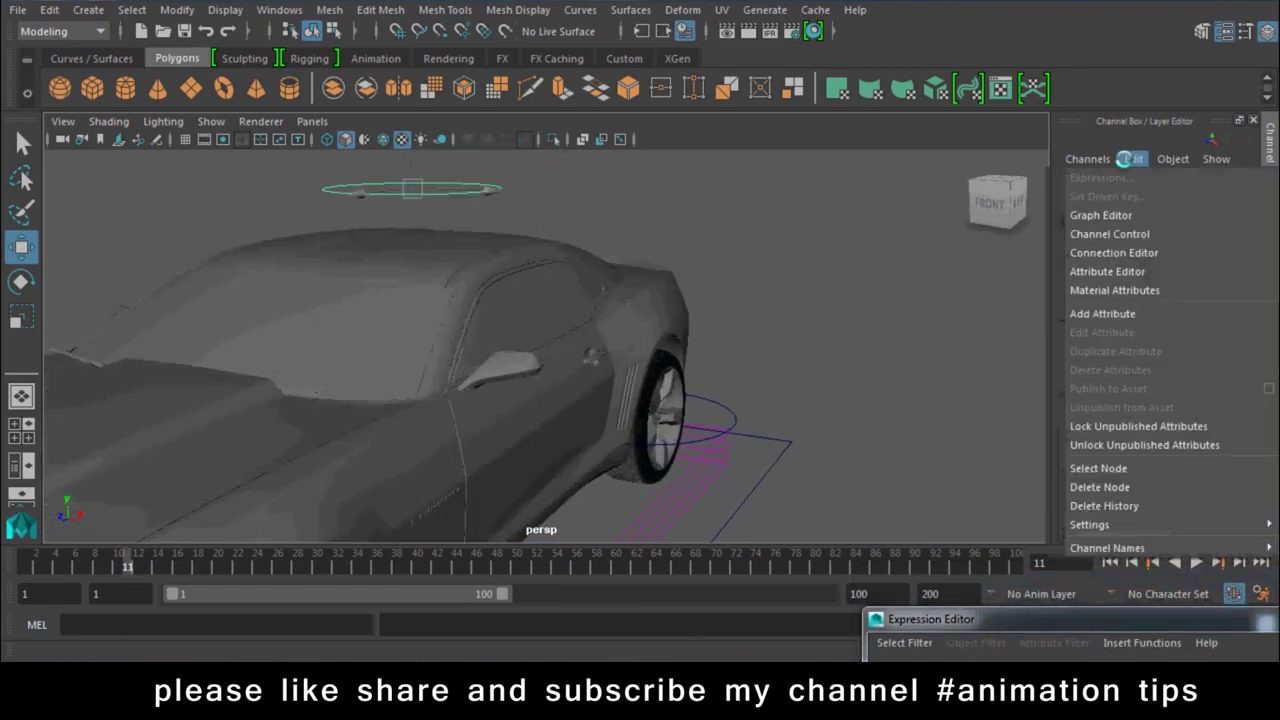
pyautogui.click(1104, 313)
pyautogui.write('Glass_scroll')
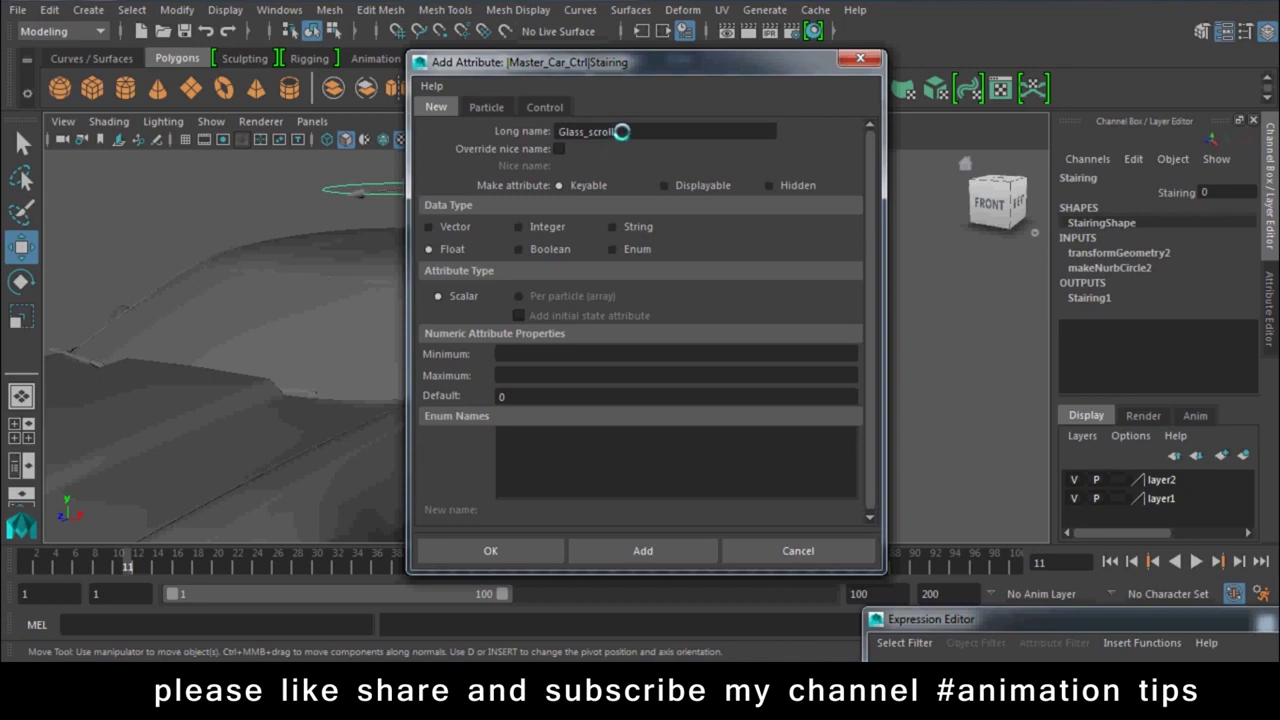
pyautogui.click(571, 352)
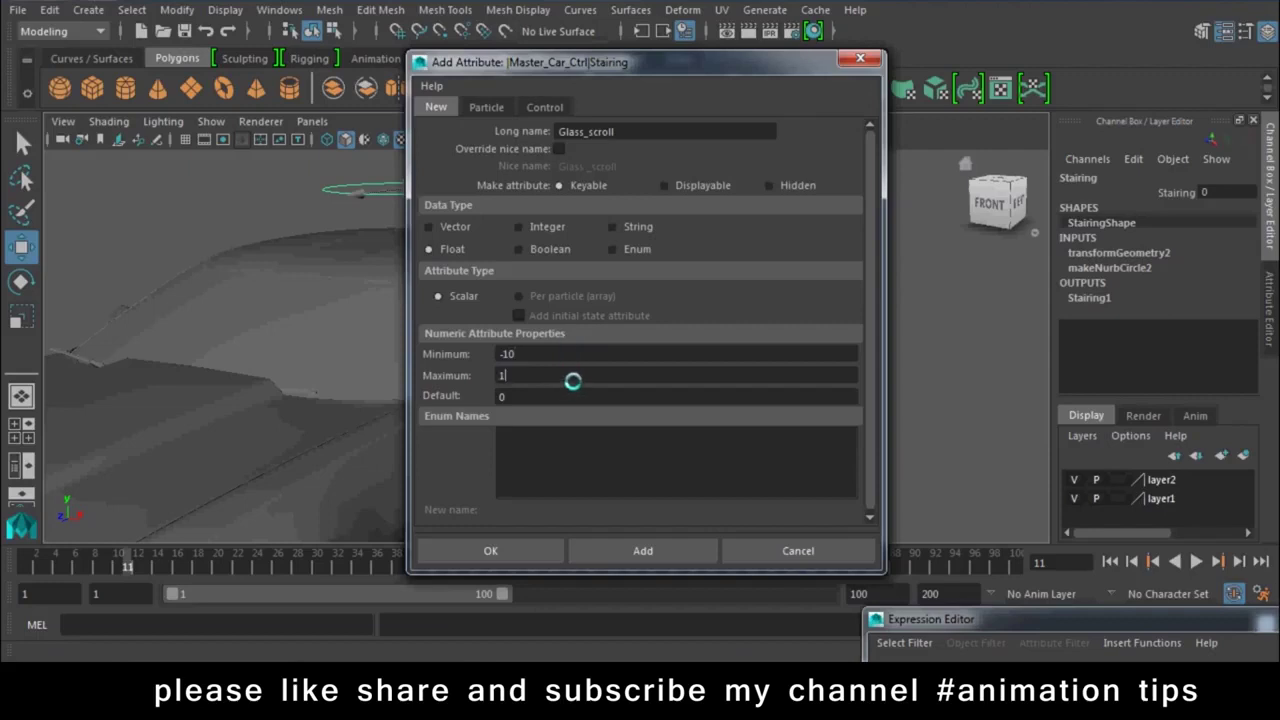
pyautogui.click(514, 550)
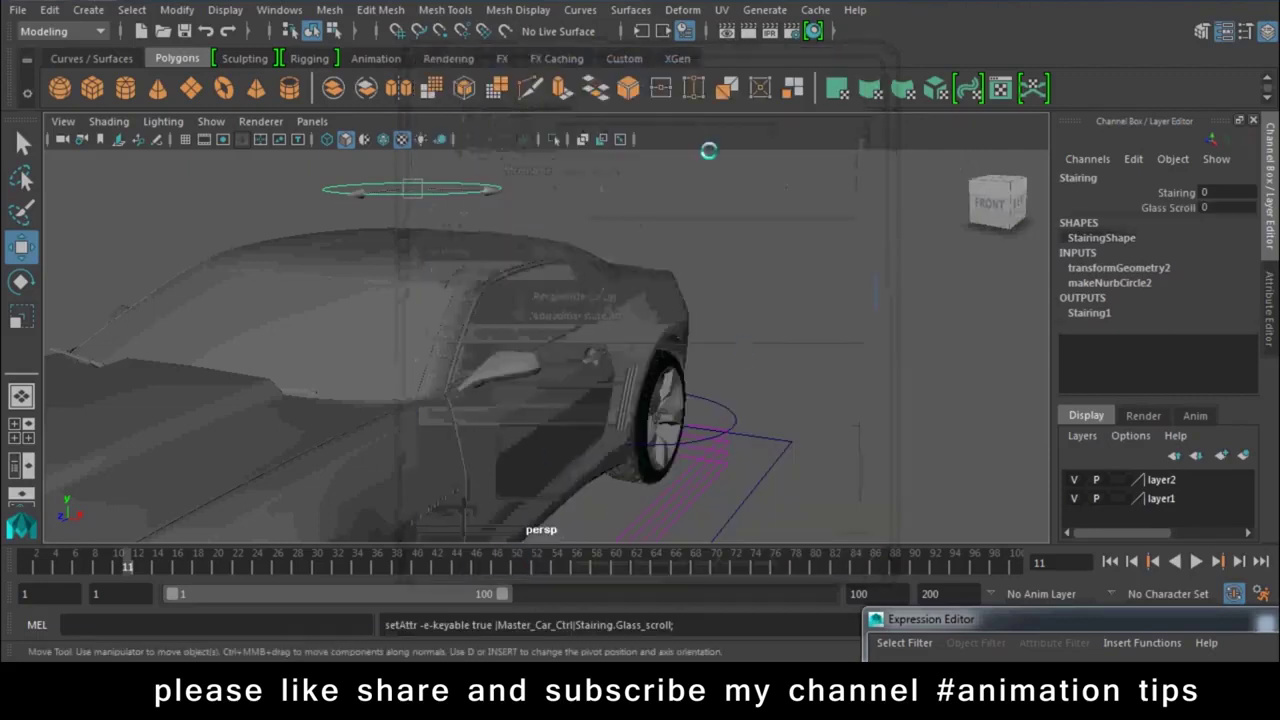
pyautogui.click(470, 192)
# Step: Set the Stairing control's Glass Scroll to 10
pyautogui.click(490, 186)
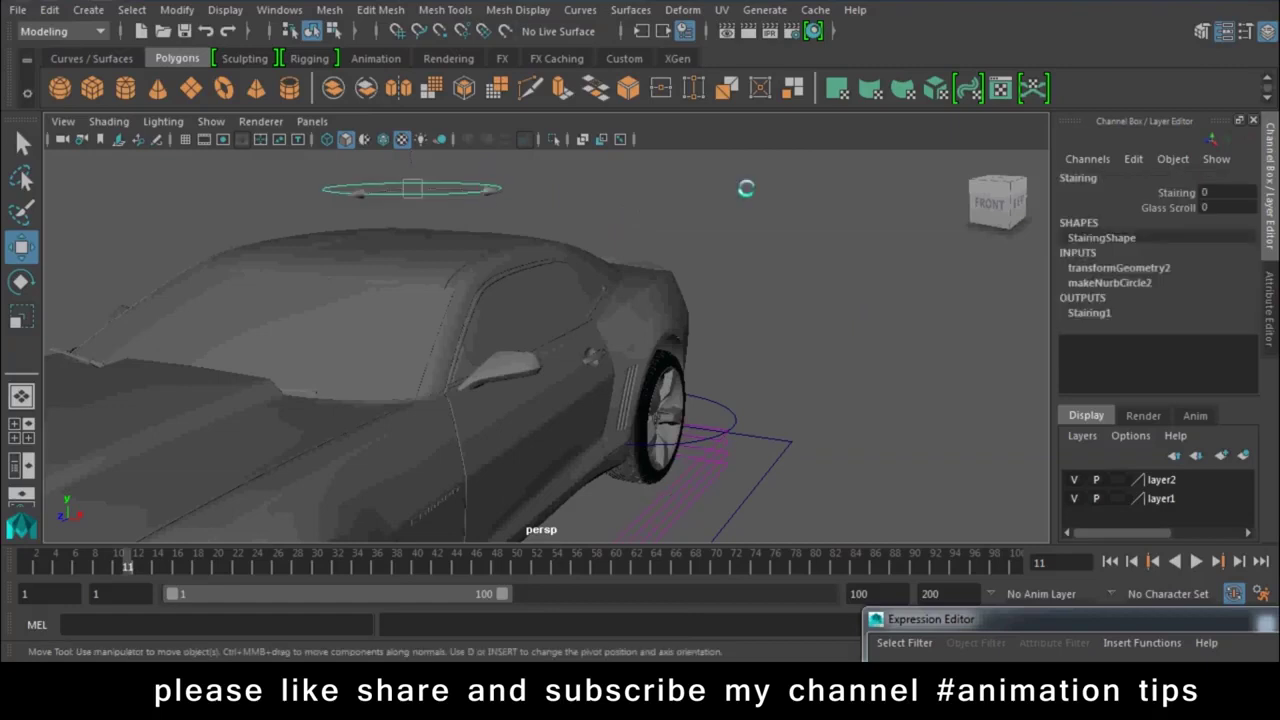
pyautogui.click(1170, 208)
pyautogui.moveTo(1164, 224); pyautogui.dragTo(1273, 255, button='middle')
# Step: Test-scale L_glass vertically, then undo so it stays at full size
pyautogui.click(533, 300)
pyautogui.press('w')
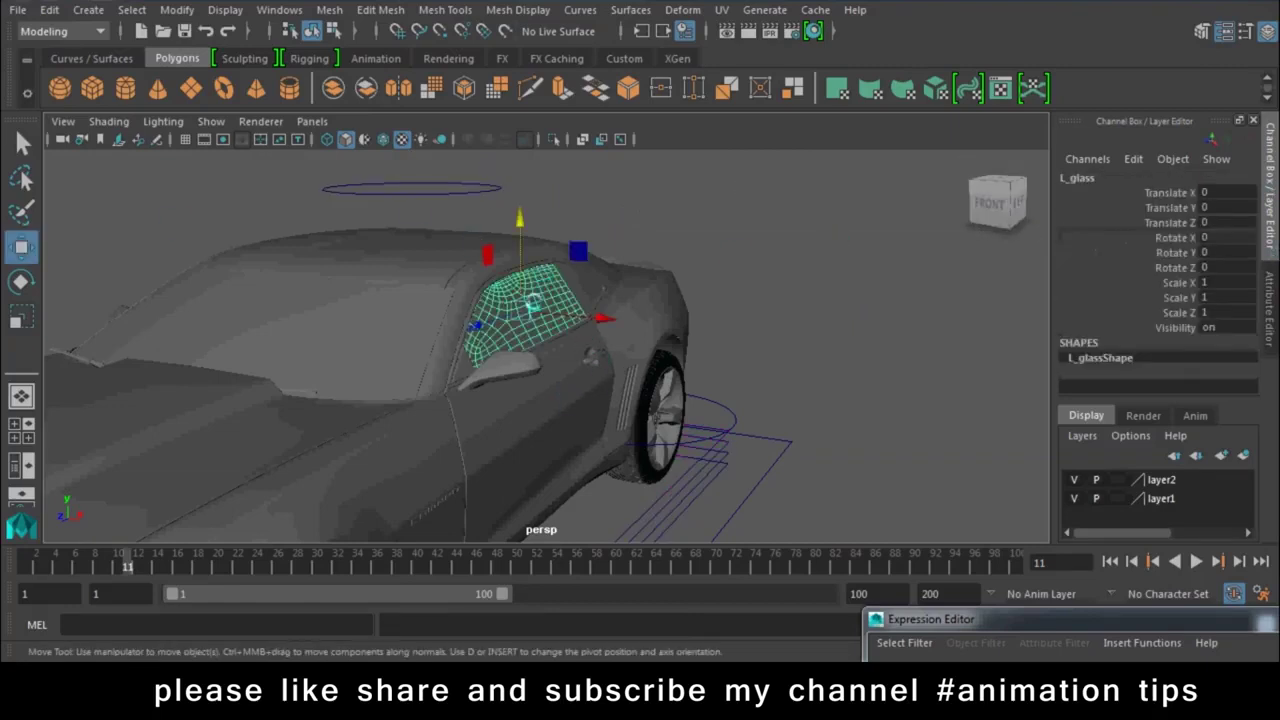
pyautogui.press('r')
pyautogui.moveTo(679, 527)
pyautogui.keyDown('alt'); pyautogui.mouseDown()
pyautogui.moveTo(546, 371)
pyautogui.moveTo(431, 297)
pyautogui.moveTo(666, 331)
pyautogui.moveTo(450, 278)
pyautogui.moveTo(509, 333)
pyautogui.mouseUp(); pyautogui.keyUp('alt')
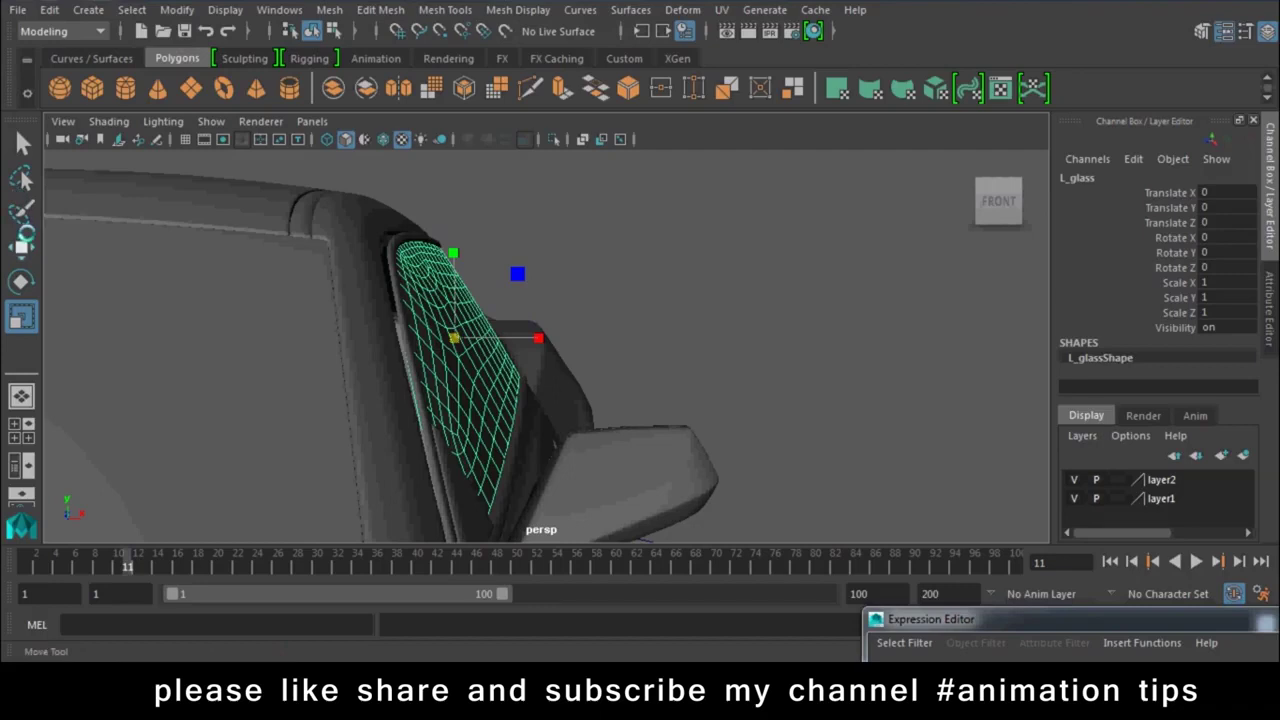
pyautogui.moveTo(455, 252); pyautogui.dragTo(462, 268)
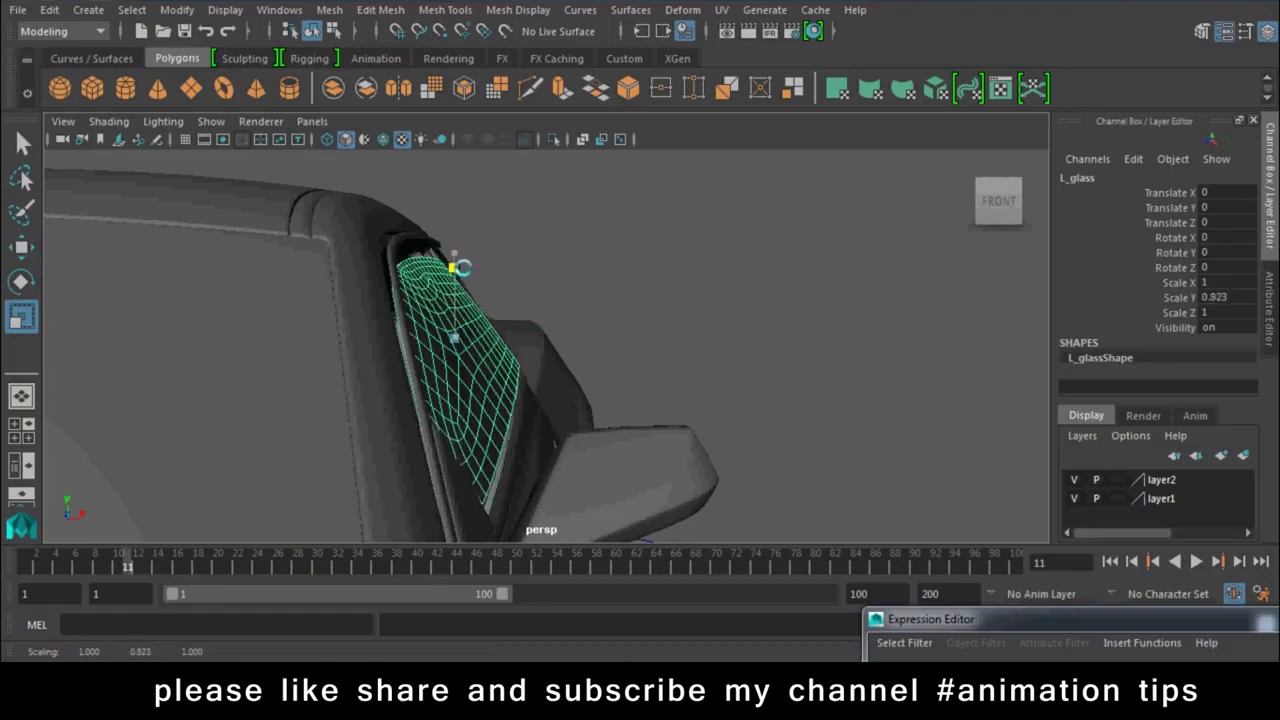
pyautogui.hotkey('ctrl', 'z')
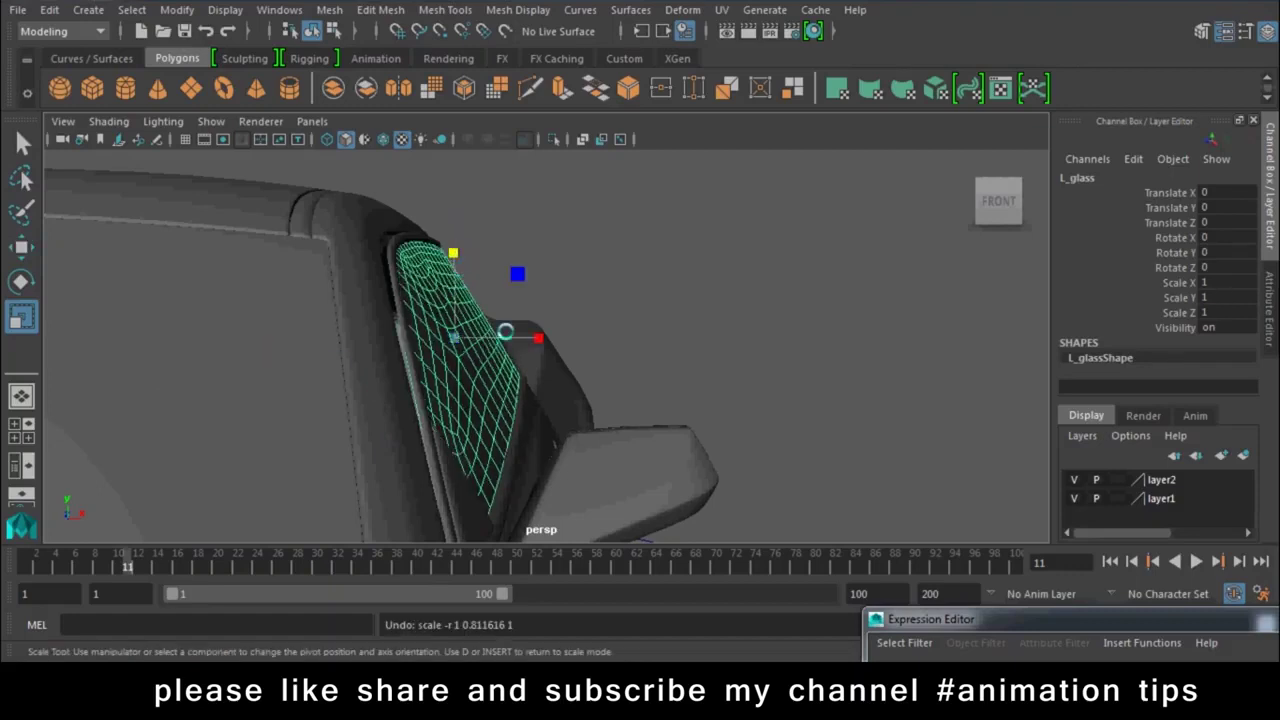
pyautogui.press('w')
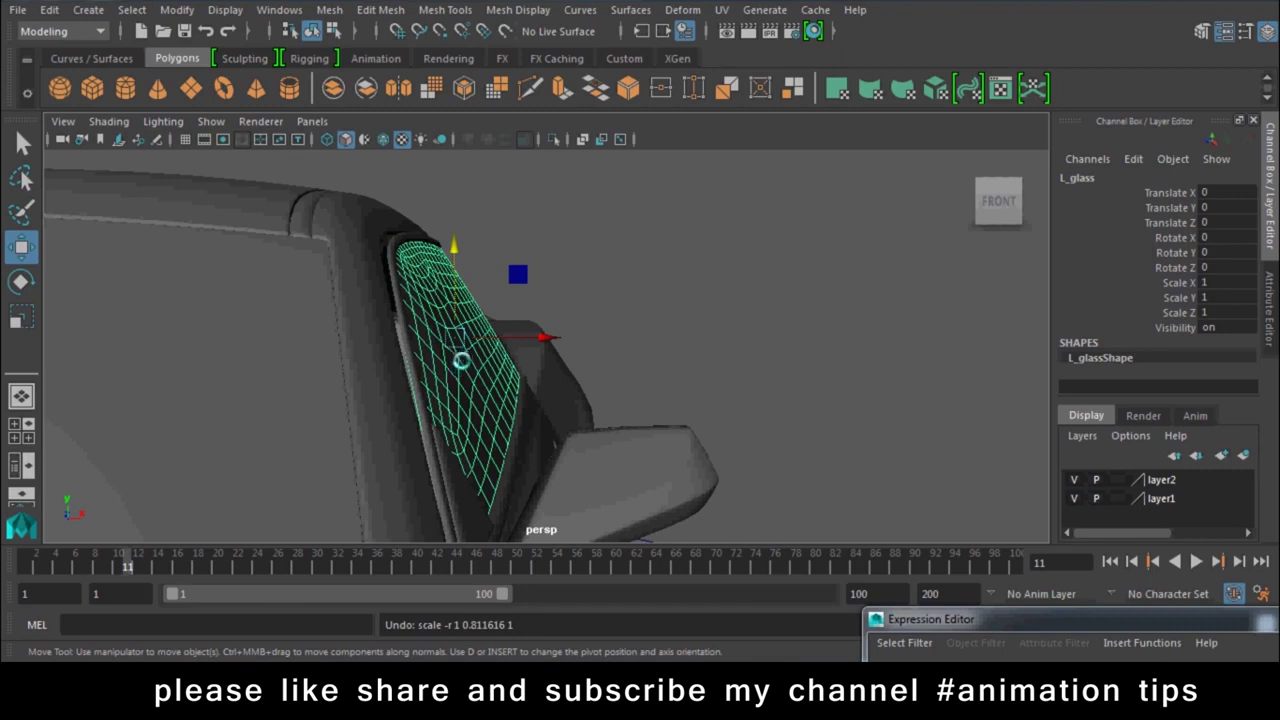
# Step: Move L_glass's pivot down onto the glass's bottom edge
pyautogui.moveTo(461, 360); pyautogui.dragTo(517, 411)
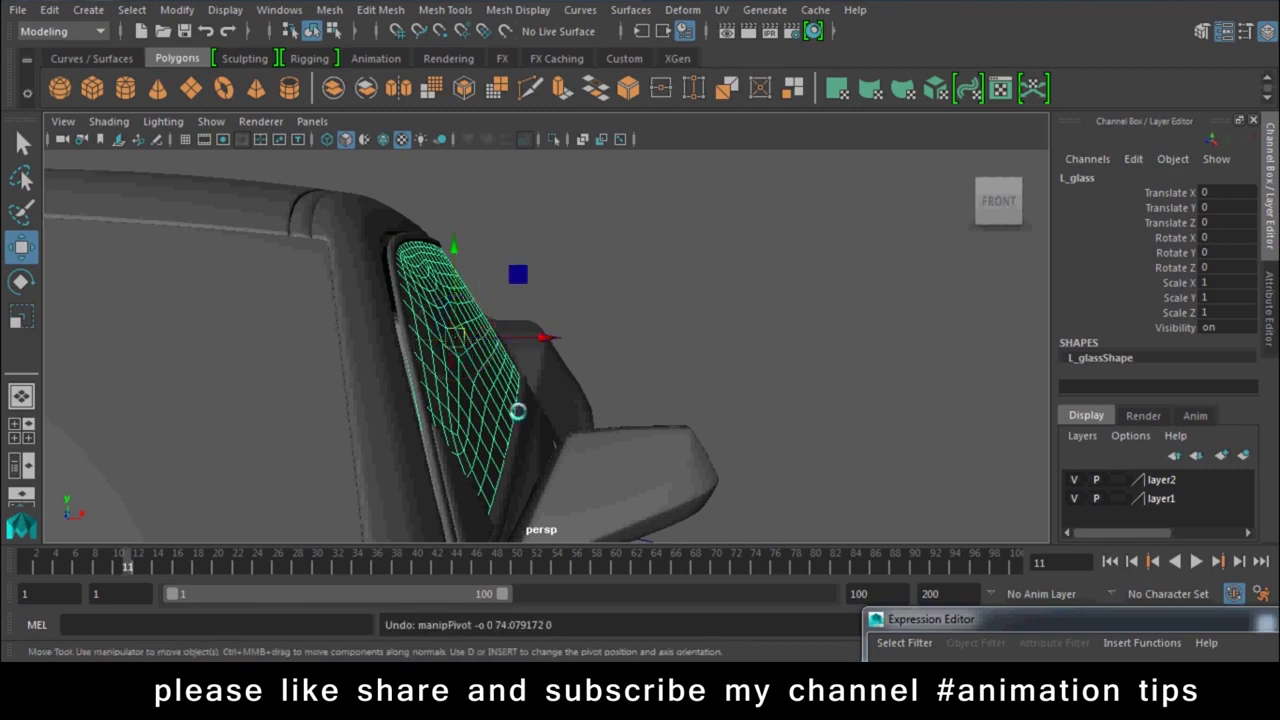
pyautogui.moveTo(630, 404)
pyautogui.keyDown('alt'); pyautogui.mouseDown()
pyautogui.moveTo(537, 366)
pyautogui.moveTo(471, 380)
pyautogui.mouseUp(); pyautogui.keyUp('alt')
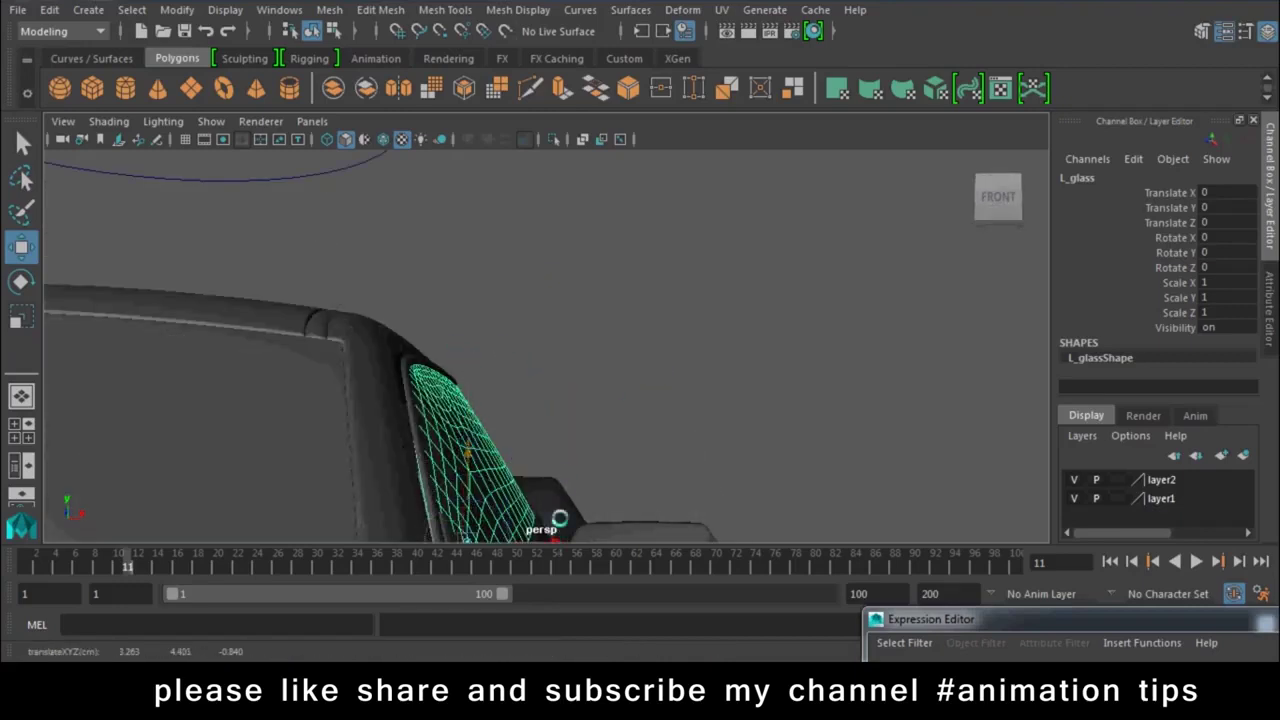
pyautogui.keyDown('alt'); pyautogui.moveTo(559, 518); pyautogui.dragTo(580, 374); pyautogui.keyUp('alt')
pyautogui.click(580, 374)
pyautogui.click(504, 457)
pyautogui.moveTo(504, 457); pyautogui.dragTo(525, 507)
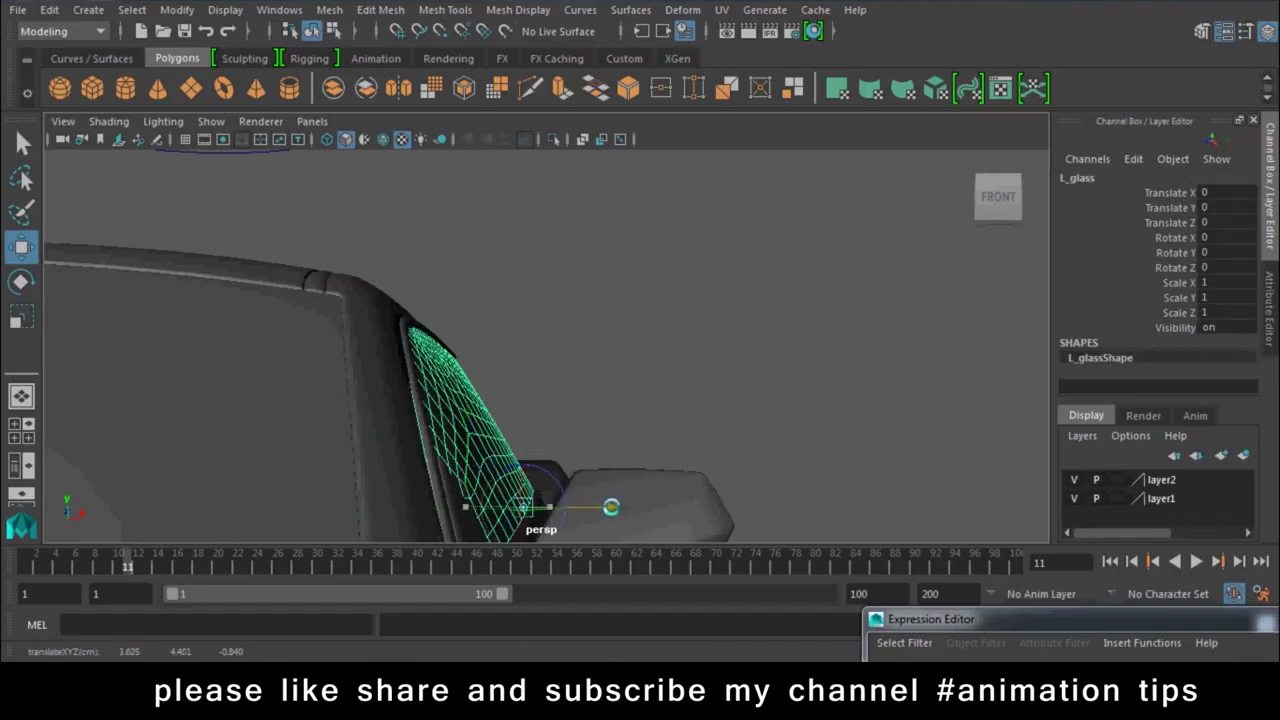
pyautogui.moveTo(611, 507)
pyautogui.keyDown('alt'); pyautogui.mouseDown()
pyautogui.moveTo(674, 377)
pyautogui.moveTo(627, 490)
pyautogui.moveTo(751, 449)
pyautogui.moveTo(774, 480)
pyautogui.moveTo(669, 366)
pyautogui.moveTo(691, 366)
pyautogui.moveTo(754, 297)
pyautogui.mouseUp(); pyautogui.keyUp('alt')
pyautogui.scroll(3, 627, 490)
pyautogui.press('d')
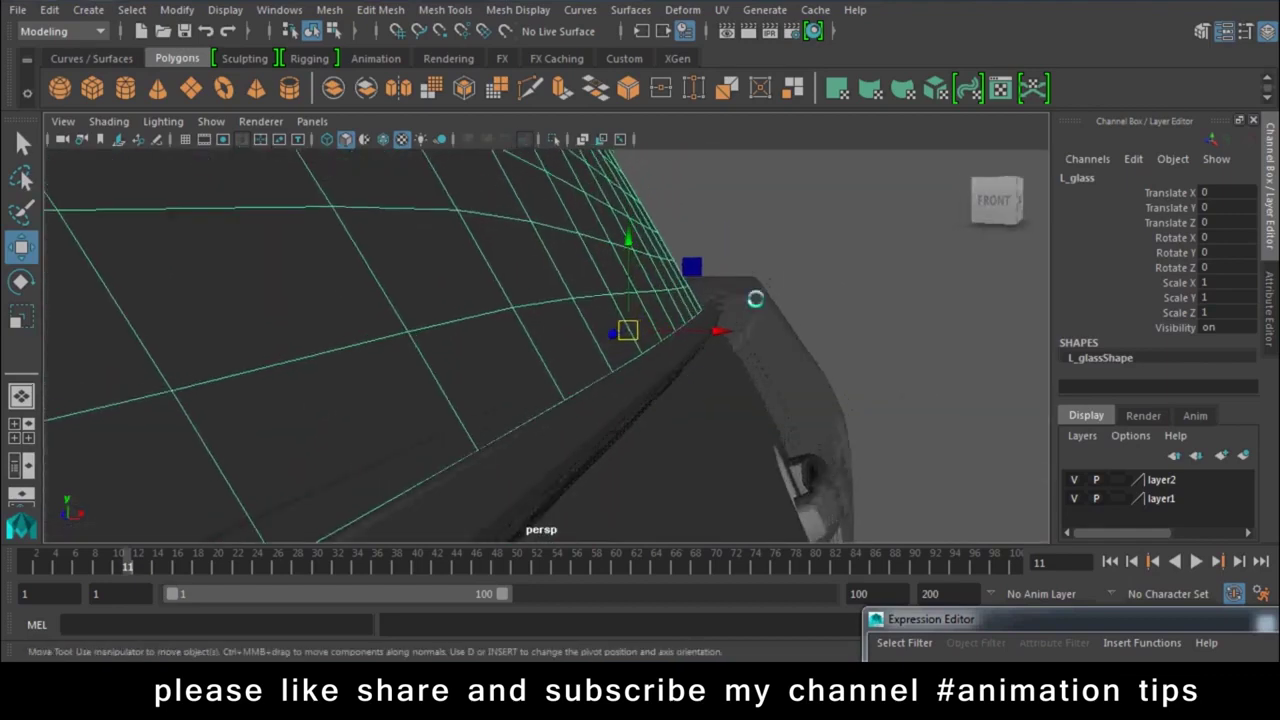
pyautogui.moveTo(634, 234); pyautogui.dragTo(640, 262)
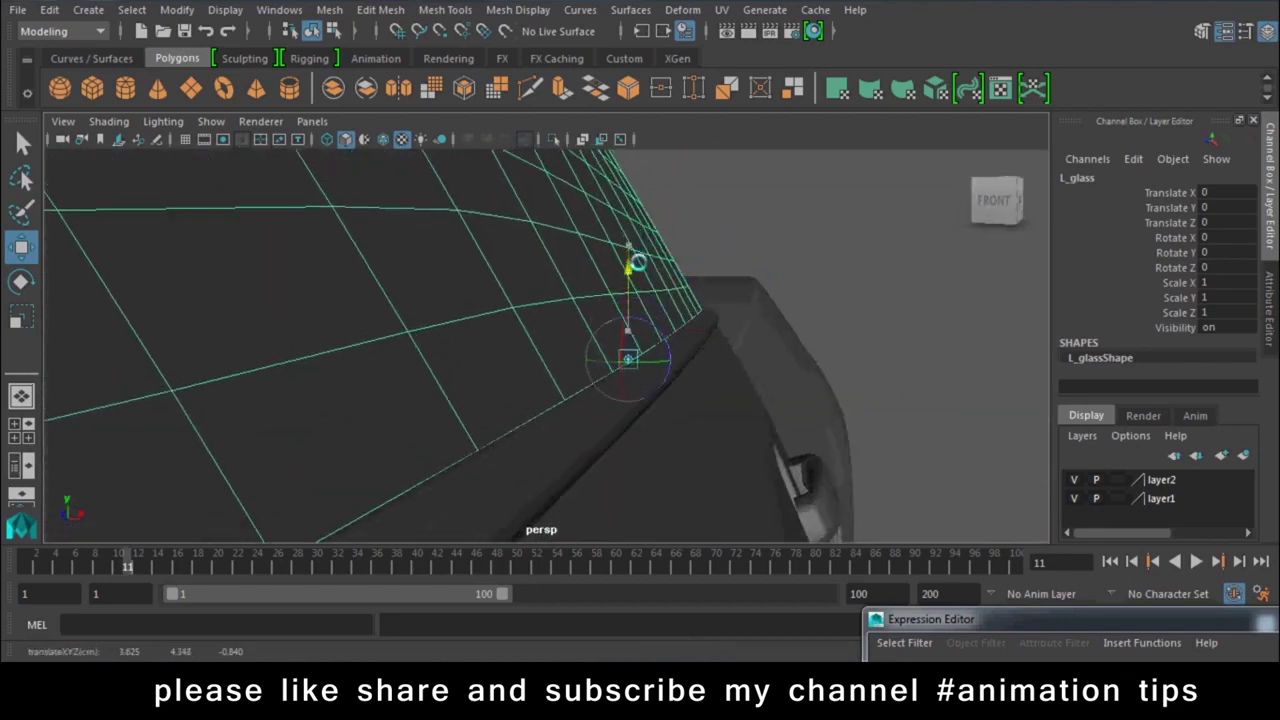
pyautogui.moveTo(670, 372)
pyautogui.keyDown('alt'); pyautogui.mouseDown()
pyautogui.moveTo(700, 366)
pyautogui.moveTo(686, 366)
pyautogui.mouseUp(); pyautogui.keyUp('alt')
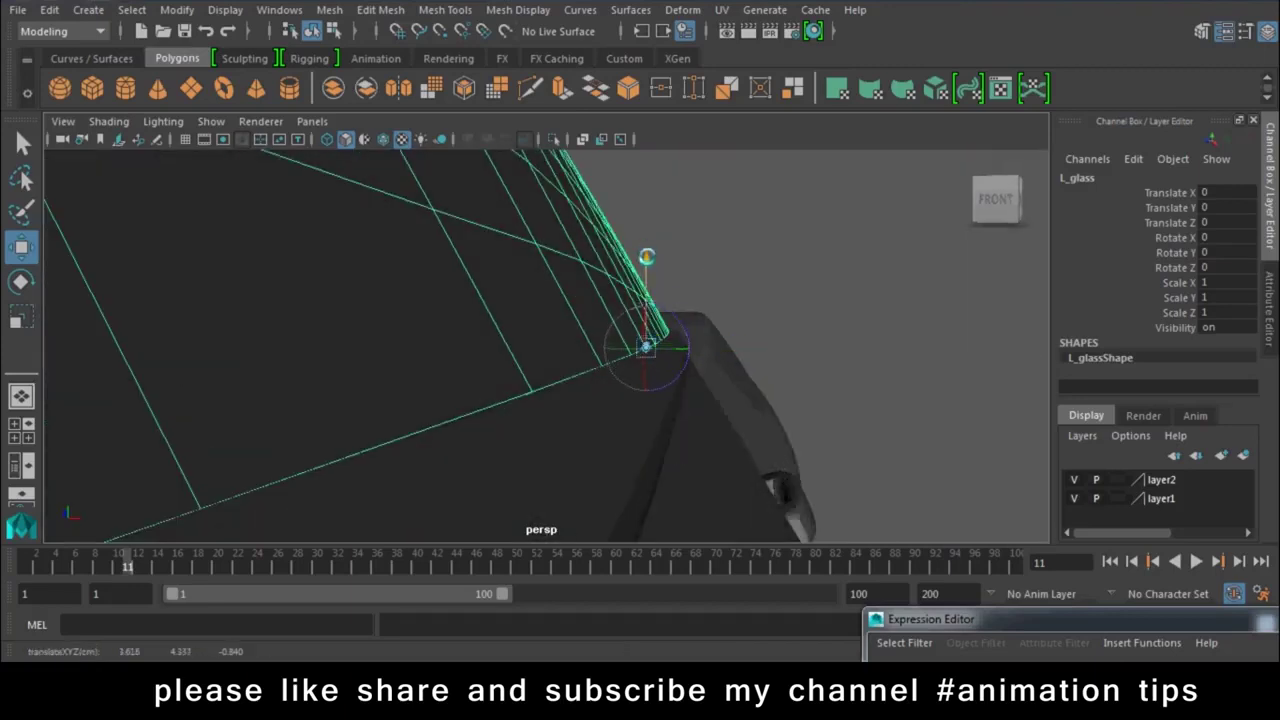
pyautogui.click(728, 340)
# Step: Test-squash L_glass from its new pivot, undo, and group it into group1
pyautogui.click(551, 266)
pyautogui.moveTo(571, 257)
pyautogui.keyDown('alt'); pyautogui.mouseDown()
pyautogui.moveTo(652, 378)
pyautogui.moveTo(626, 349)
pyautogui.mouseUp(); pyautogui.keyUp('alt')
pyautogui.moveTo(491, 354)
pyautogui.keyDown('alt'); pyautogui.mouseDown()
pyautogui.moveTo(563, 366)
pyautogui.moveTo(568, 354)
pyautogui.moveTo(571, 443)
pyautogui.mouseUp(); pyautogui.keyUp('alt')
pyautogui.press('r')
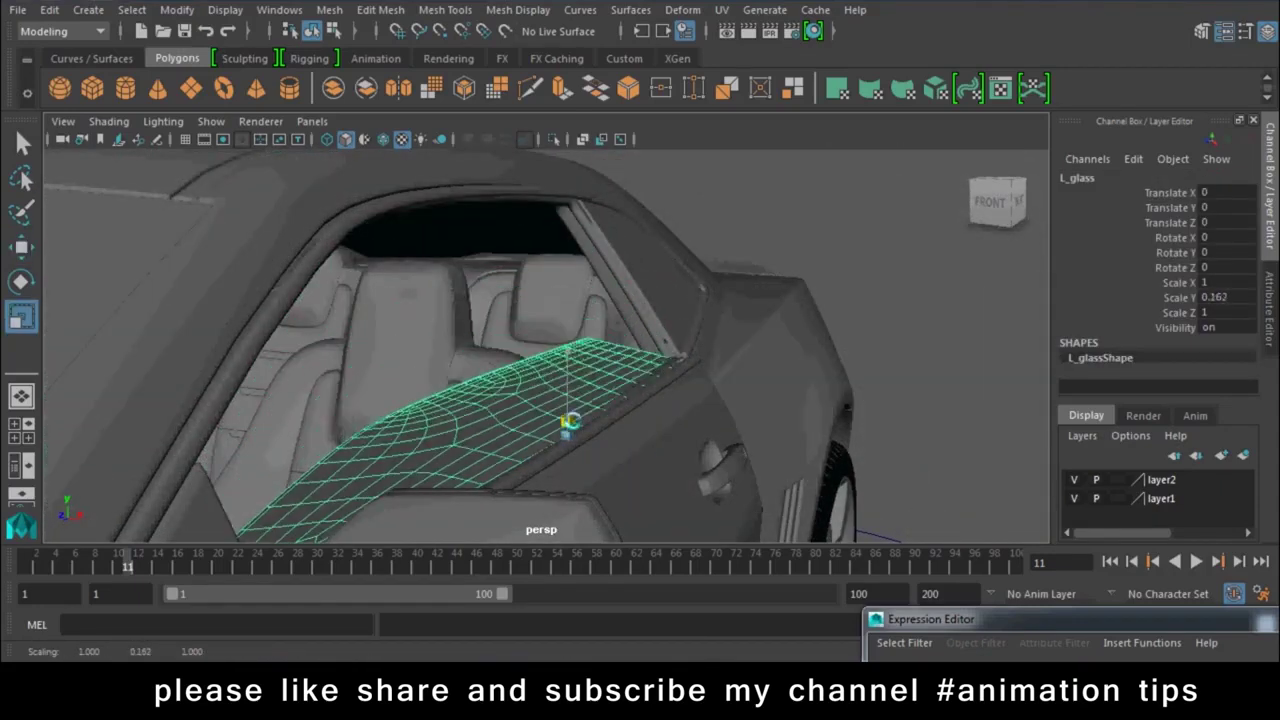
pyautogui.hotkey('ctrl', 'z')
pyautogui.moveTo(651, 404)
pyautogui.keyDown('alt'); pyautogui.mouseDown()
pyautogui.moveTo(677, 434)
pyautogui.moveTo(709, 358)
pyautogui.mouseUp(); pyautogui.keyUp('alt')
pyautogui.press('w')
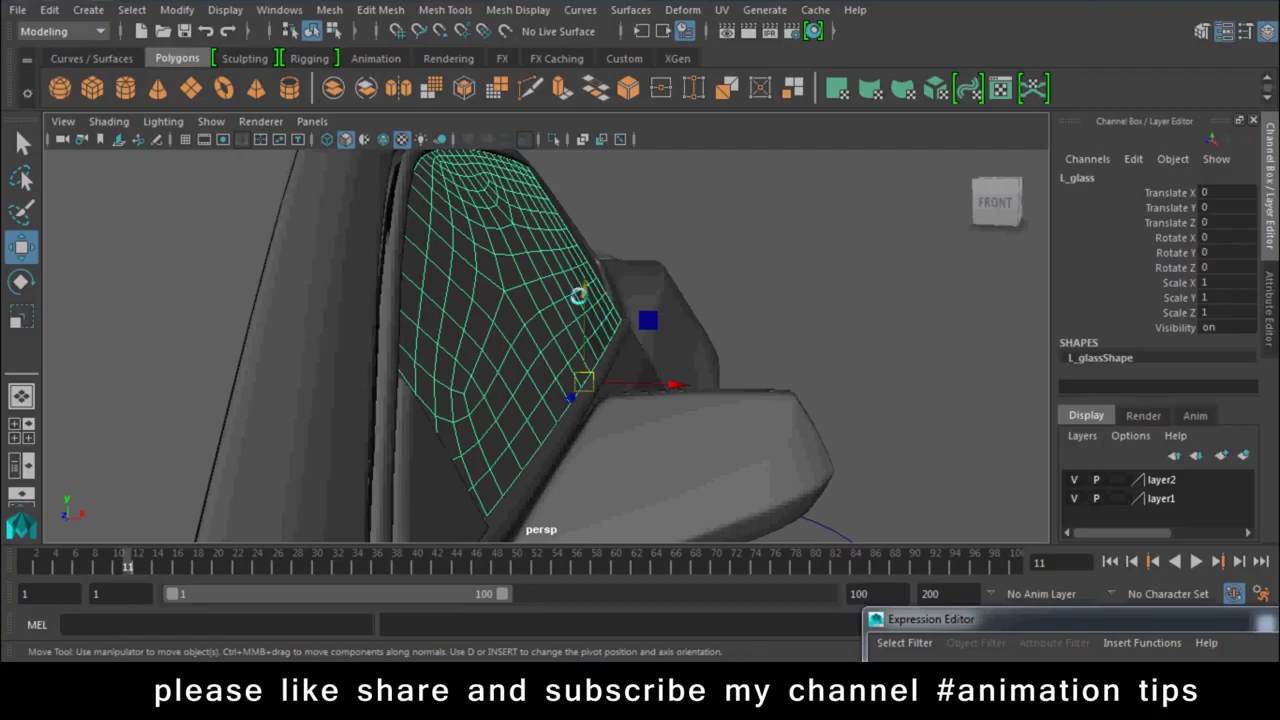
pyautogui.hotkey('ctrl', 'g')
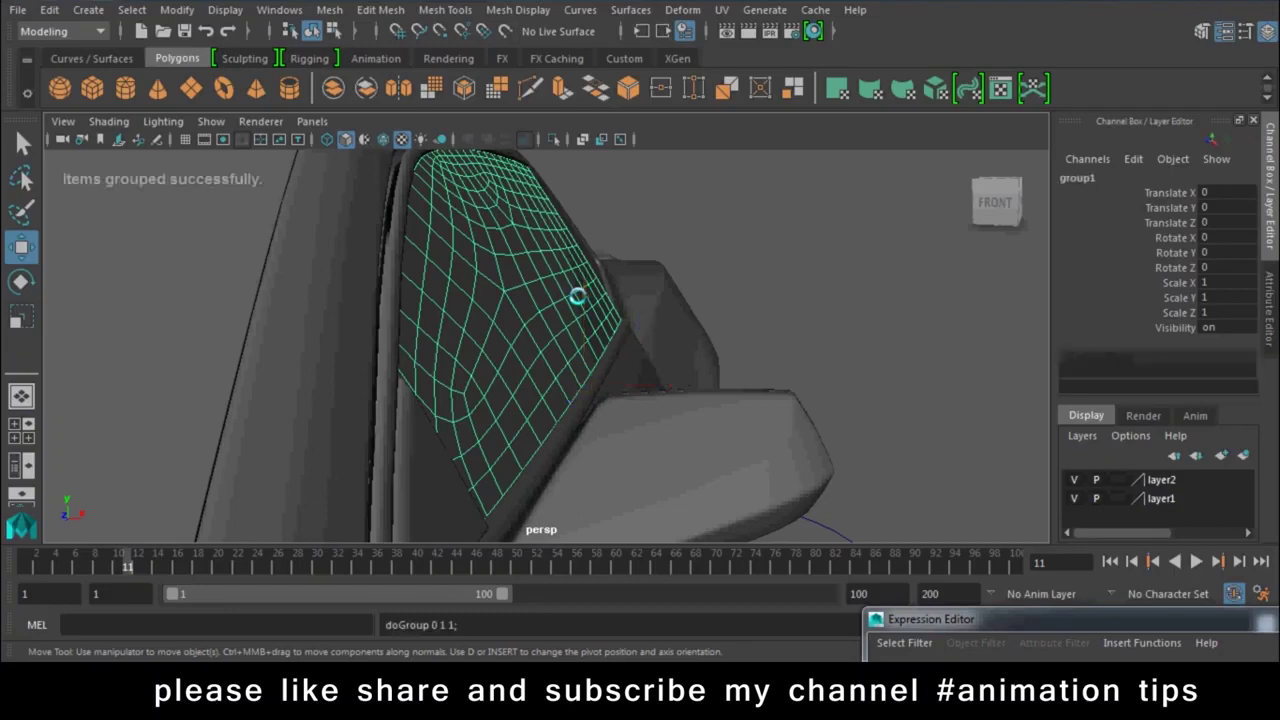
# Step: Center the group's pivot, then undo the grouping of the glass
pyautogui.press('e')
pyautogui.click(177, 10)
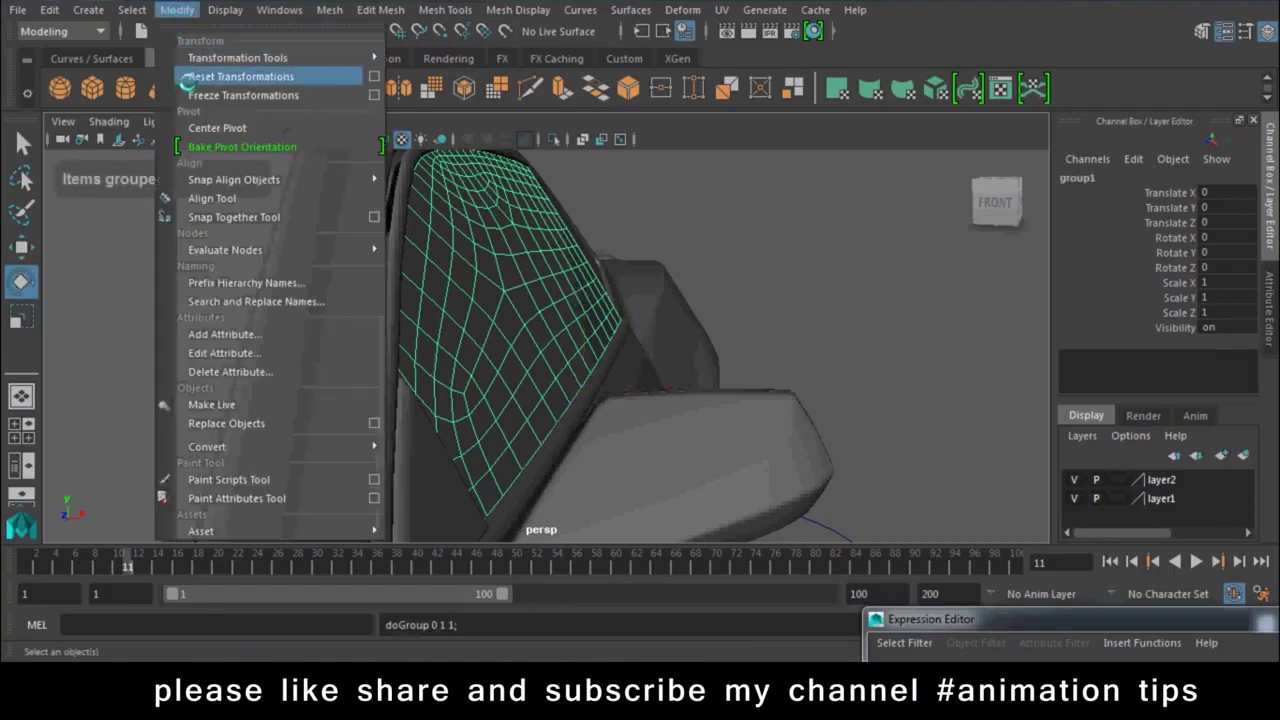
pyautogui.click(241, 122)
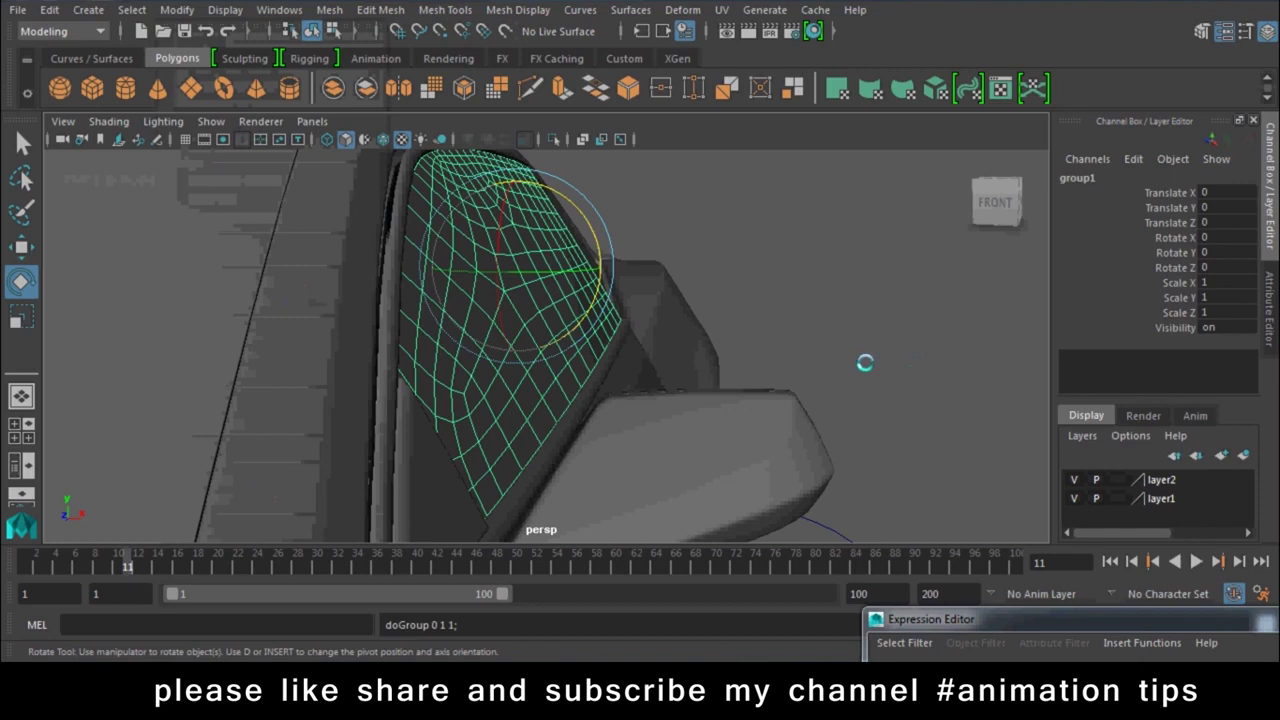
pyautogui.press('w')
pyautogui.hotkey('ctrl', 'z')
pyautogui.hotkey('ctrl', 'z')
pyautogui.click(443, 306)
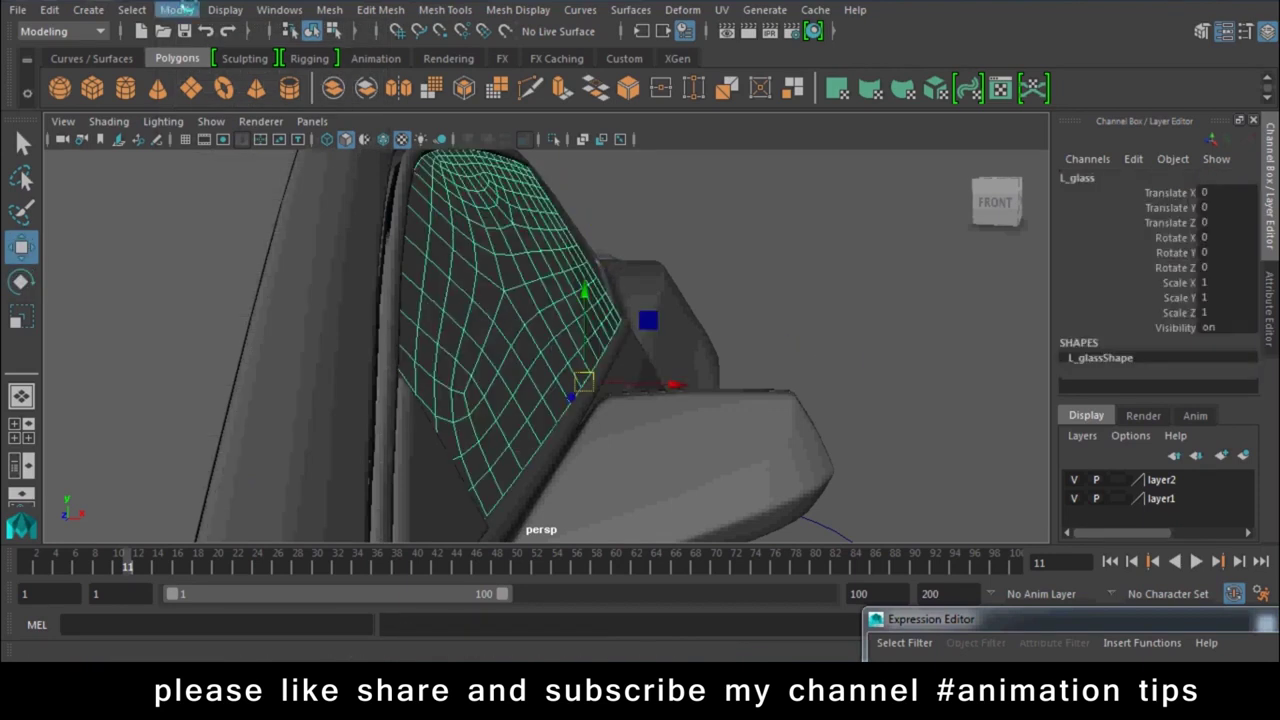
# Step: Create locator1 and place it at the glass's lower corner by the mirror
pyautogui.click(88, 10)
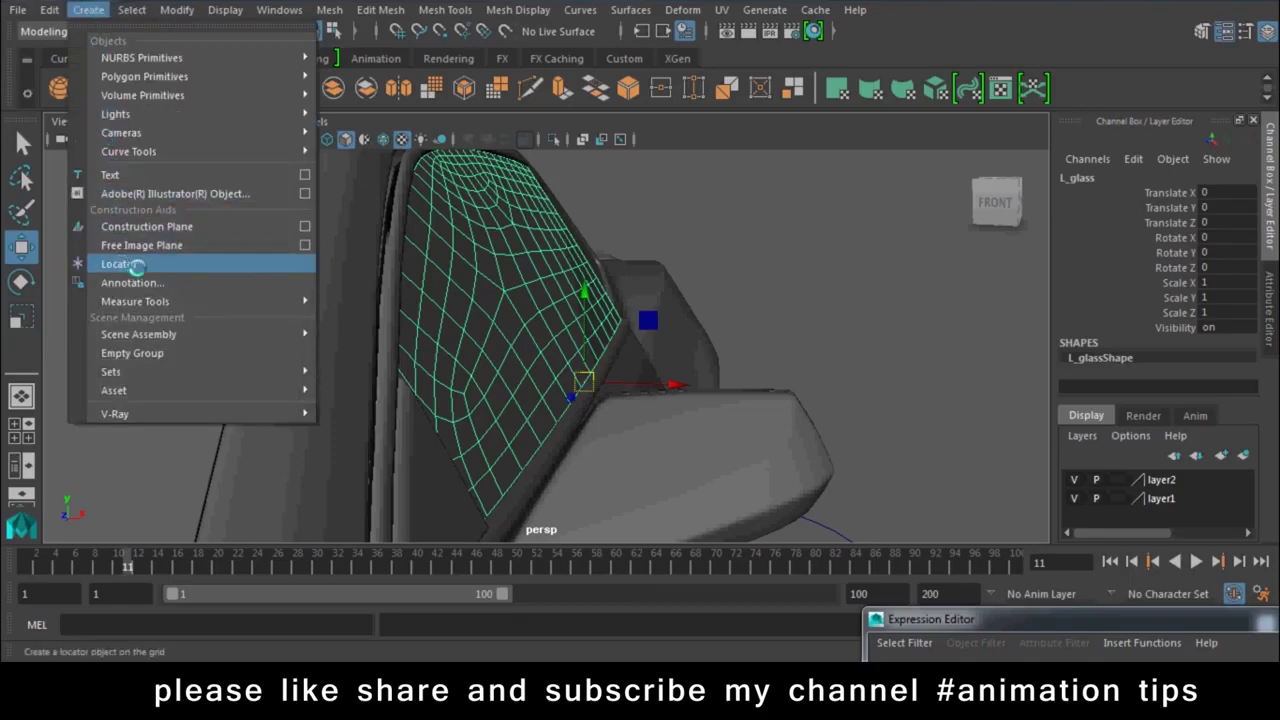
pyautogui.click(135, 265)
pyautogui.moveTo(540, 295)
pyautogui.keyDown('alt'); pyautogui.mouseDown()
pyautogui.moveTo(684, 314)
pyautogui.moveTo(414, 360)
pyautogui.moveTo(415, 88)
pyautogui.mouseUp(); pyautogui.keyUp('alt')
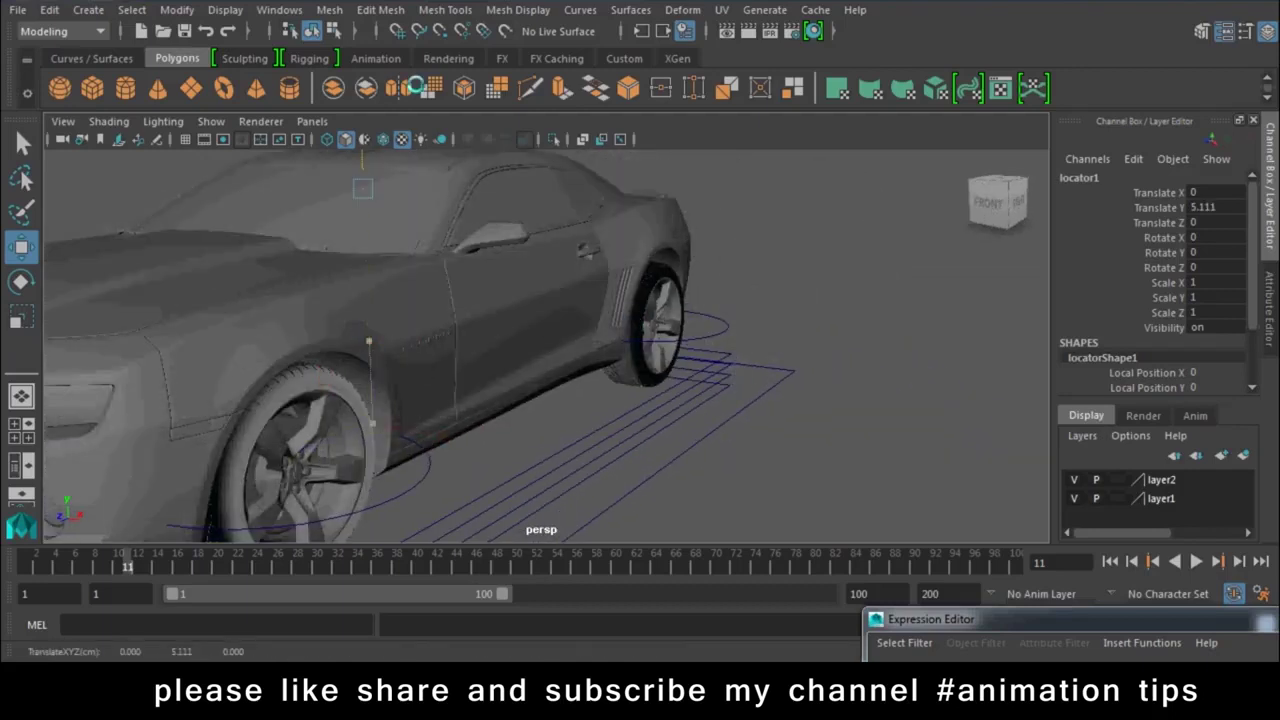
pyautogui.moveTo(363, 188); pyautogui.dragTo(521, 190)
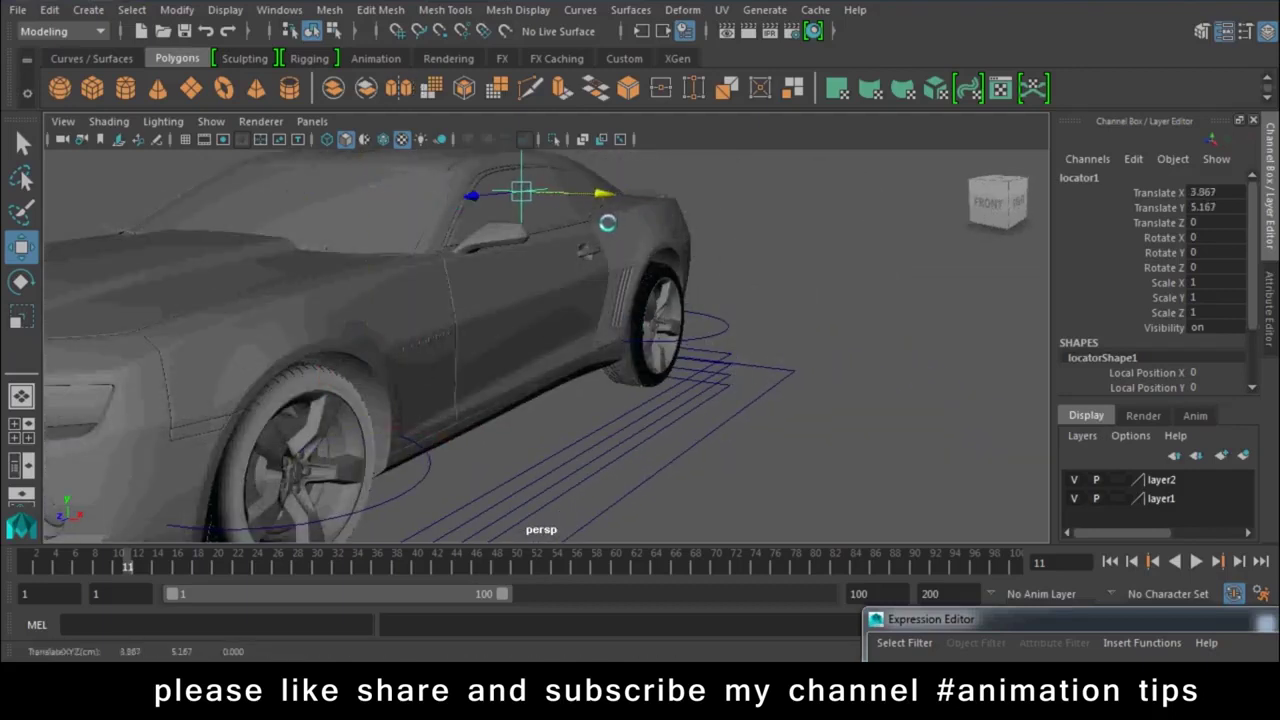
pyautogui.press('f')
pyautogui.moveTo(607, 222)
pyautogui.keyDown('alt'); pyautogui.mouseDown()
pyautogui.moveTo(540, 310)
pyautogui.moveTo(542, 378)
pyautogui.mouseUp(); pyautogui.keyUp('alt')
pyautogui.moveTo(634, 445)
pyautogui.mouseDown()
pyautogui.moveTo(622, 445)
pyautogui.moveTo(720, 403)
pyautogui.moveTo(458, 343)
pyautogui.moveTo(600, 343)
pyautogui.mouseUp()
pyautogui.moveTo(697, 257)
pyautogui.mouseDown()
pyautogui.moveTo(707, 293)
pyautogui.moveTo(955, 426)
pyautogui.mouseUp()
pyautogui.moveTo(729, 319)
pyautogui.mouseDown()
pyautogui.moveTo(666, 309)
pyautogui.moveTo(623, 337)
pyautogui.moveTo(877, 403)
pyautogui.mouseUp()
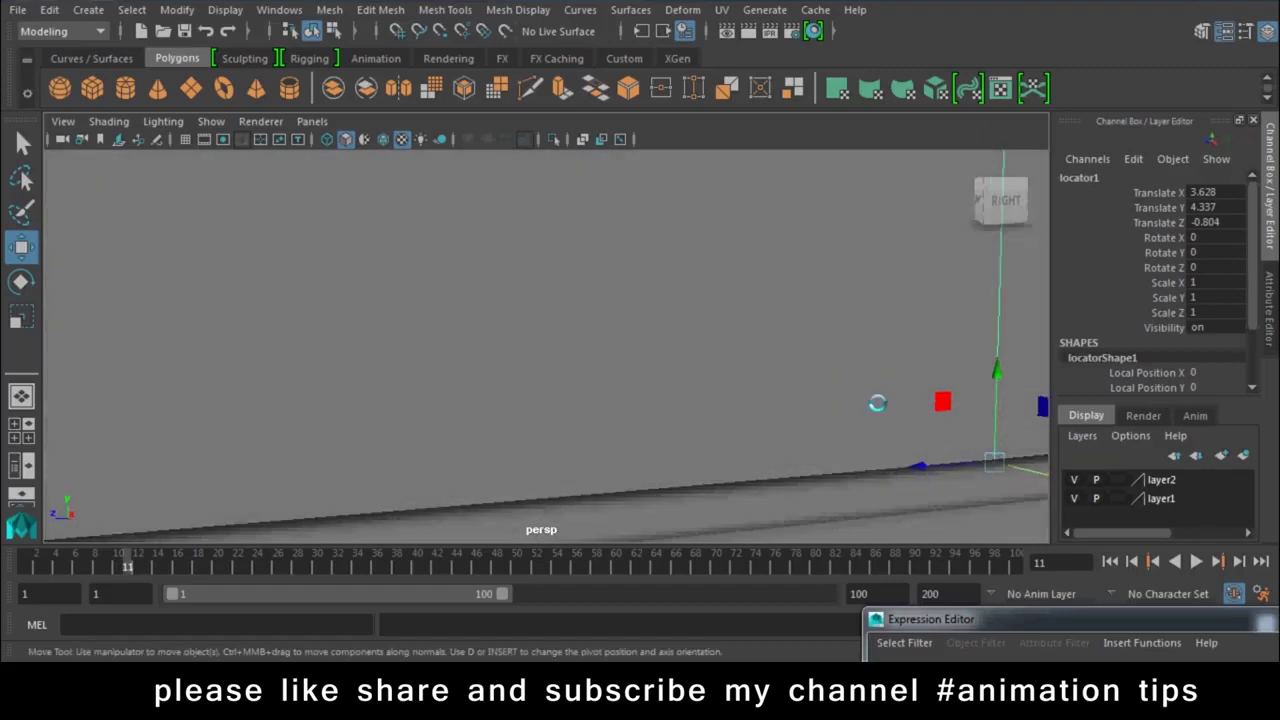
pyautogui.press('f')
pyautogui.moveTo(791, 434)
pyautogui.keyDown('alt'); pyautogui.mouseDown()
pyautogui.moveTo(557, 371)
pyautogui.moveTo(546, 246)
pyautogui.mouseUp(); pyautogui.keyUp('alt')
pyautogui.moveTo(603, 349)
pyautogui.keyDown('alt'); pyautogui.mouseDown()
pyautogui.moveTo(521, 277)
pyautogui.moveTo(626, 394)
pyautogui.moveTo(526, 283)
pyautogui.moveTo(549, 257)
pyautogui.moveTo(580, 334)
pyautogui.mouseUp(); pyautogui.keyUp('alt')
pyautogui.keyDown('alt'); pyautogui.moveTo(623, 434); pyautogui.dragTo(619, 441); pyautogui.keyUp('alt')
# Step: Freeze locator1's transforms and tilt it about Z roughly 27° to match the glass
pyautogui.press('e')
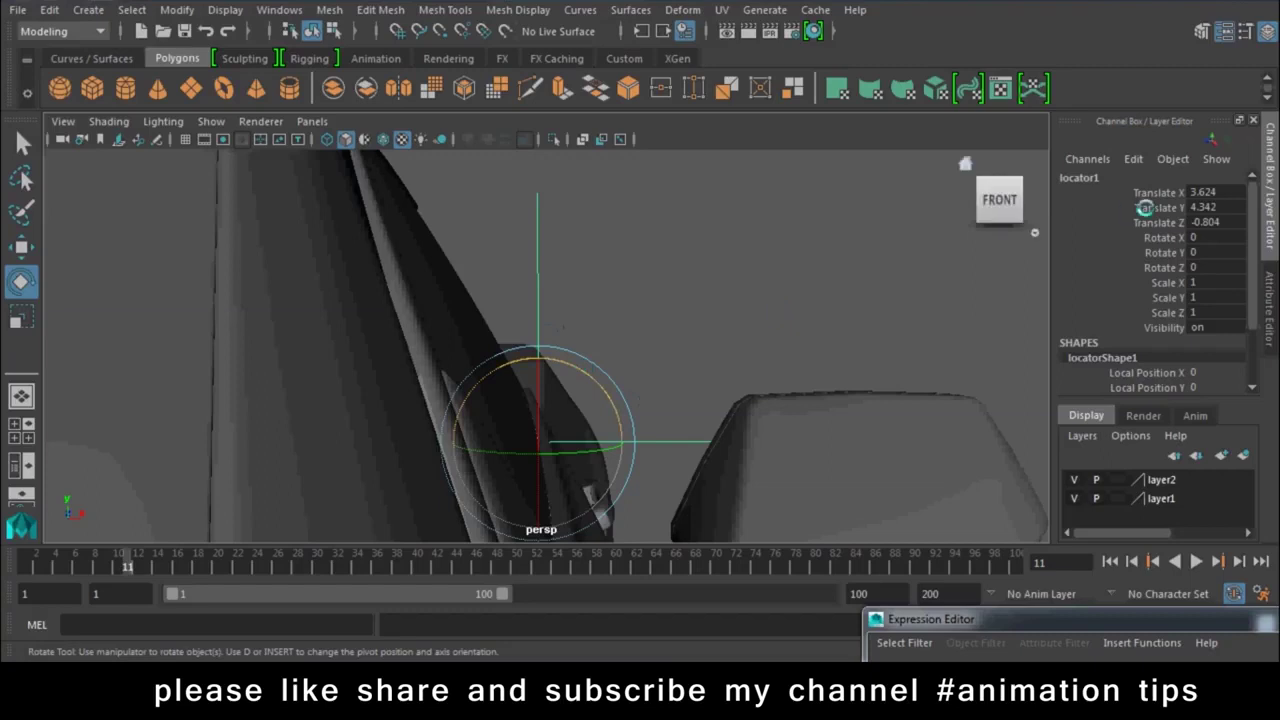
pyautogui.click(157, 11)
pyautogui.click(228, 95)
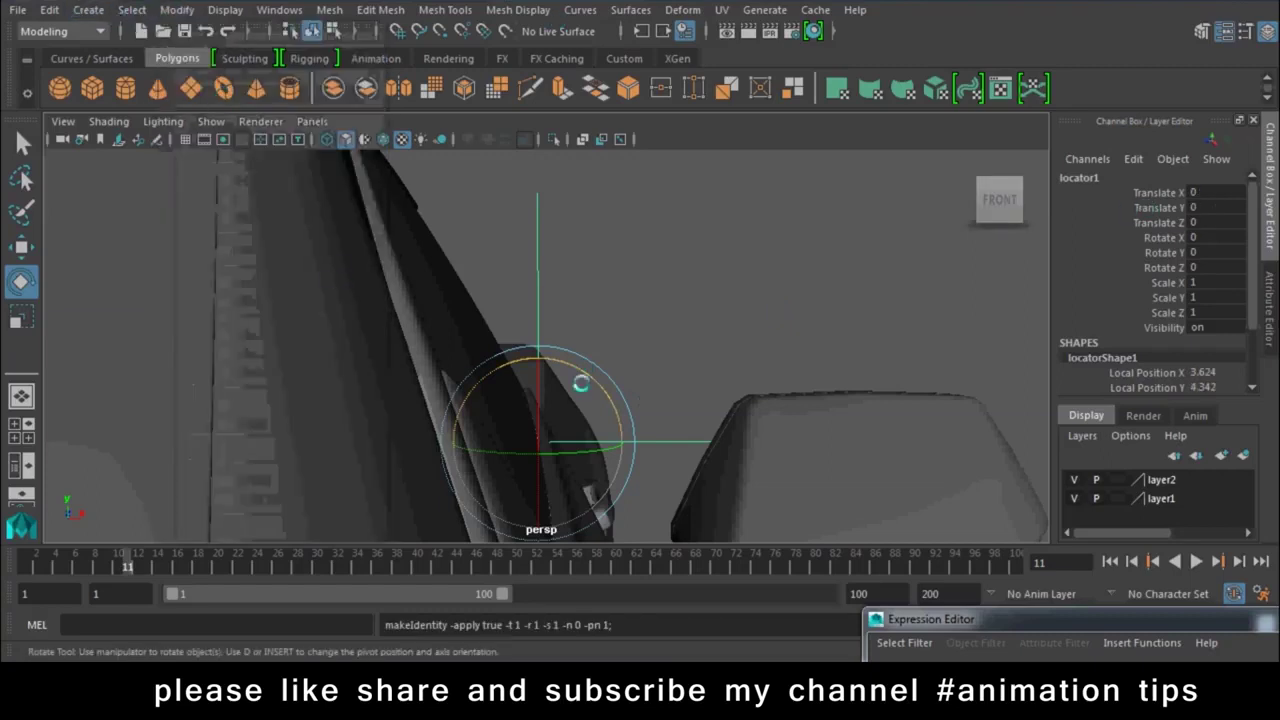
pyautogui.moveTo(588, 377)
pyautogui.mouseDown()
pyautogui.moveTo(566, 366)
pyautogui.moveTo(696, 331)
pyautogui.moveTo(578, 314)
pyautogui.mouseUp()
# Step: Parent L_glass under locator1 and test-scale it in Y, then undo
pyautogui.press('w')
pyautogui.click(546, 276)
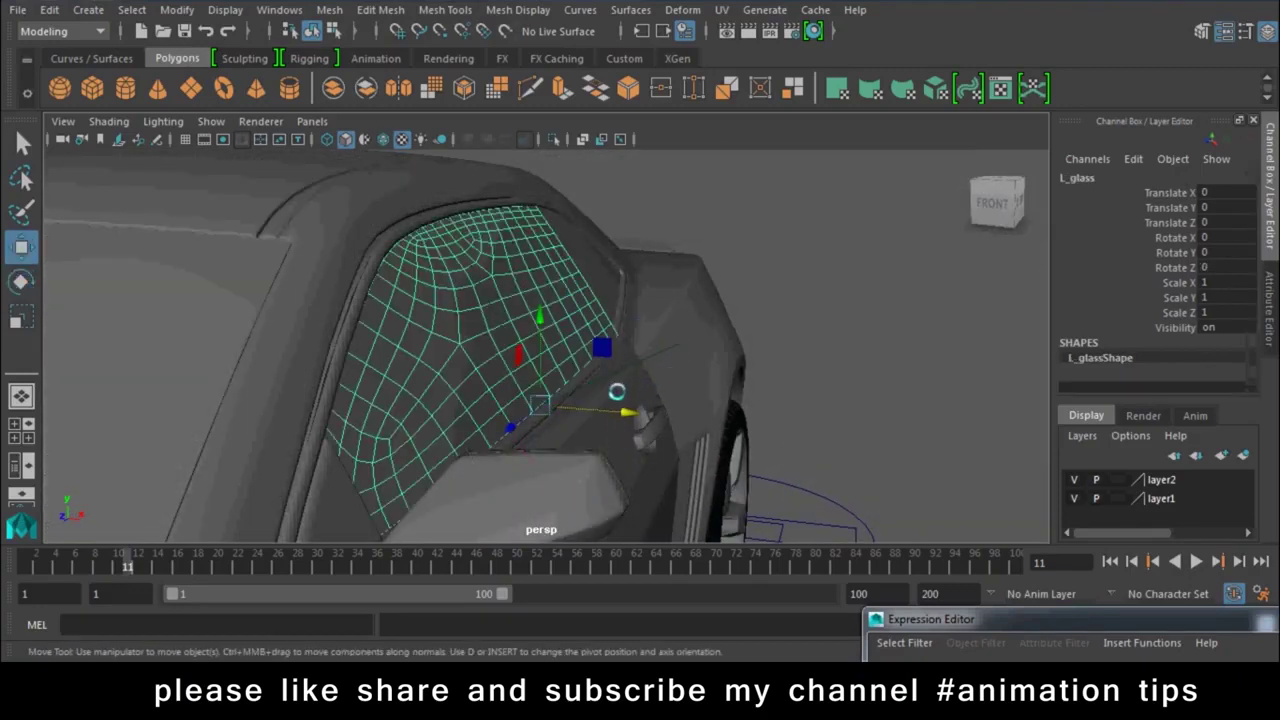
pyautogui.keyDown('alt'); pyautogui.moveTo(666, 374); pyautogui.dragTo(662, 356); pyautogui.keyUp('alt')
pyautogui.click(674, 343)
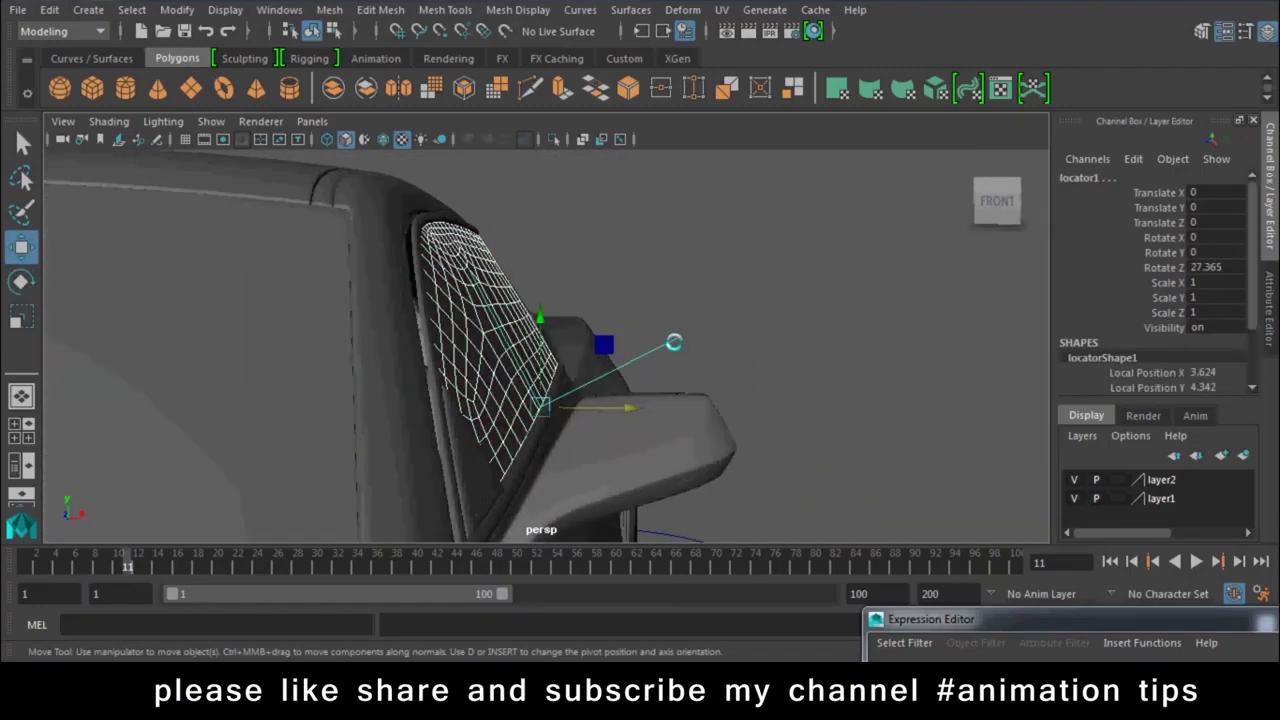
pyautogui.press('p')
pyautogui.press('r')
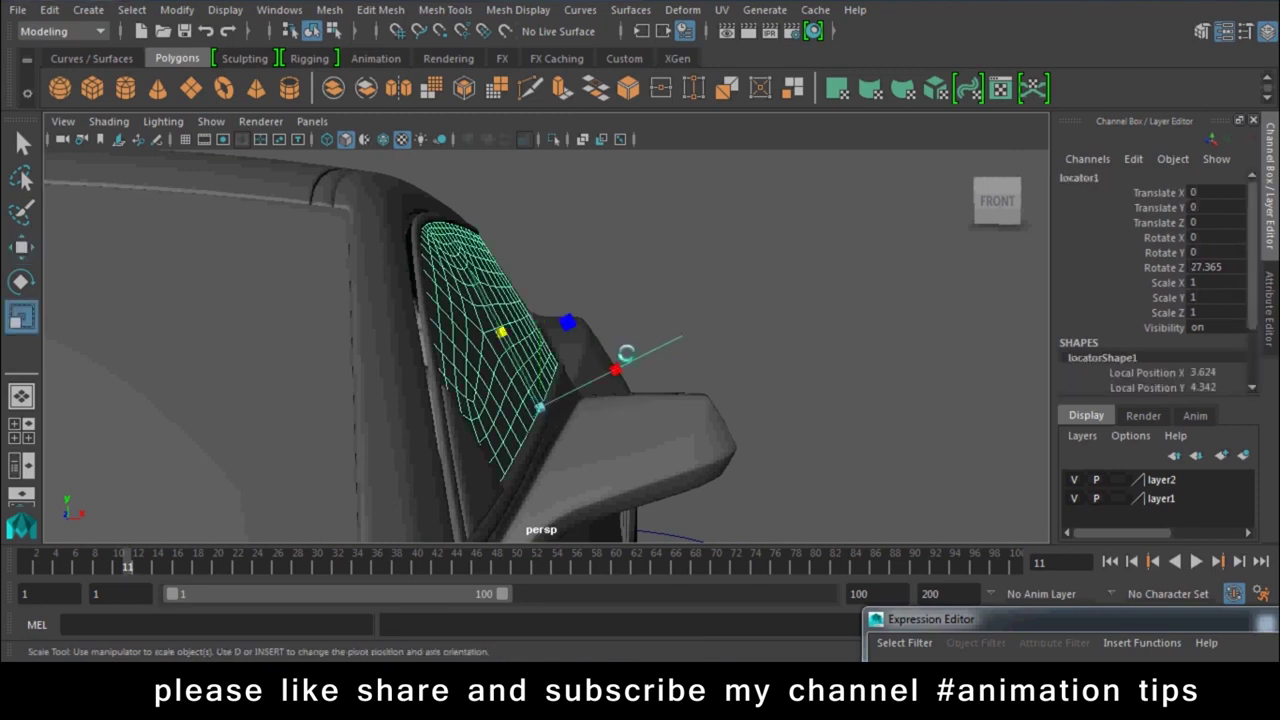
pyautogui.moveTo(499, 329)
pyautogui.mouseDown()
pyautogui.moveTo(521, 369)
pyautogui.moveTo(500, 320)
pyautogui.moveTo(514, 371)
pyautogui.moveTo(500, 332)
pyautogui.mouseUp()
pyautogui.hotkey('ctrl', 'z')
# Step: Rename locator1 to glass1 and test its Scale Y, restoring it to 1
pyautogui.moveTo(757, 409)
pyautogui.keyDown('alt'); pyautogui.mouseDown()
pyautogui.moveTo(677, 357)
pyautogui.moveTo(593, 395)
pyautogui.moveTo(640, 400)
pyautogui.mouseUp(); pyautogui.keyUp('alt')
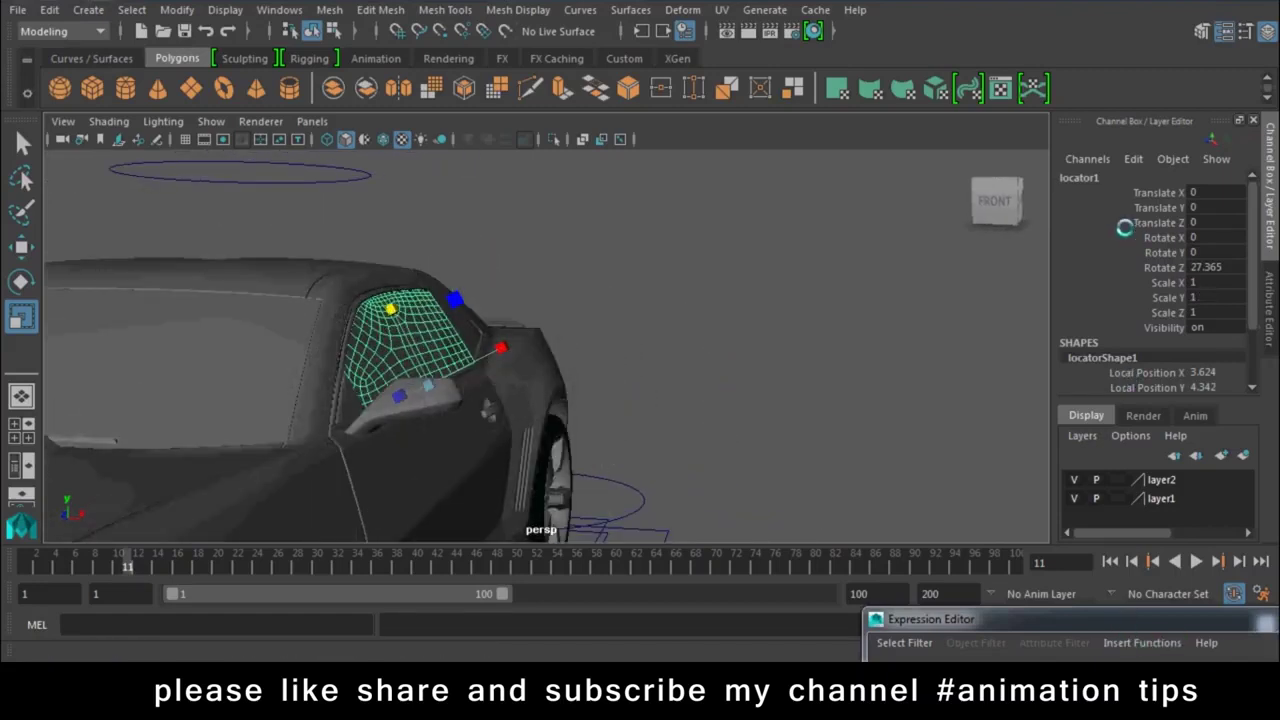
pyautogui.doubleClick(1089, 177)
pyautogui.write('glas')
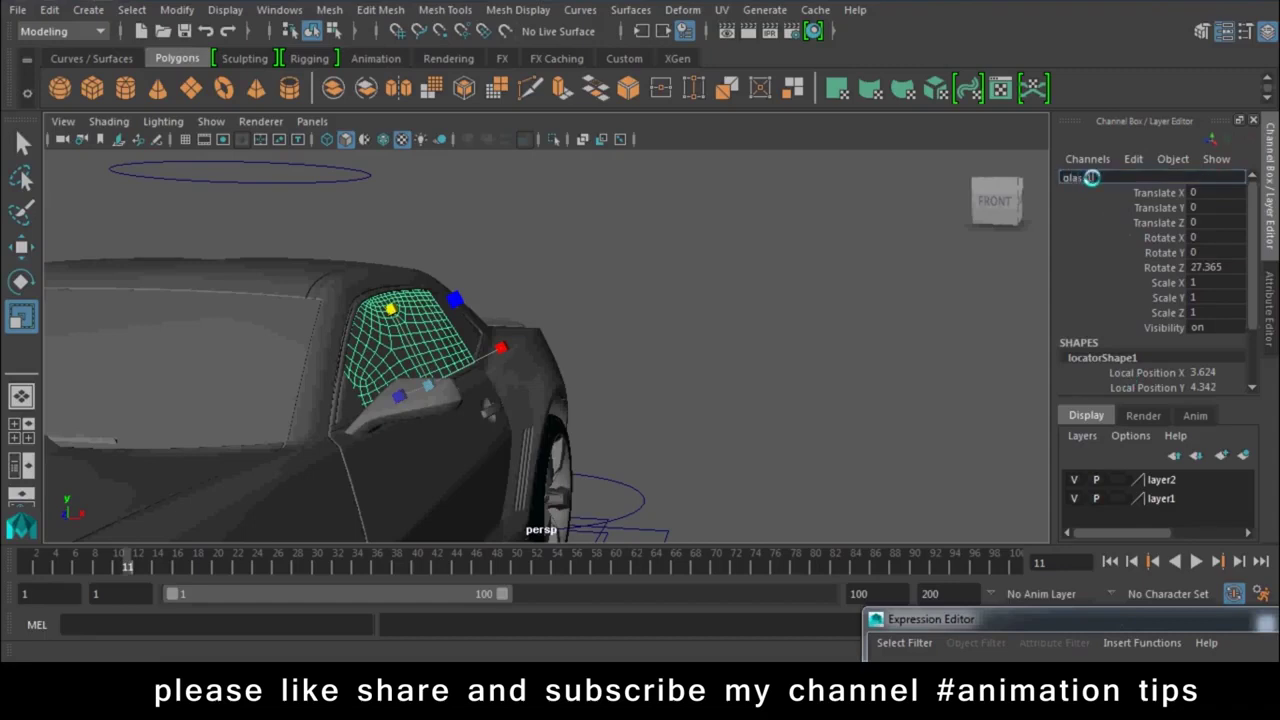
pyautogui.press('Return')
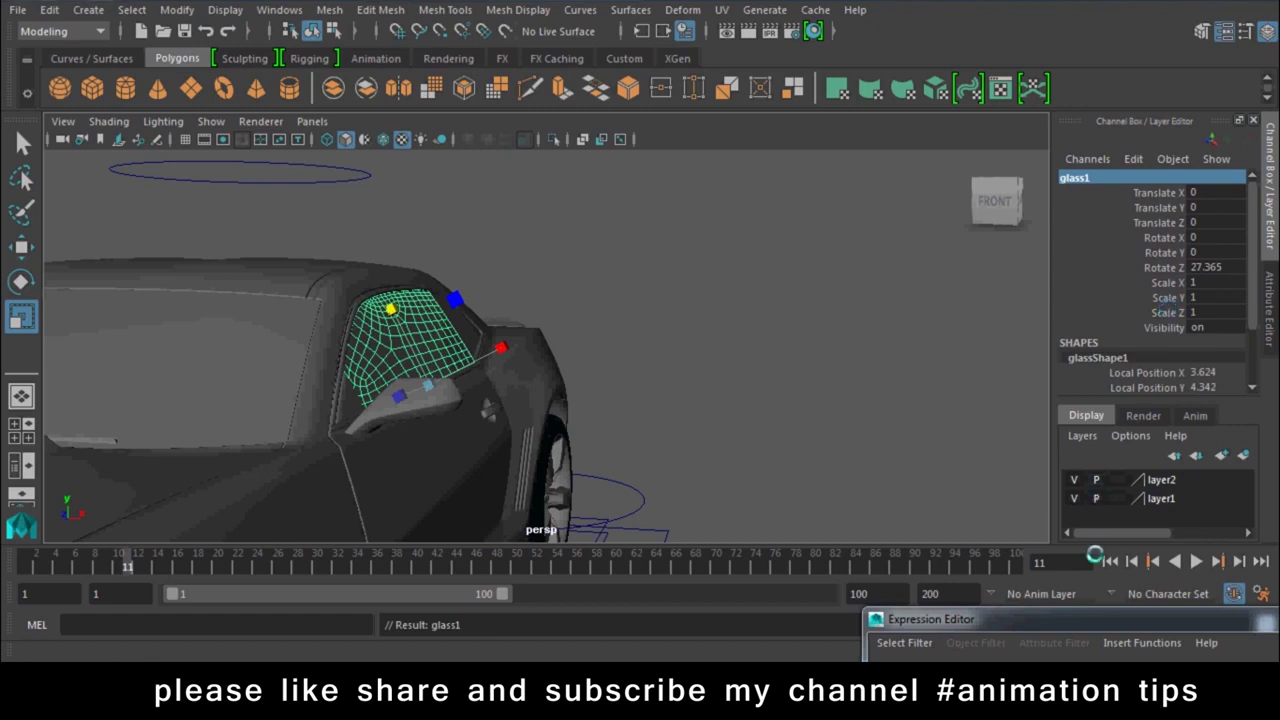
pyautogui.click(1165, 297)
pyautogui.moveTo(777, 300); pyautogui.dragTo(743, 329, button='middle')
pyautogui.hotkey('ctrl', 'z')
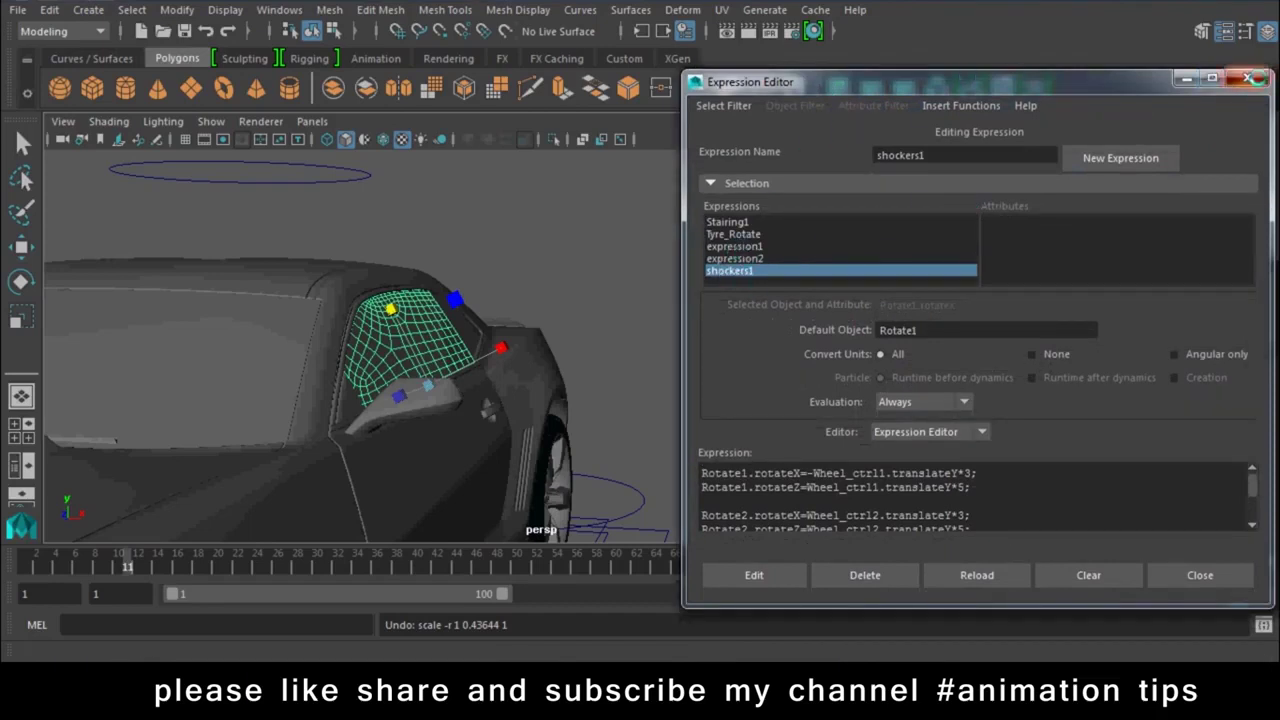
# Step: Close the old Expression Editor and start a new expression on Stairing.Glass_scroll
pyautogui.click(1247, 78)
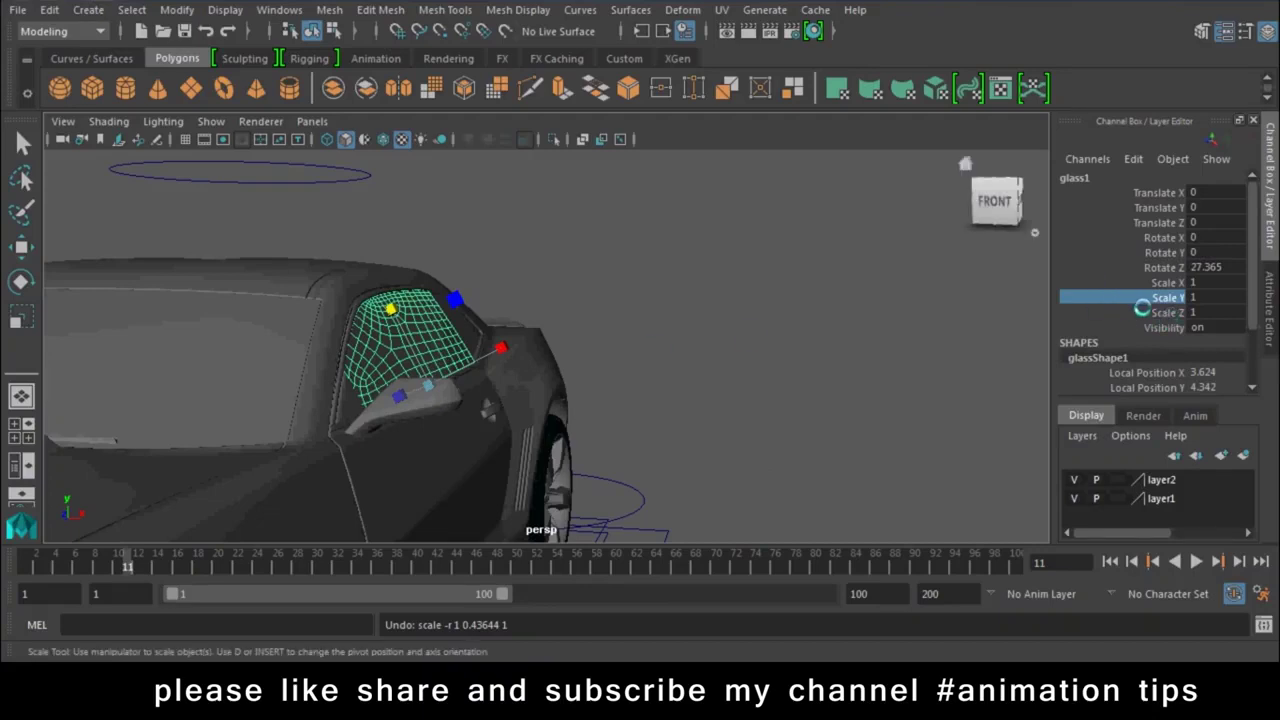
pyautogui.rightClick(1170, 297)
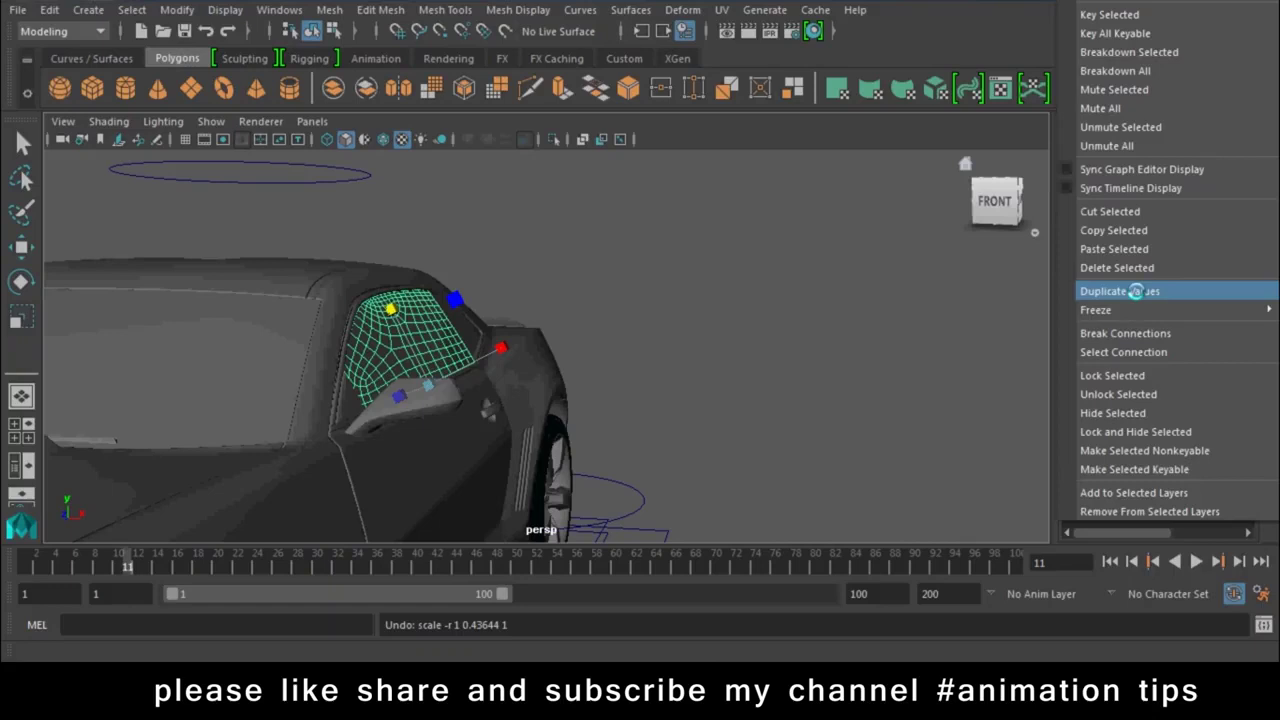
pyautogui.click(780, 357)
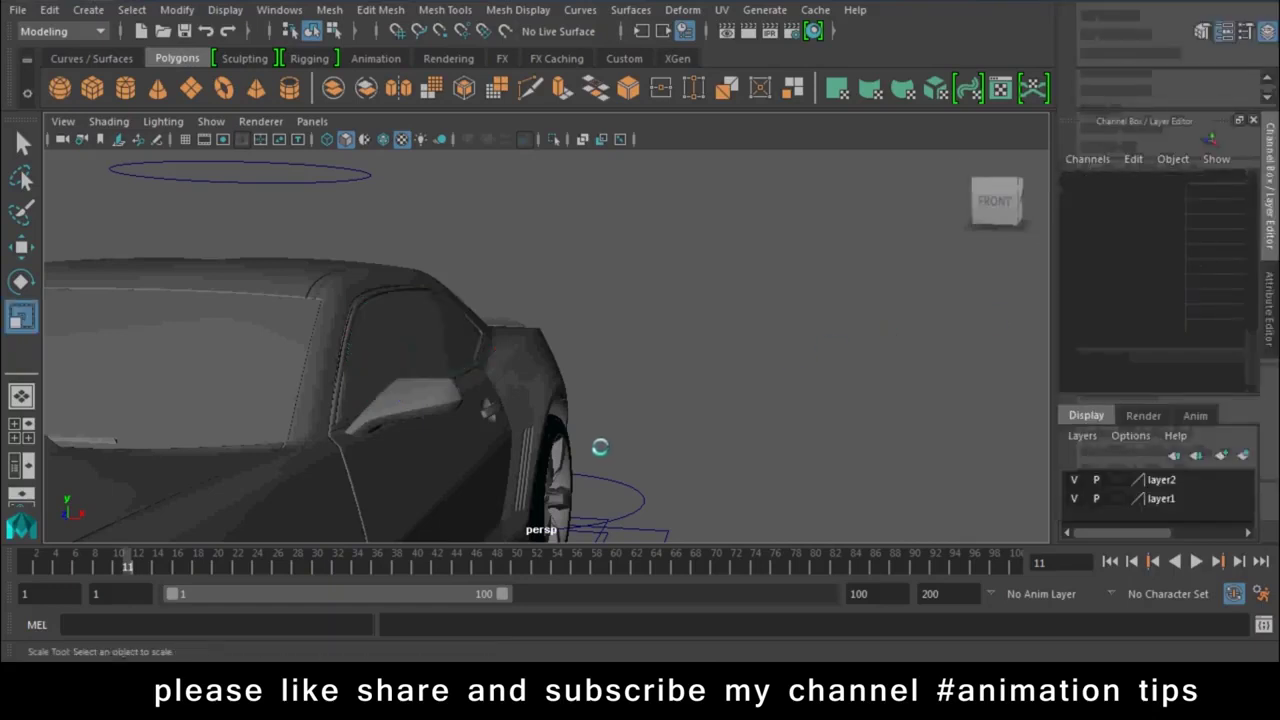
pyautogui.keyDown('alt'); pyautogui.moveTo(600, 449); pyautogui.dragTo(594, 429); pyautogui.keyUp('alt')
pyautogui.click(533, 309)
pyautogui.moveTo(743, 486)
pyautogui.keyDown('alt'); pyautogui.mouseDown()
pyautogui.moveTo(594, 337)
pyautogui.moveTo(398, 274)
pyautogui.mouseUp(); pyautogui.keyUp('alt')
pyautogui.click(362, 254)
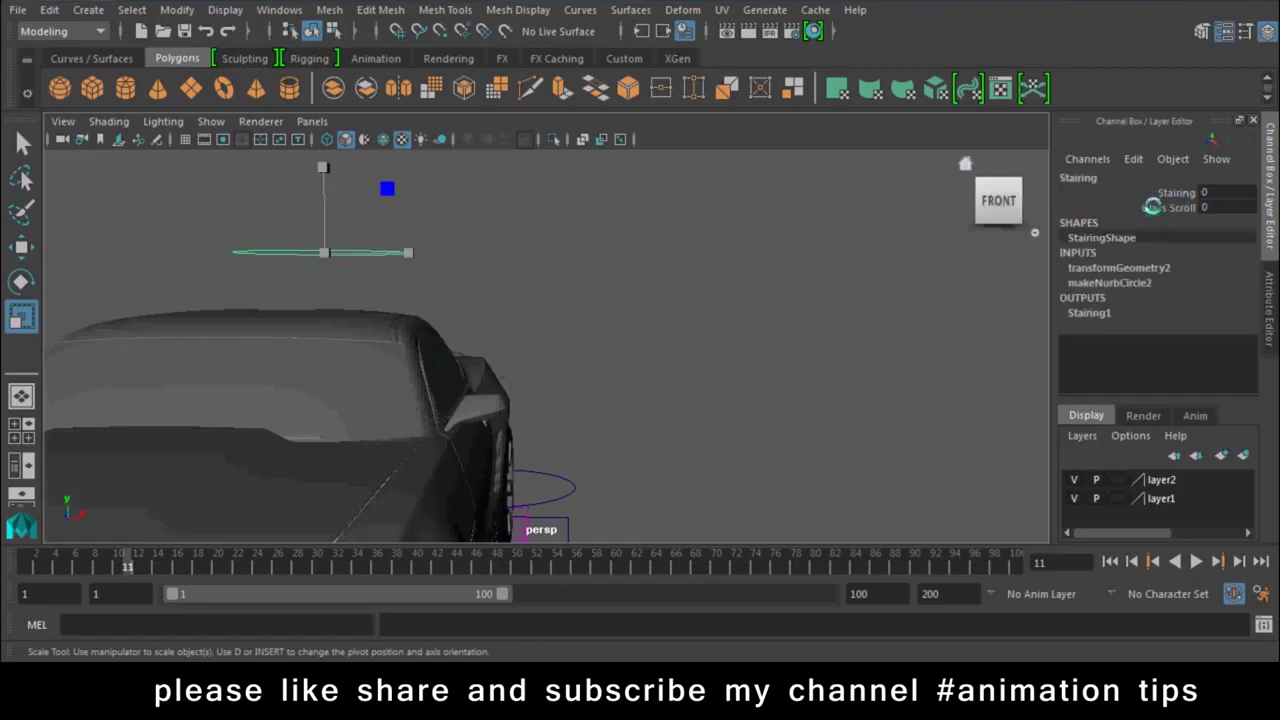
pyautogui.click(1152, 207)
pyautogui.click(1133, 158)
pyautogui.click(1110, 177)
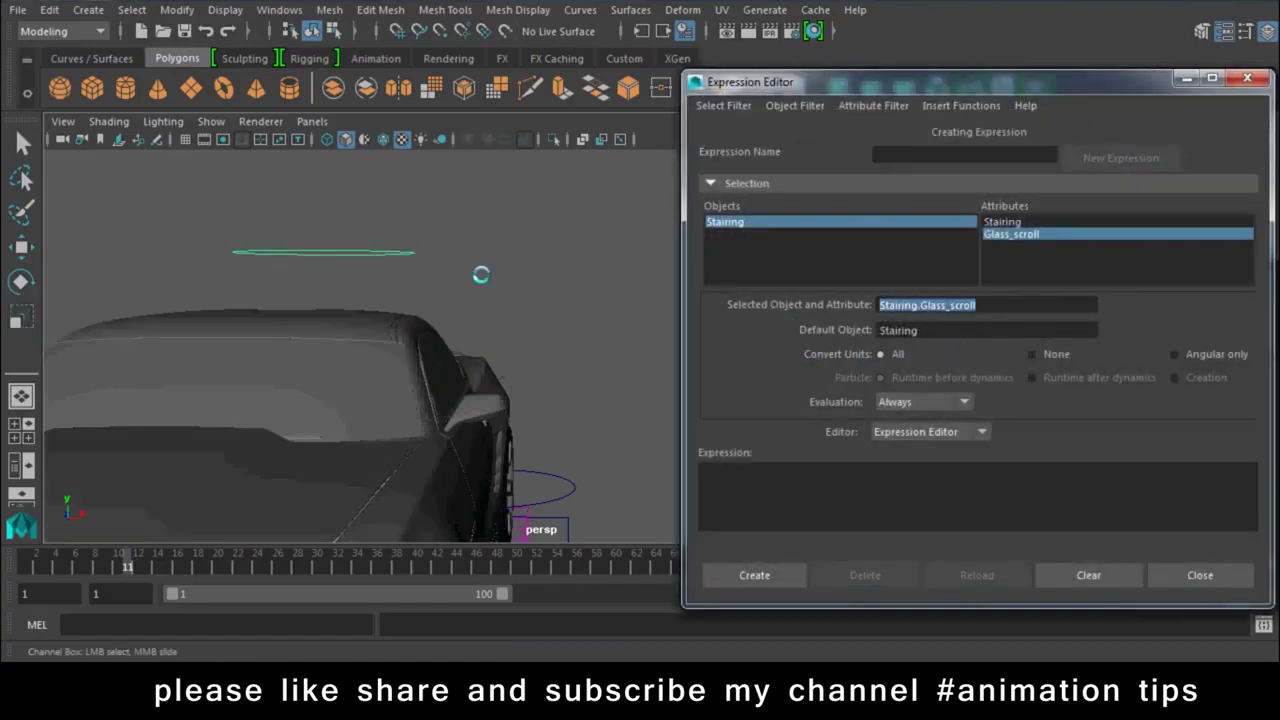
# Step: Write and create the expression glass1.scaleY=Stairing.Glass_scroll on glass1's scaleY
pyautogui.click(506, 375)
pyautogui.press('r')
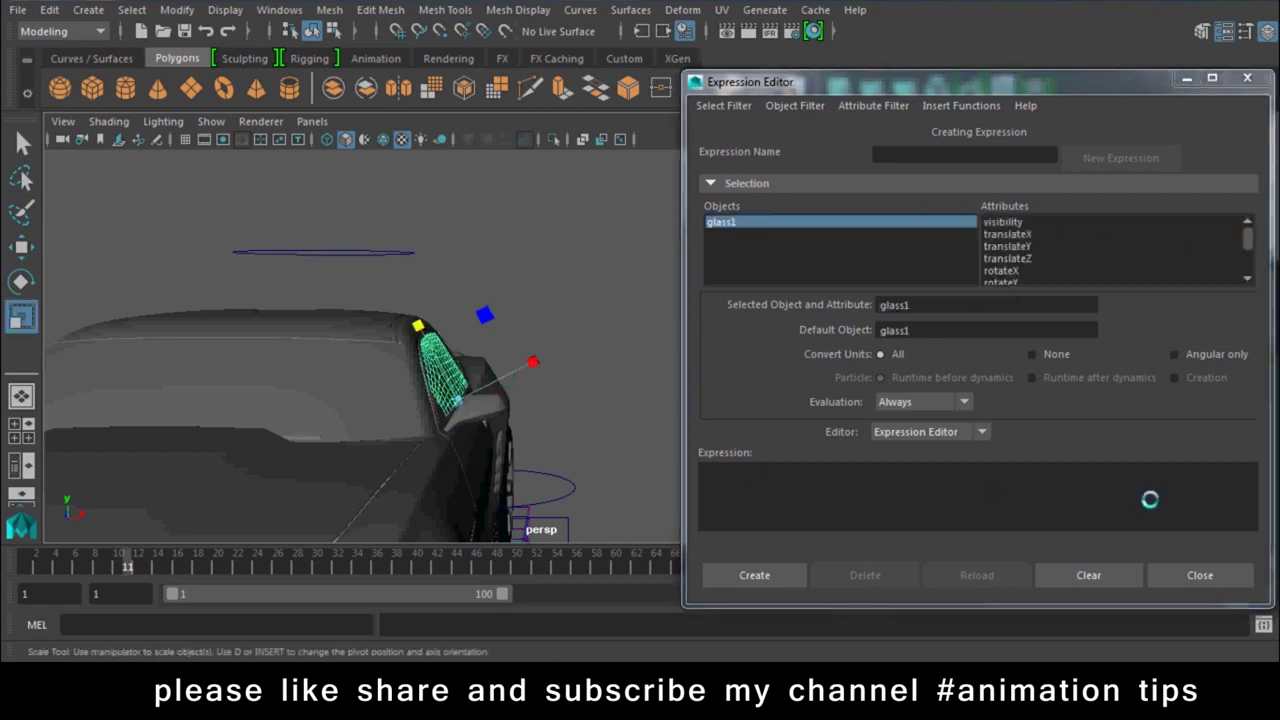
pyautogui.scroll(-2, 1024, 256)
pyautogui.click(1012, 259)
pyautogui.click(858, 472)
pyautogui.write('Stairing.Glass_scroll')
pyautogui.moveTo(965, 308); pyautogui.dragTo(696, 302)
pyautogui.hotkey('ctrl', 'c')
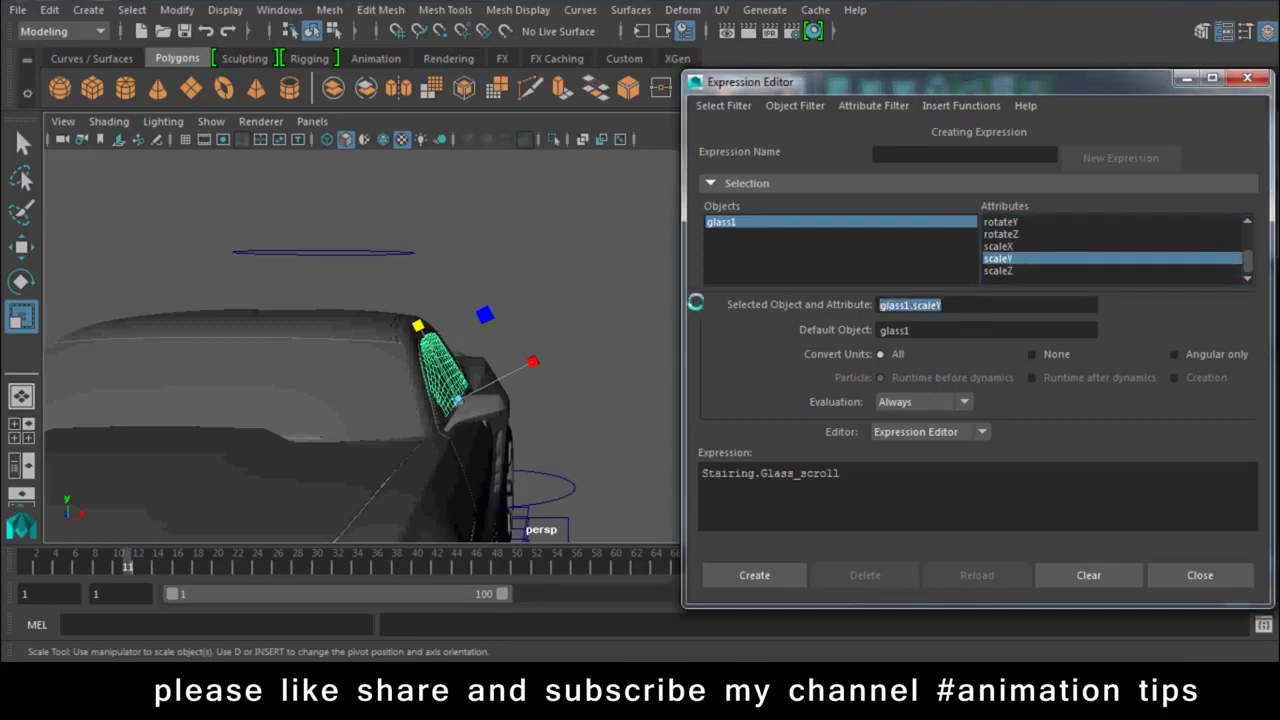
pyautogui.click(699, 472)
pyautogui.hotkey('ctrl', 'v')
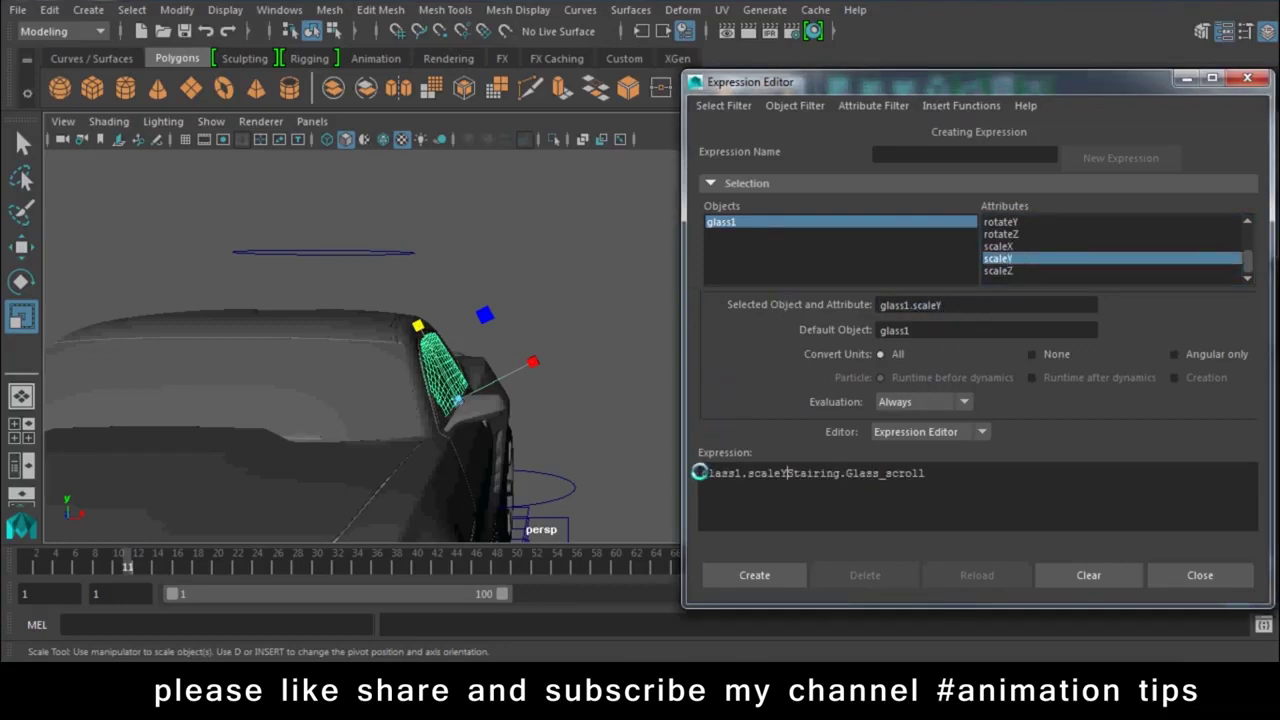
pyautogui.write('=')
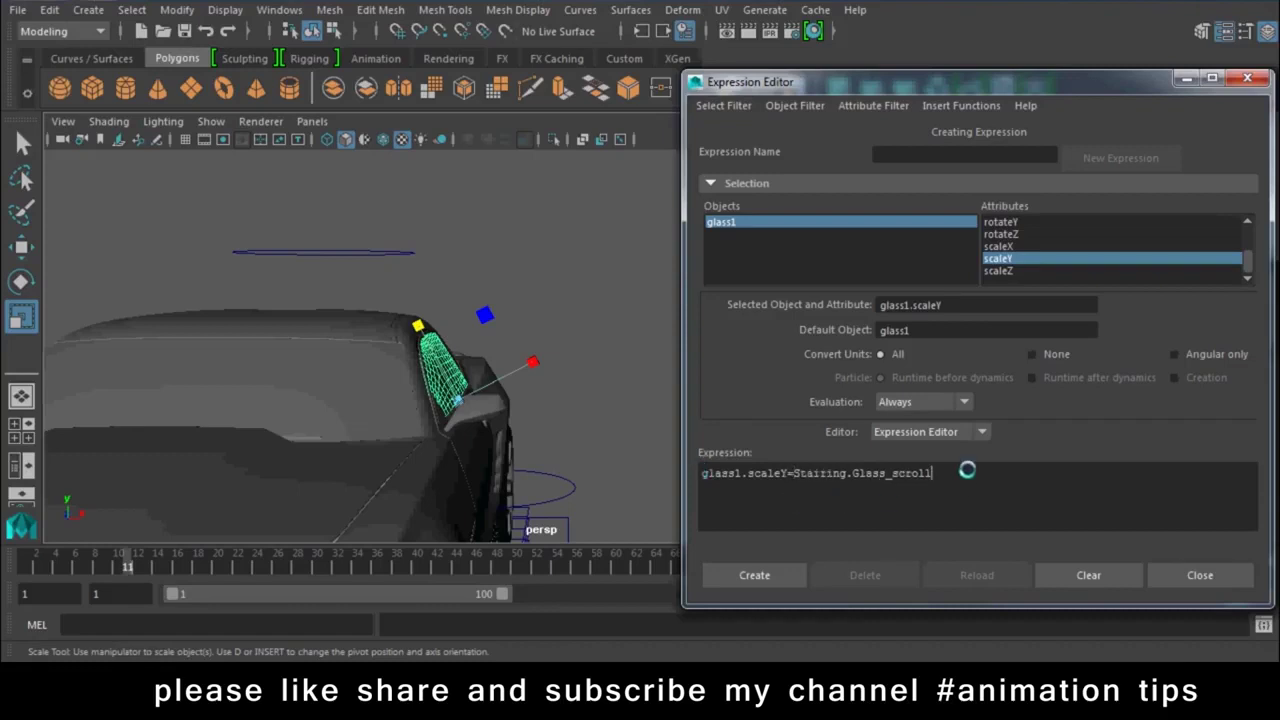
pyautogui.click(755, 575)
pyautogui.moveTo(874, 84); pyautogui.dragTo(994, 357)
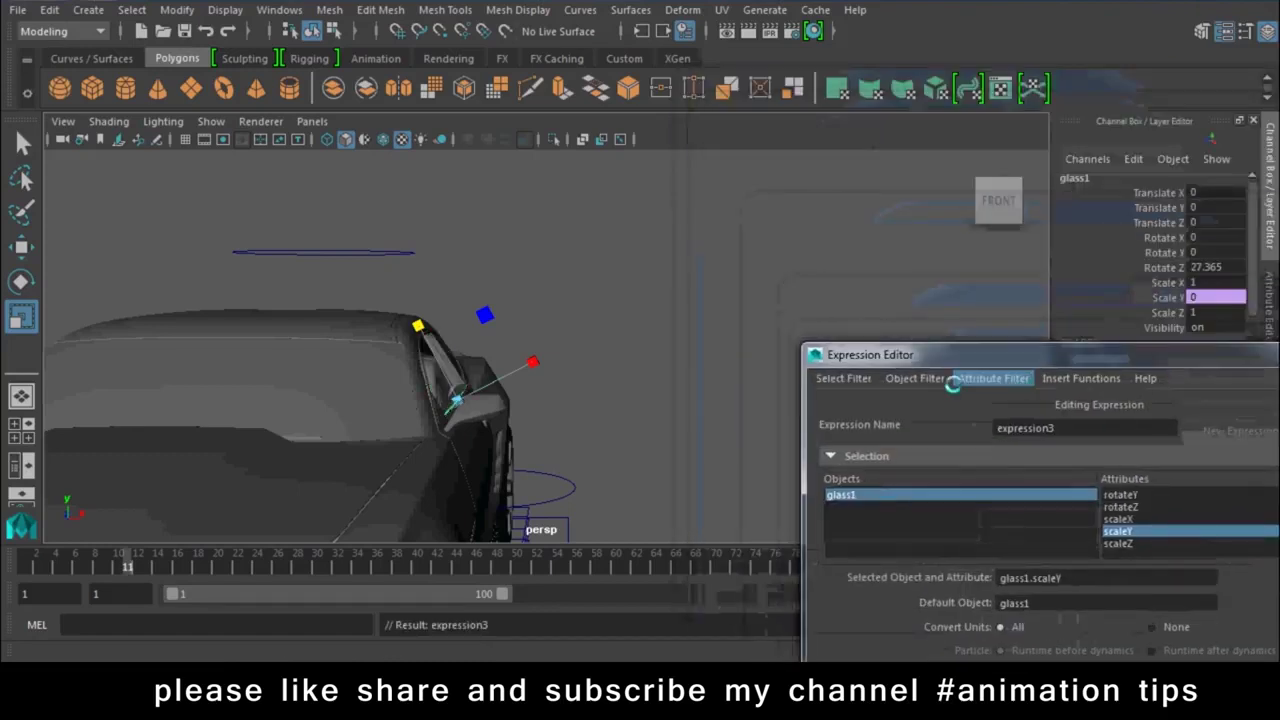
pyautogui.keyDown('alt'); pyautogui.moveTo(614, 306); pyautogui.dragTo(543, 266); pyautogui.keyUp('alt')
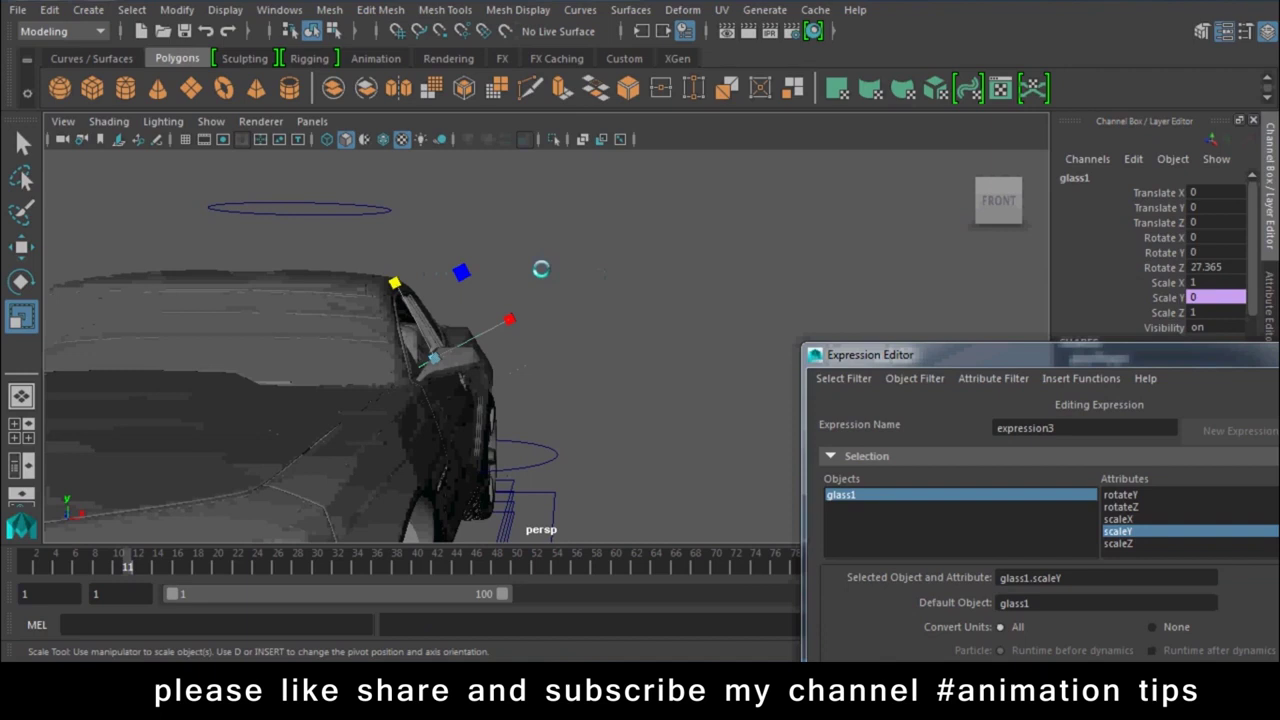
# Step: Slide Stairing's Glass Scroll, then enter 10, stretching the glass far above the roof
pyautogui.click(349, 209)
pyautogui.click(1195, 208)
pyautogui.moveTo(608, 229); pyautogui.dragTo(590, 241, button='middle')
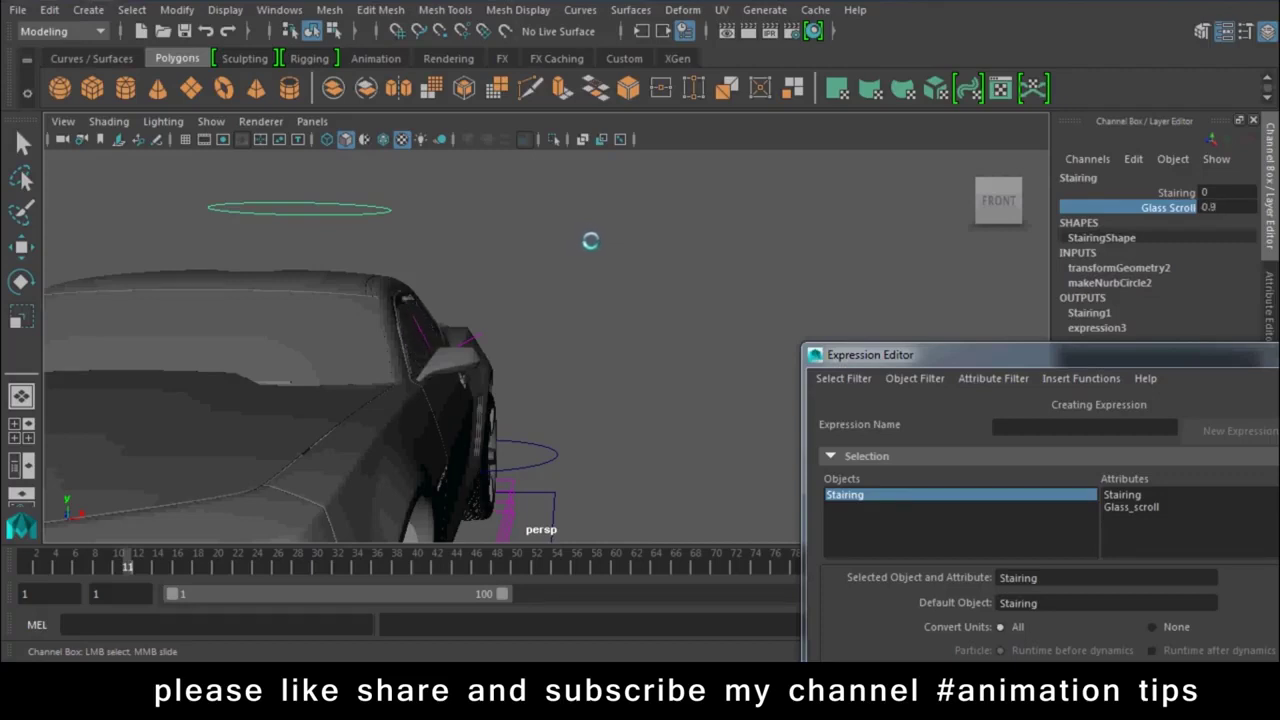
pyautogui.moveTo(593, 241)
pyautogui.keyDown('alt'); pyautogui.mouseDown()
pyautogui.moveTo(514, 266)
pyautogui.moveTo(423, 343)
pyautogui.moveTo(500, 340)
pyautogui.mouseUp(); pyautogui.keyUp('alt')
pyautogui.doubleClick(1210, 204)
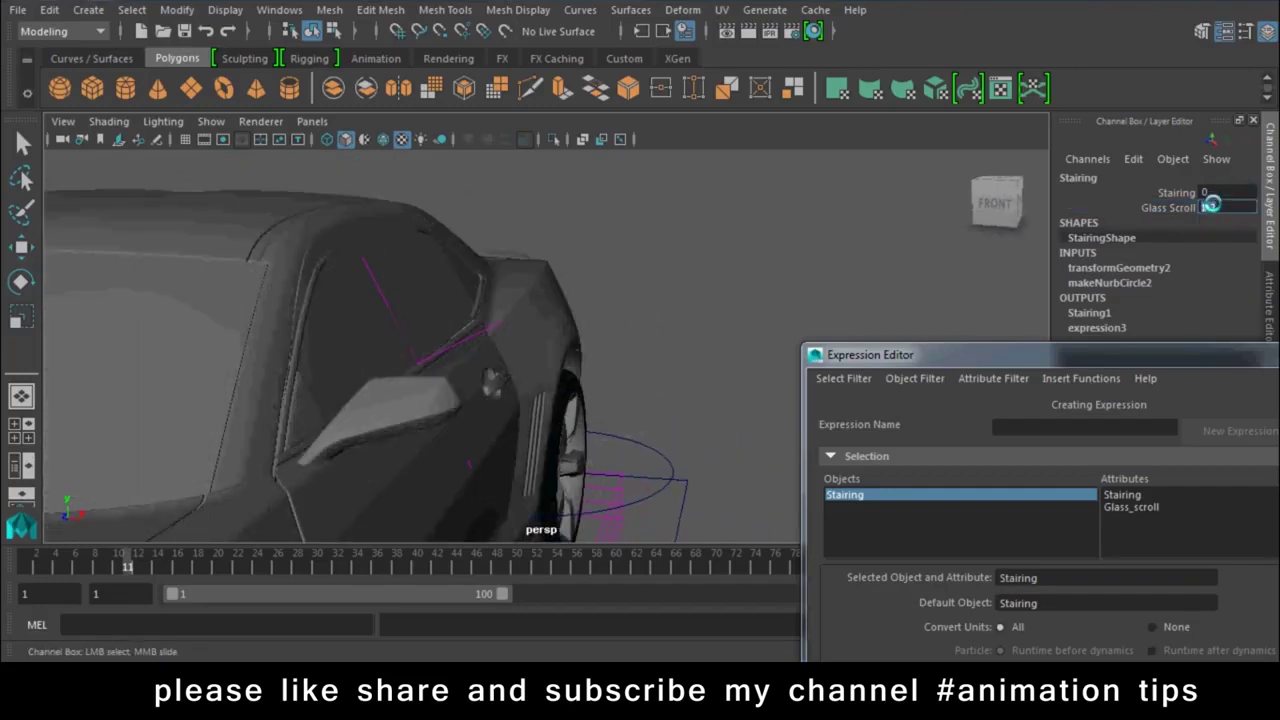
pyautogui.press('Return')
pyautogui.moveTo(712, 332)
pyautogui.keyDown('alt'); pyautogui.mouseDown()
pyautogui.moveTo(429, 434)
pyautogui.moveTo(429, 349)
pyautogui.moveTo(486, 503)
pyautogui.moveTo(305, 270)
pyautogui.mouseUp(); pyautogui.keyUp('alt')
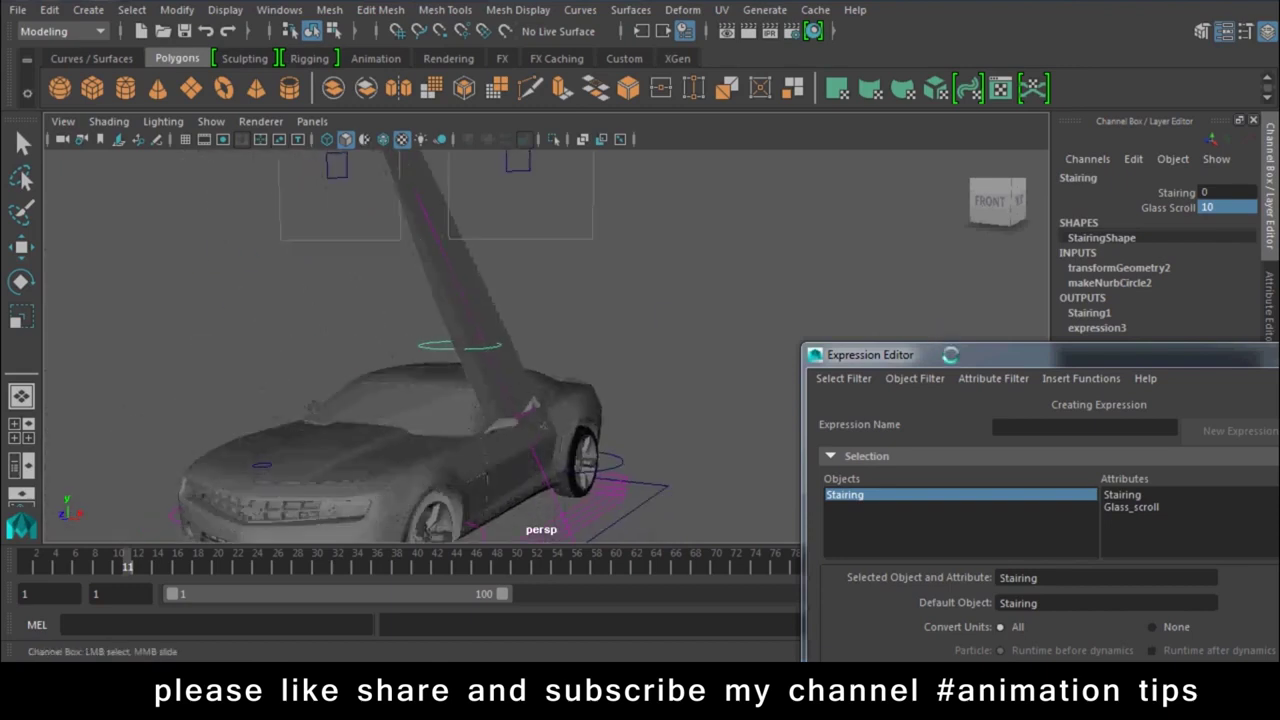
# Step: Filter the Expression Editor by expression name and load the glass expression, expression3
pyautogui.click(777, 47)
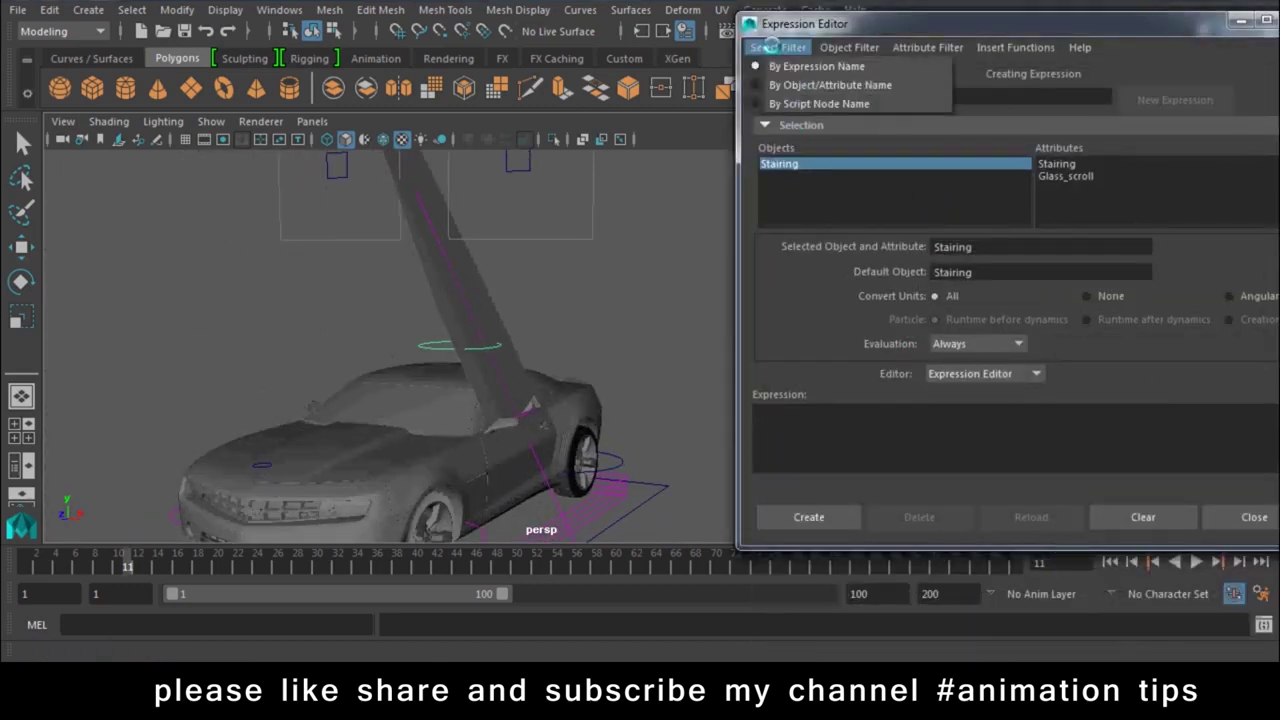
pyautogui.click(806, 66)
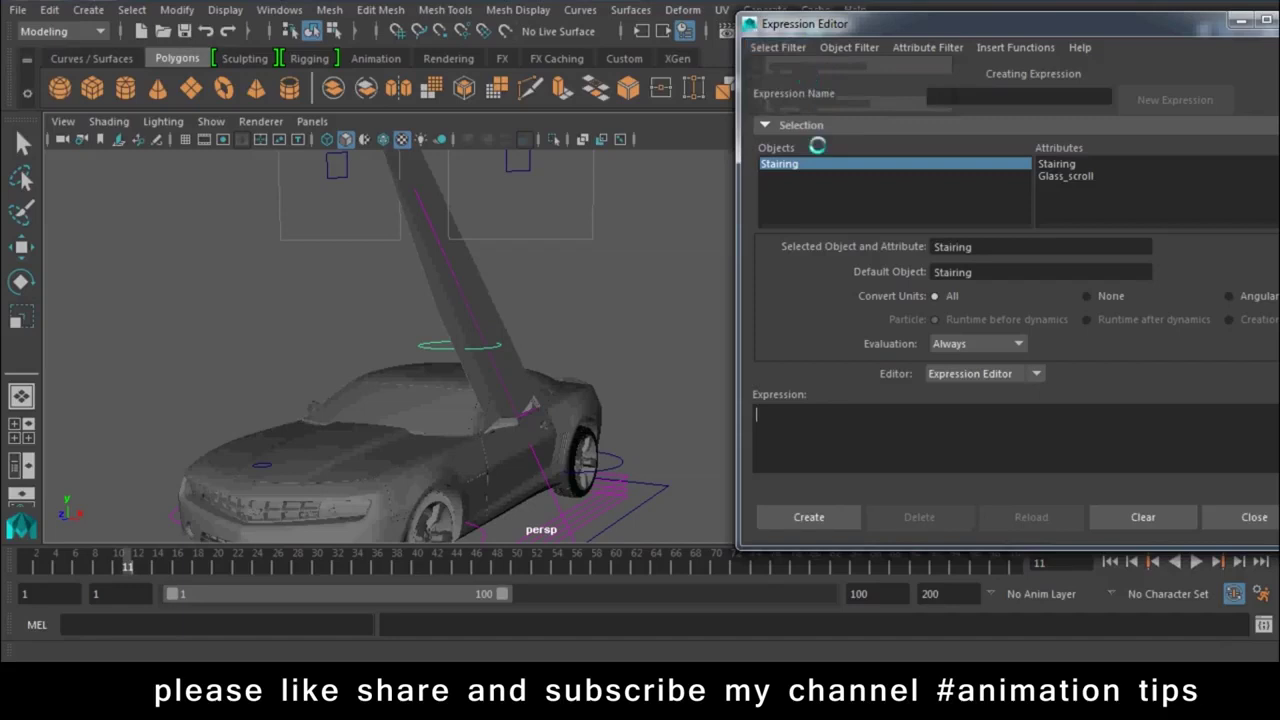
pyautogui.click(777, 47)
pyautogui.click(793, 66)
pyautogui.scroll(-1, 1023, 189)
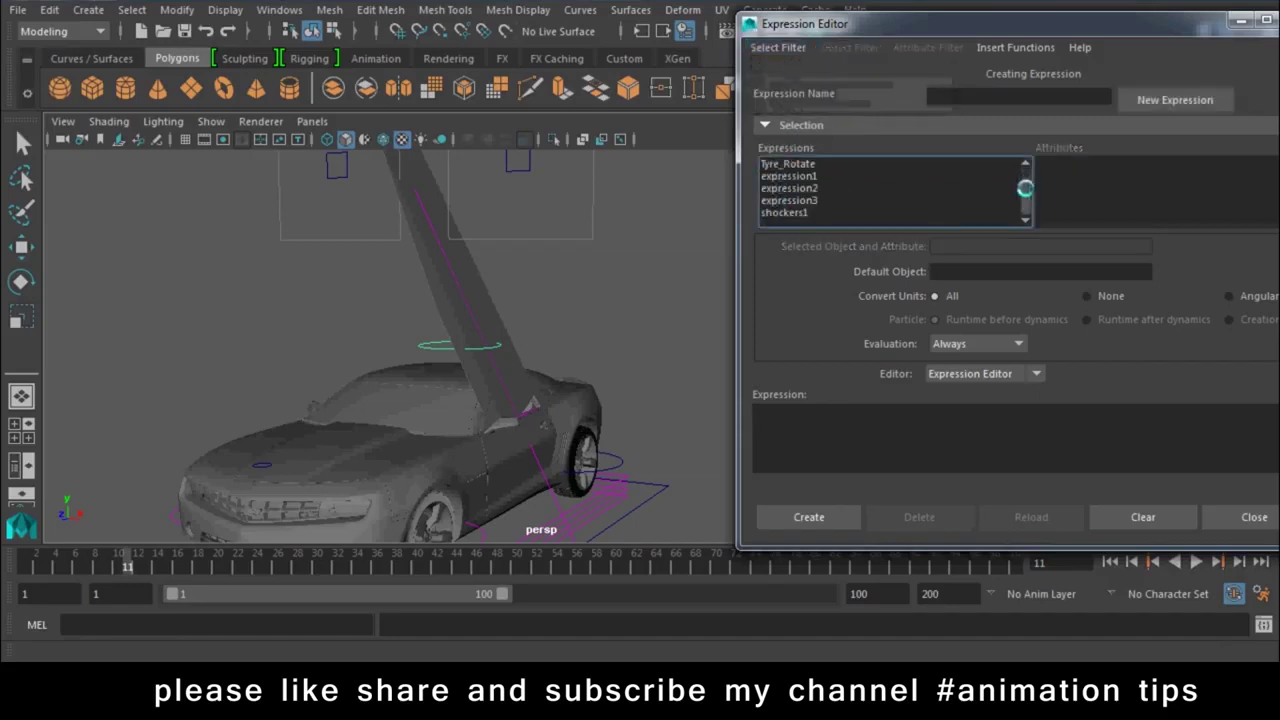
pyautogui.click(788, 212)
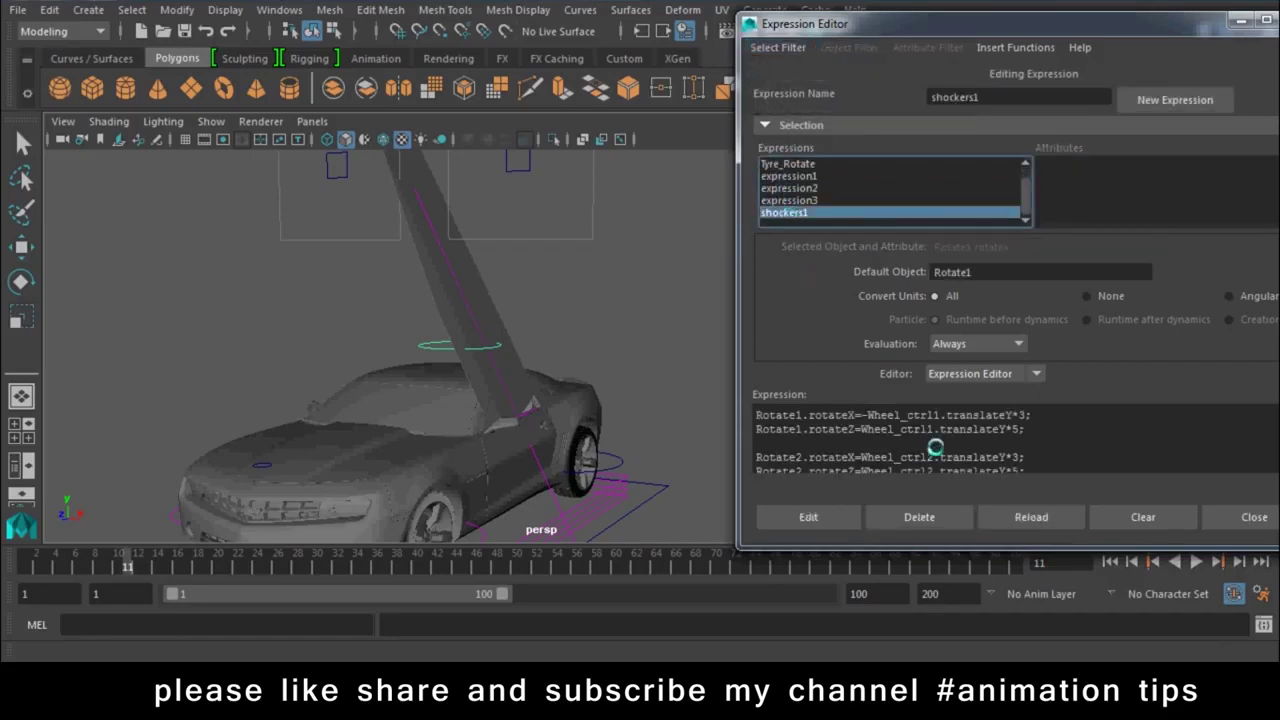
pyautogui.click(768, 200)
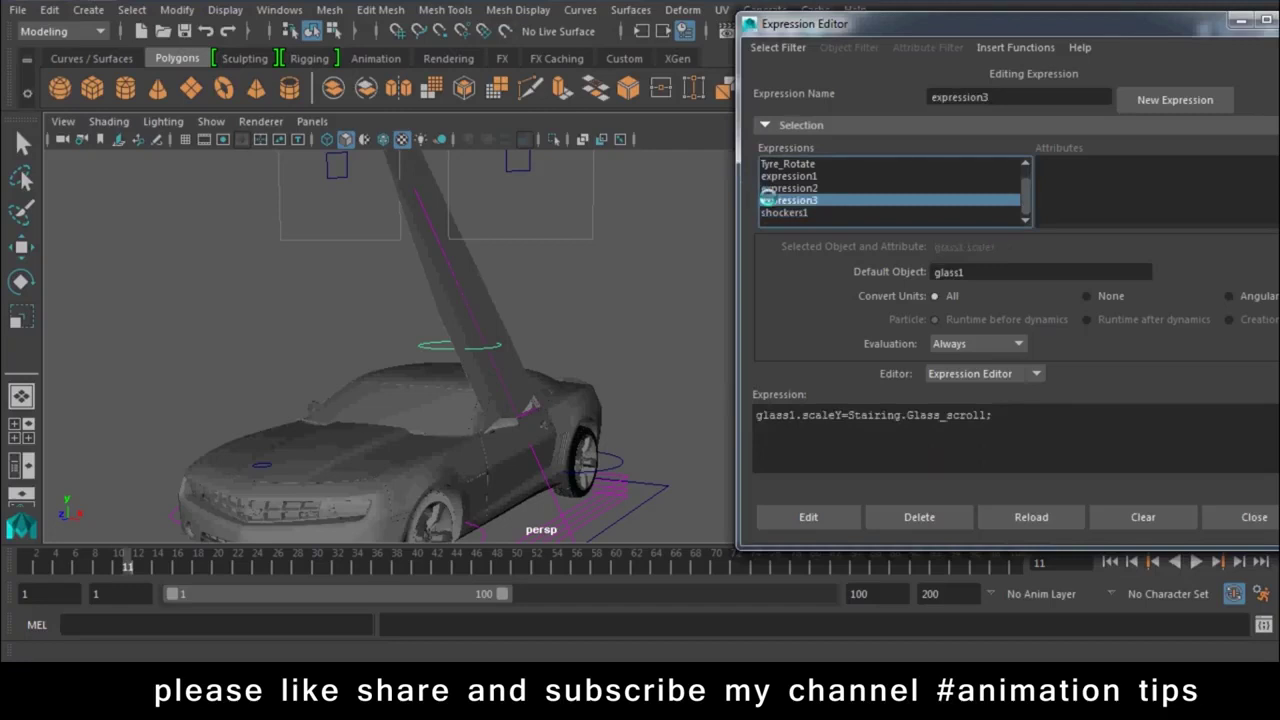
# Step: Edit expression3 to glass1.scaleY=Stairing.Glass_scroll/10 and apply the change
pyautogui.click(983, 408)
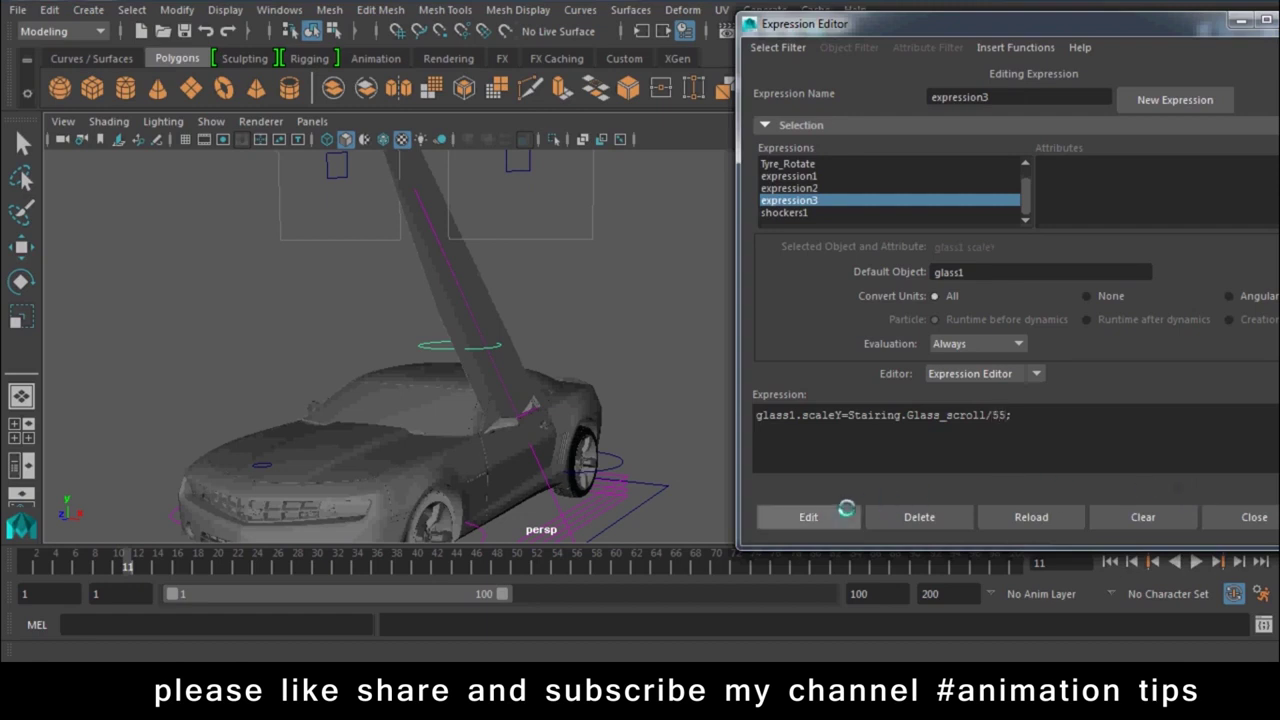
pyautogui.click(808, 517)
pyautogui.moveTo(356, 335)
pyautogui.keyDown('alt'); pyautogui.mouseDown(button='right')
pyautogui.moveTo(524, 432)
pyautogui.moveTo(620, 430)
pyautogui.mouseUp(button='right'); pyautogui.keyUp('alt')
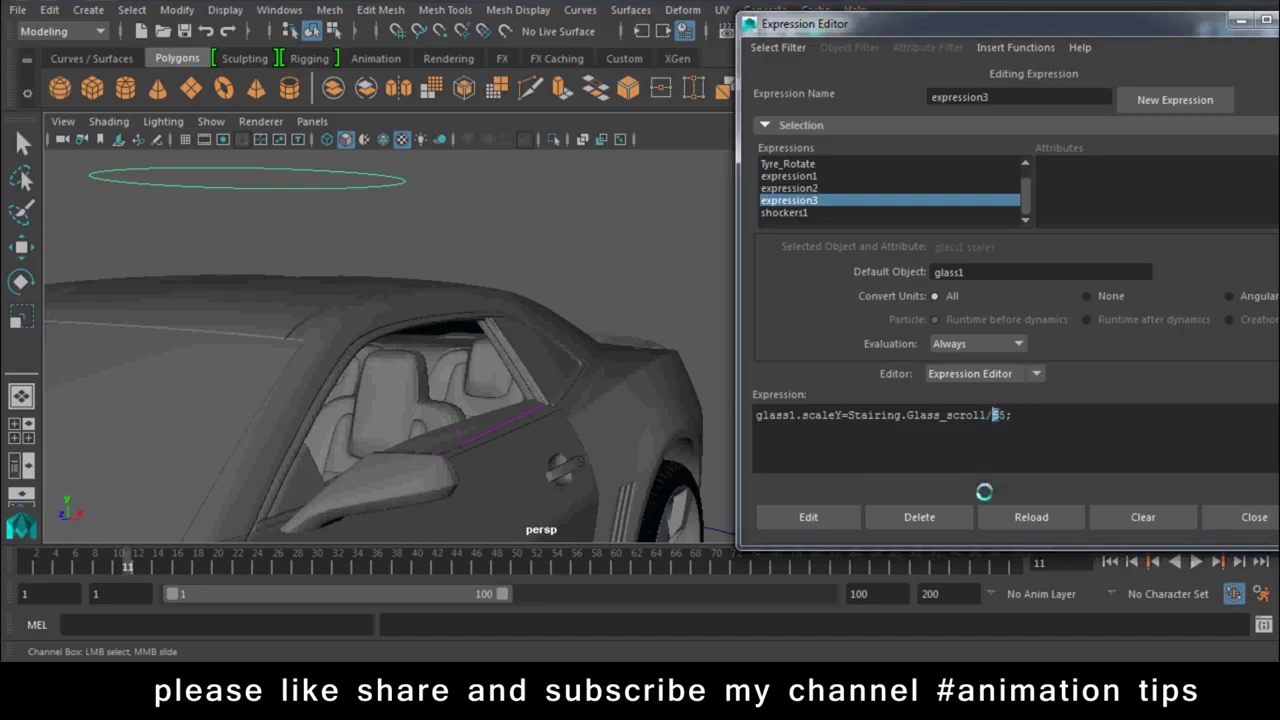
pyautogui.click(808, 517)
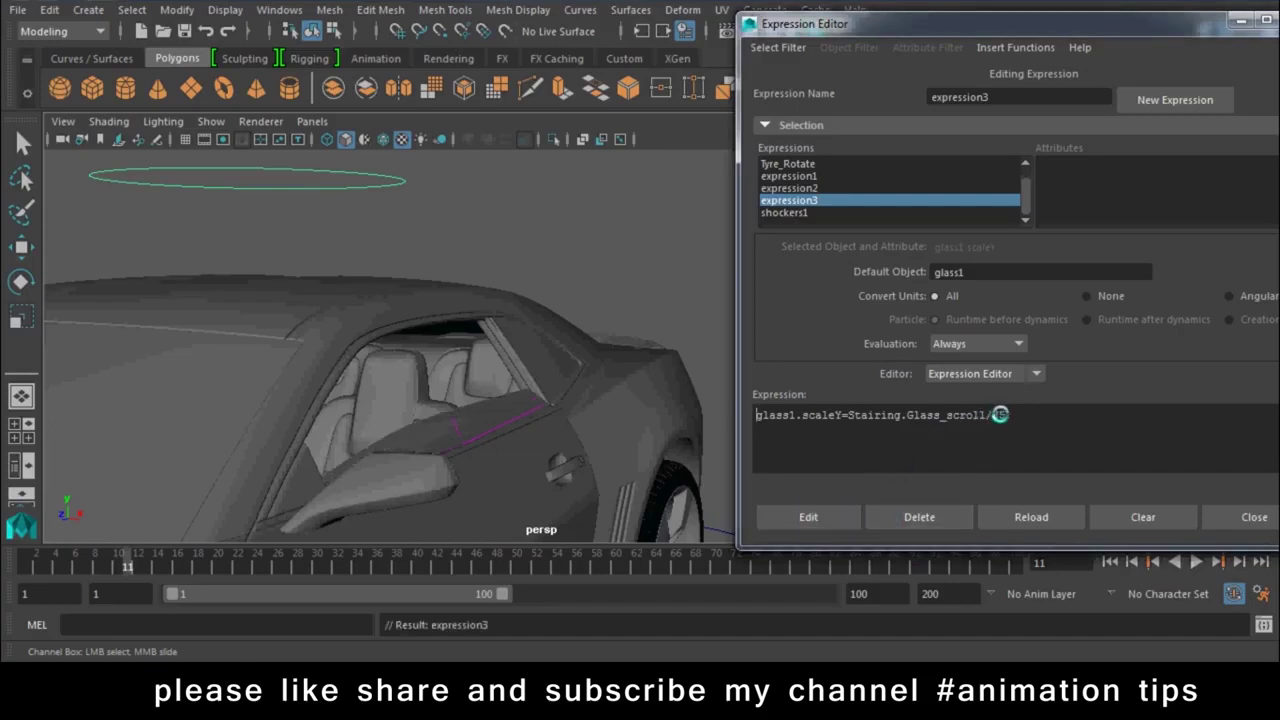
pyautogui.write('15;')
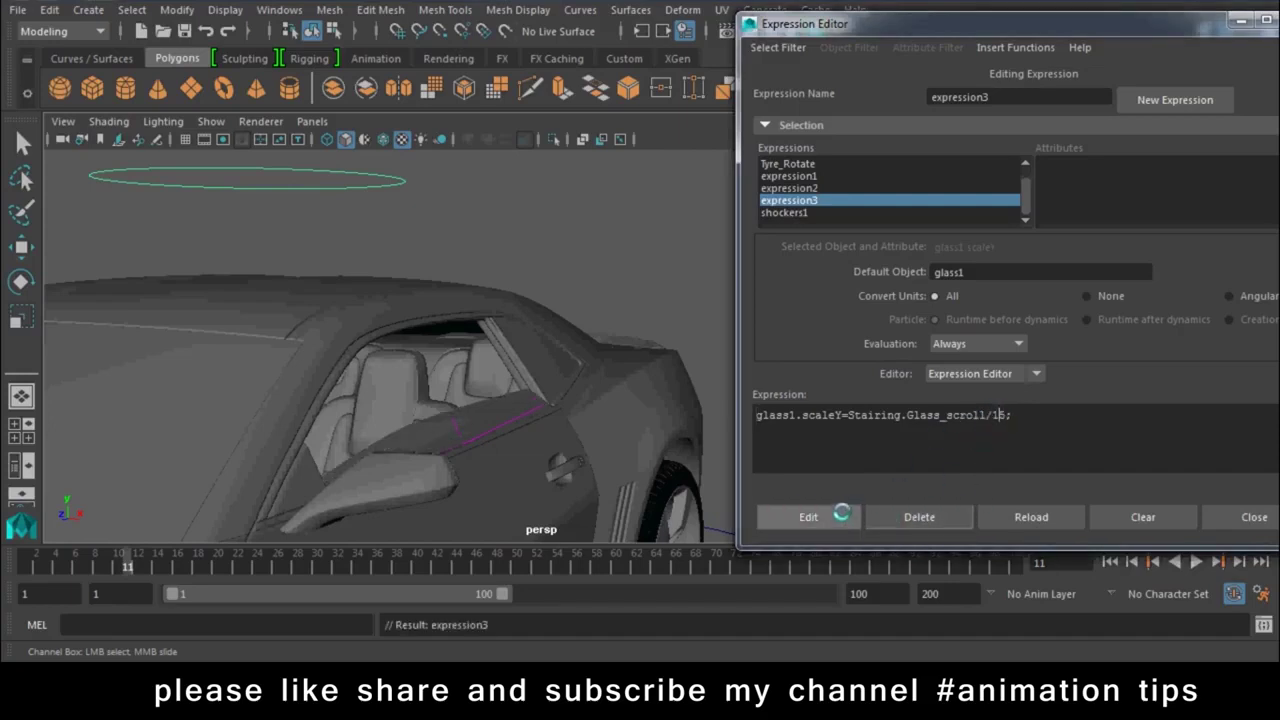
pyautogui.click(808, 517)
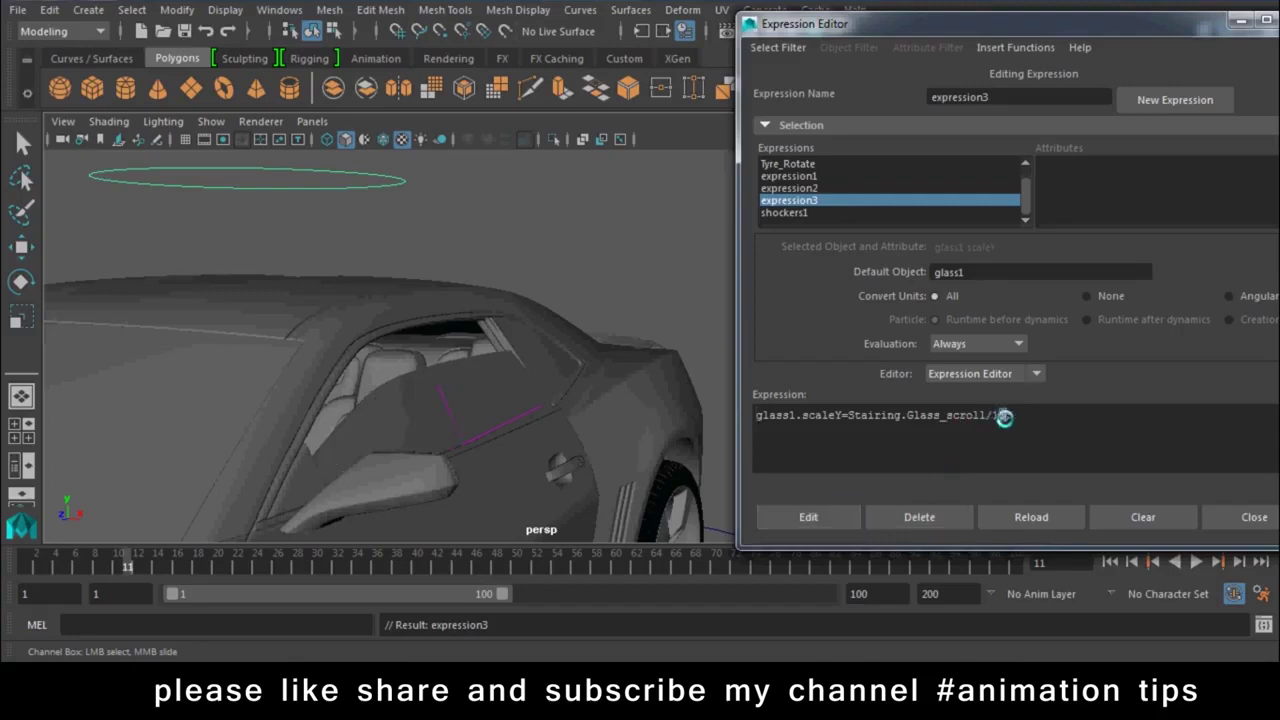
pyautogui.click(808, 517)
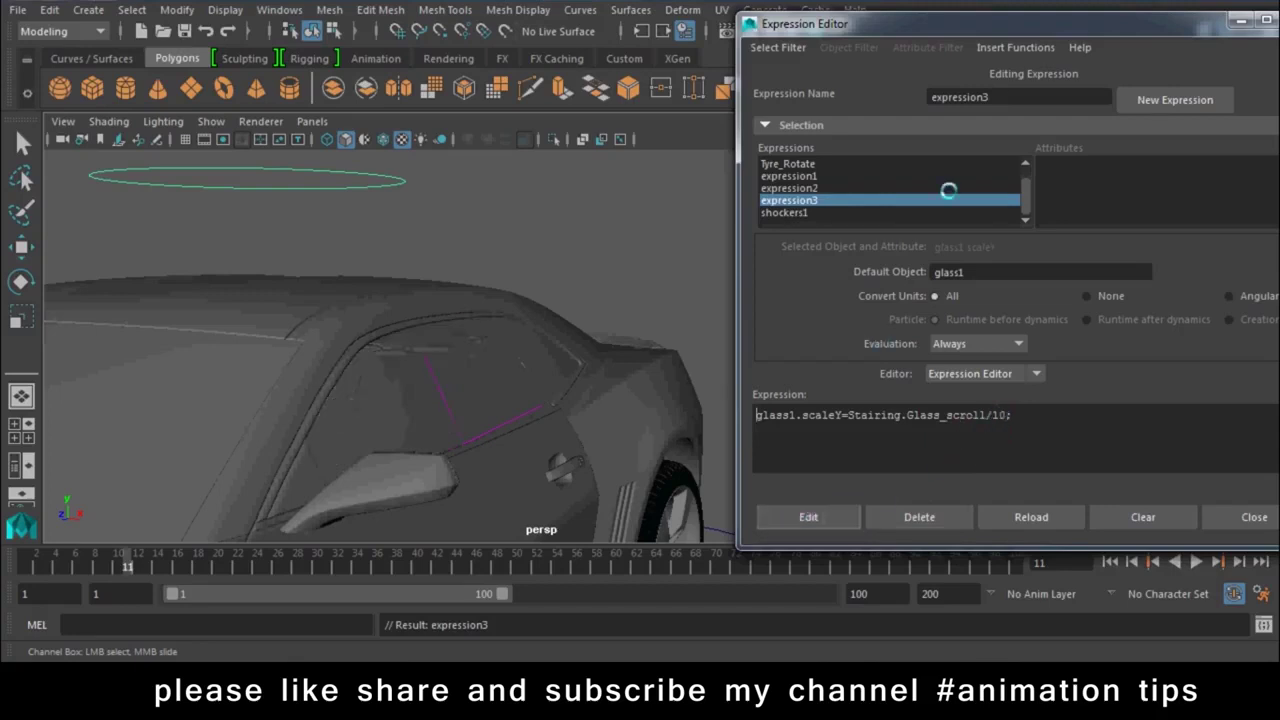
pyautogui.moveTo(937, 44); pyautogui.dragTo(1047, 368)
# Step: Slide Glass Scroll down and back up to check the window glass height
pyautogui.keyDown('alt'); pyautogui.moveTo(600, 289); pyautogui.dragTo(1206, 206); pyautogui.keyUp('alt')
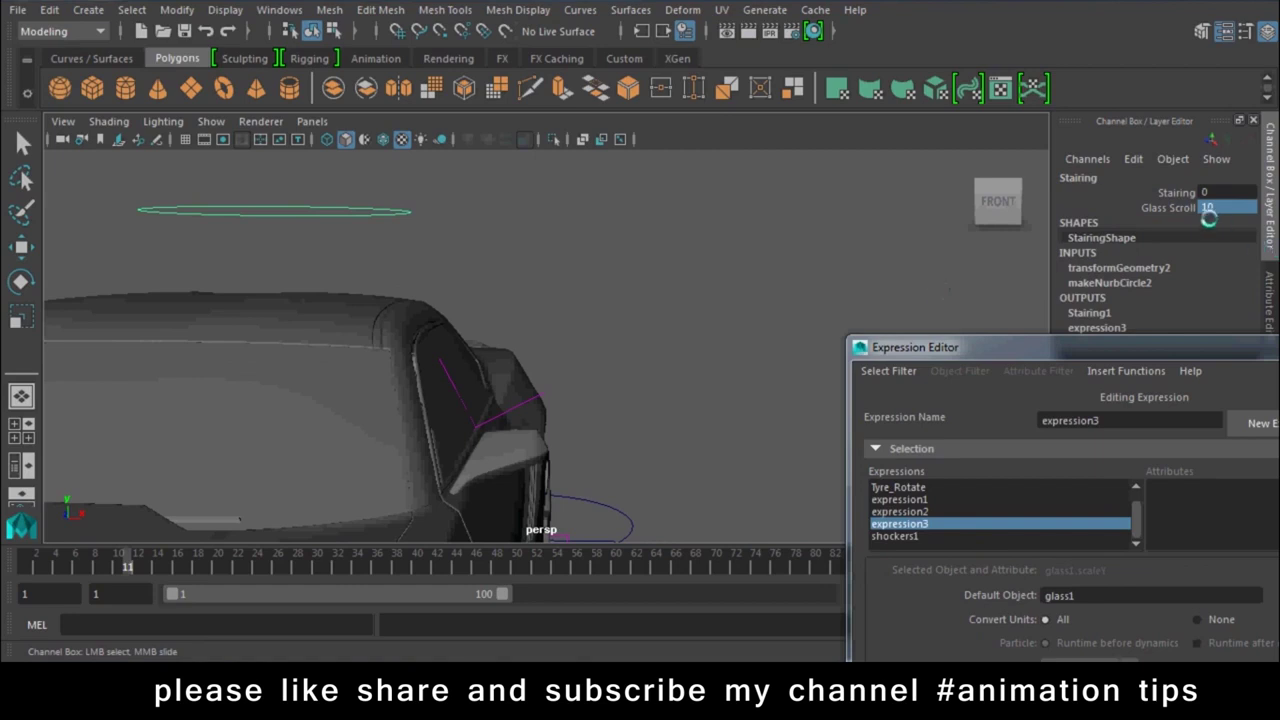
pyautogui.moveTo(748, 257)
pyautogui.mouseDown(button='middle')
pyautogui.moveTo(826, 274)
pyautogui.moveTo(683, 254)
pyautogui.moveTo(770, 289)
pyautogui.moveTo(729, 297)
pyautogui.moveTo(811, 317)
pyautogui.mouseUp(button='middle')
pyautogui.moveTo(811, 317)
pyautogui.keyDown('alt'); pyautogui.mouseDown()
pyautogui.moveTo(657, 317)
pyautogui.moveTo(689, 252)
pyautogui.mouseUp(); pyautogui.keyUp('alt')
pyautogui.moveTo(689, 252)
pyautogui.mouseDown(button='middle')
pyautogui.moveTo(641, 252)
pyautogui.moveTo(723, 278)
pyautogui.moveTo(654, 277)
pyautogui.moveTo(814, 303)
pyautogui.moveTo(641, 292)
pyautogui.moveTo(757, 307)
pyautogui.moveTo(629, 309)
pyautogui.moveTo(741, 331)
pyautogui.mouseUp(button='middle')
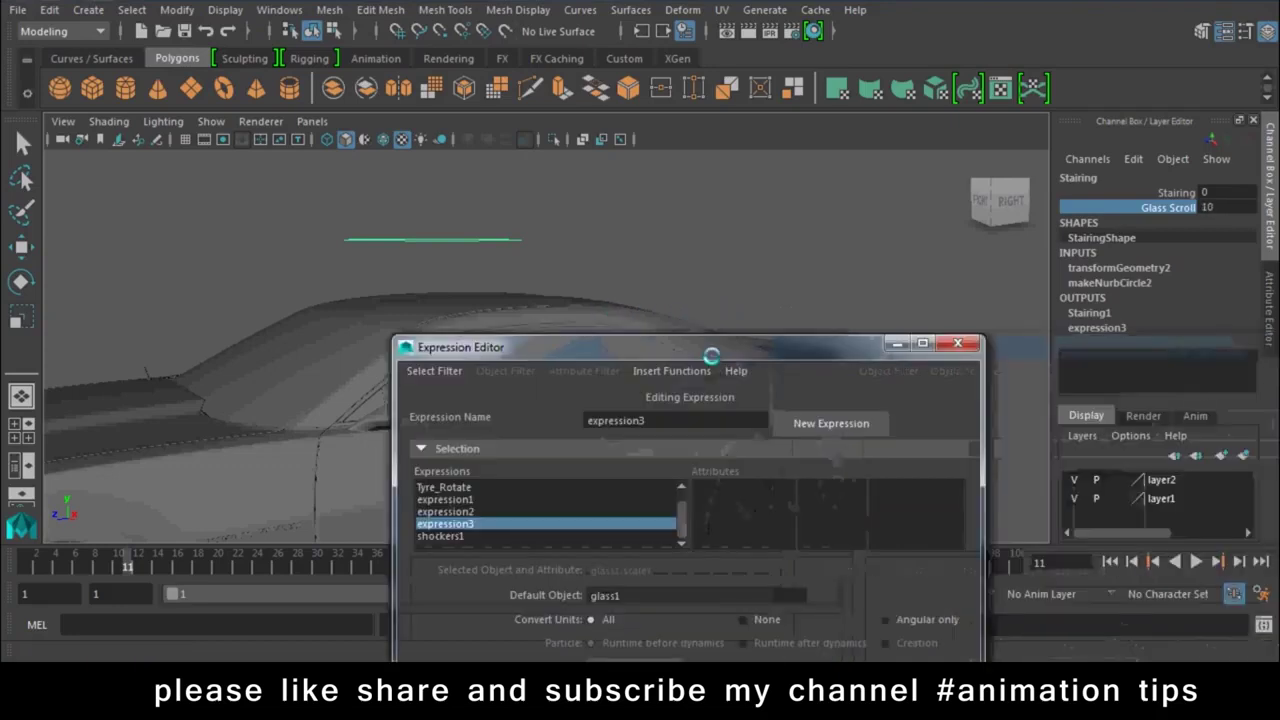
# Step: Switch to the Move tool and select the Master_Car_Ctrl car controller
pyautogui.press('w')
pyautogui.moveTo(917, 429)
pyautogui.keyDown('alt'); pyautogui.mouseDown()
pyautogui.moveTo(586, 449)
pyautogui.moveTo(771, 306)
pyautogui.moveTo(166, 386)
pyautogui.moveTo(600, 414)
pyautogui.moveTo(472, 424)
pyautogui.moveTo(480, 434)
pyautogui.moveTo(700, 363)
pyautogui.mouseUp(); pyautogui.keyUp('alt')
pyautogui.click(409, 351)
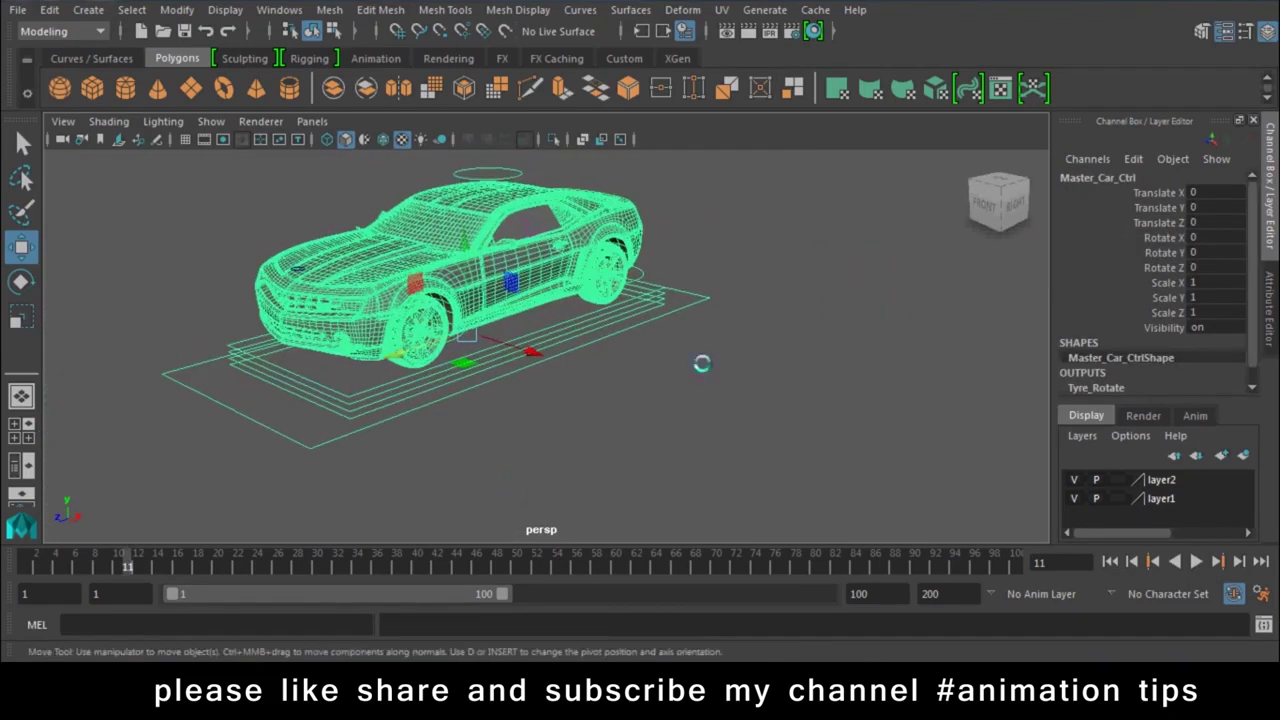
# Step: Open the Expression Editor from Windows > Animation Editors, undoing an accidental car move
pyautogui.click(262, 9)
pyautogui.moveTo(328, 58)
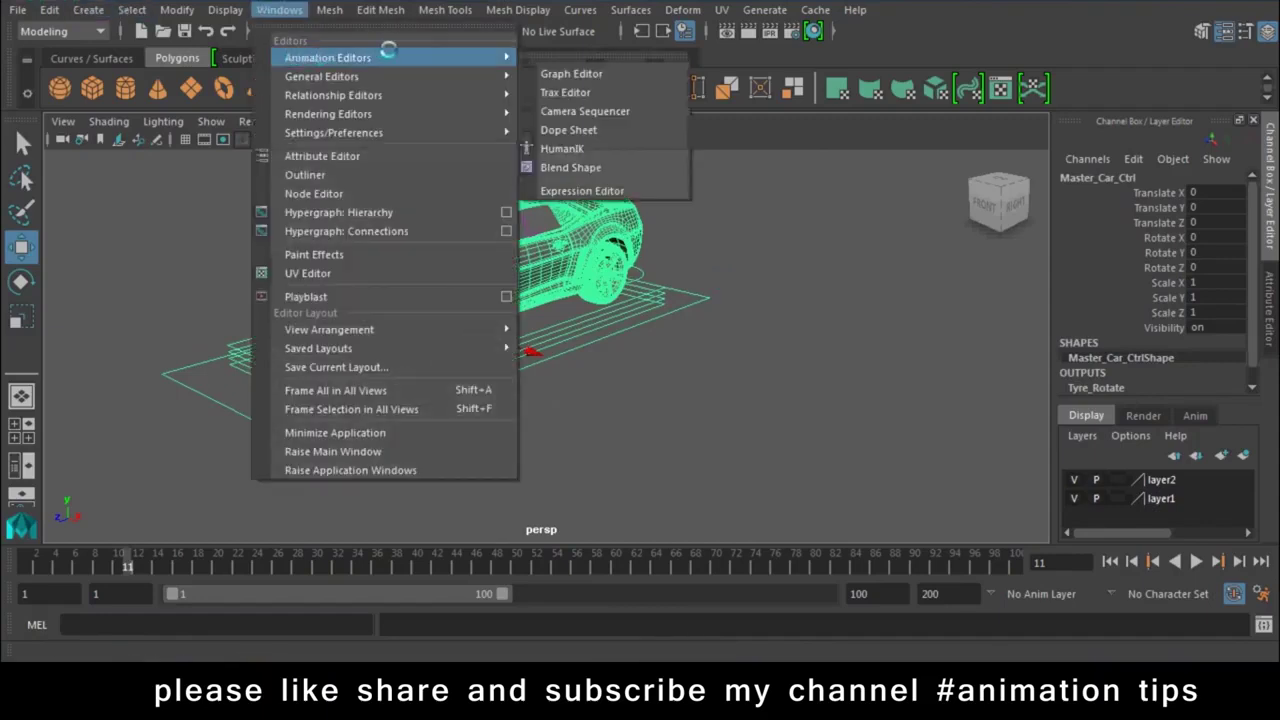
pyautogui.click(641, 191)
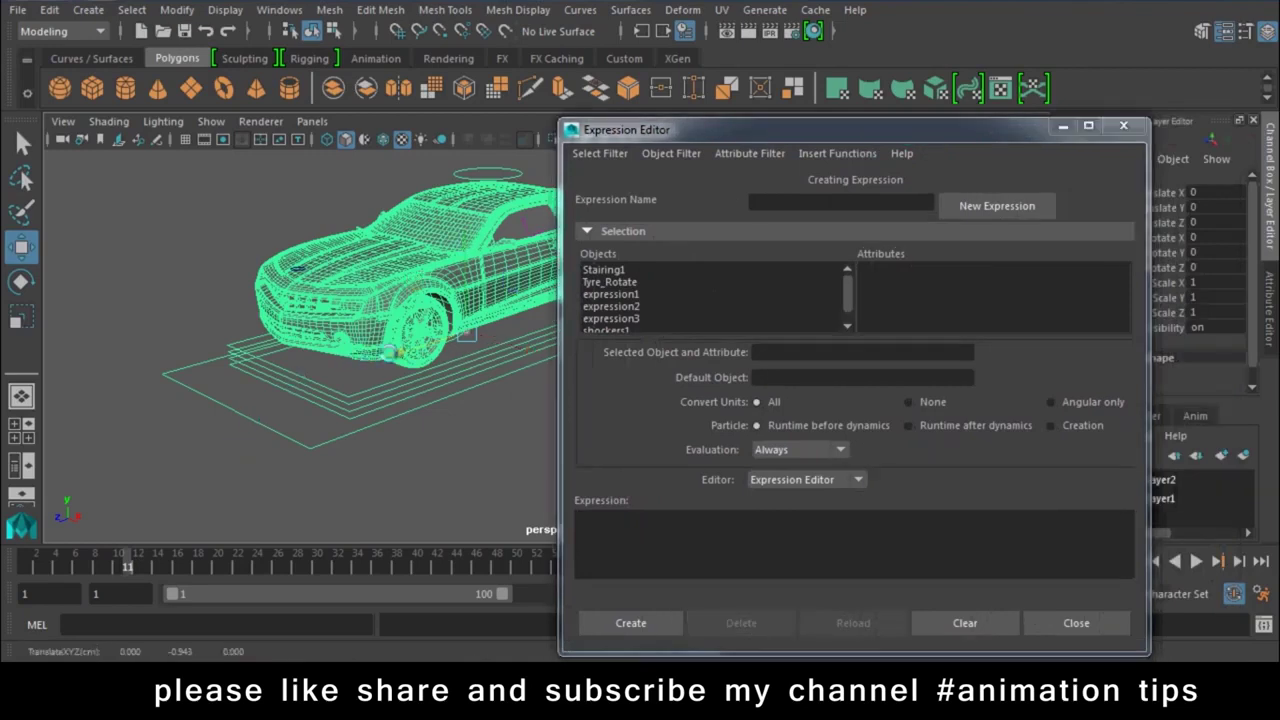
pyautogui.hotkey('ctrl', 'z')
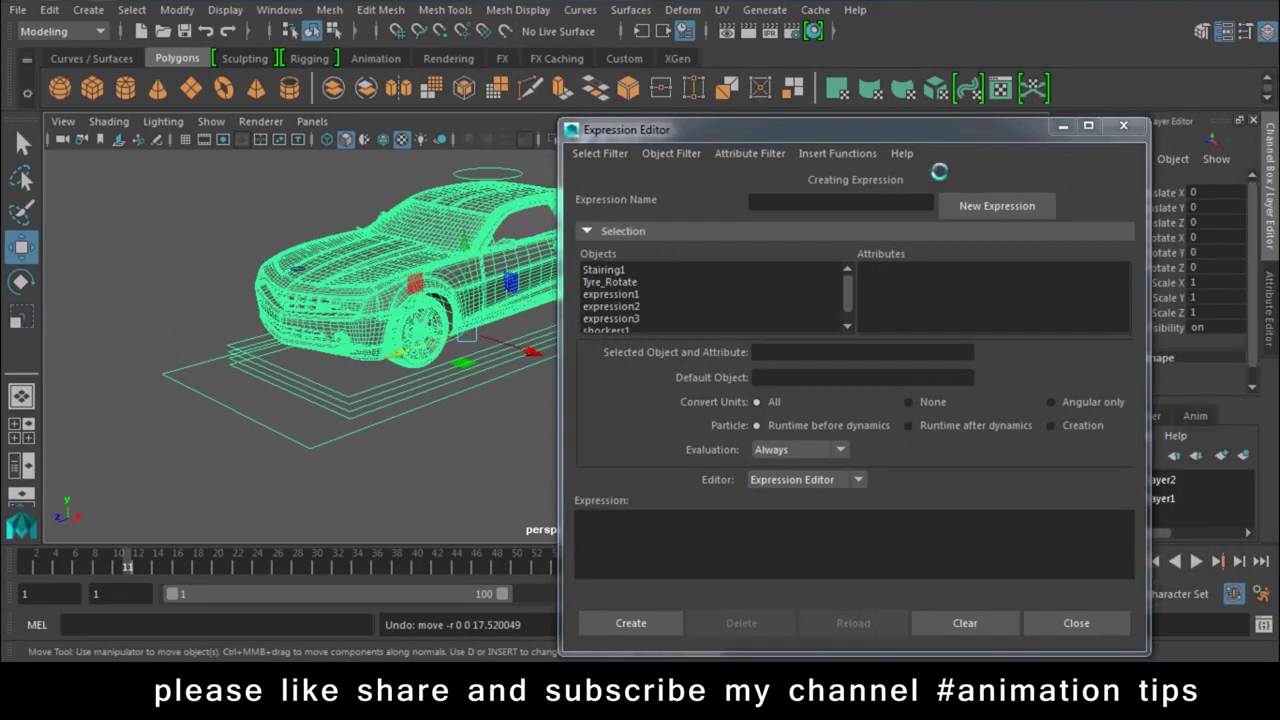
# Step: Create the expression Master_Car_Ctrl.translateZ=time on the controller's translateZ
pyautogui.click(600, 153)
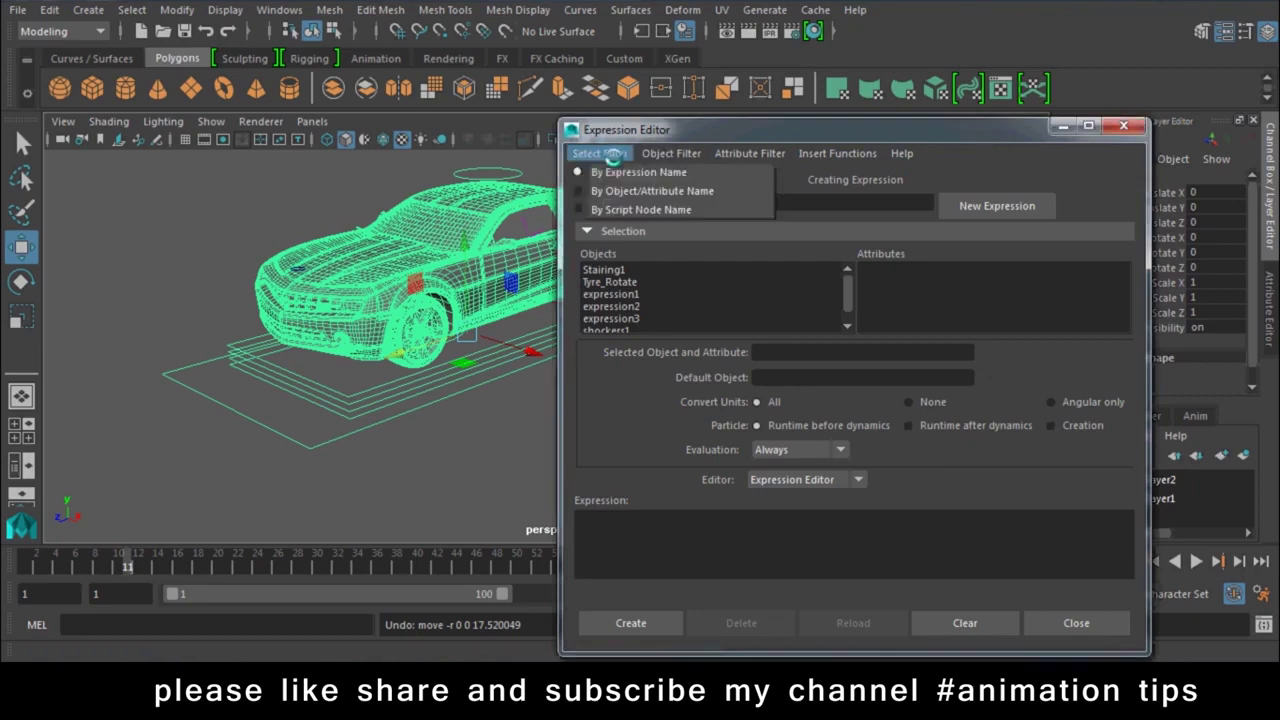
pyautogui.click(618, 189)
pyautogui.click(896, 307)
pyautogui.write('Master_Car_Ctrl.translateZ=time;')
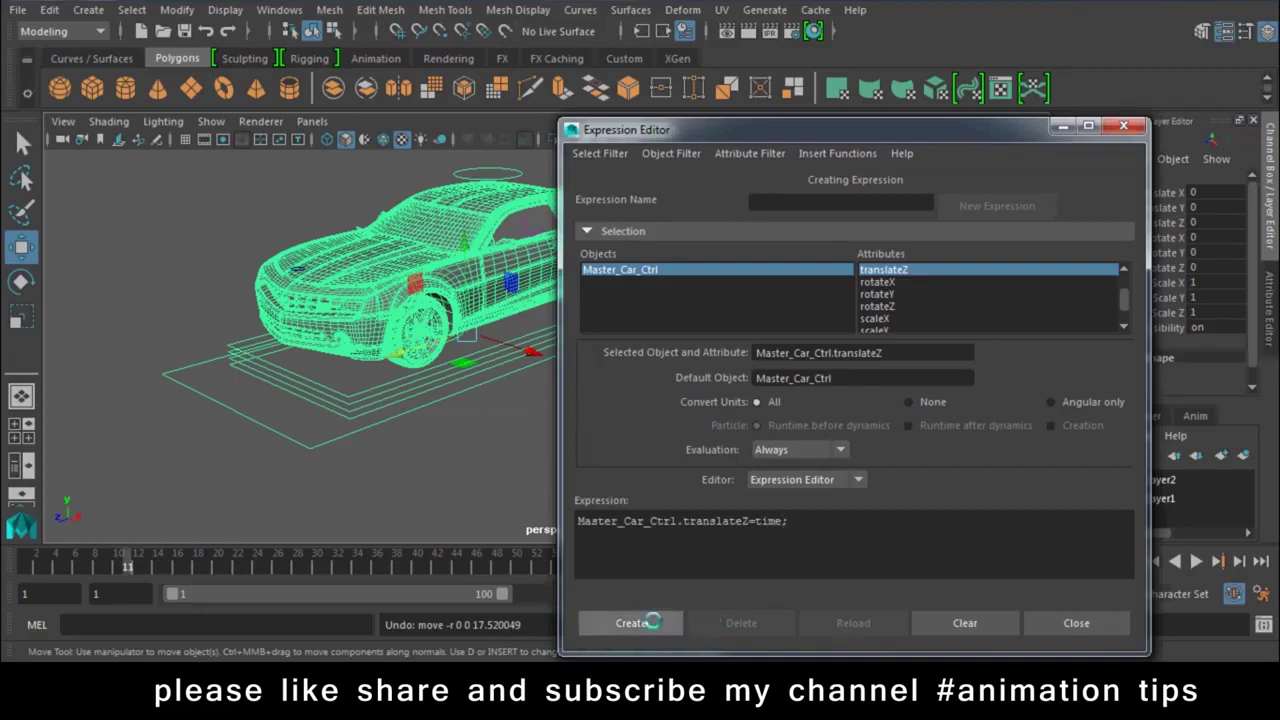
pyautogui.click(625, 622)
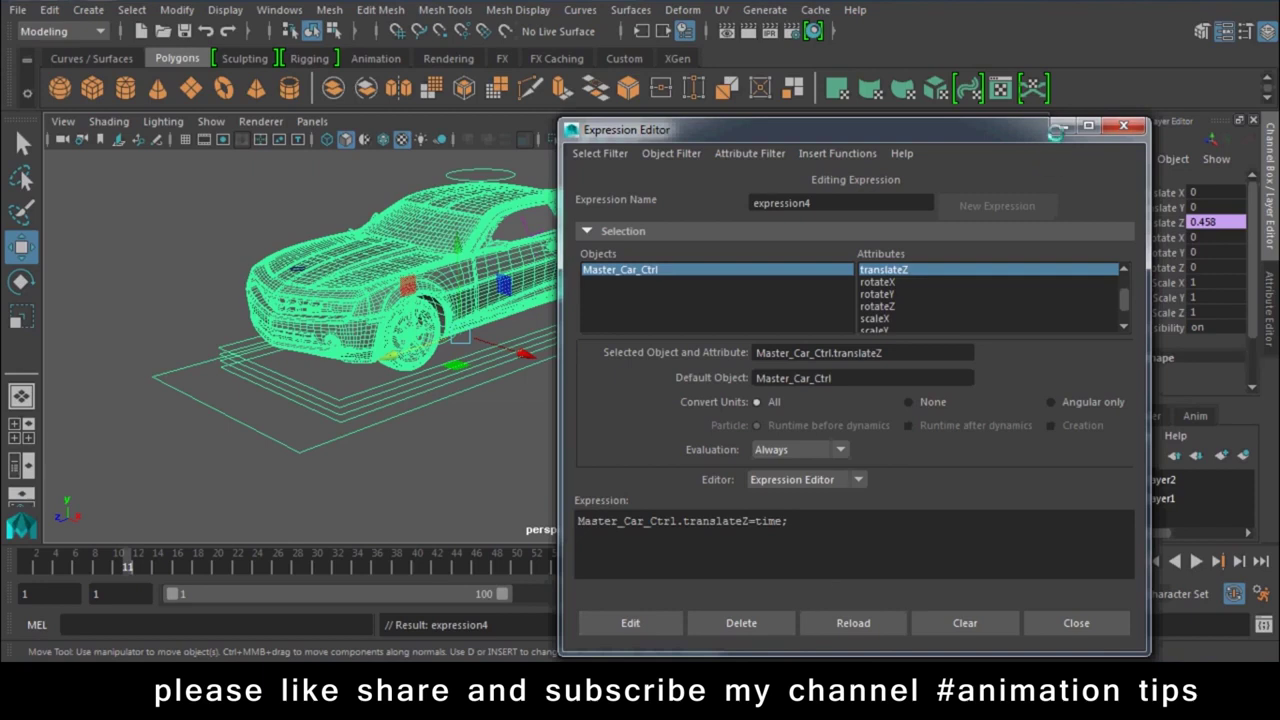
pyautogui.click(1060, 127)
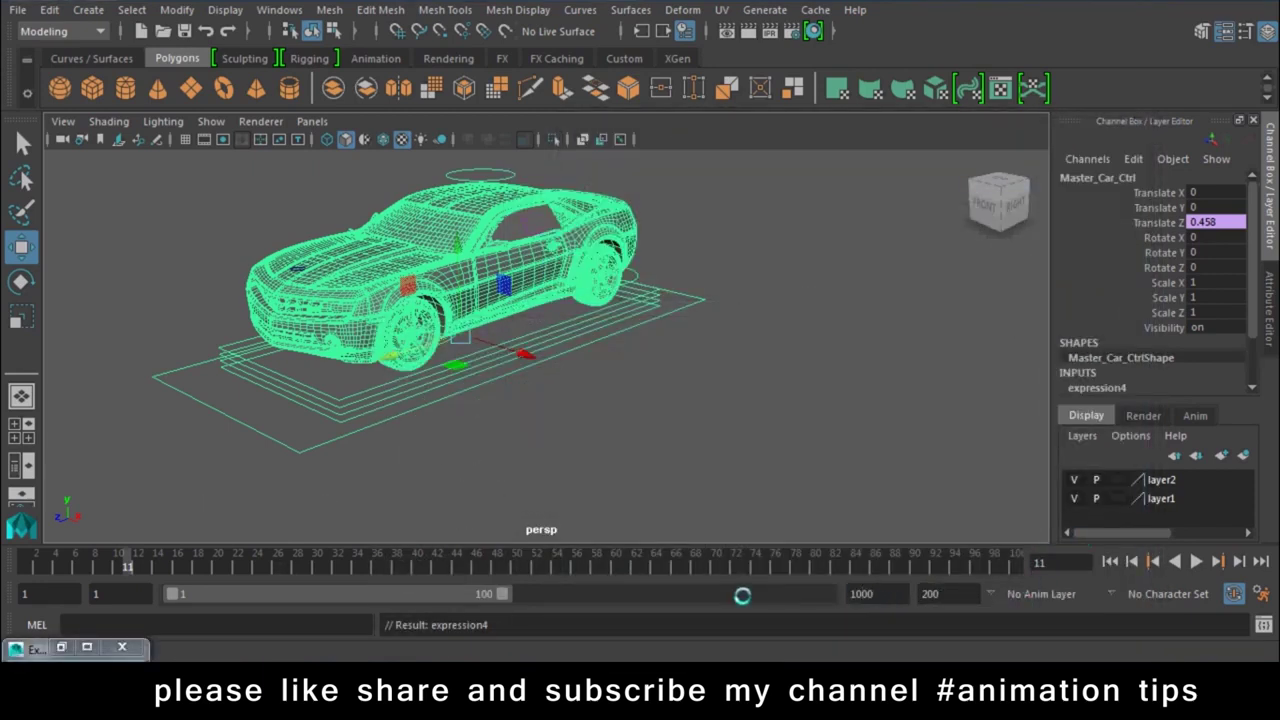
# Step: Change expression4 to Master_Car_Ctrl.translateZ=time*45, apply it, and close the editor
pyautogui.click(1110, 561)
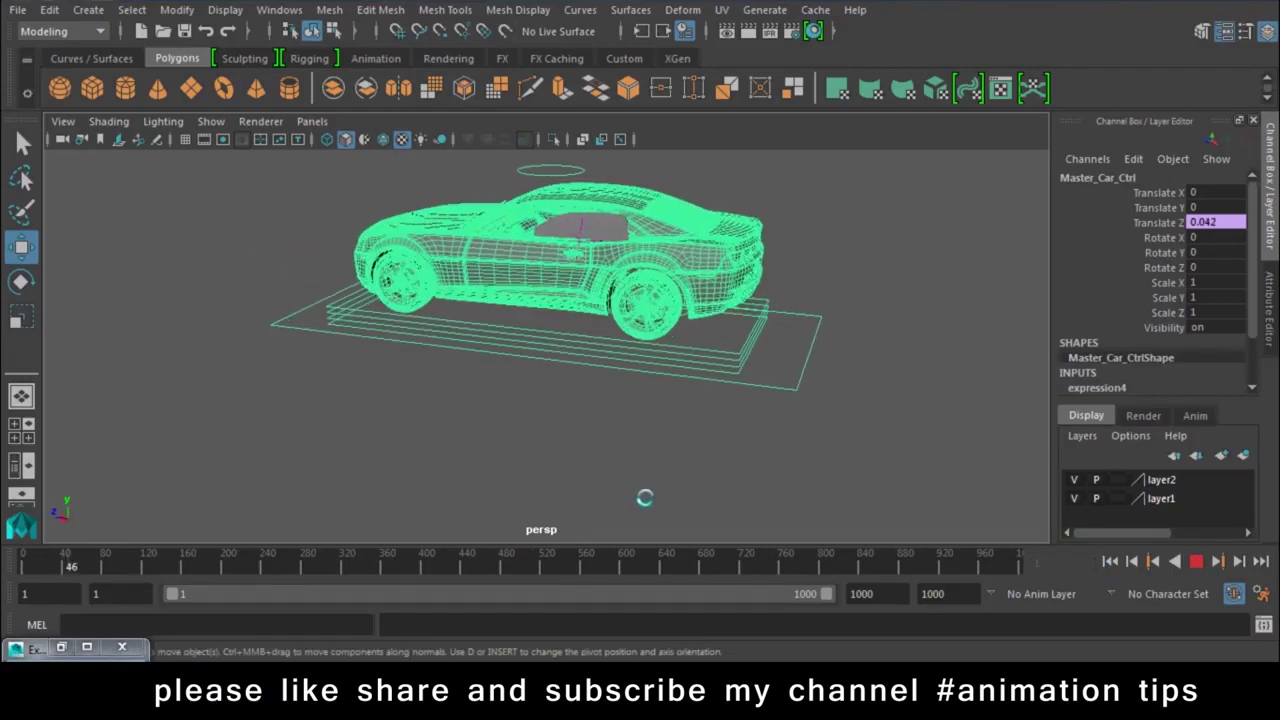
pyautogui.click(61, 647)
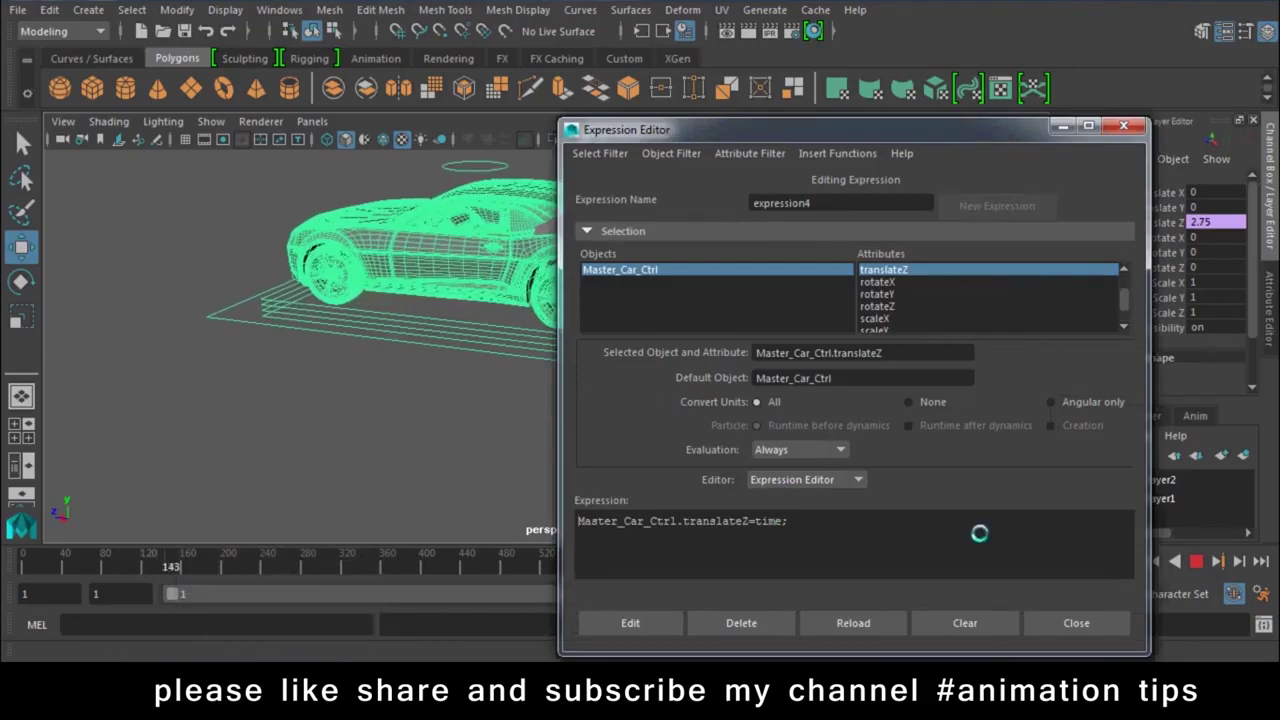
pyautogui.write('*45')
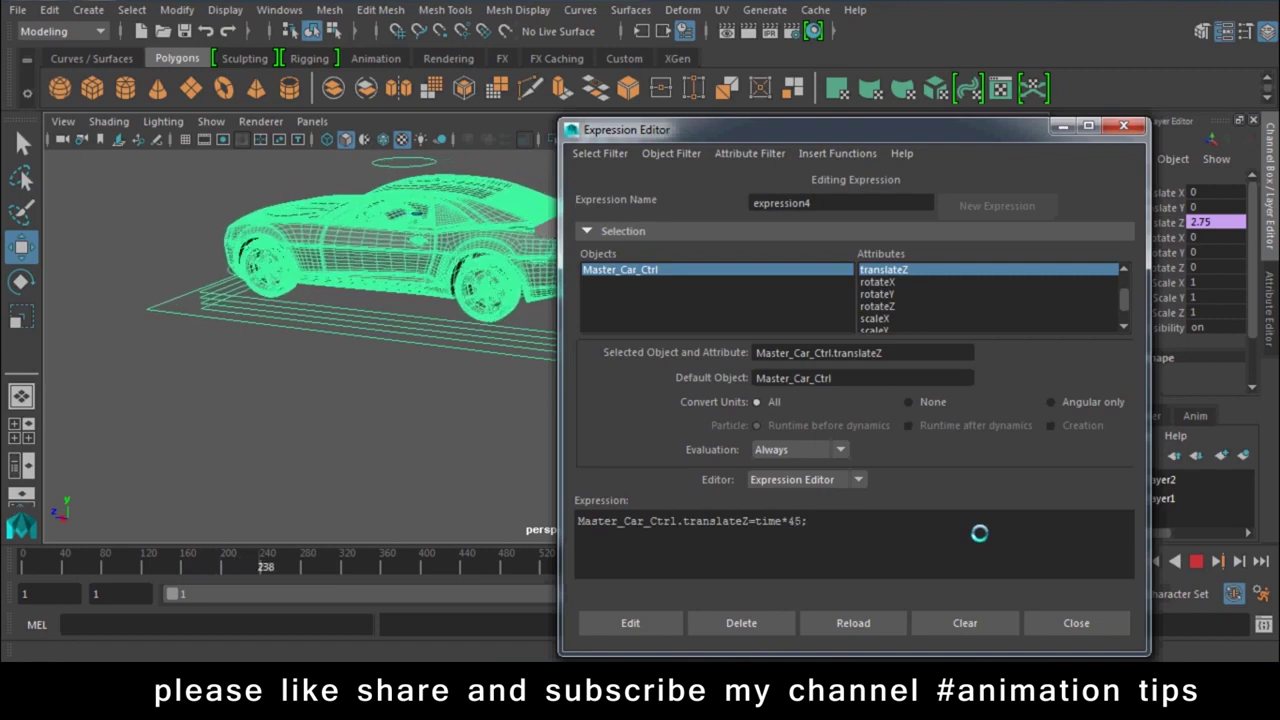
pyautogui.click(630, 622)
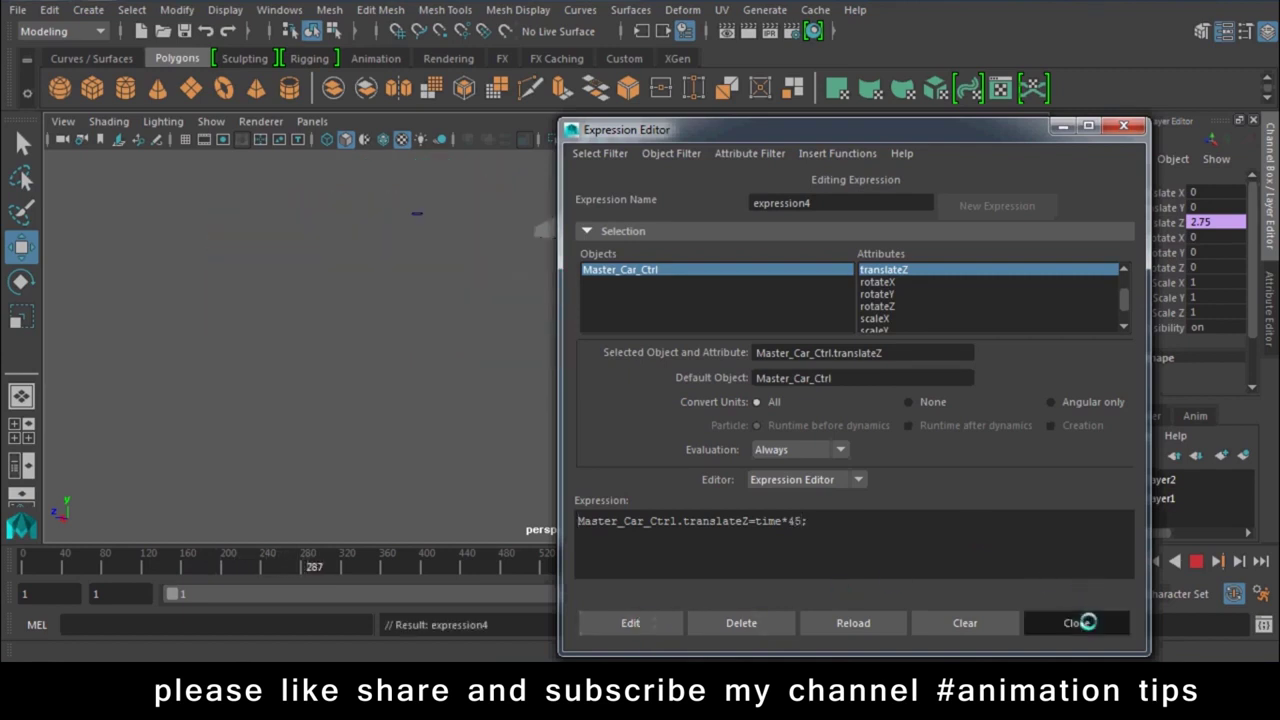
pyautogui.click(1080, 622)
# Step: Return playback to frame 1 and inspect the car's hood up close
pyautogui.click(1111, 561)
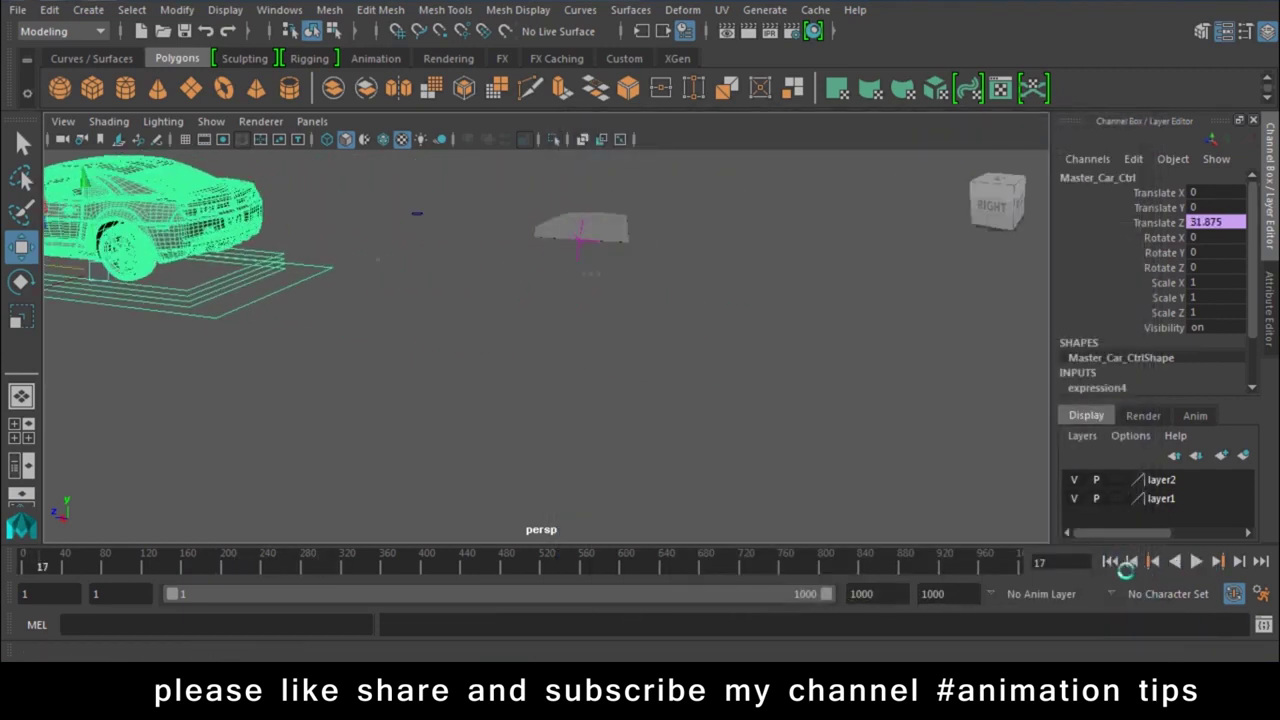
pyautogui.click(1111, 561)
pyautogui.moveTo(451, 420)
pyautogui.keyDown('alt'); pyautogui.mouseDown()
pyautogui.moveTo(578, 348)
pyautogui.moveTo(286, 300)
pyautogui.moveTo(340, 330)
pyautogui.mouseUp(); pyautogui.keyUp('alt')
pyautogui.scroll(3, 290, 320)
pyautogui.scroll(3, 293, 337)
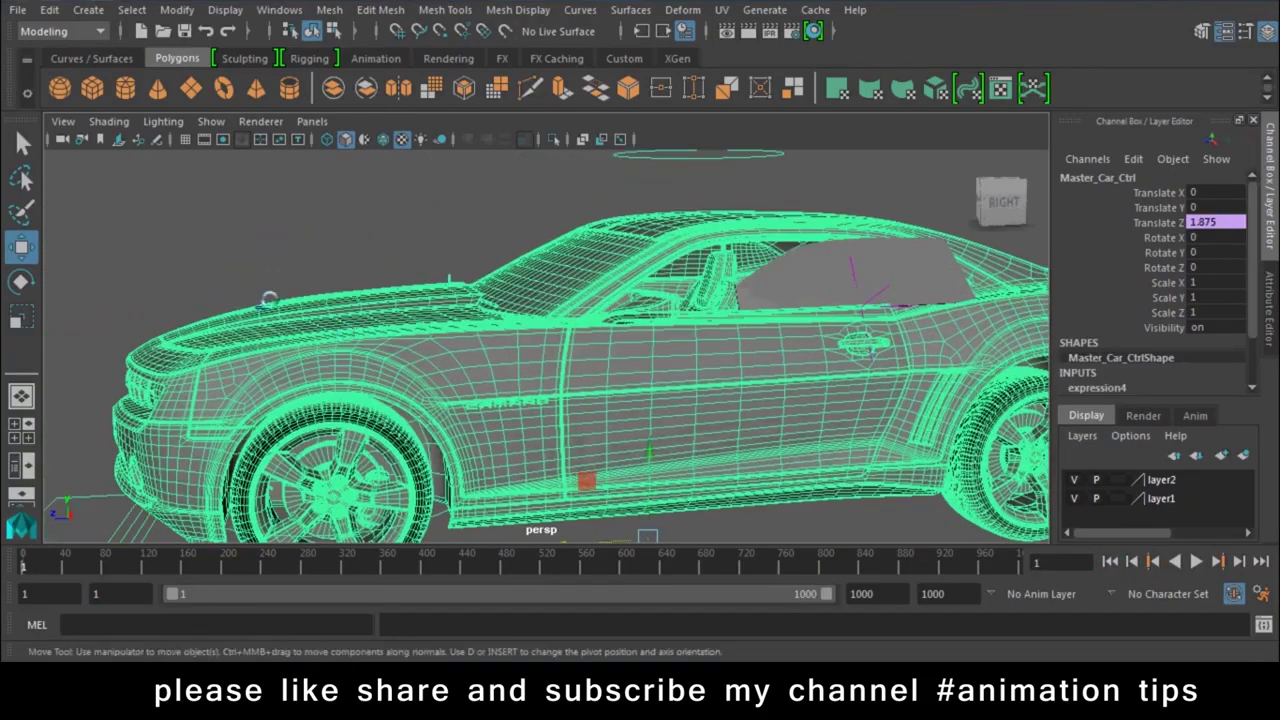
pyautogui.click(330, 322)
pyautogui.keyDown('alt'); pyautogui.moveTo(345, 409); pyautogui.dragTo(352, 428); pyautogui.keyUp('alt')
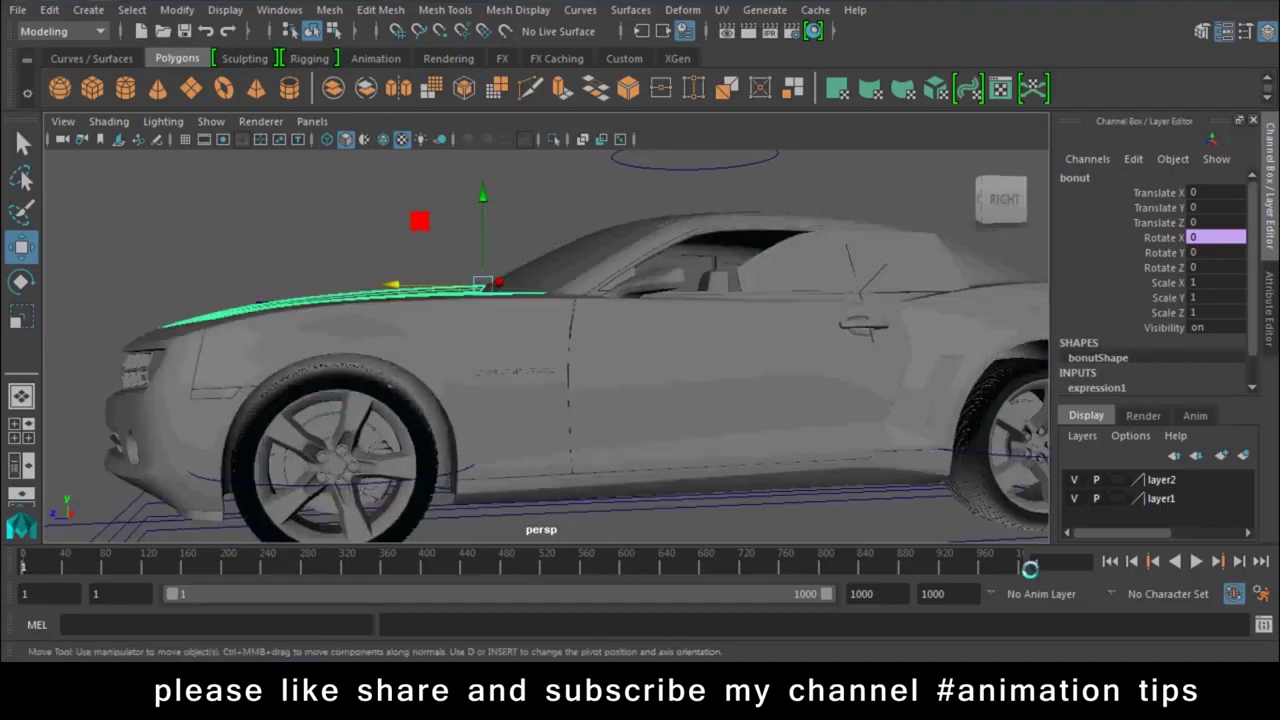
pyautogui.click(339, 262)
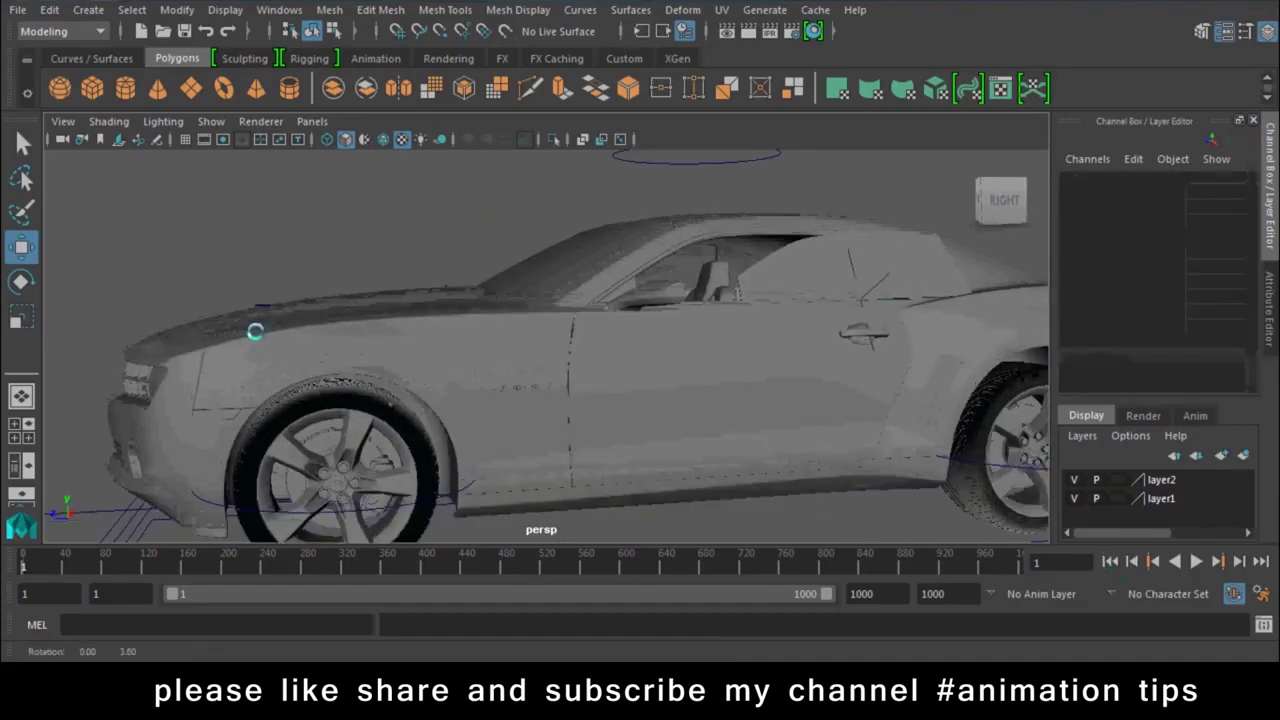
pyautogui.scroll(-3, 266, 340)
pyautogui.scroll(-5, 420, 331)
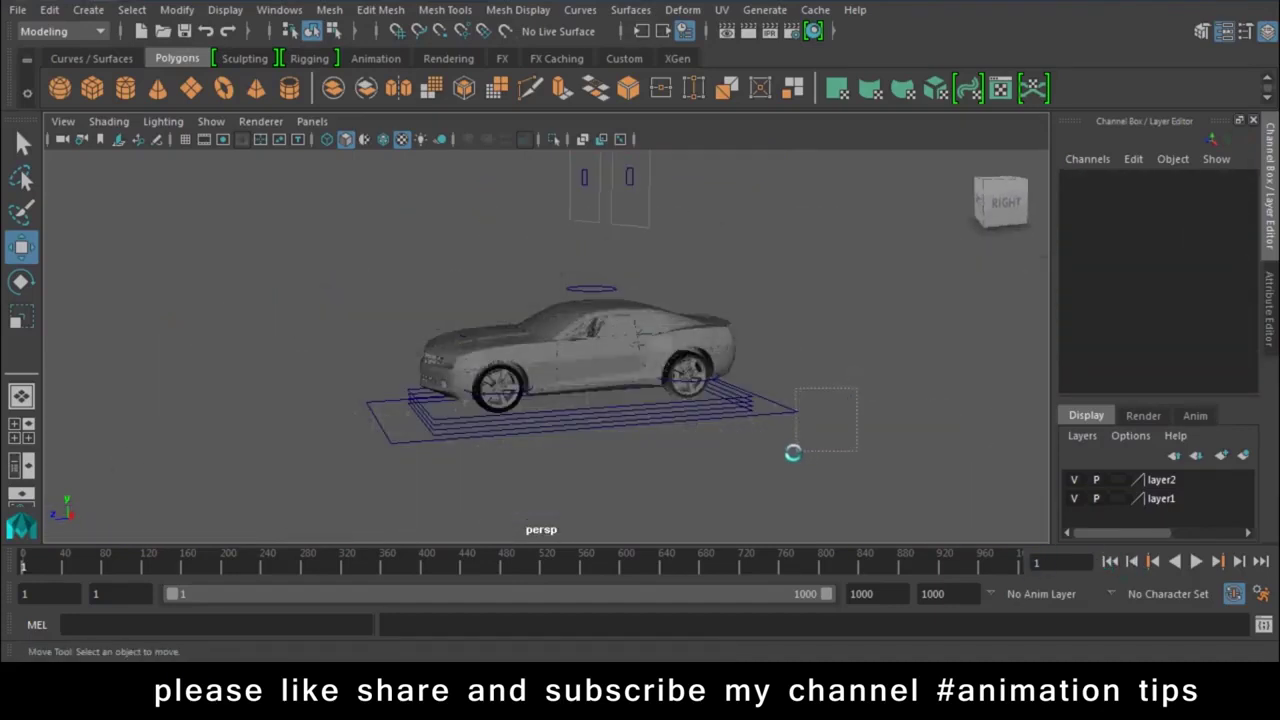
# Step: Try setting Master_Car_Ctrl's Translate Z to 1.875 and confirm it is locked
pyautogui.click(790, 448)
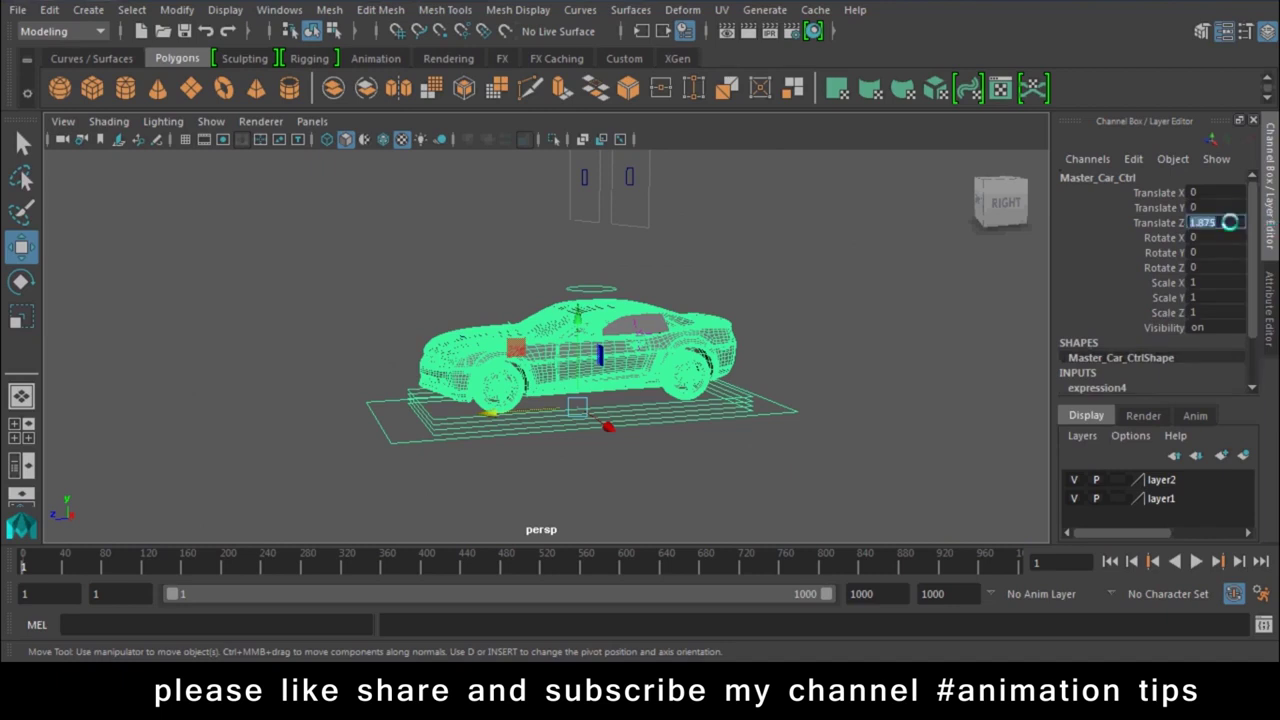
pyautogui.write('1.875')
pyautogui.press('Return')
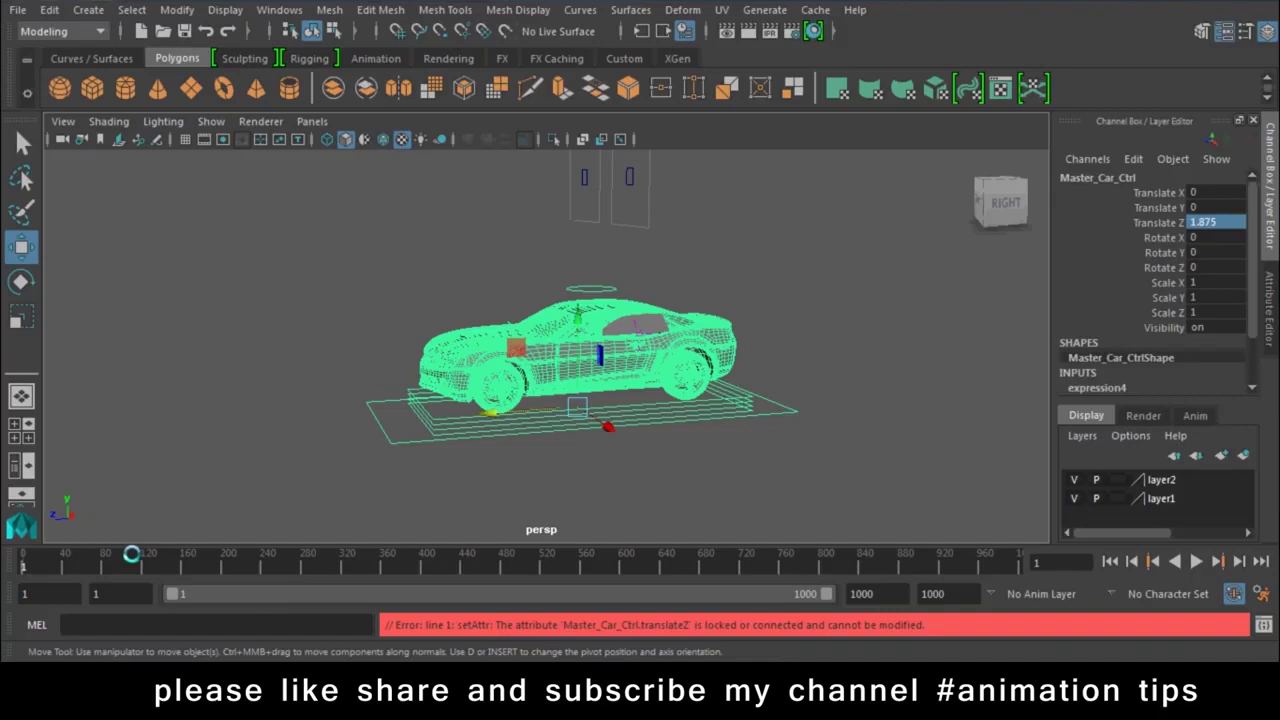
pyautogui.scroll(3, 548, 455)
pyautogui.scroll(2, 548, 455)
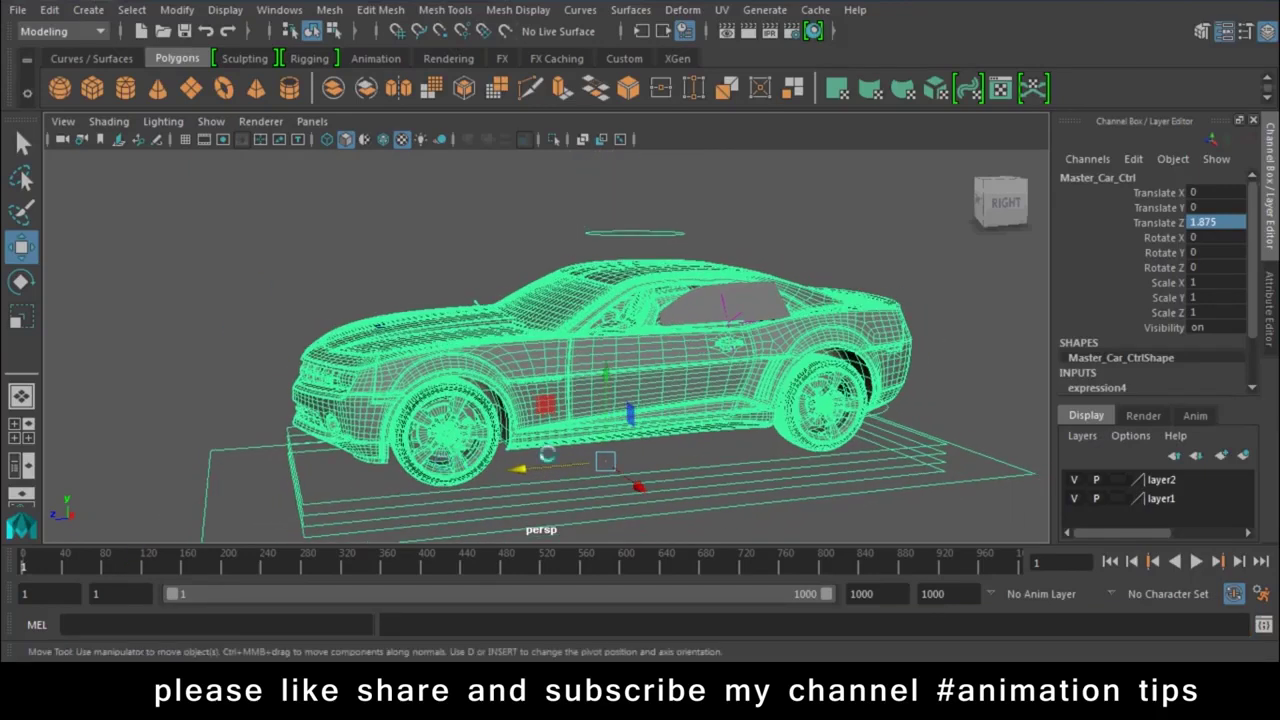
pyautogui.moveTo(527, 467); pyautogui.dragTo(548, 463)
pyautogui.click(1160, 222)
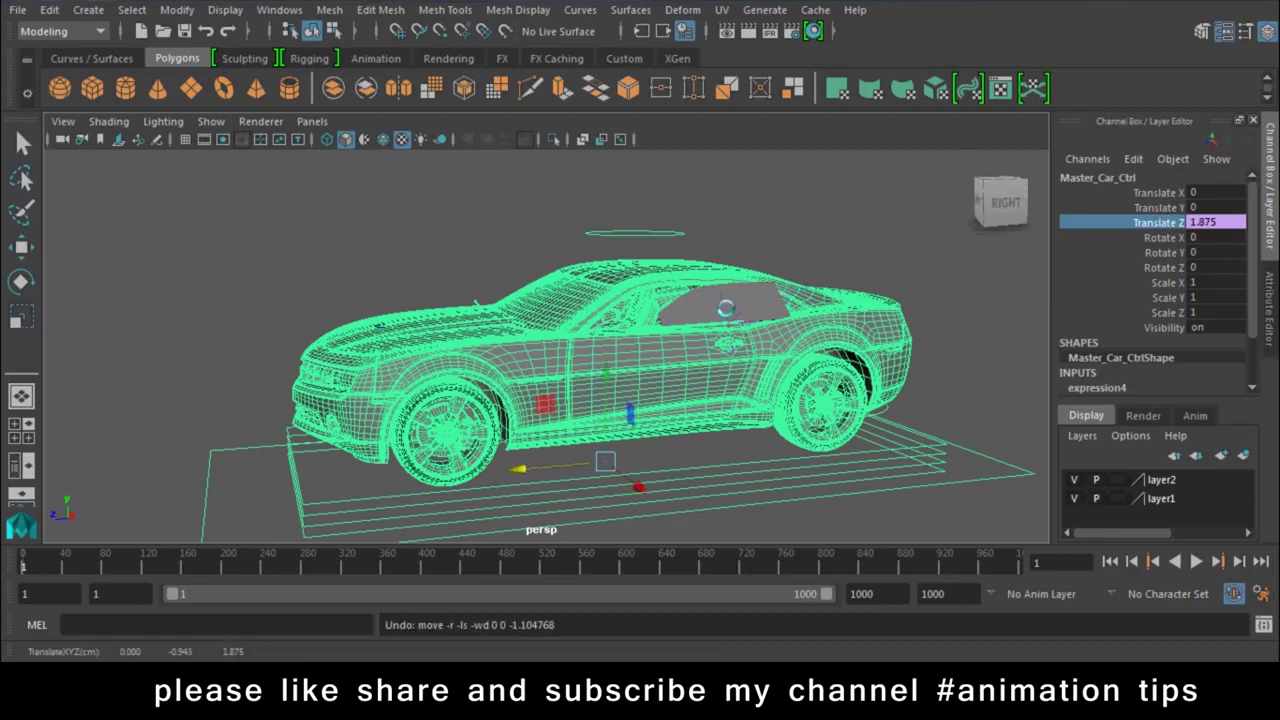
# Step: Select the hood handle and slide it along Z to 1.98
pyautogui.click(726, 308)
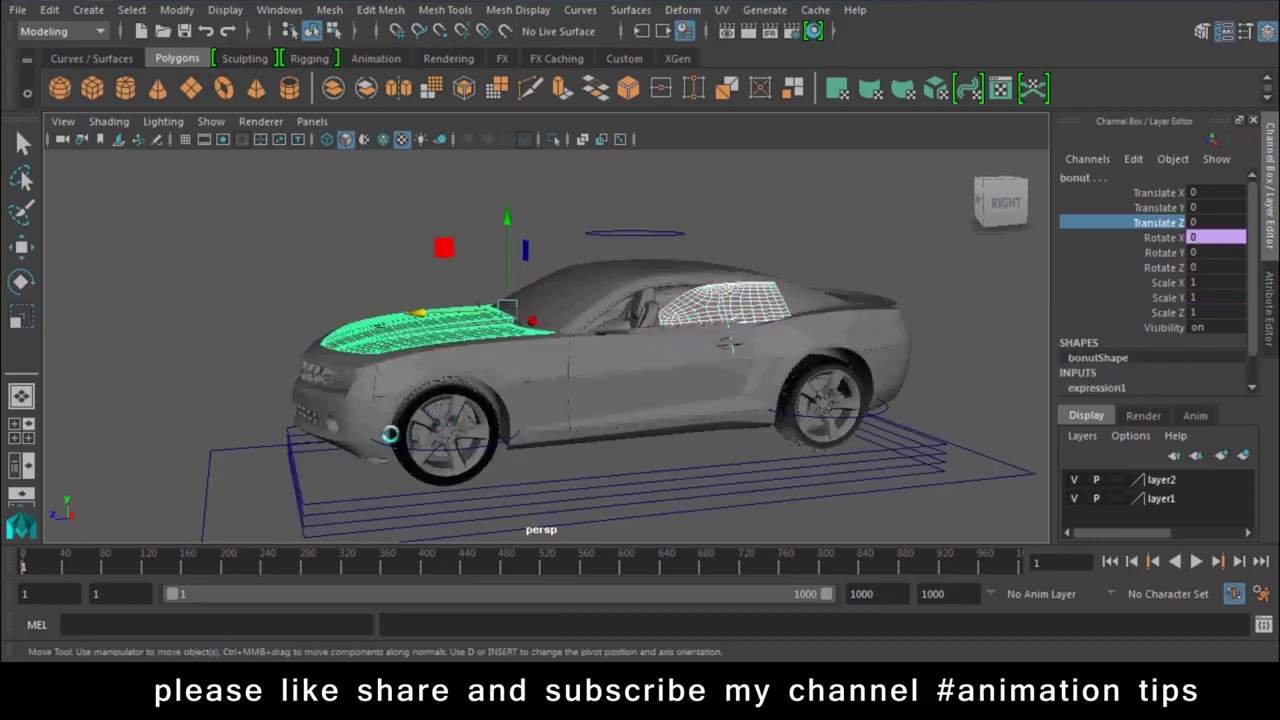
pyautogui.scroll(3, 386, 430)
pyautogui.scroll(3, 346, 378)
pyautogui.keyDown('alt'); pyautogui.moveTo(346, 378); pyautogui.dragTo(283, 274); pyautogui.keyUp('alt')
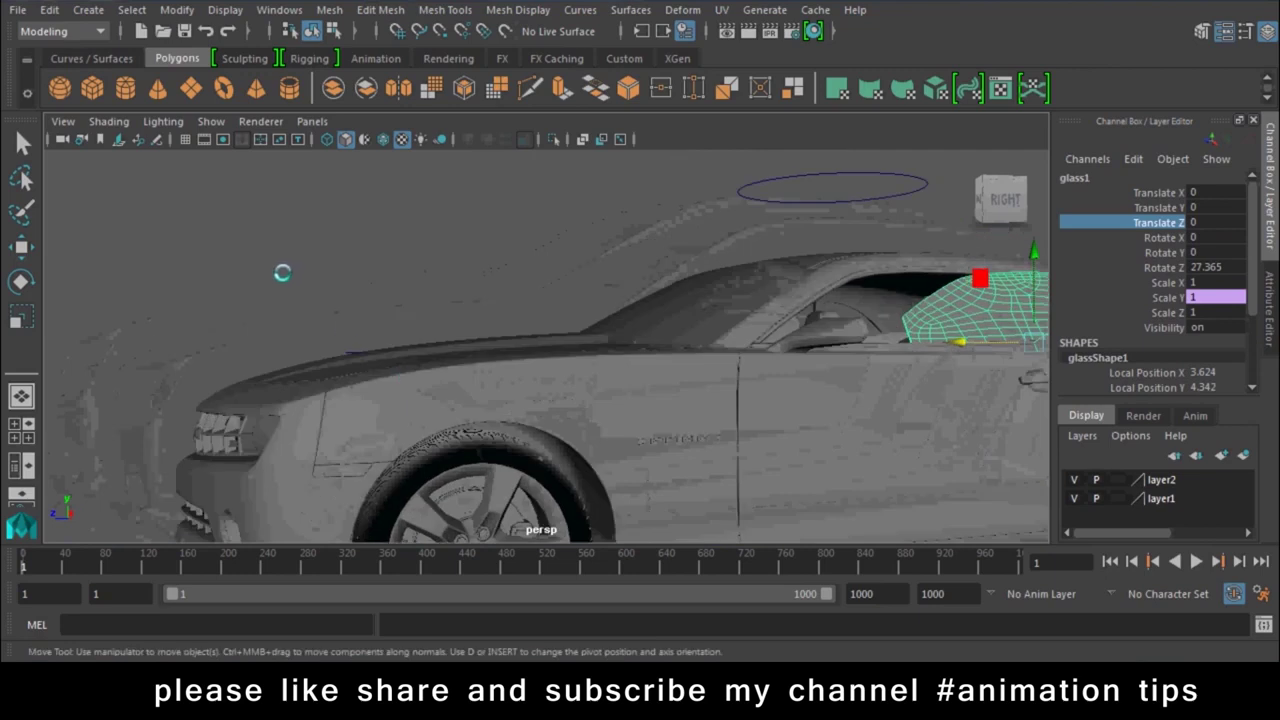
pyautogui.scroll(5, 221, 356)
pyautogui.click(167, 357)
pyautogui.scroll(-5, 491, 374)
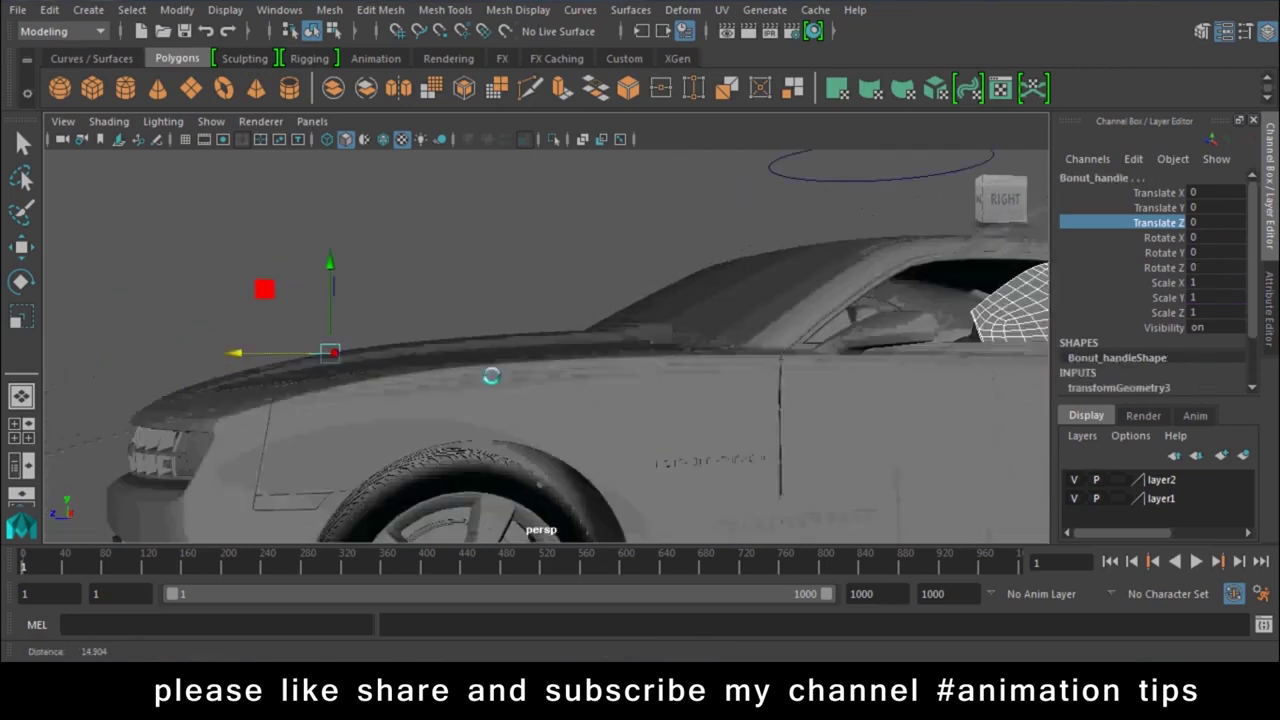
pyautogui.scroll(-2, 361, 338)
pyautogui.moveTo(311, 347); pyautogui.dragTo(214, 355)
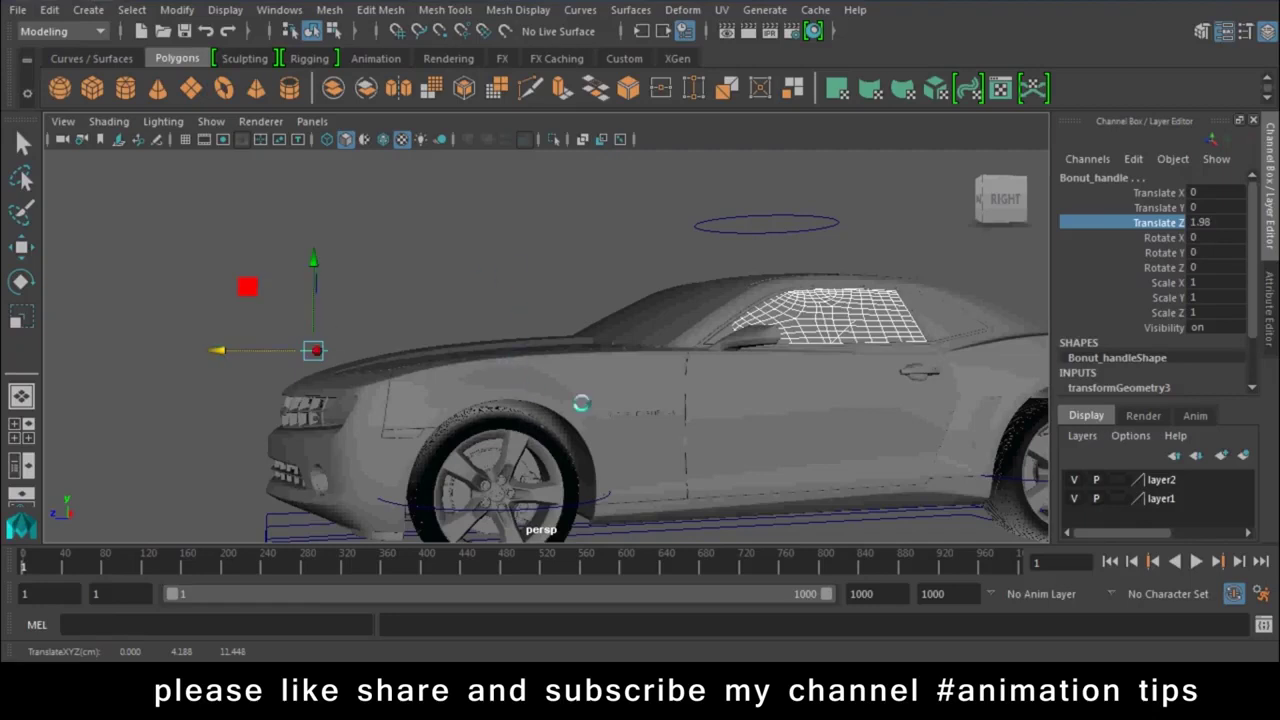
# Step: Reselect the car controller, undo the last change, and clear the selection
pyautogui.scroll(-5, 581, 403)
pyautogui.keyDown('alt'); pyautogui.moveTo(581, 403); pyautogui.dragTo(760, 400); pyautogui.keyUp('alt')
pyautogui.click(860, 402)
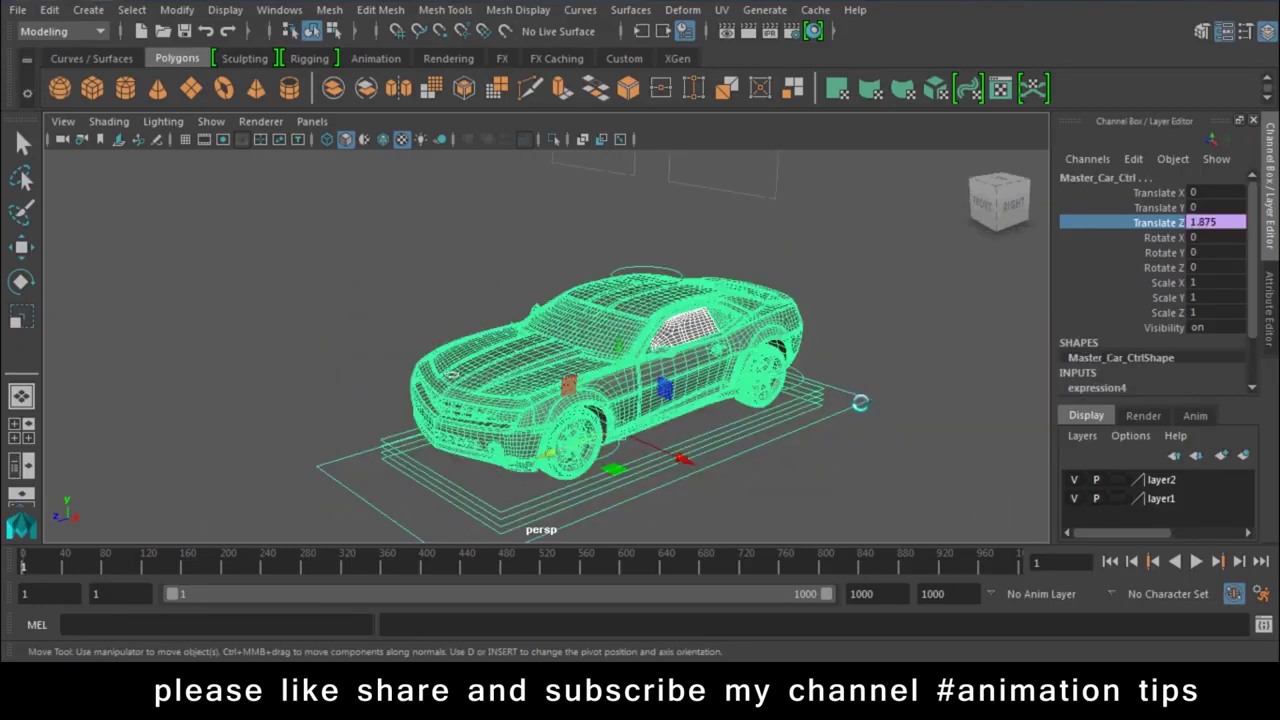
pyautogui.hotkey('ctrl', 'z')
pyautogui.click(990, 490)
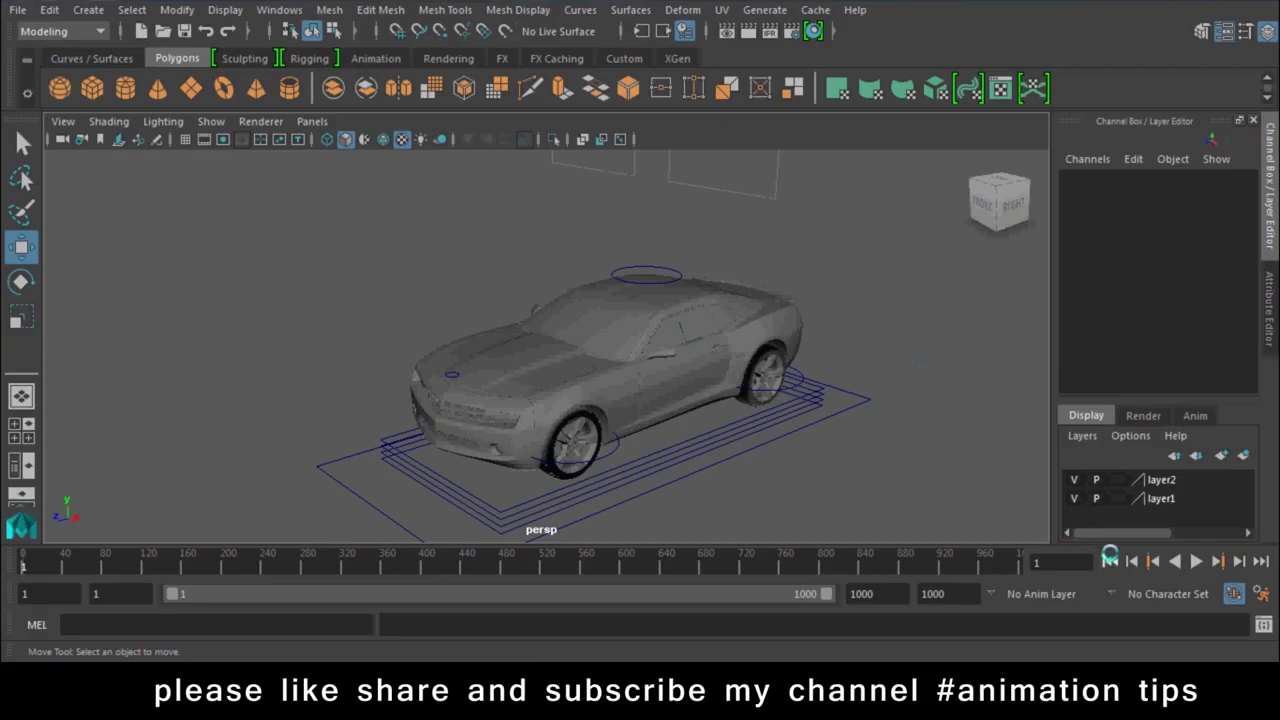
# Step: Play the animation to watch the car drive forward, then stop it
pyautogui.click(1193, 563)
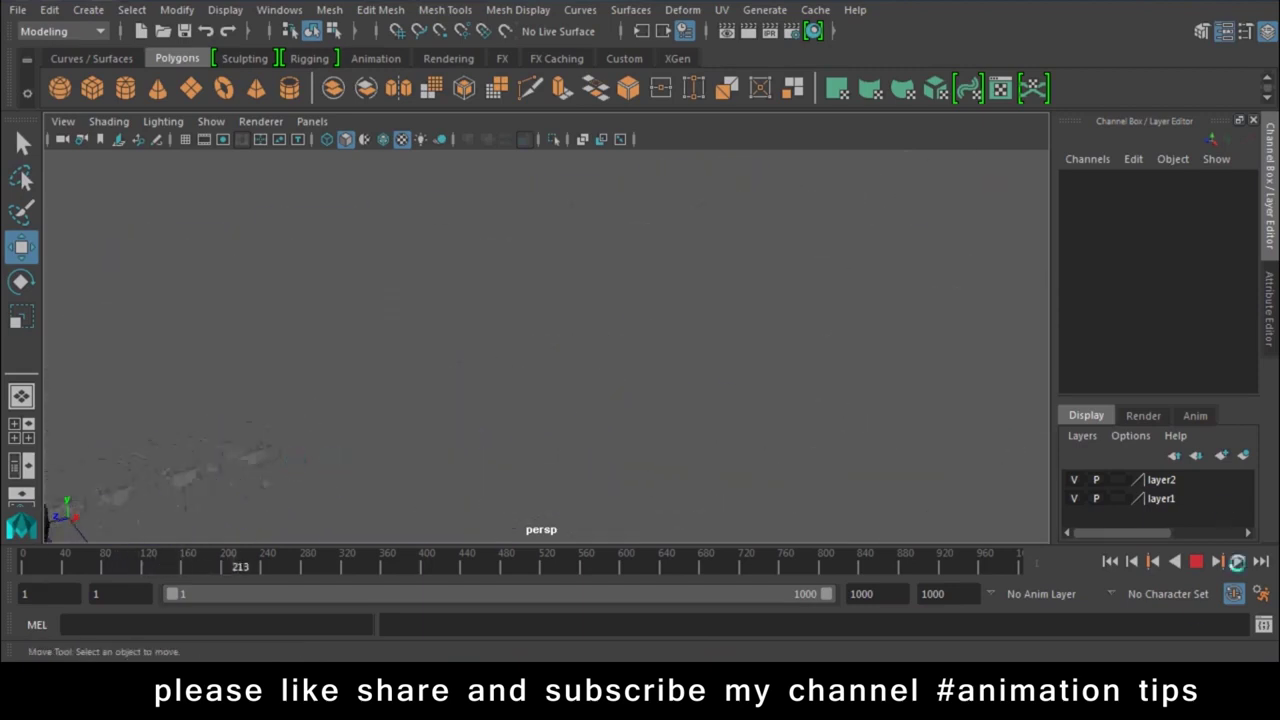
pyautogui.press('Escape')
pyautogui.keyDown('alt'); pyautogui.moveTo(648, 386); pyautogui.dragTo(567, 367); pyautogui.keyUp('alt')
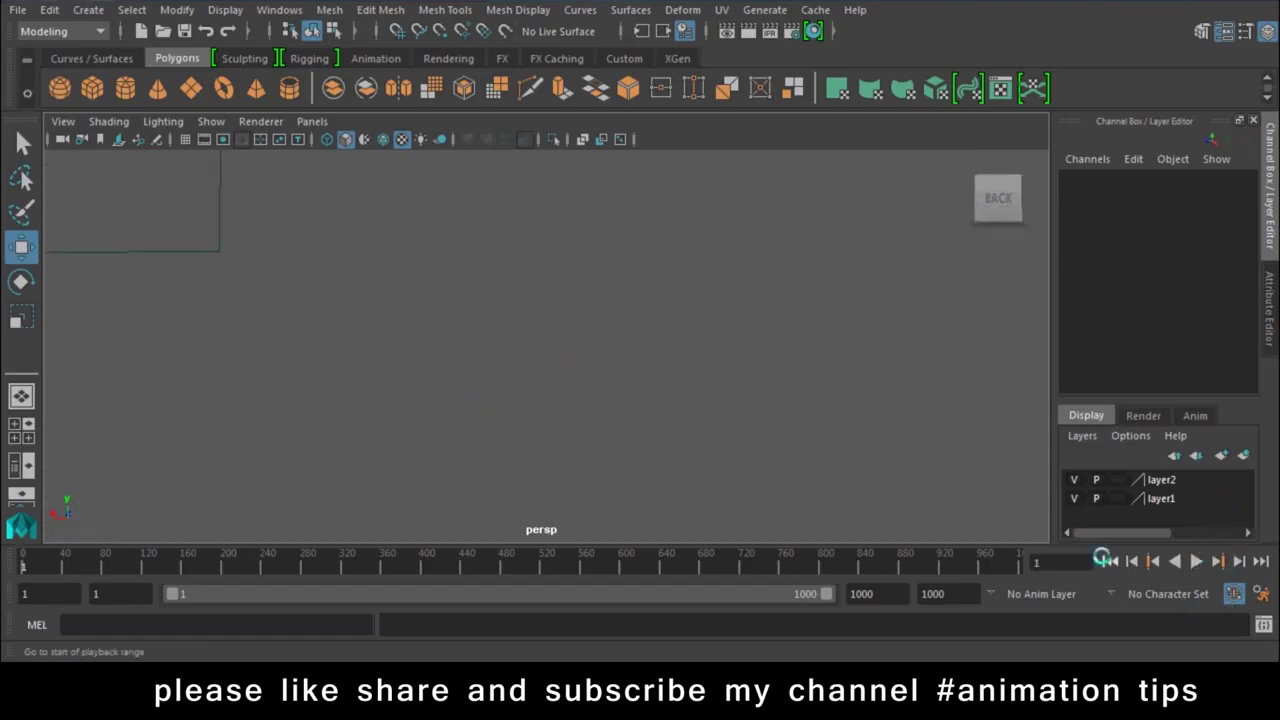
pyautogui.moveTo(609, 433)
pyautogui.keyDown('alt'); pyautogui.mouseDown()
pyautogui.moveTo(324, 427)
pyautogui.moveTo(477, 449)
pyautogui.mouseUp(); pyautogui.keyUp('alt')
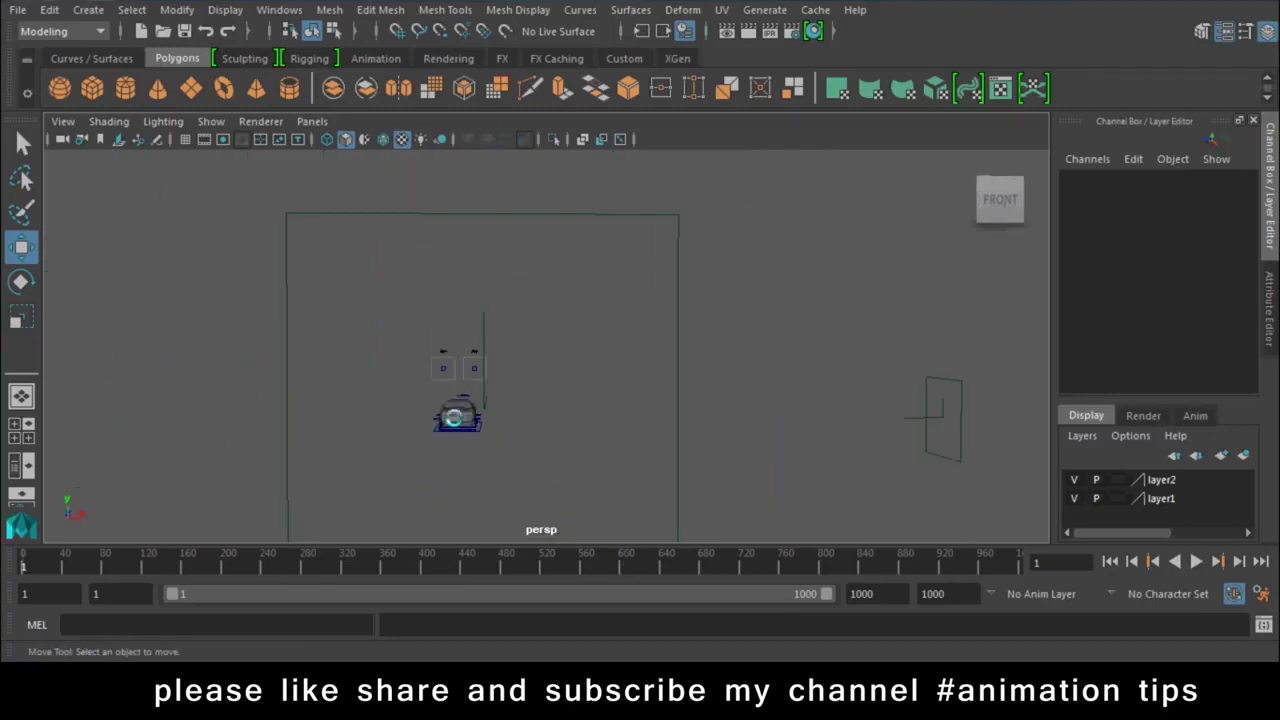
# Step: Frame the car's front bumper to inspect it, then replay the animation
pyautogui.click(455, 418)
pyautogui.press('f')
pyautogui.scroll(-5, 665, 521)
pyautogui.keyDown('alt'); pyautogui.moveTo(665, 521); pyautogui.dragTo(509, 411); pyautogui.keyUp('alt')
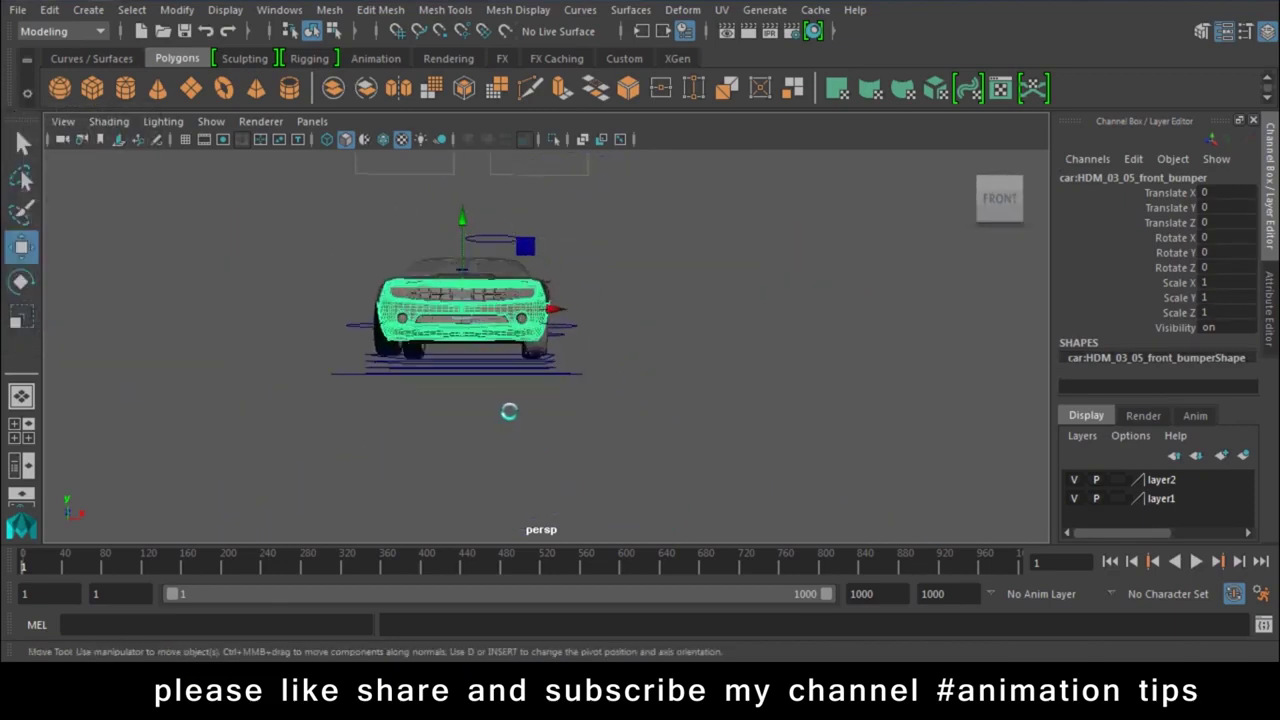
pyautogui.keyDown('alt'); pyautogui.moveTo(509, 411); pyautogui.dragTo(557, 456, button='middle'); pyautogui.keyUp('alt')
pyautogui.click(791, 401)
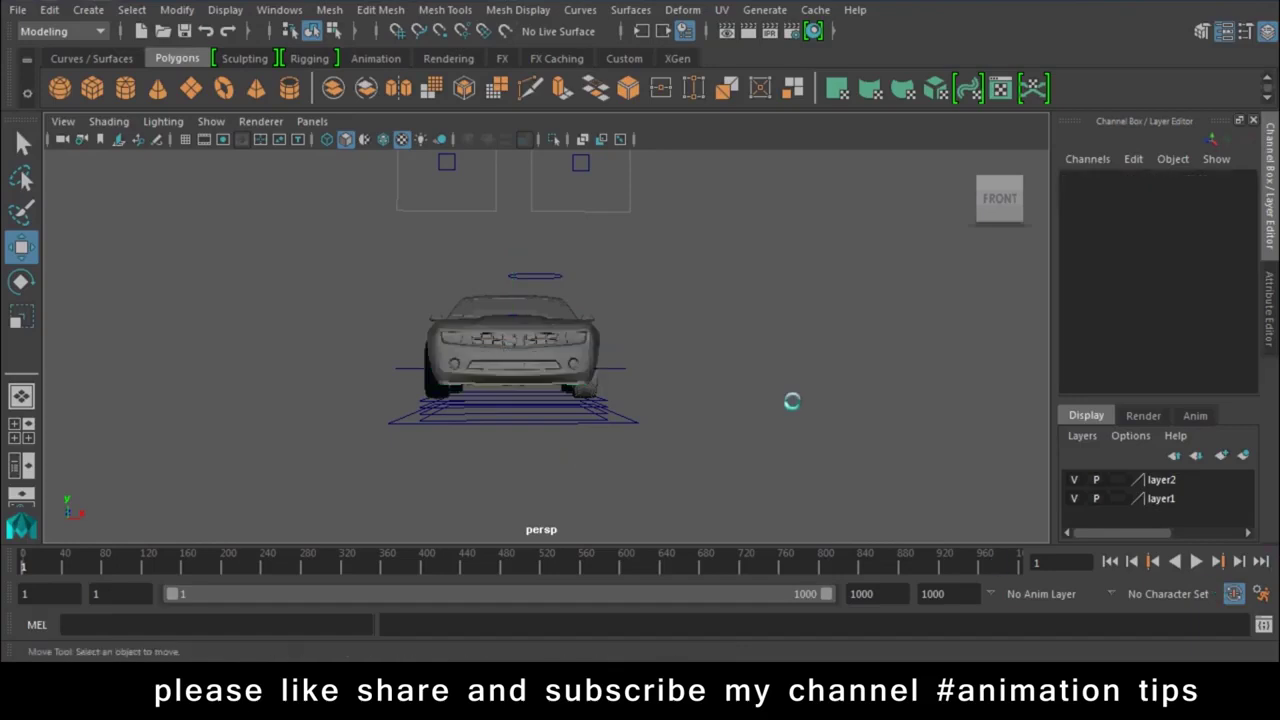
pyautogui.click(1190, 561)
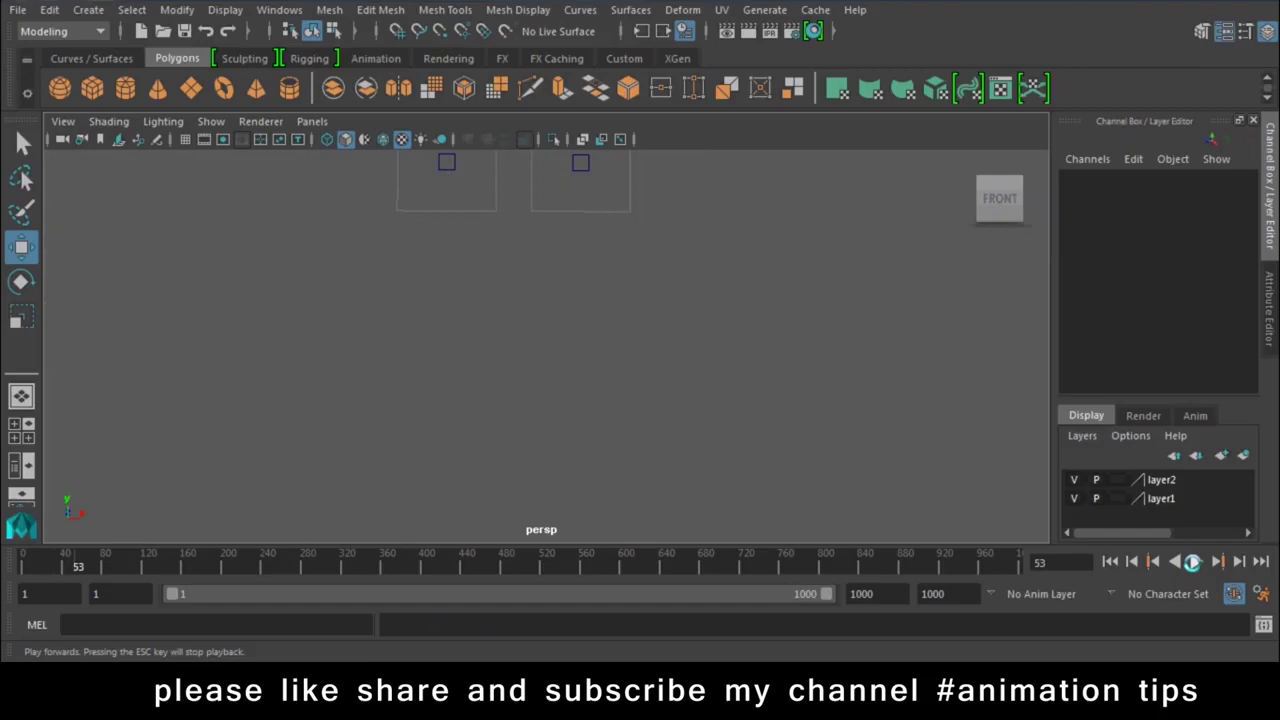
# Step: Bring up the CamStudio recorder window from the hidden system tray icons
pyautogui.click(1118, 700)
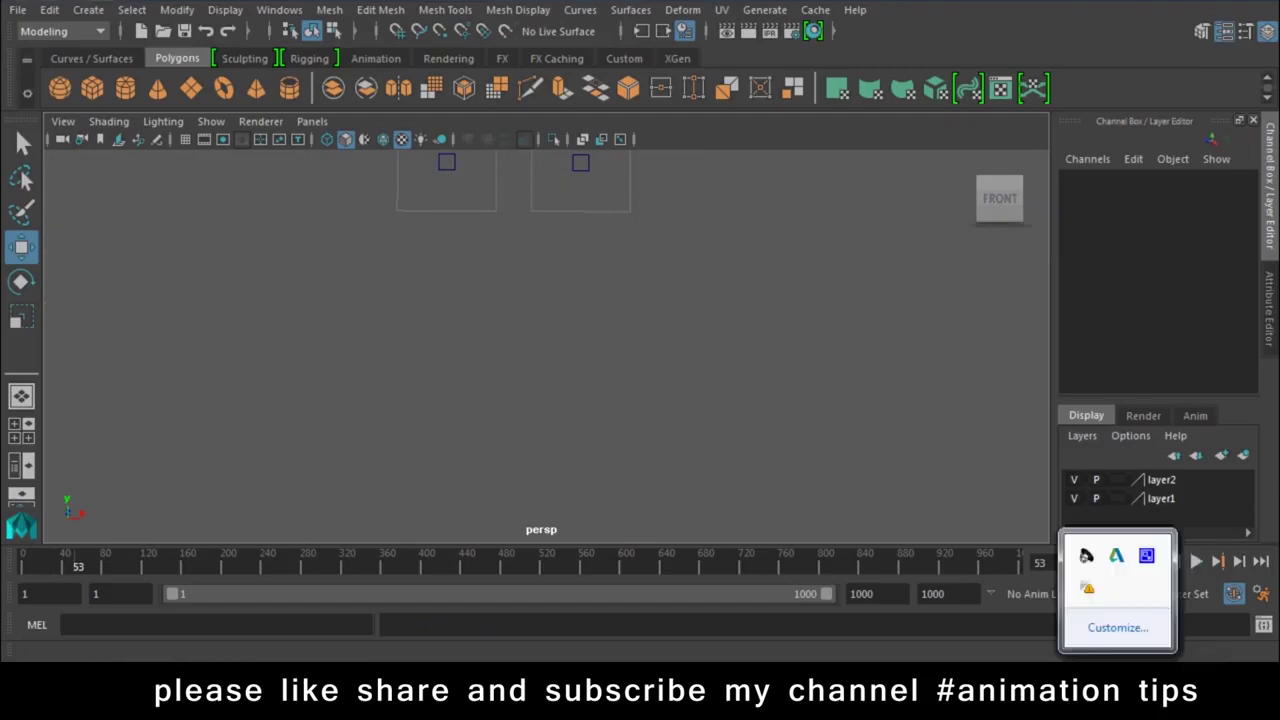
pyautogui.click(1146, 554)
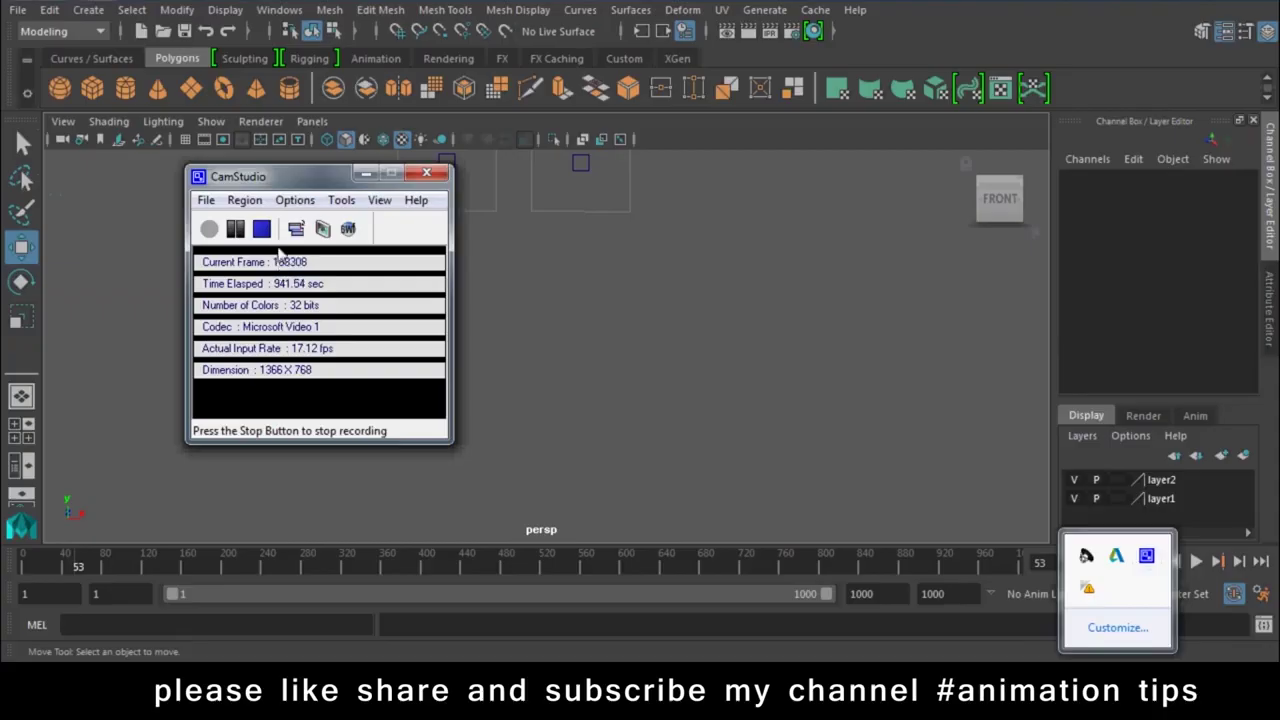